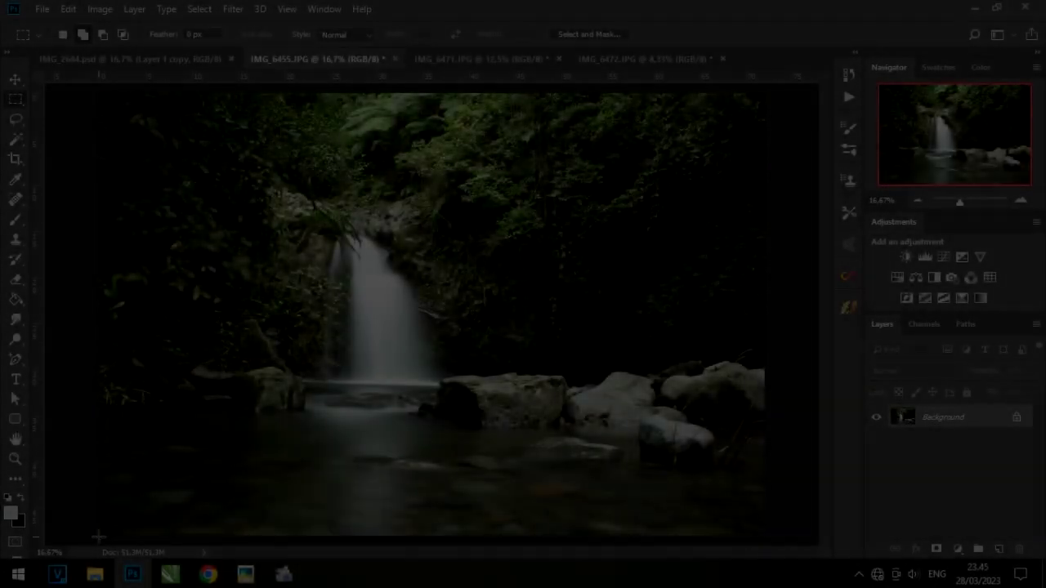
Marquee-select the lower half of the waterfall photo, covering the pool and rocks
drag(98, 537, 794, 363)
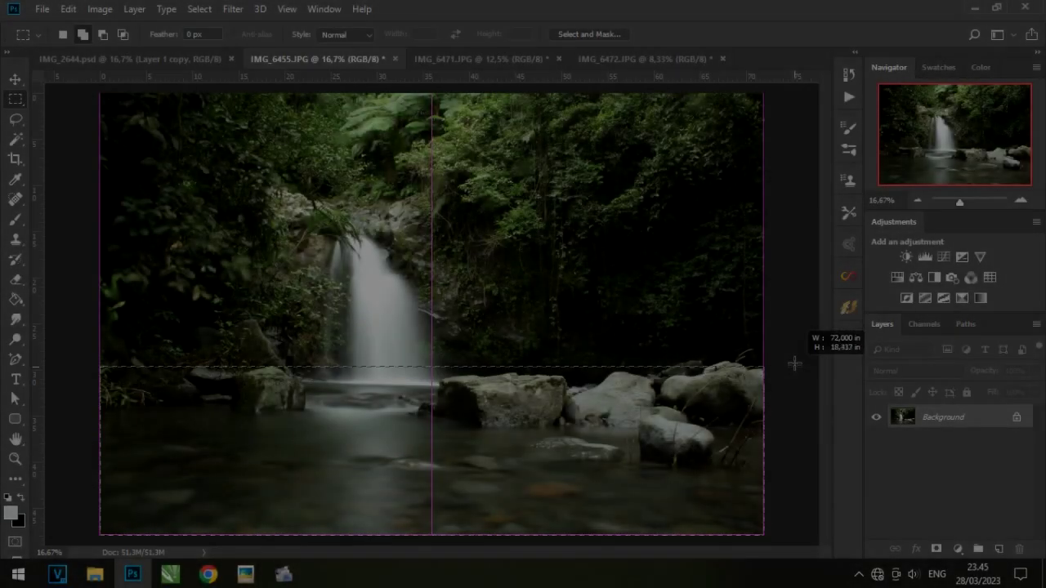
Refine the selection with the Lasso to the water and rocks, trimming away the strip above
key(l)
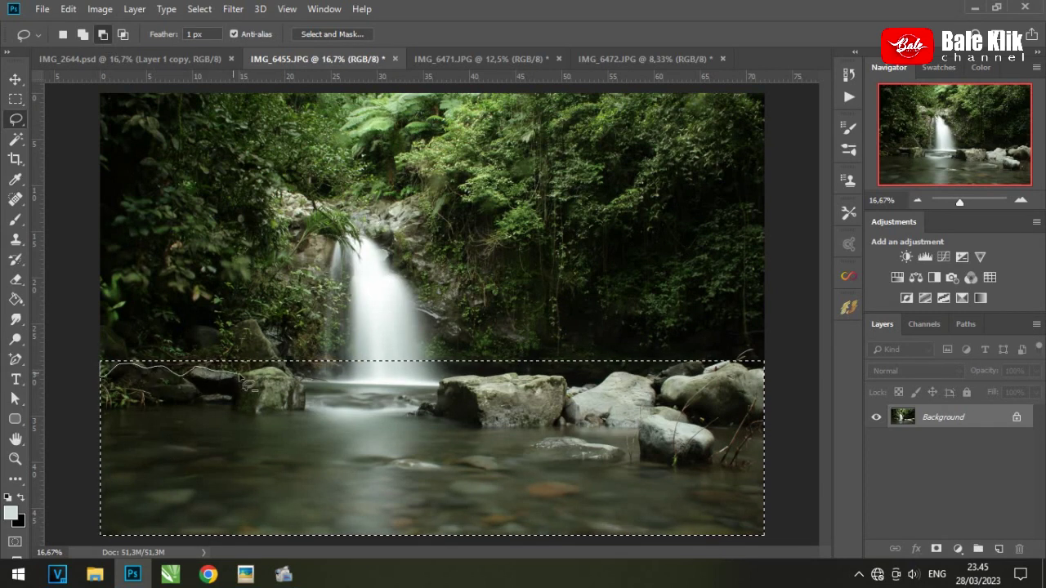
drag(243, 380, 301, 384)
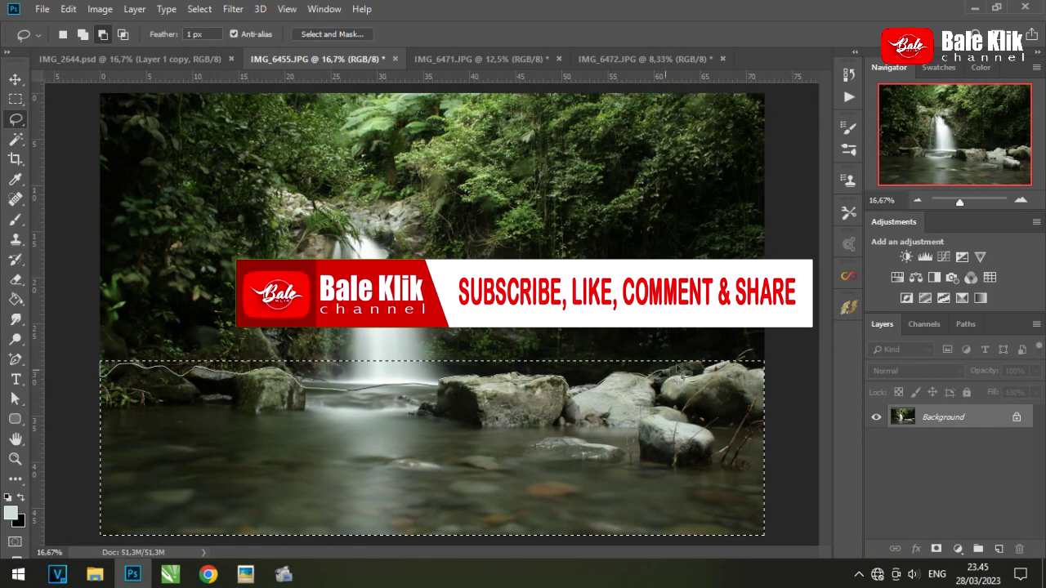
drag(679, 372, 740, 355)
drag(121, 375, 100, 298)
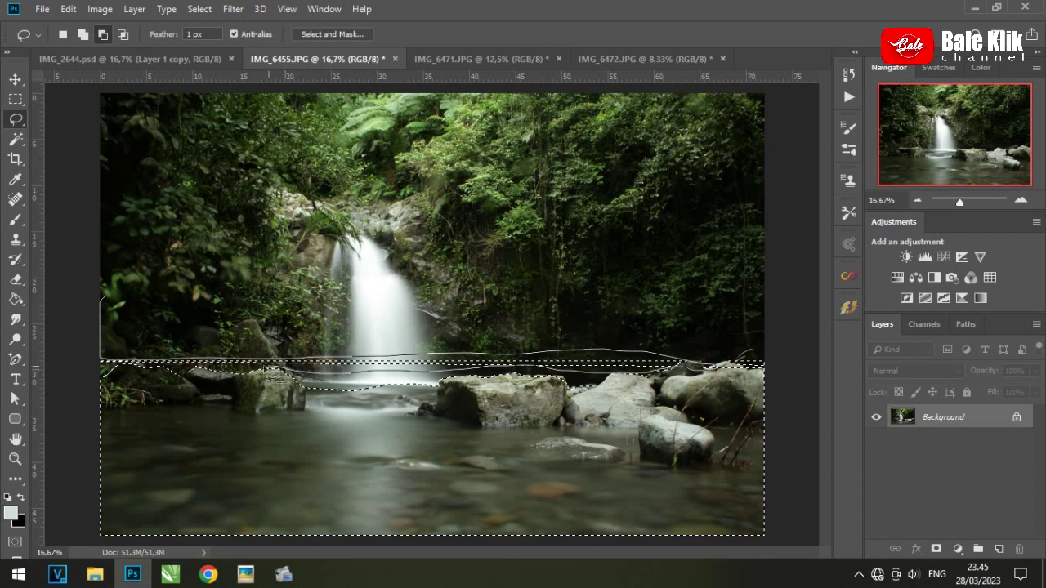
mouse_move(197, 376)
mouse_down()
mouse_move(115, 372)
mouse_move(145, 366)
mouse_up()
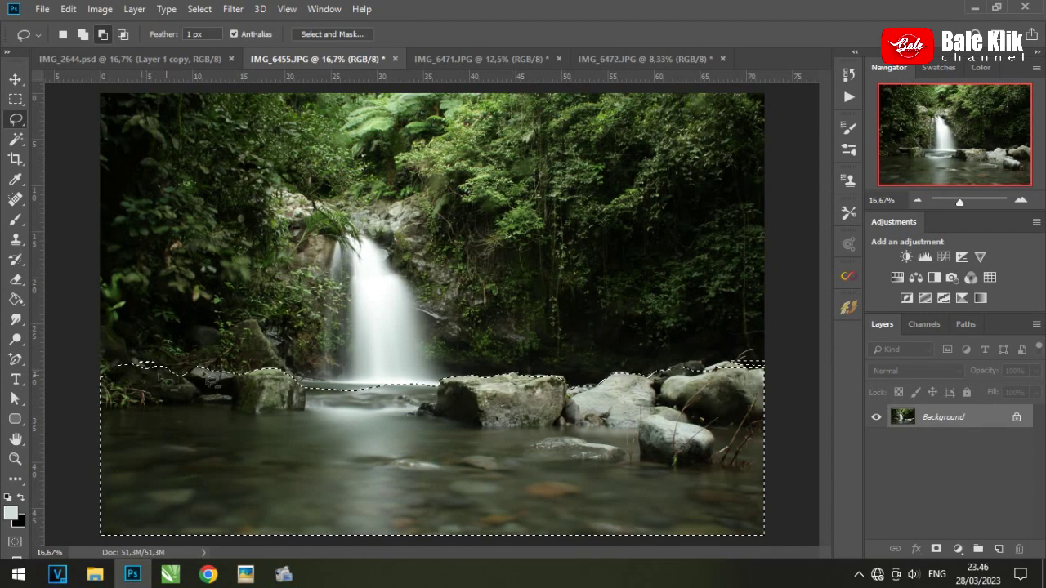
drag(782, 420, 789, 399)
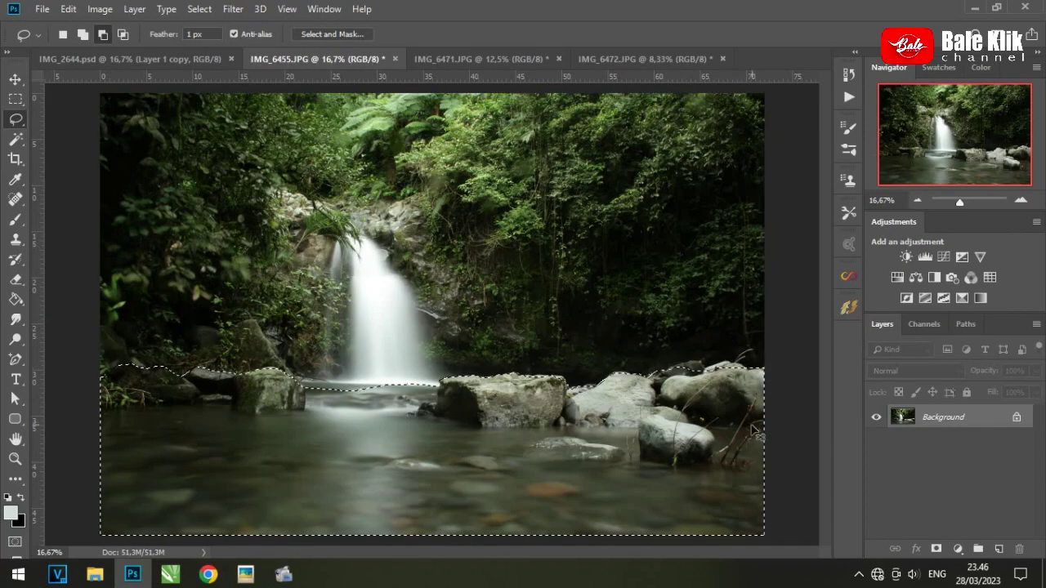
Copy the selection to Layer 1, drag it into IMG_6472.JPG and scale it to about 132%
key(ctrl+j)
key(v)
mouse_move(360, 58)
mouse_down()
mouse_move(318, 480)
mouse_move(413, 215)
mouse_move(350, 283)
mouse_move(897, 124)
mouse_up()
drag(758, 422, 476, 440)
key(ctrl+t)
mouse_move(604, 479)
mouse_down()
mouse_move(546, 464)
mouse_move(537, 451)
mouse_move(649, 504)
mouse_up()
key(Return)
key(ctrl+t)
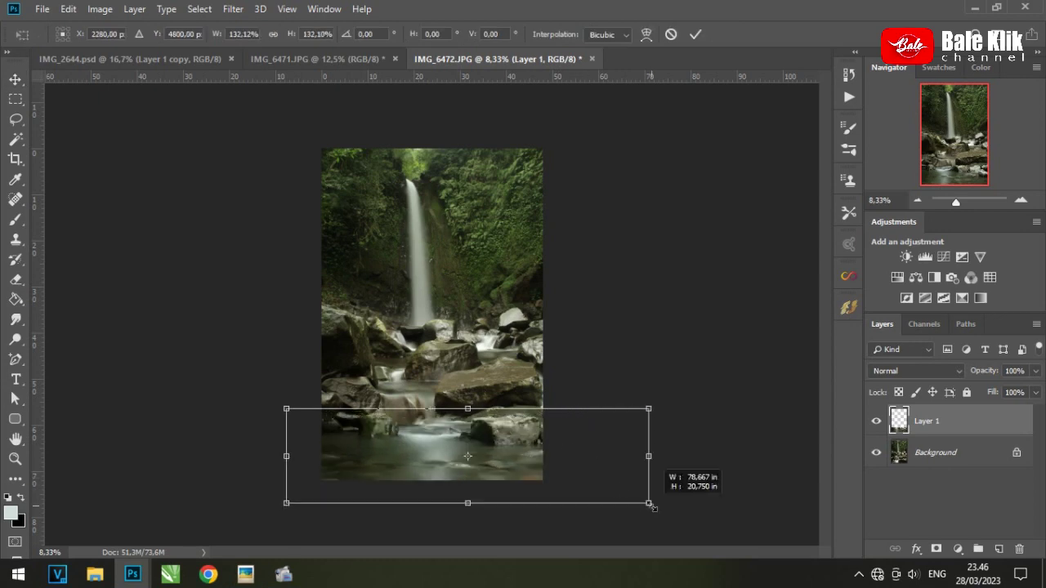
Place the enlarged water across the photo's bottom and add an empty Layer 2
drag(521, 440, 485, 416)
key(Return)
click(1021, 200)
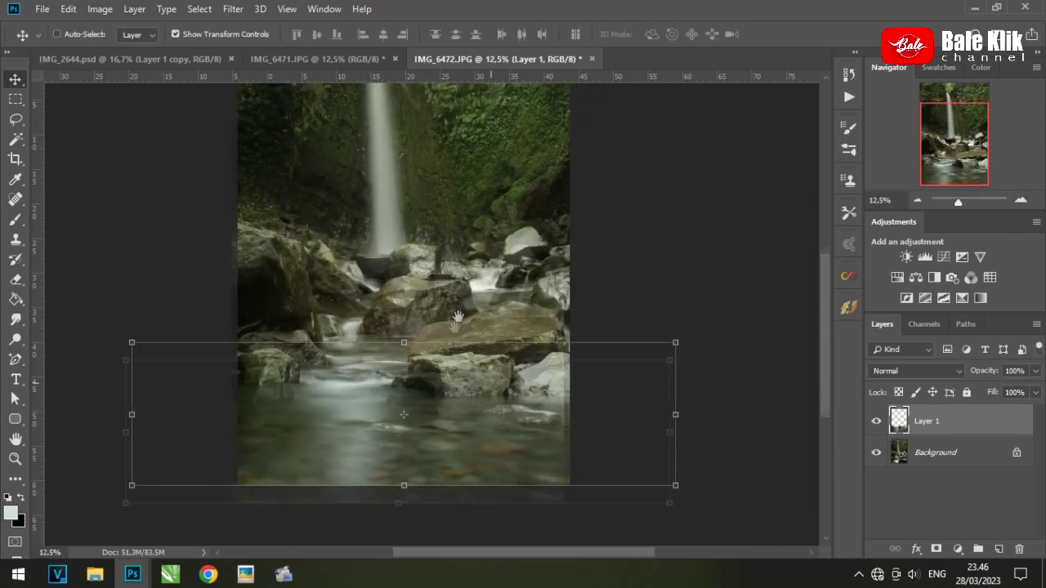
click(999, 549)
Pick a large soft brush and raise its size to 900 px
key(b)
right_click(446, 369)
scroll(523, 487, down, 2)
scroll(523, 488, down, 1)
scroll(526, 488, down, 2)
scroll(528, 487, down, 2)
scroll(528, 487, down, 2)
scroll(529, 487, down, 2)
scroll(529, 487, down, 1)
double_click(521, 496)
key(bracketright)
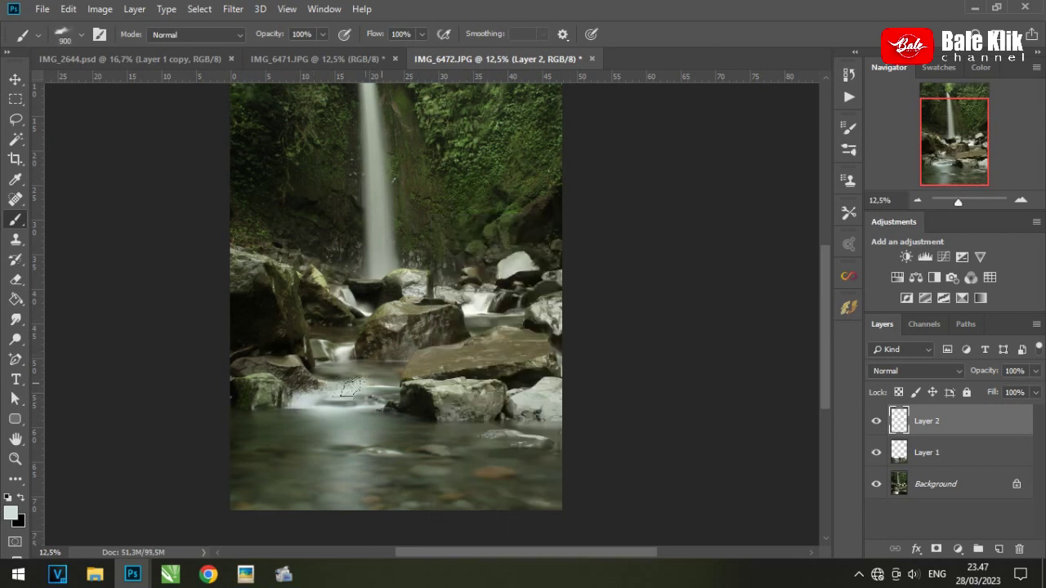
Paint white mist on Layer 2, Gaussian Blur it at 55.3 px, and lower opacity to 58%
right_click(611, 410)
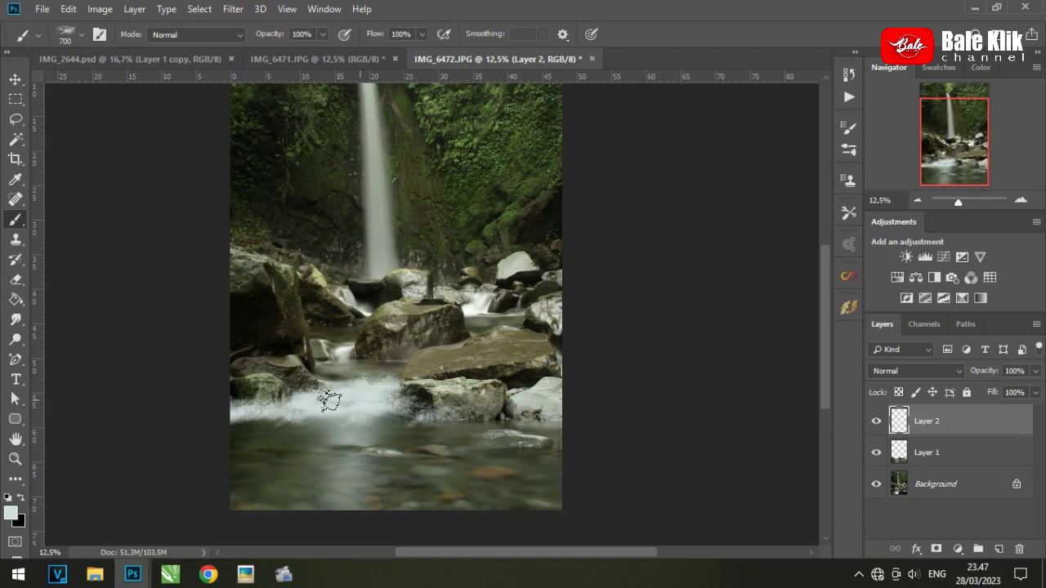
click(233, 9)
mouse_move(241, 183)
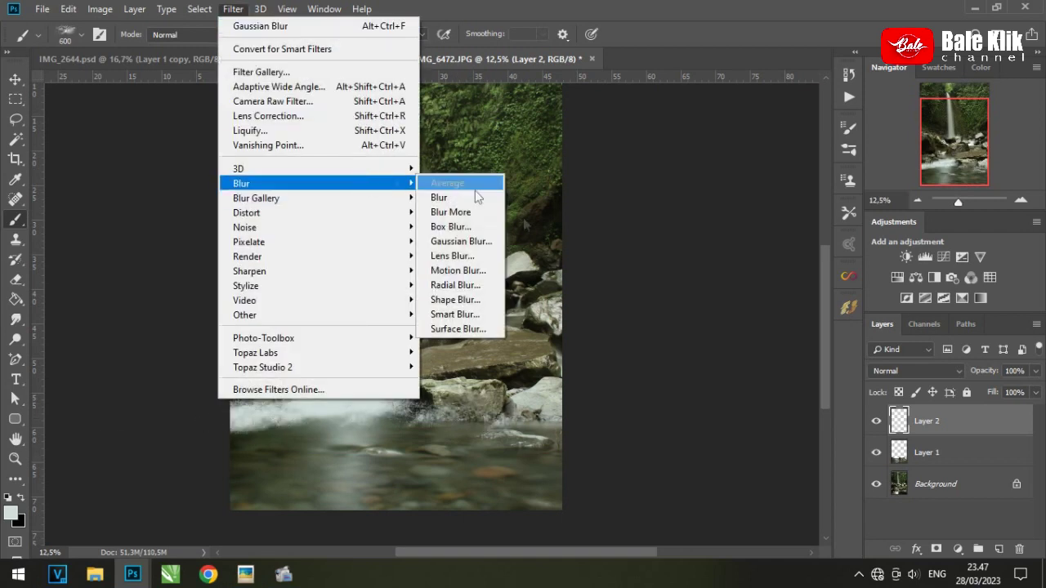
click(420, 250)
drag(927, 352, 878, 357)
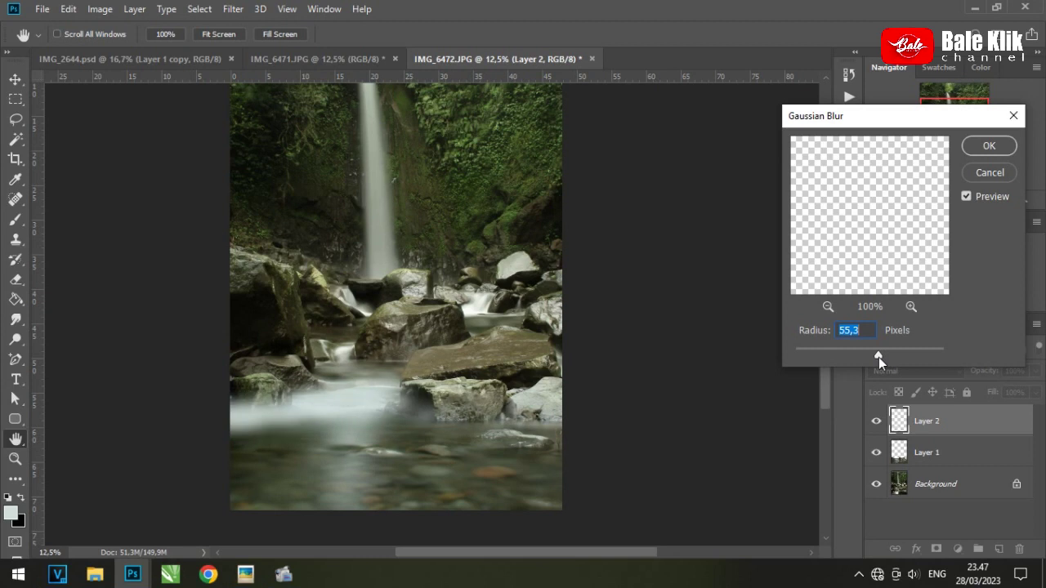
click(988, 146)
click(1035, 371)
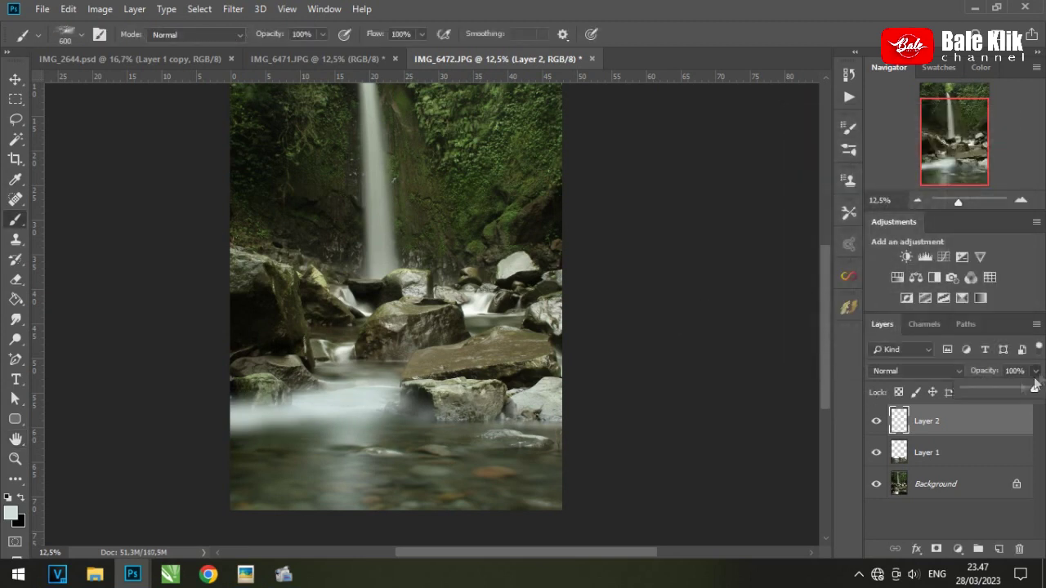
drag(1037, 387, 1004, 386)
Add a layer mask to Layer 1 and reset the colours to black and white
click(934, 452)
click(936, 548)
click(1021, 199)
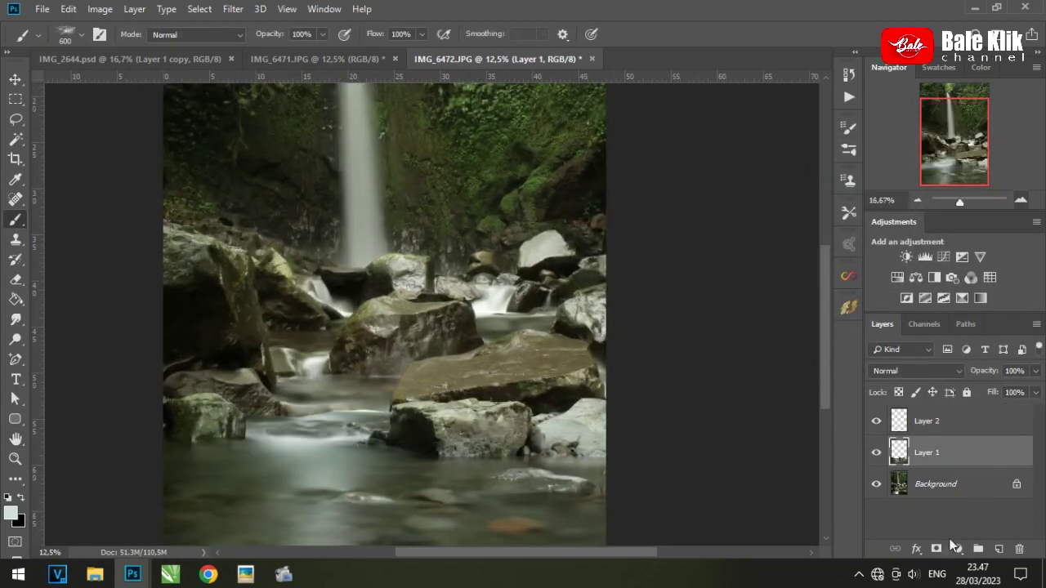
key(d)
right_click(374, 298)
Blend the water's edges on Layer 1's mask with a low-opacity brush, then select Layer 2
click(322, 35)
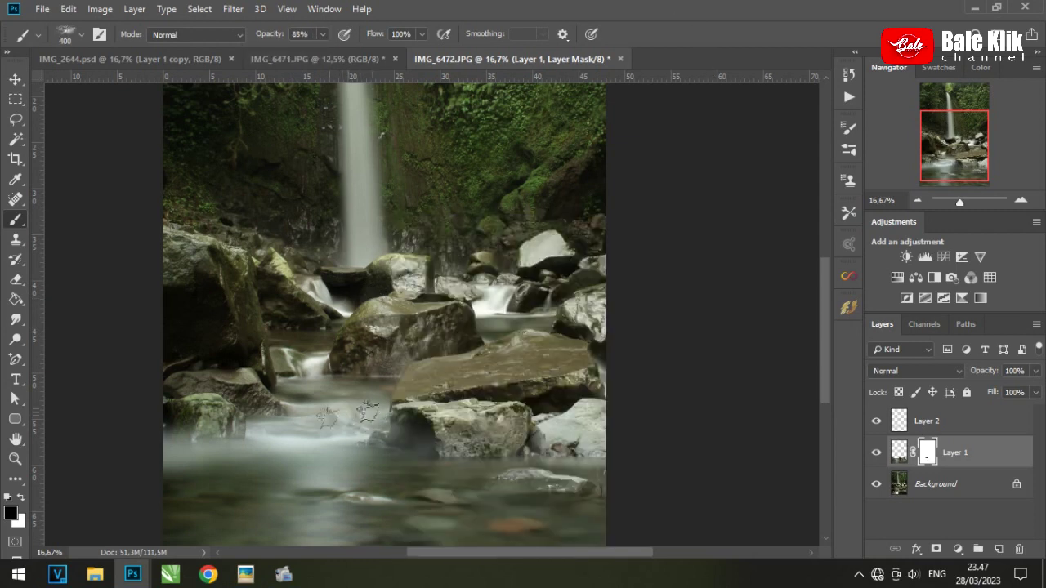
click(877, 421)
click(927, 421)
key(x)
click(876, 421)
Reshape the Layer 2 mist to sit over the bottom water
click(917, 199)
key(v)
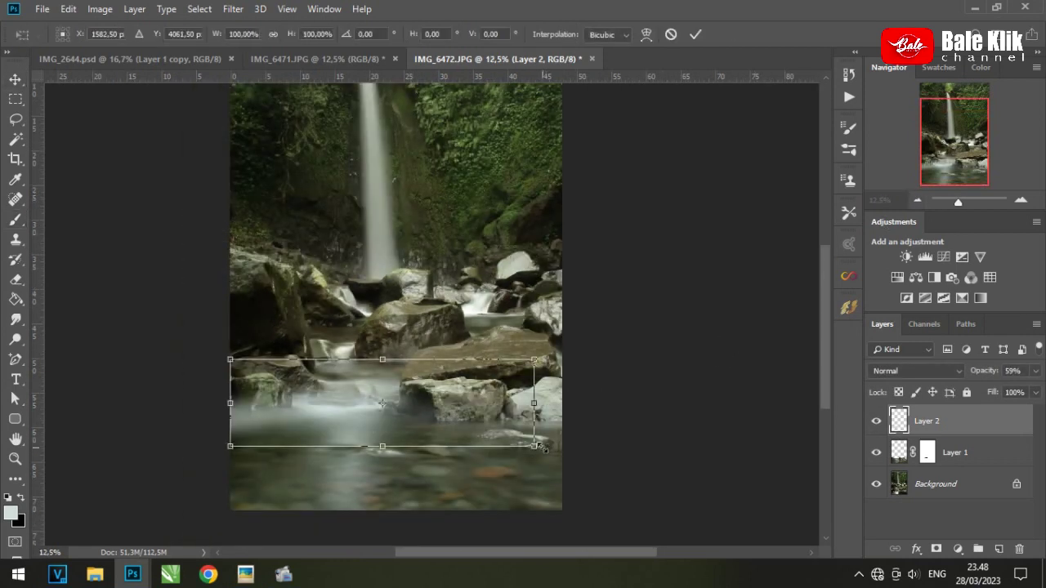
drag(561, 444, 486, 433)
key(Return)
Repaint the mist with the brush and soften it with a Gaussian Blur
key(b)
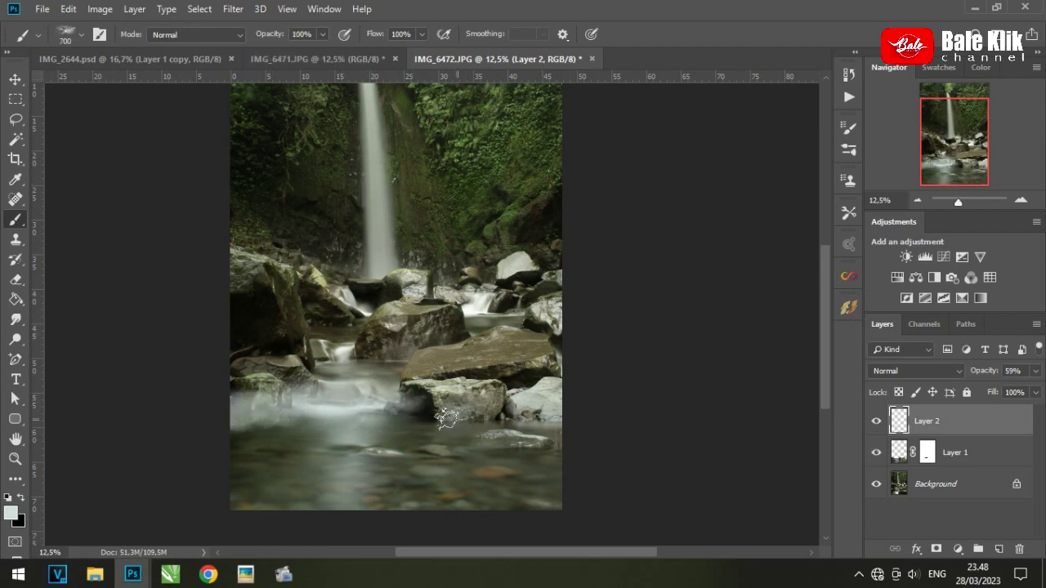
click(233, 8)
click(450, 241)
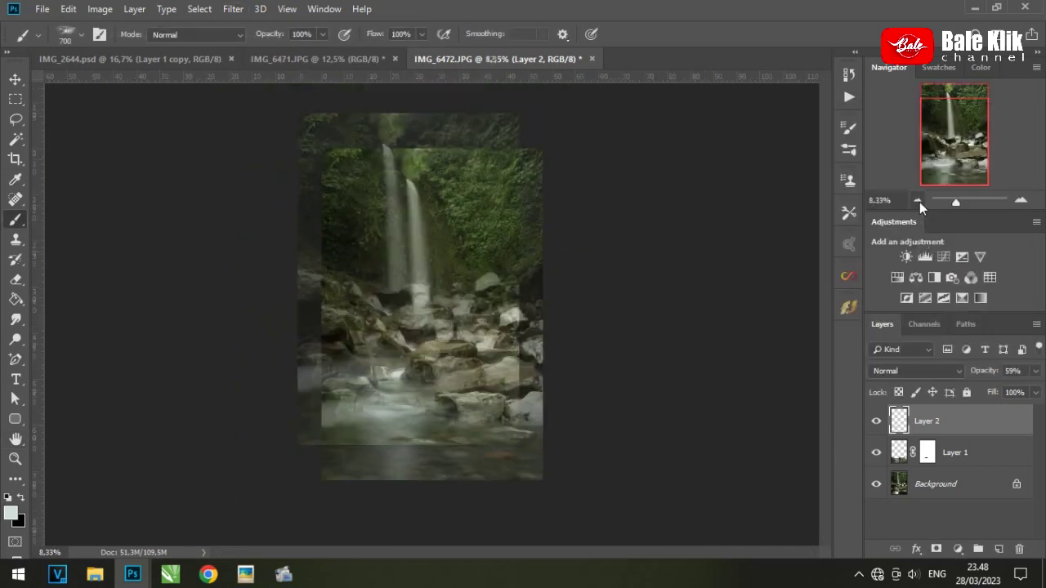
click(917, 201)
key(ctrl+plus)
key(ctrl+plus)
key(ctrl+plus)
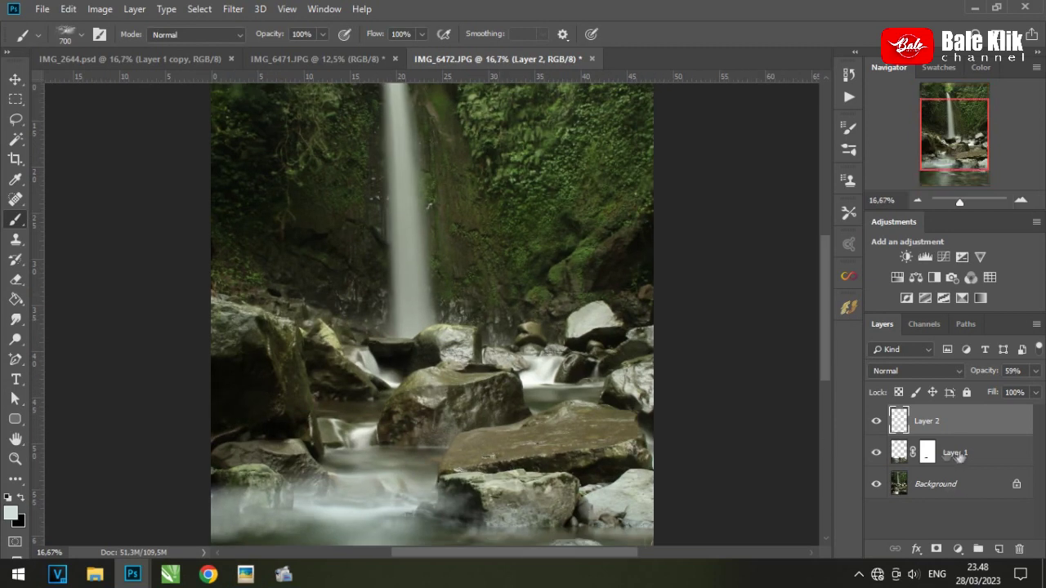
click(917, 200)
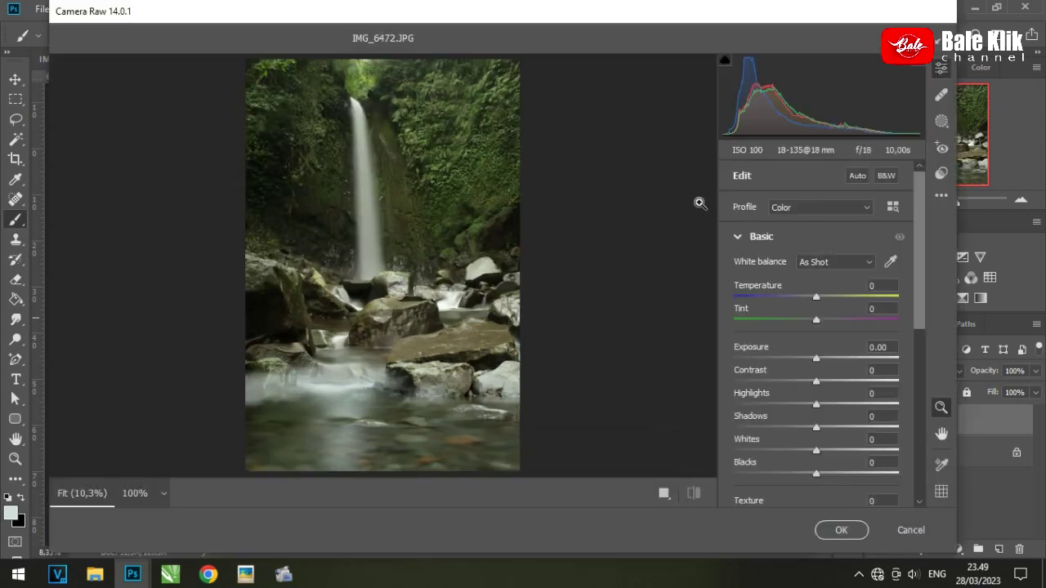
Try the Bangket Timuk and Bangket Timuk 2 presets in Camera Raw
click(941, 173)
drag(920, 262, 922, 300)
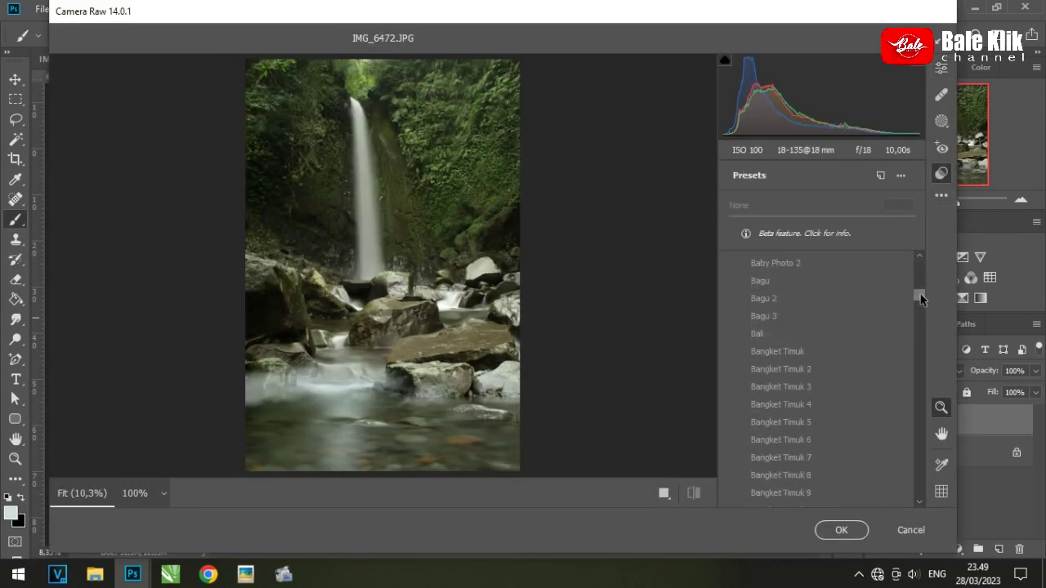
click(804, 353)
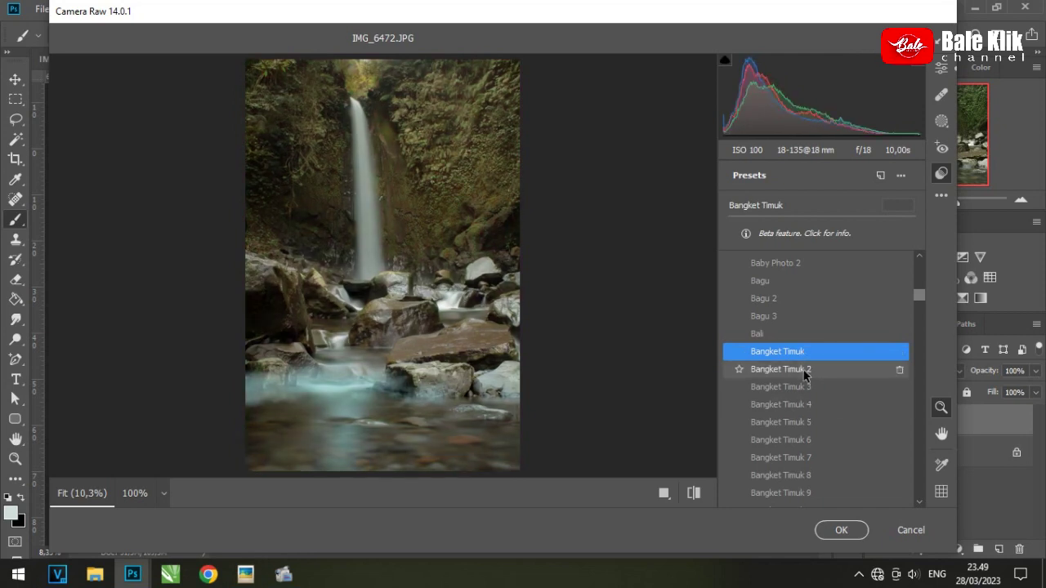
click(805, 372)
Set Temperature -10, Contrast -26, Highlights -40, Shadows +19, Dehaze +14, boost Vibrance, and apply
click(942, 69)
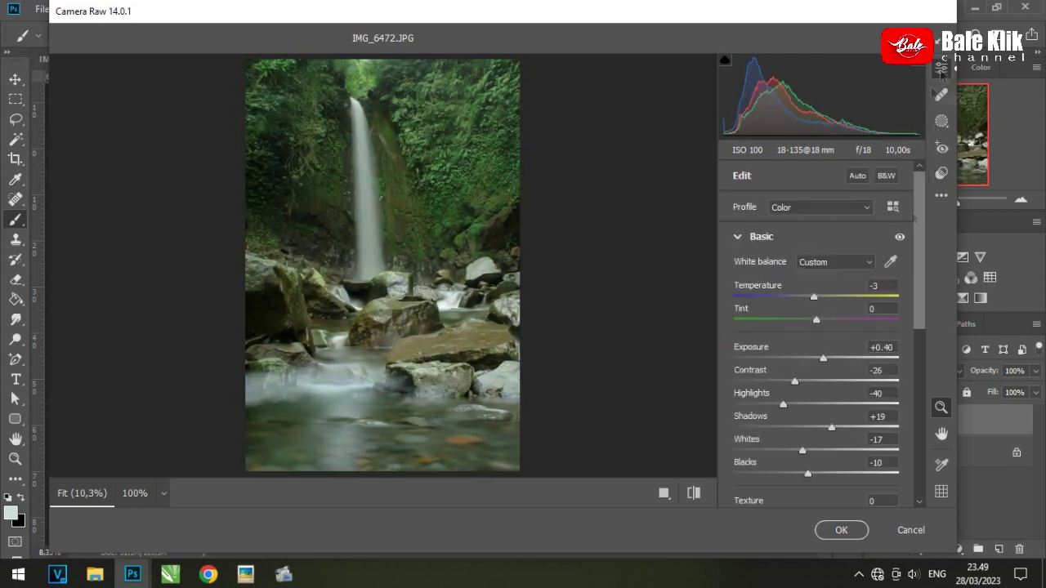
drag(823, 357, 820, 357)
double_click(820, 357)
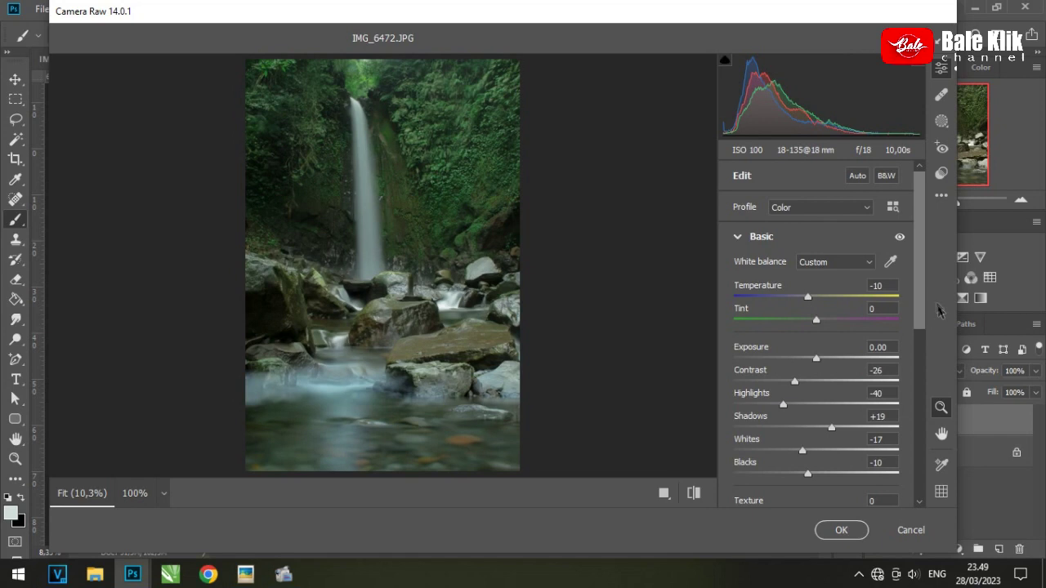
drag(921, 309, 914, 400)
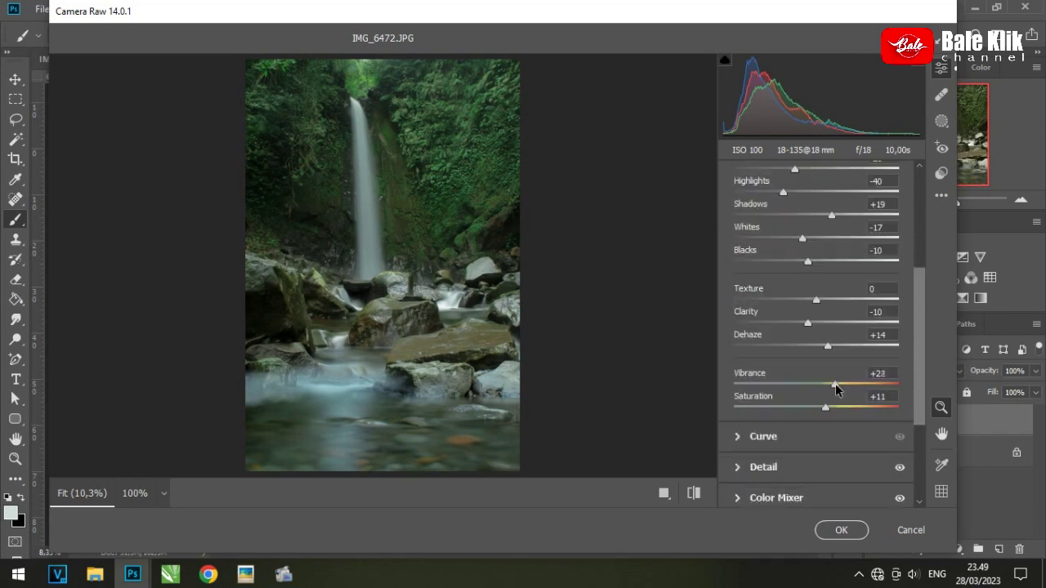
click(841, 530)
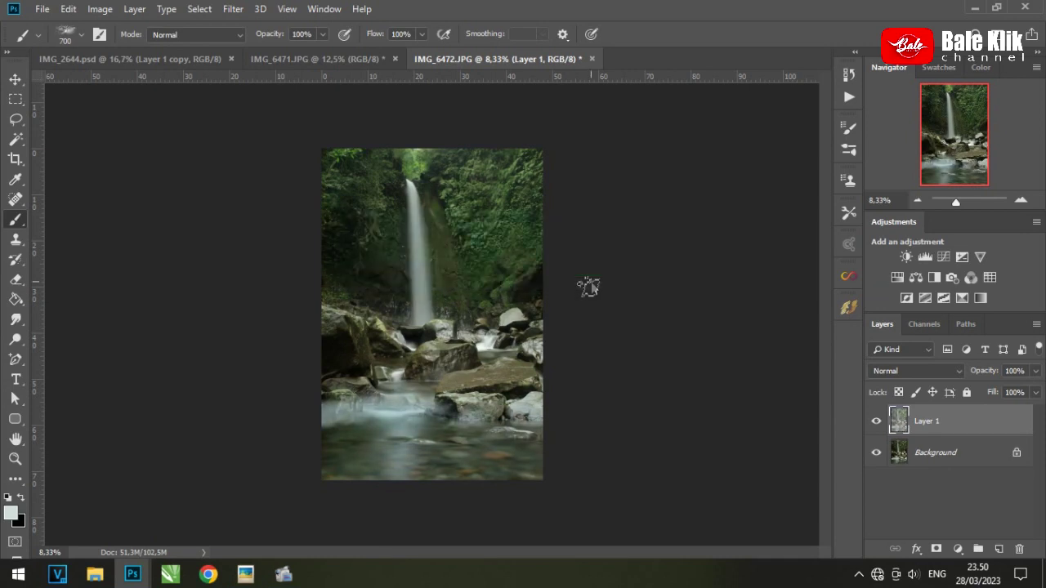
Drag the left drummer from the drummers document into the waterfall photo and shrink it
click(1021, 201)
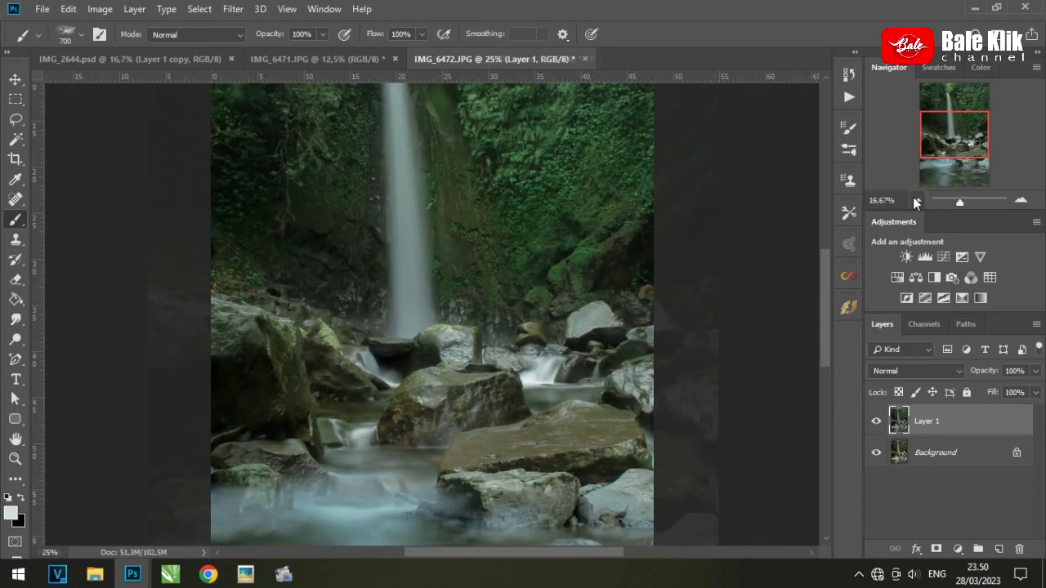
mouse_move(139, 59)
mouse_down()
mouse_move(600, 241)
mouse_move(392, 384)
mouse_up()
key(v)
drag(352, 490, 521, 337)
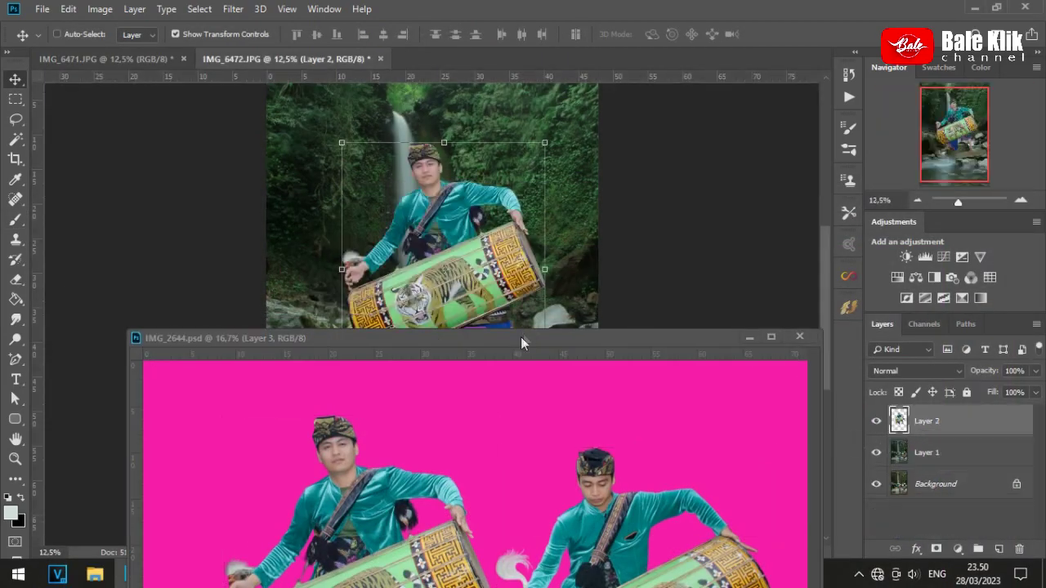
key(f)
key(ctrl+t)
drag(641, 137, 521, 305)
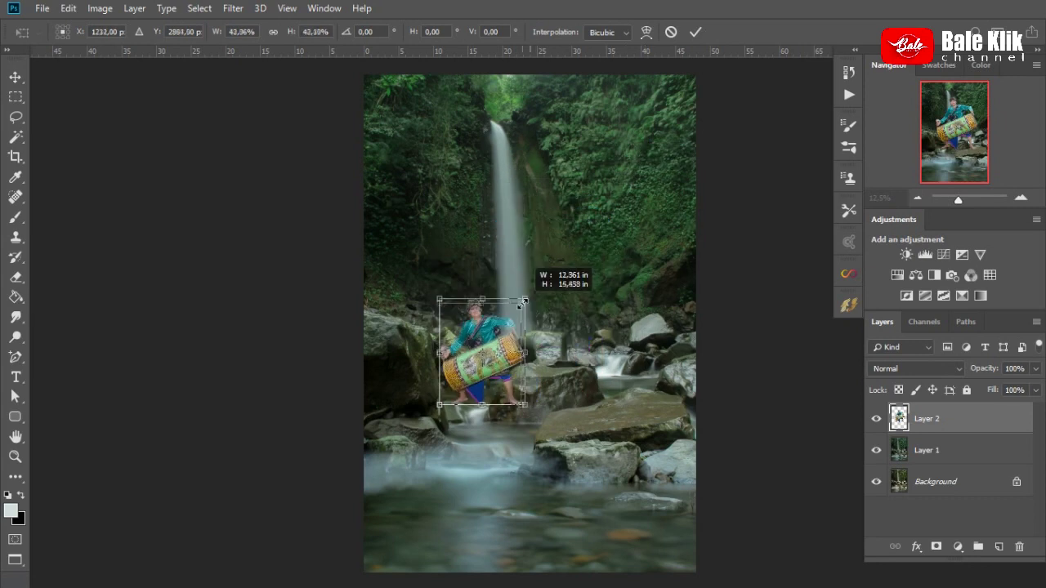
key(Return)
Move the drummer down onto the rocks and enlarge it slightly from a corner
key(ctrl+plus)
mouse_move(425, 294)
mouse_down()
mouse_move(547, 327)
mouse_move(557, 302)
mouse_up()
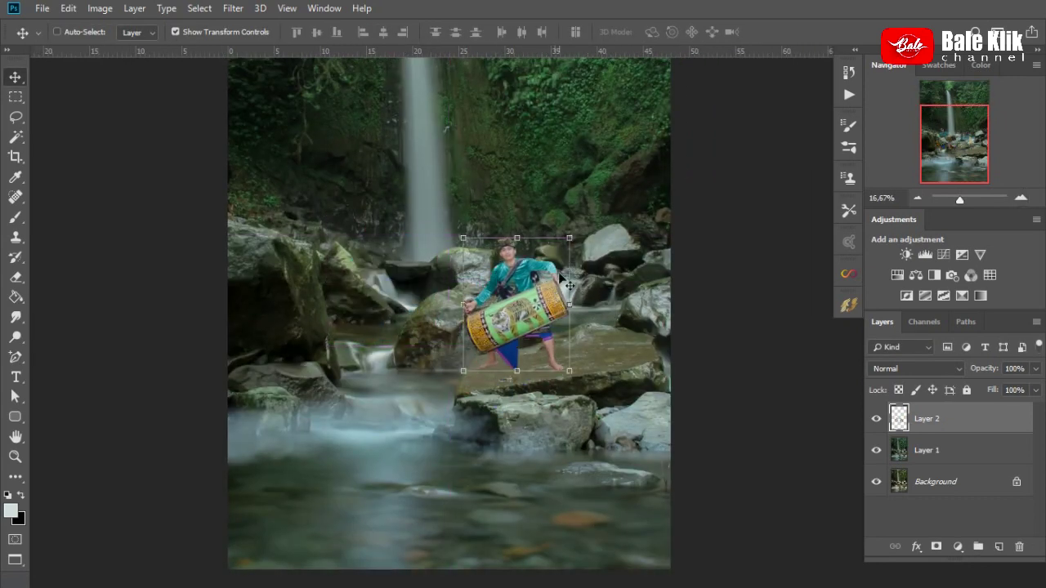
key(ctrl+t)
drag(572, 237, 583, 227)
key(Return)
drag(579, 315, 612, 310)
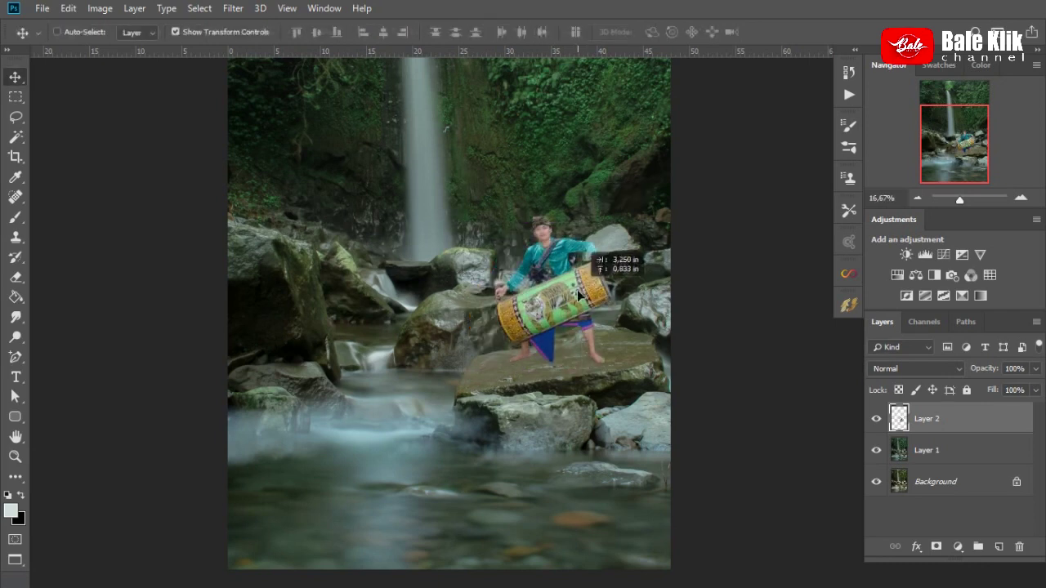
Enlarge the drummer again and nudge it onto the flat rock right of centre
click(918, 198)
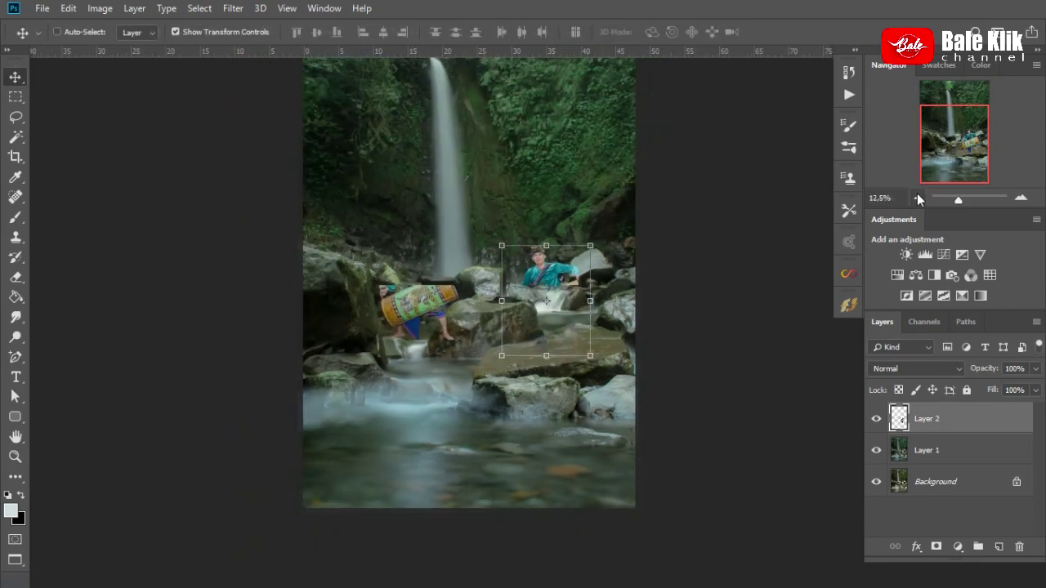
click(1021, 198)
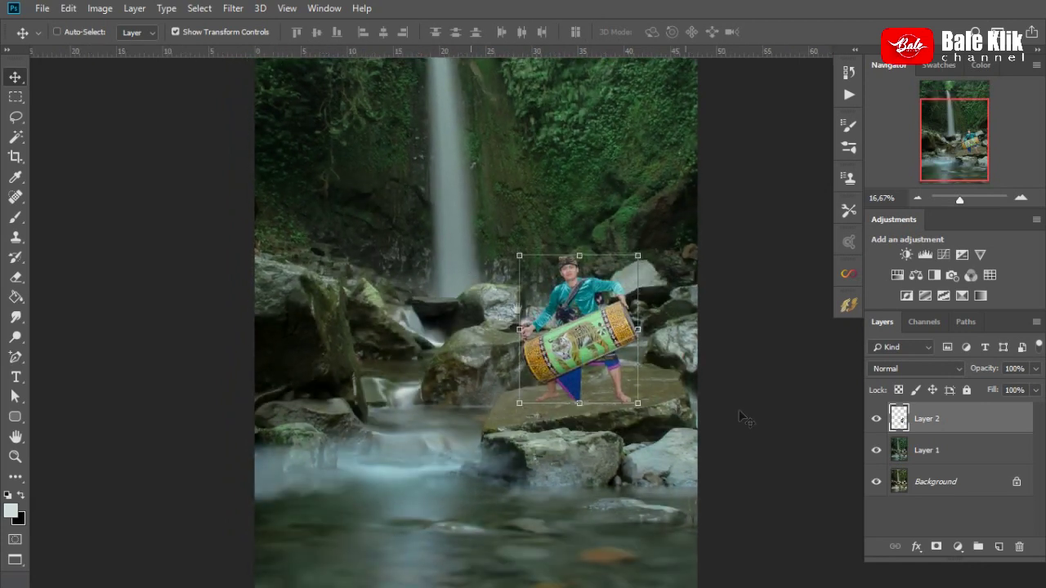
key(ctrl+t)
drag(520, 256, 503, 241)
key(Return)
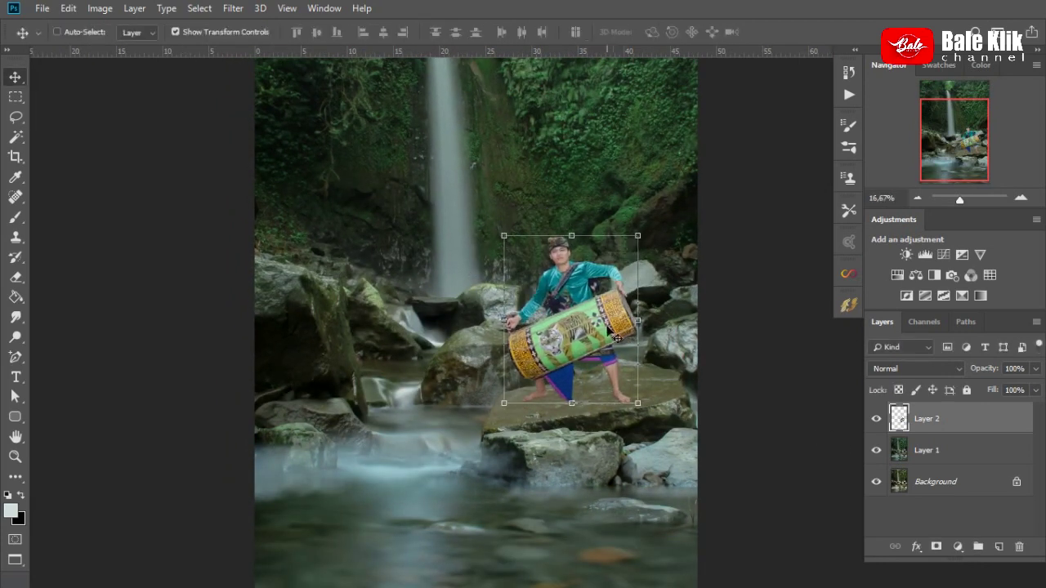
scroll(609, 298, down, 2)
drag(611, 299, 621, 299)
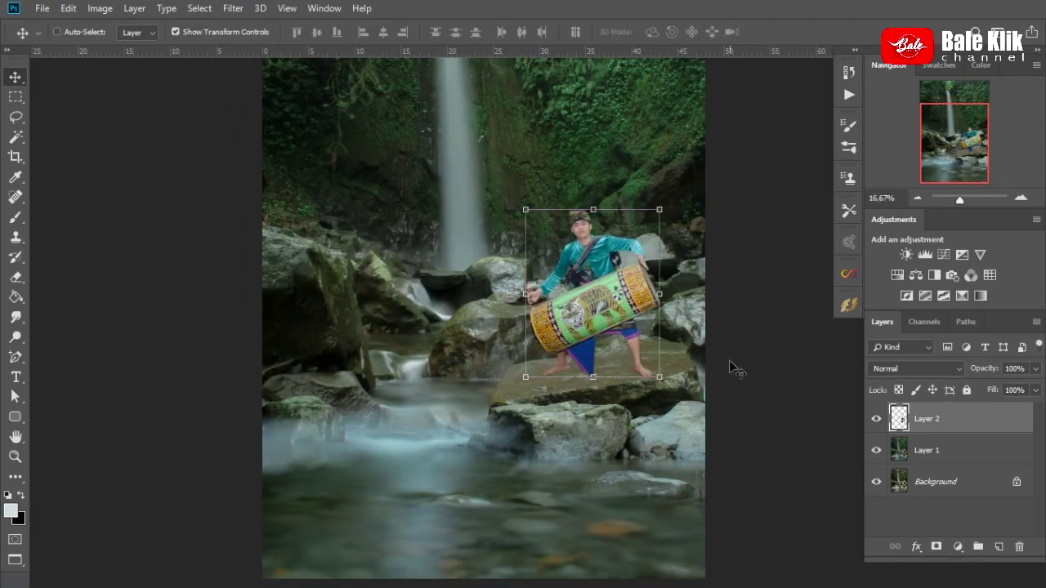
Hide the drummer layer and select the waterfall layer, Layer 1
click(927, 450)
click(876, 418)
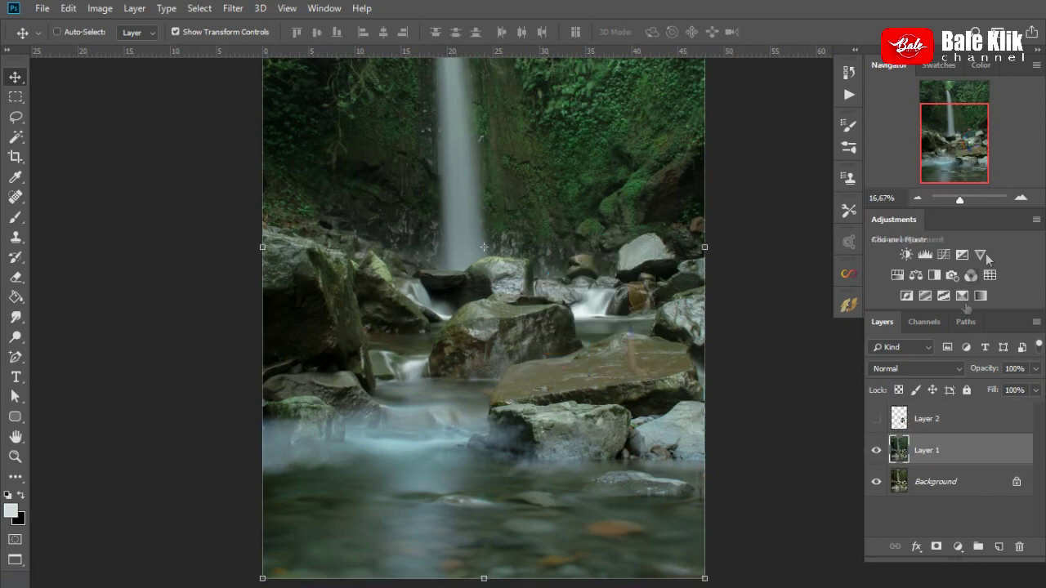
key(ctrl+plus)
Trace the mid-stream rock with the Pen tool and turn the path into a selection
click(15, 356)
click(303, 418)
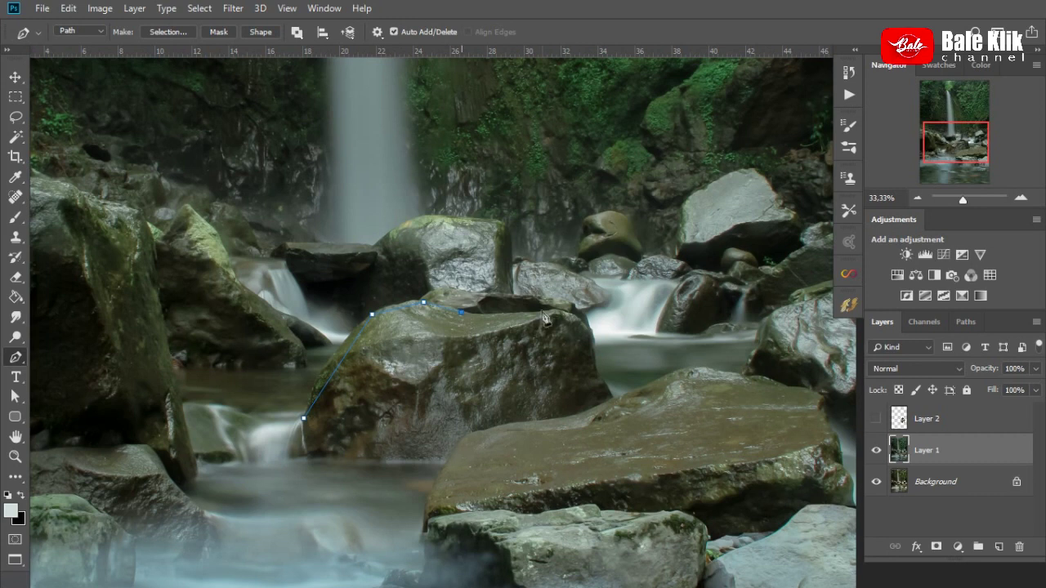
click(304, 420)
right_click(15, 357)
click(90, 399)
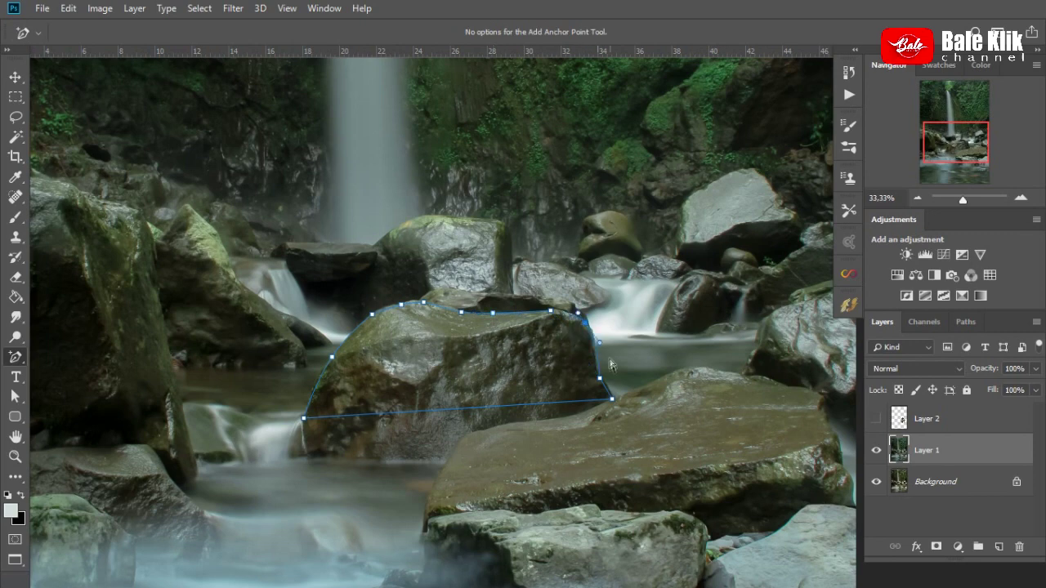
right_click(615, 396)
click(609, 151)
key(Return)
Copy the rock to Layer 3, move it to the lower left, and flip it vertically
key(ctrl+j)
key(v)
key(ctrl+minus)
scroll(684, 360, left, 5)
mouse_move(686, 308)
mouse_down()
mouse_move(435, 351)
mouse_move(416, 392)
mouse_up()
key(ctrl+t)
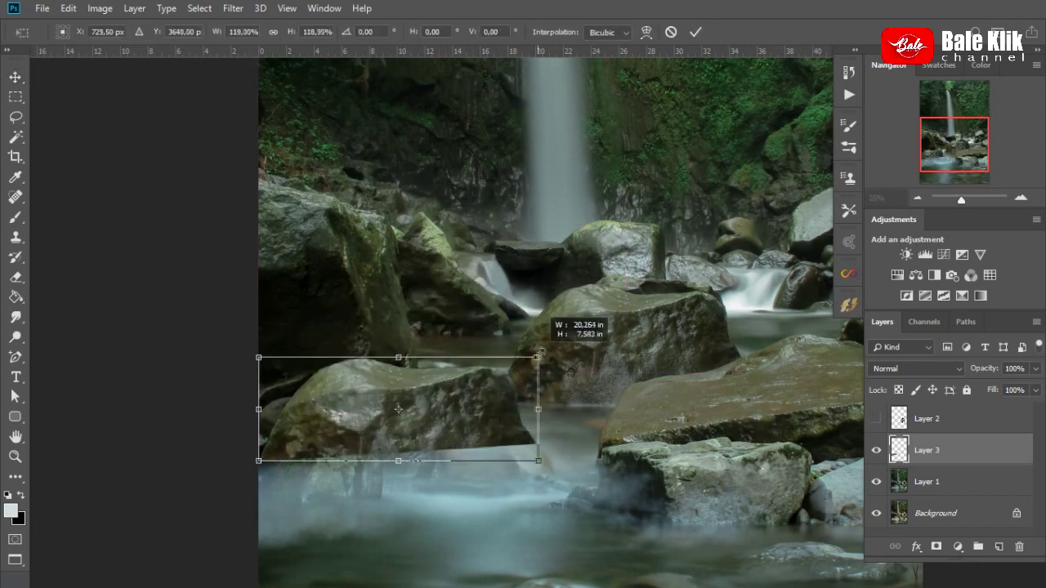
right_click(493, 173)
click(578, 376)
key(Return)
drag(490, 413, 475, 412)
Scale the rock copy up from its corner and nudge it slightly right
key(ctrl+t)
drag(507, 468, 550, 484)
key(Return)
key(ctrl+minus)
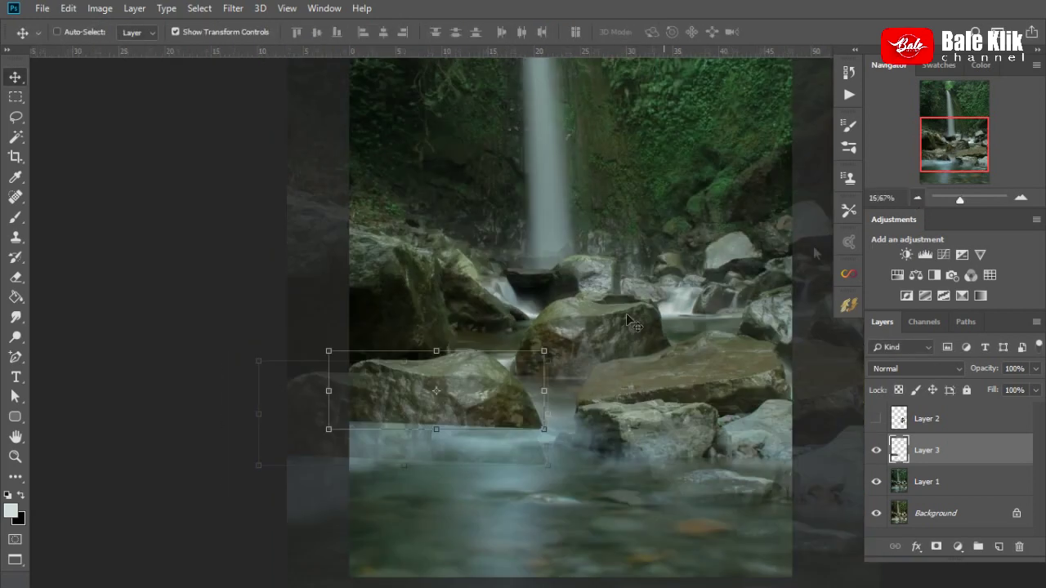
drag(497, 371, 505, 372)
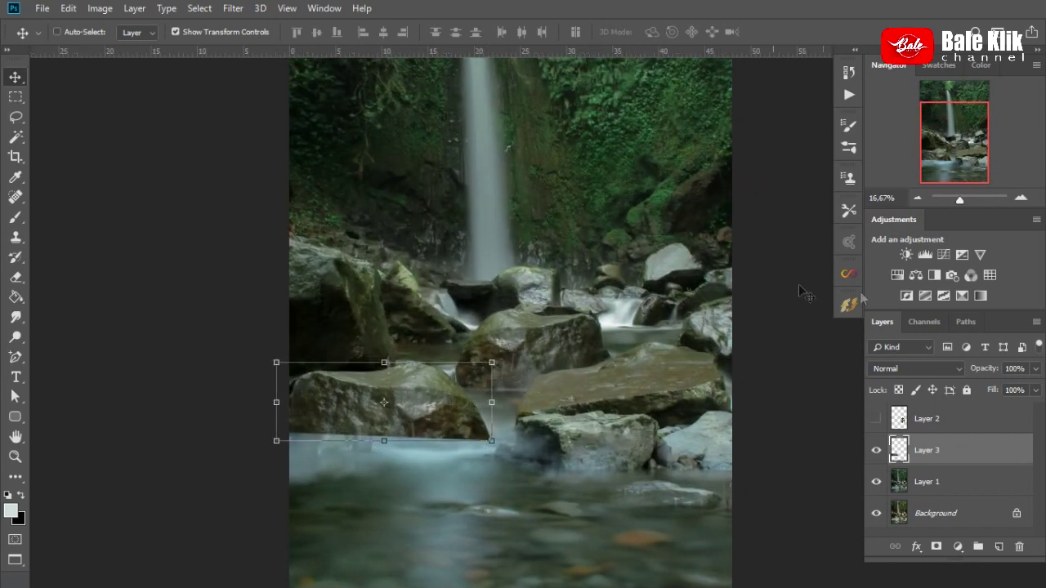
Show the drummer layer again and stretch the rock copy wider to the left
click(877, 418)
click(941, 426)
click(917, 457)
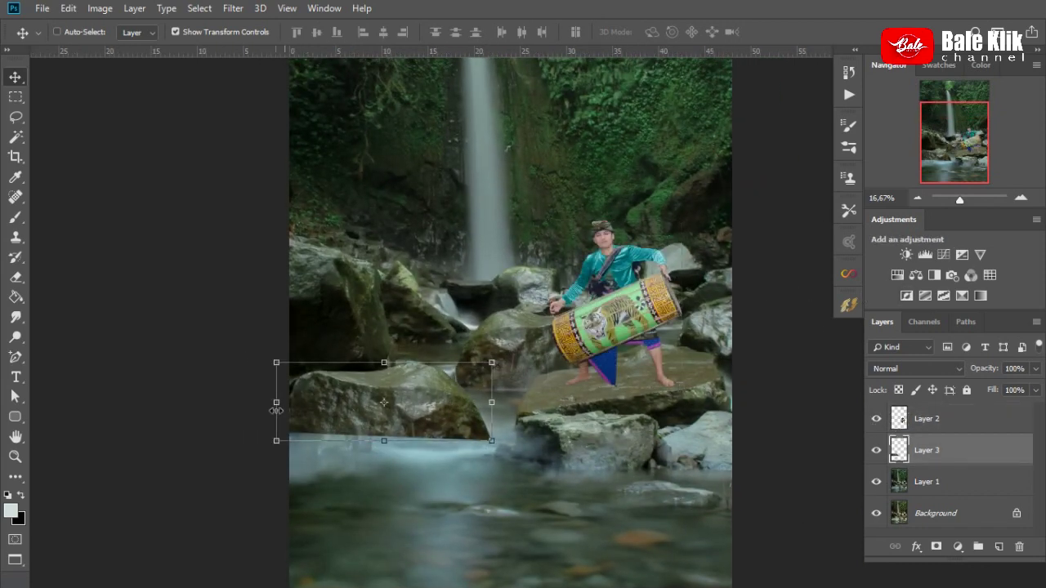
key(ctrl+t)
drag(275, 402, 233, 411)
key(Return)
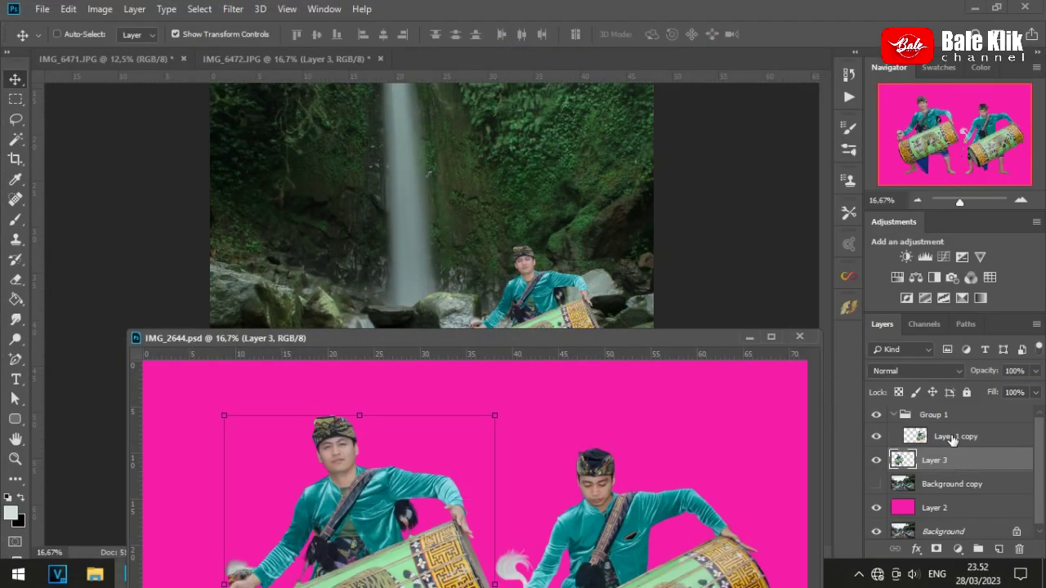
Drag a second drummer into the image, shrink it, and stand it on the left rock
drag(952, 440, 458, 245)
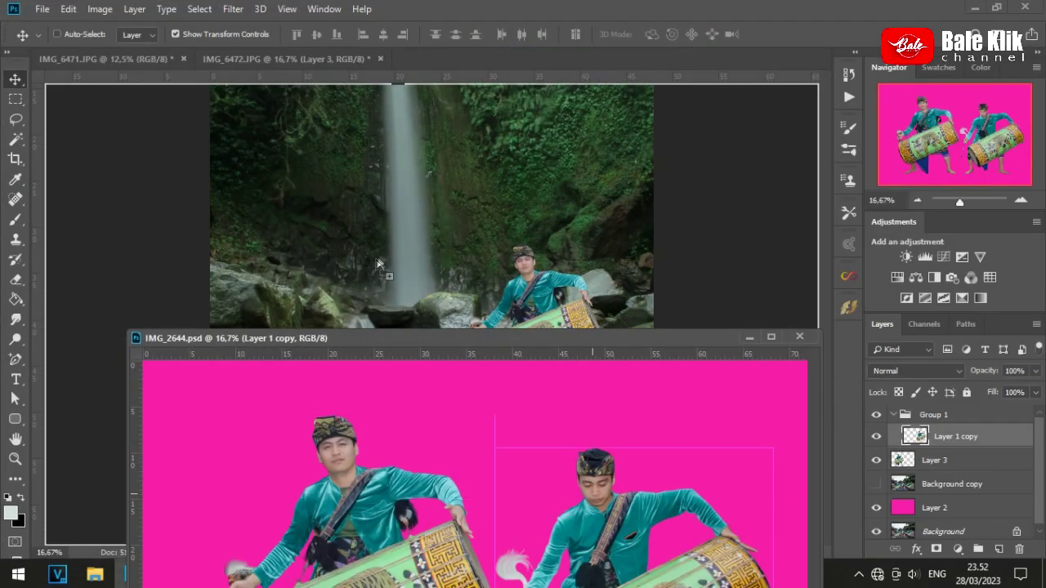
key(ctrl+t)
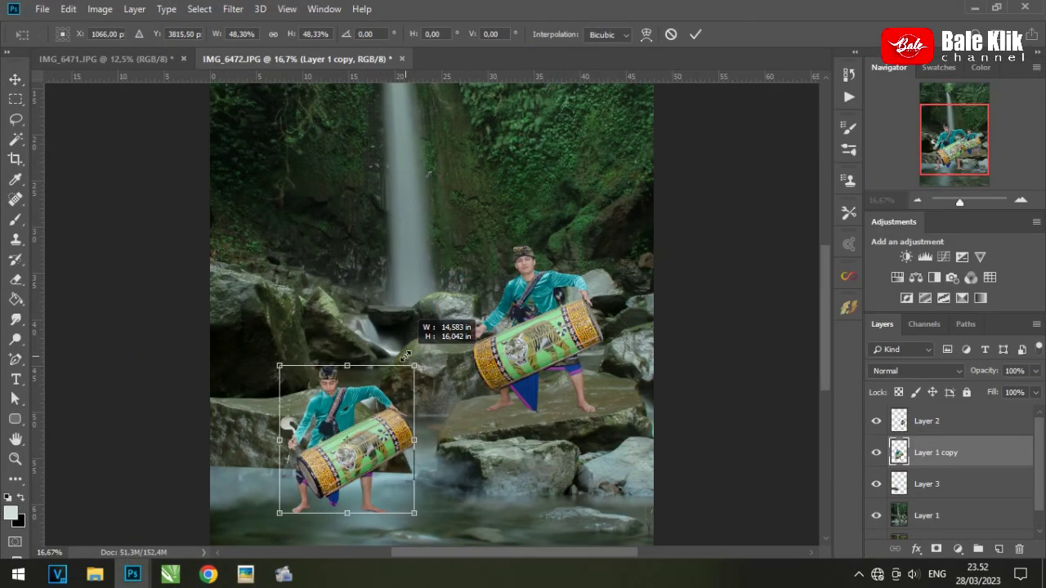
drag(559, 207, 440, 337)
key(Return)
drag(420, 433, 381, 332)
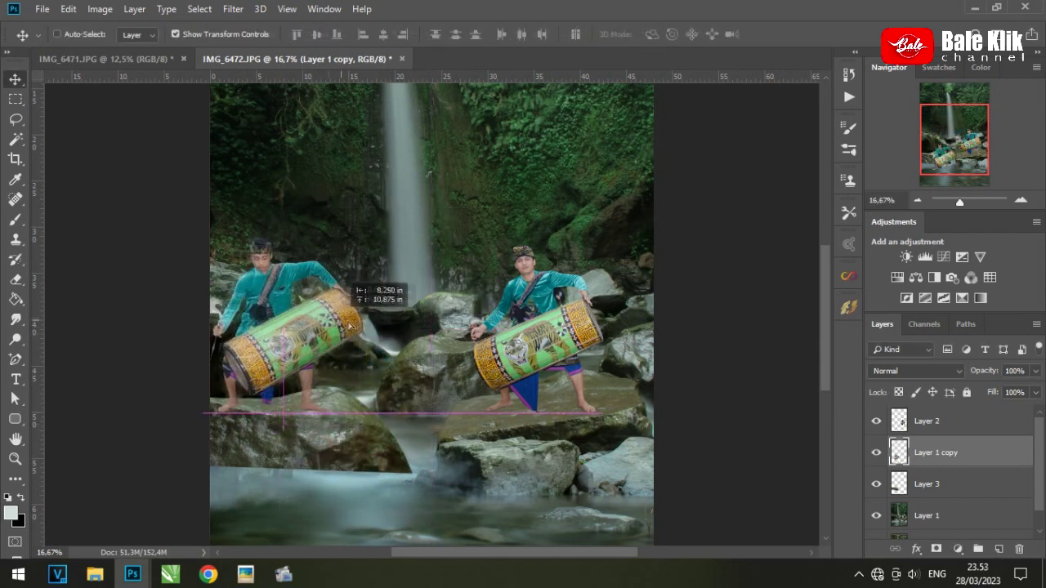
Nudge the rock copy down slightly and add an empty Layer 4 above it
click(961, 484)
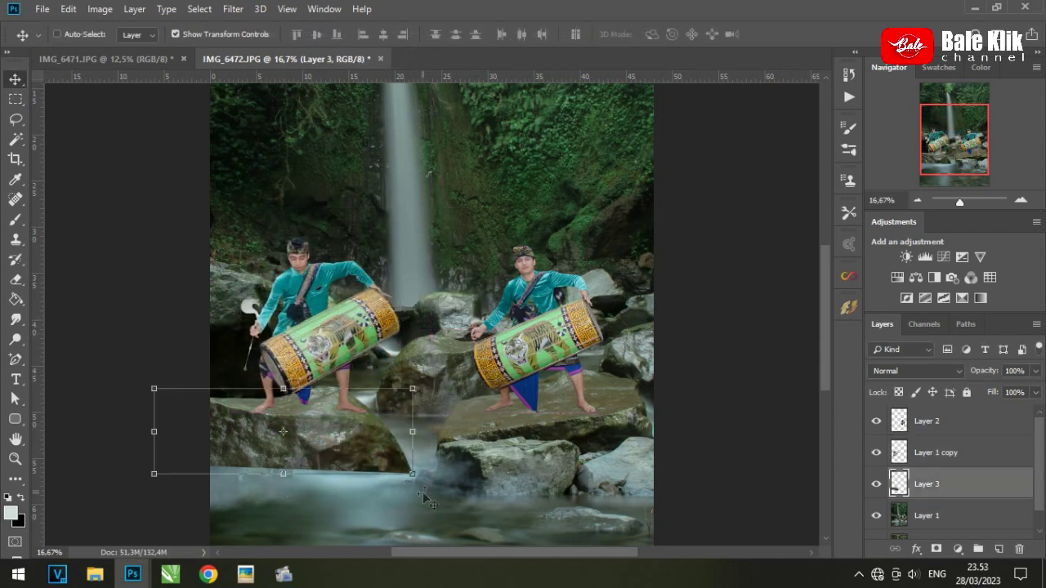
key(shift+Down)
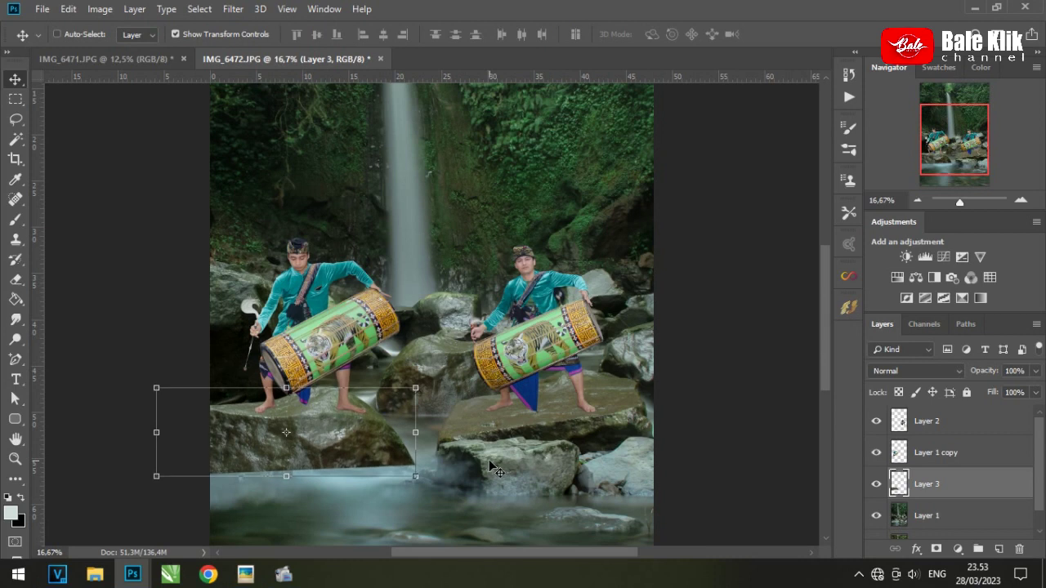
key(ctrl+v)
scroll(672, 311, down, 3)
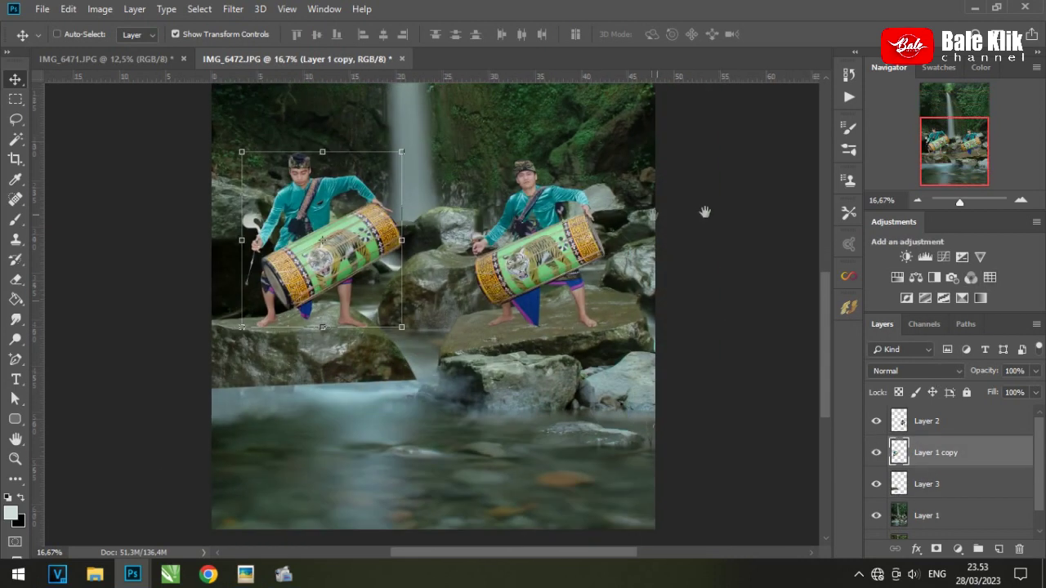
key(b)
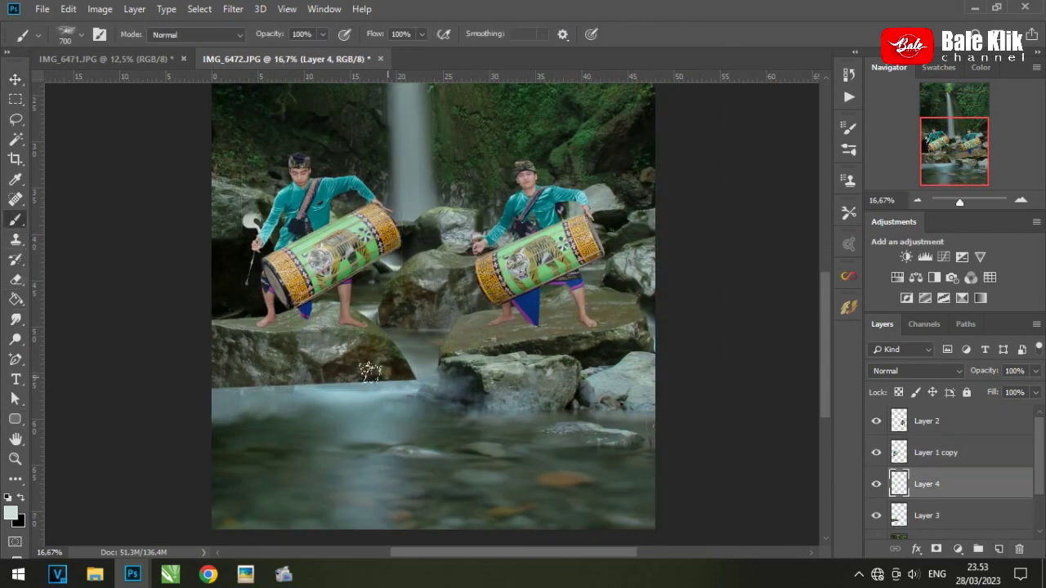
Paint white mist along the water edge and motion-blur it with distance 278
key(bracketright)
drag(310, 378, 321, 386)
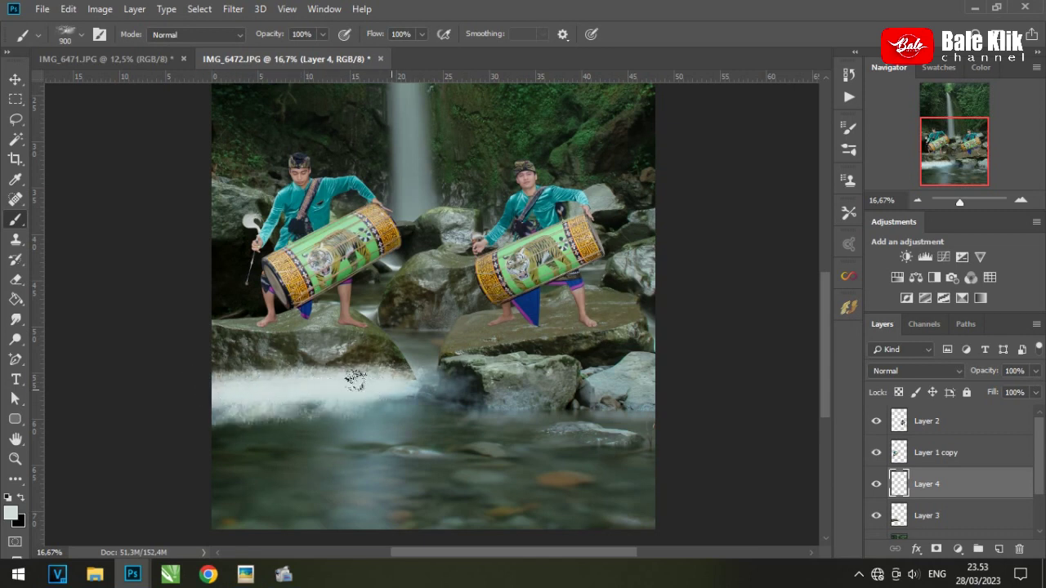
click(233, 9)
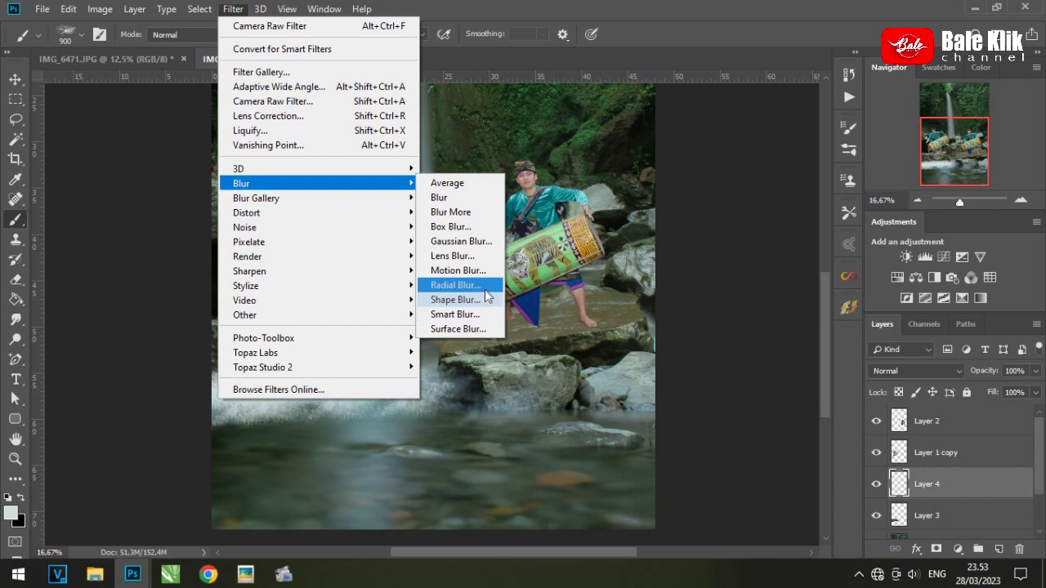
click(458, 271)
drag(751, 387, 785, 390)
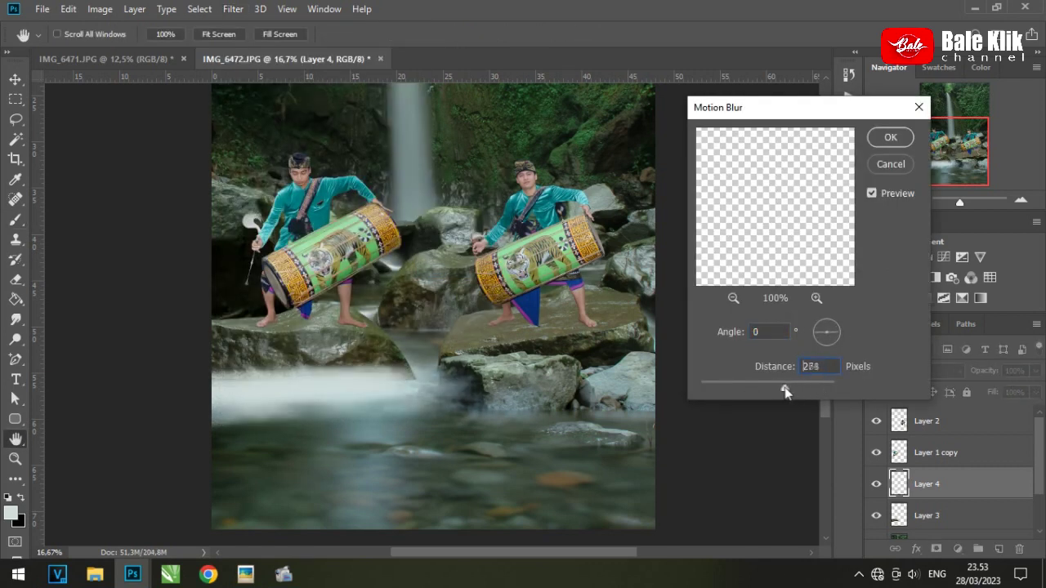
key(Return)
Hide the mist and add a layer mask to the rock copy layer, with a regular brush selected
click(932, 516)
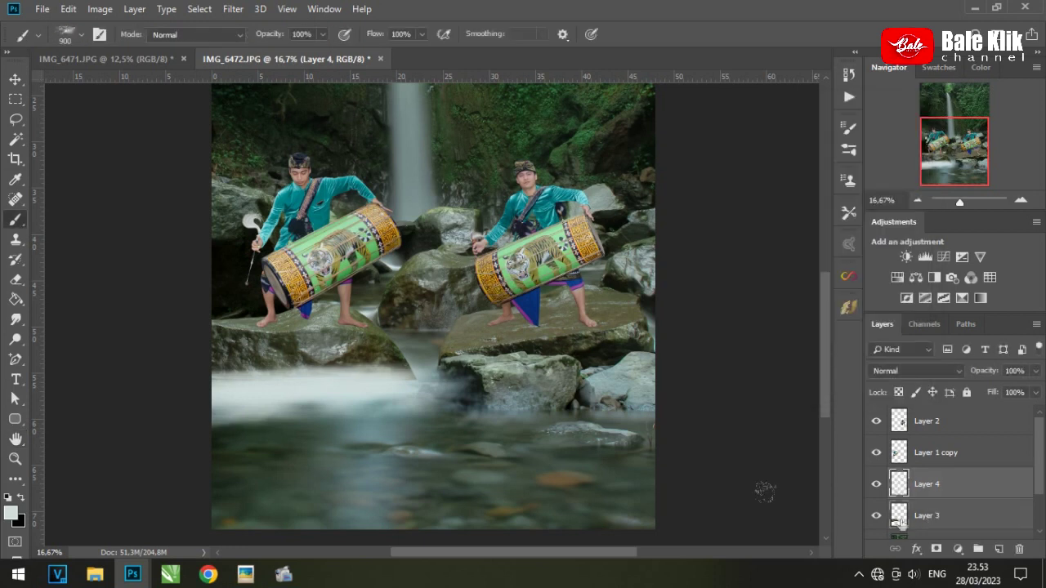
click(876, 484)
click(936, 548)
right_click(16, 219)
click(82, 216)
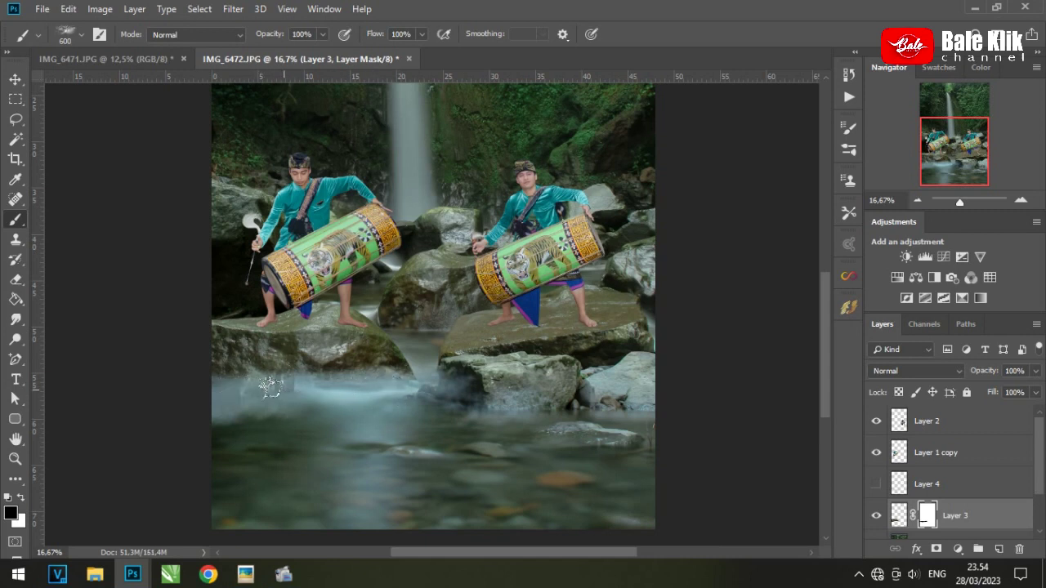
Show the mist layer again and lower its opacity to 30%
click(878, 484)
click(949, 488)
drag(990, 394, 986, 392)
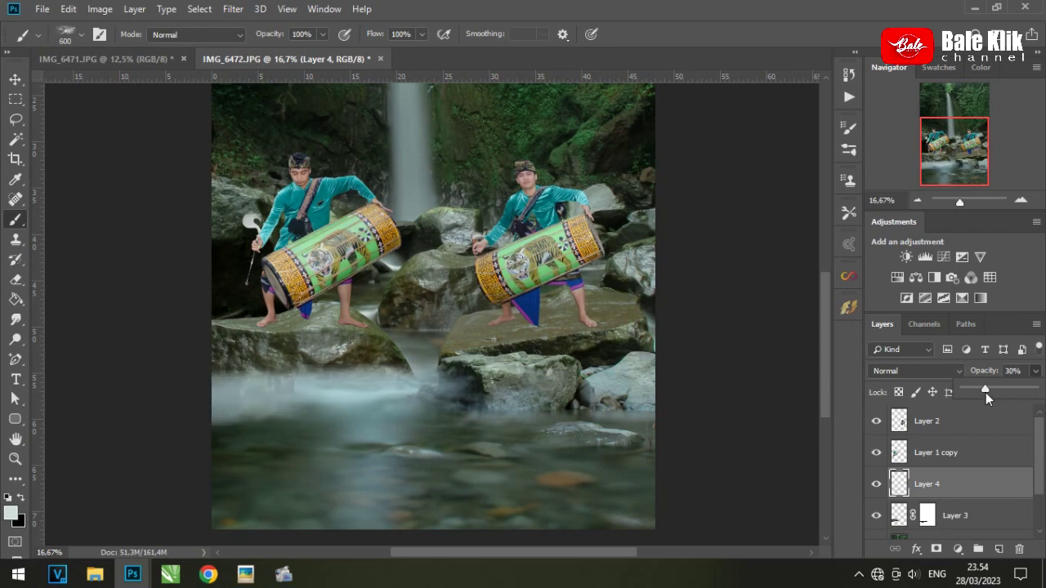
Zoom around the composition and toggle the mist off and on to compare
click(918, 201)
click(1023, 200)
click(1022, 200)
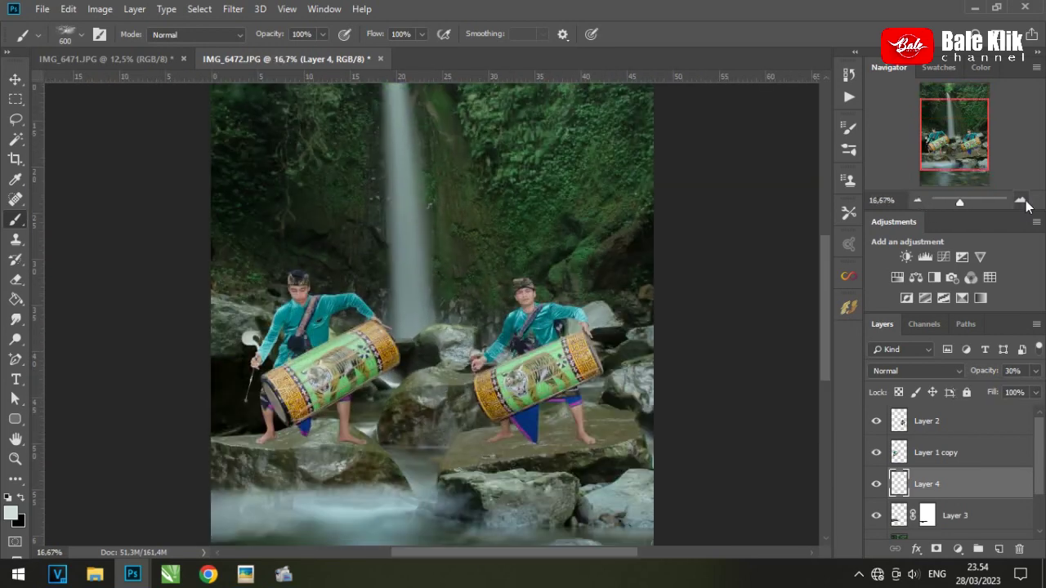
scroll(970, 479, down, 2)
click(919, 200)
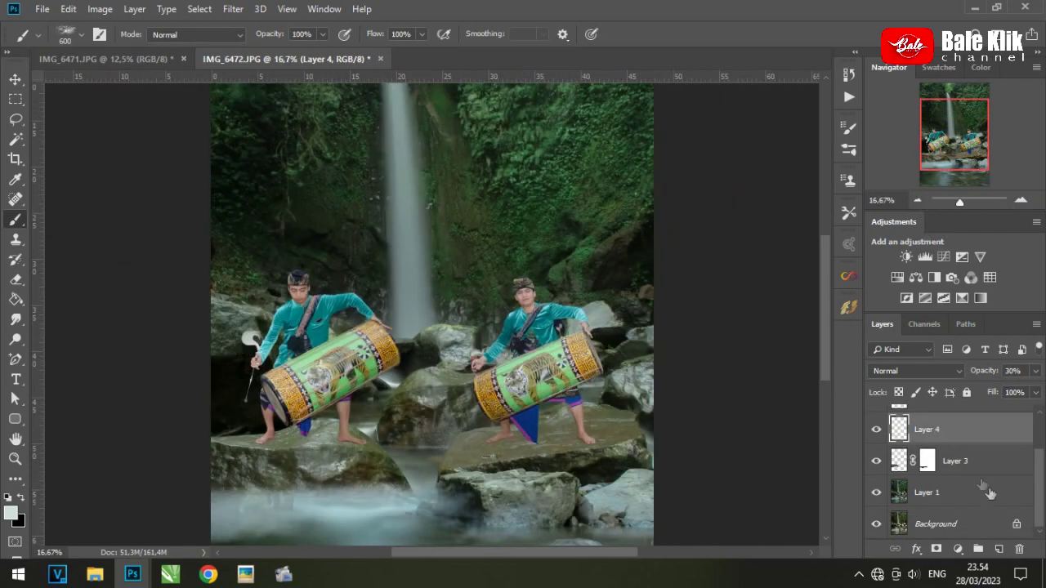
click(919, 200)
click(1023, 200)
click(876, 429)
click(1036, 370)
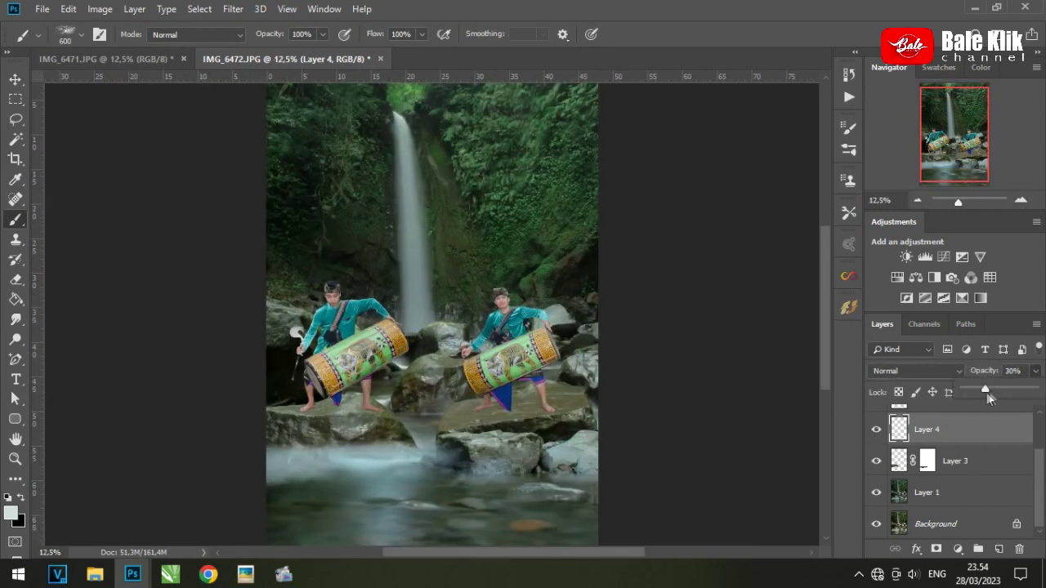
key(ctrl+shift+n)
Create Layer 5 in Soft Light mode, filled with 50% gray
click(658, 169)
click(682, 297)
click(653, 193)
click(614, 229)
click(607, 214)
click(847, 128)
Choose a large soft round brush at 24% opacity
right_click(15, 219)
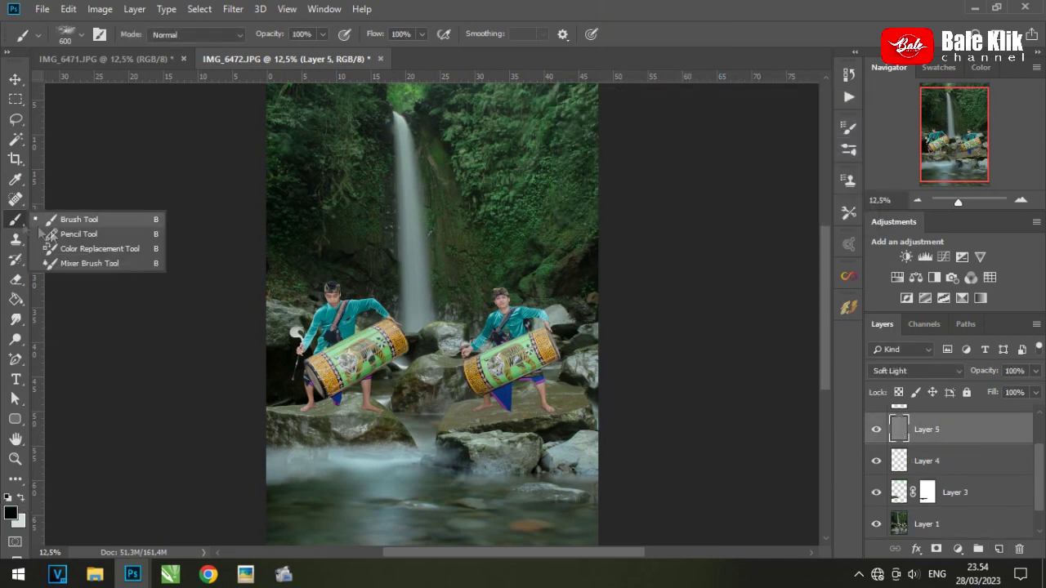
click(82, 216)
drag(654, 462, 652, 319)
double_click(511, 368)
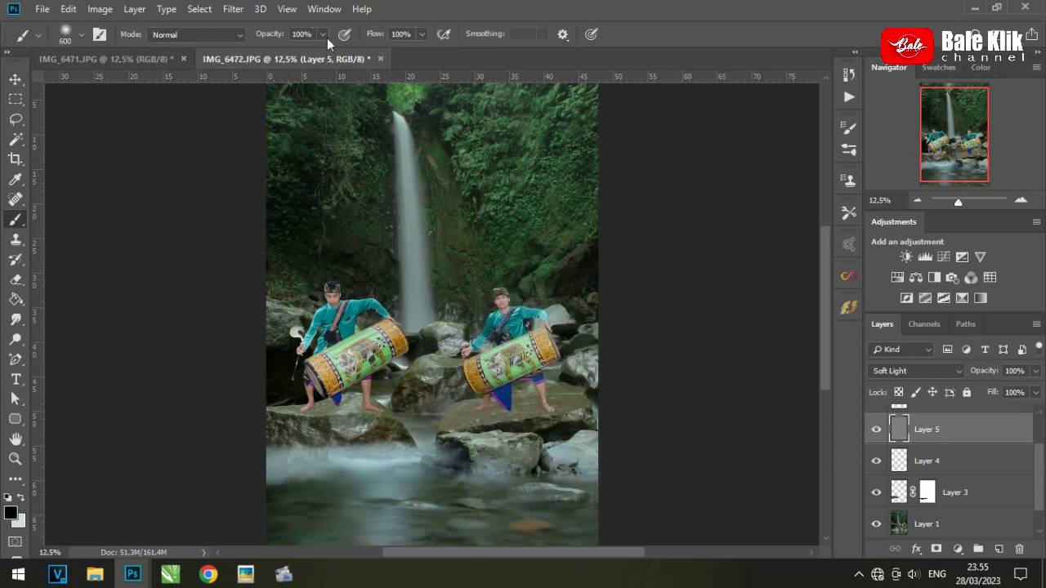
drag(327, 38, 269, 61)
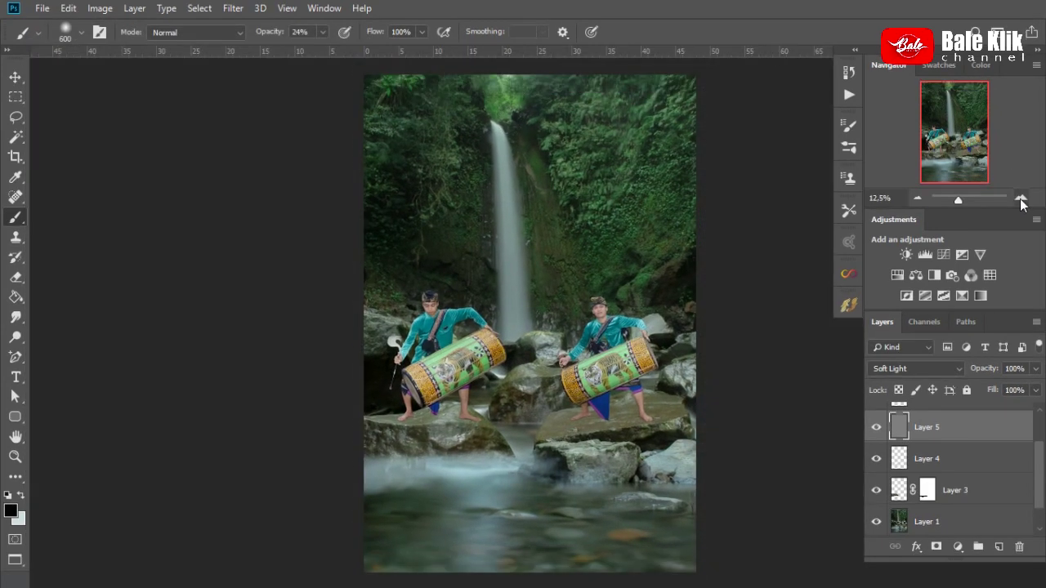
click(1021, 199)
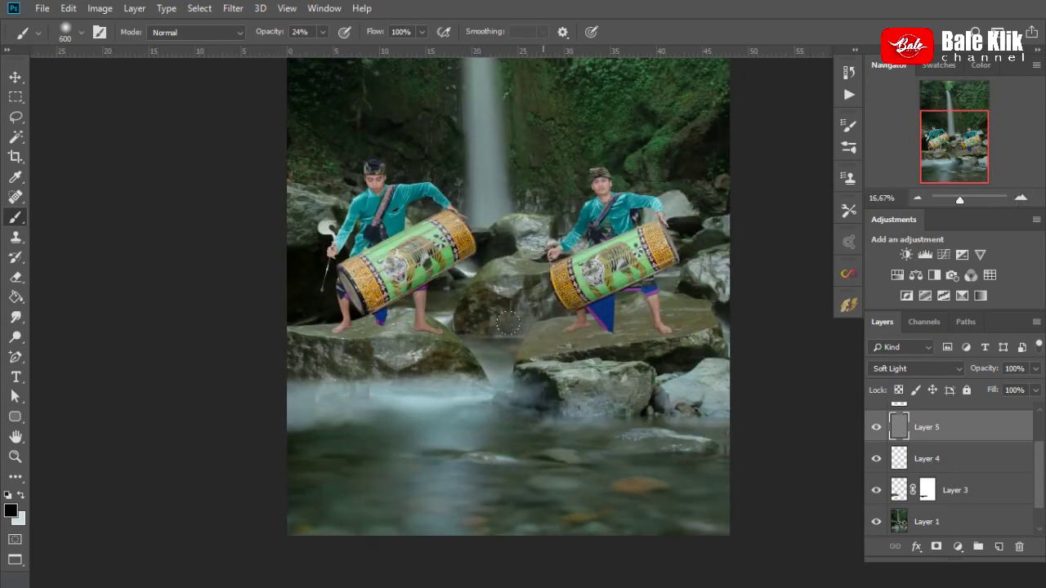
key(bracketright)
key(bracketright)
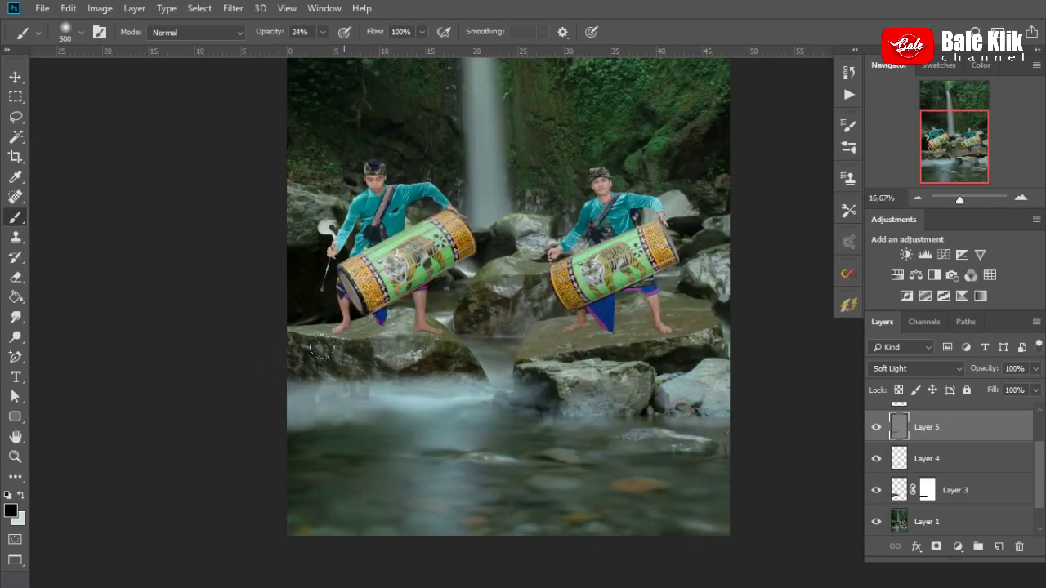
Darken the rock bases, the left rock edge and the mist on the left side
drag(471, 385, 453, 373)
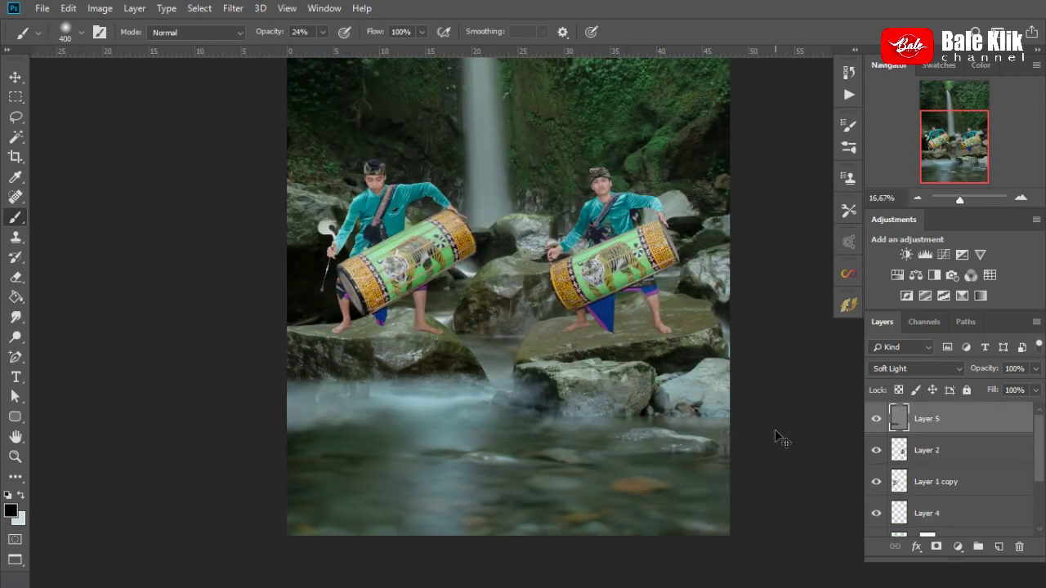
drag(572, 448, 330, 373)
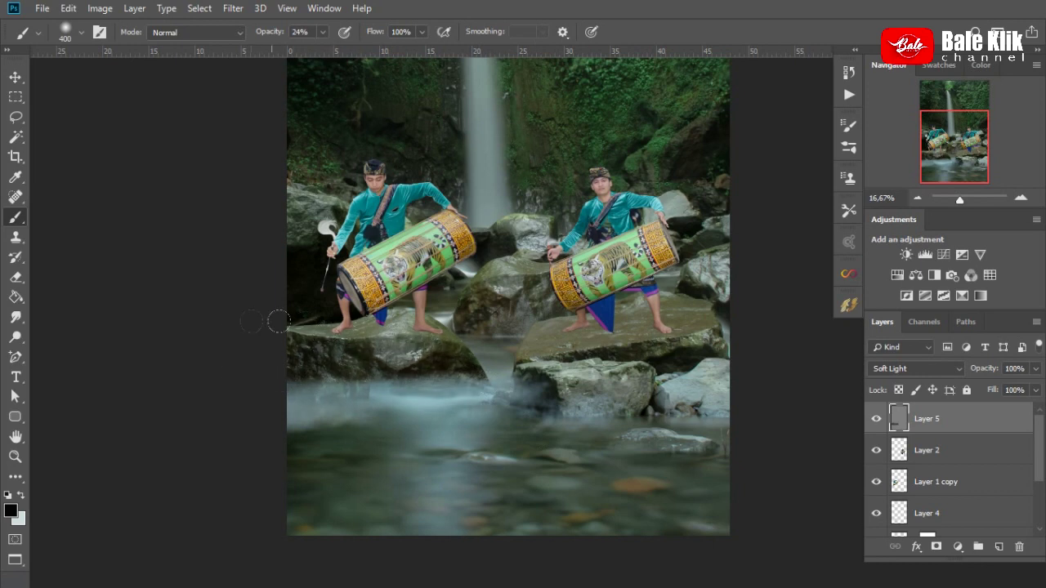
key(bracketright)
drag(540, 380, 688, 372)
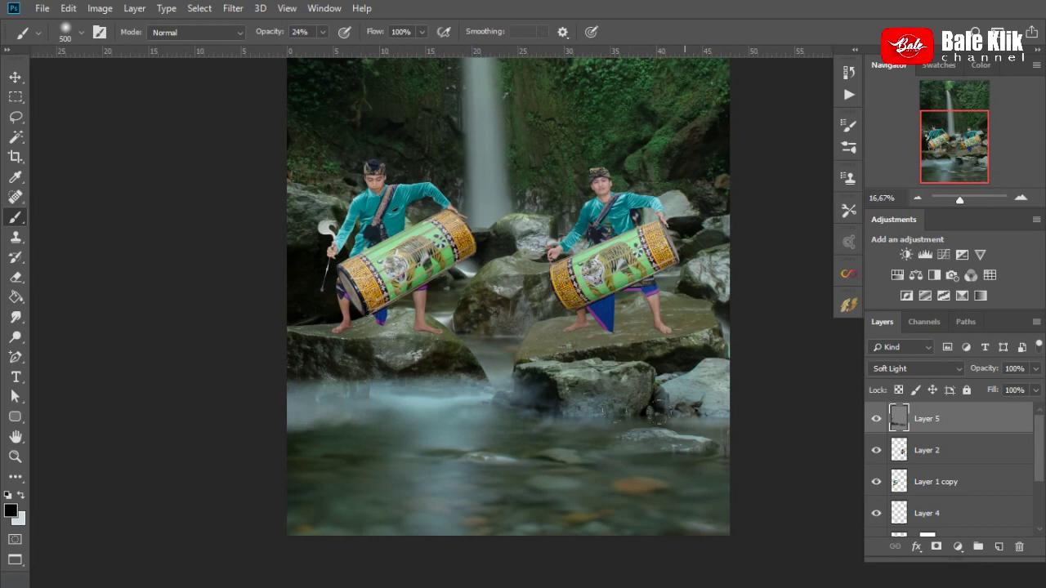
key(bracketright)
drag(366, 392, 174, 423)
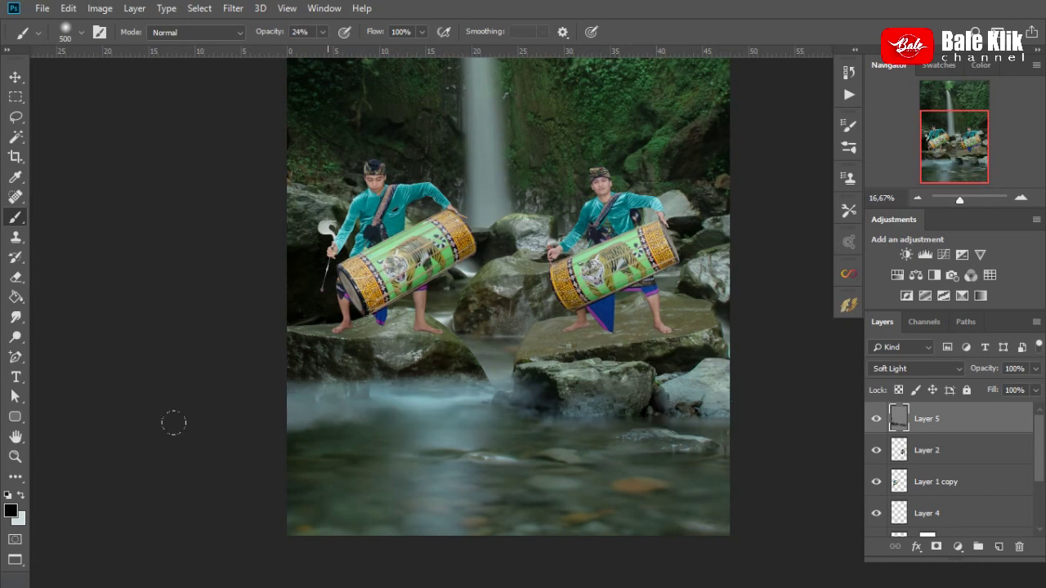
mouse_move(523, 352)
mouse_down()
mouse_move(572, 343)
mouse_move(507, 294)
mouse_up()
key(bracketright)
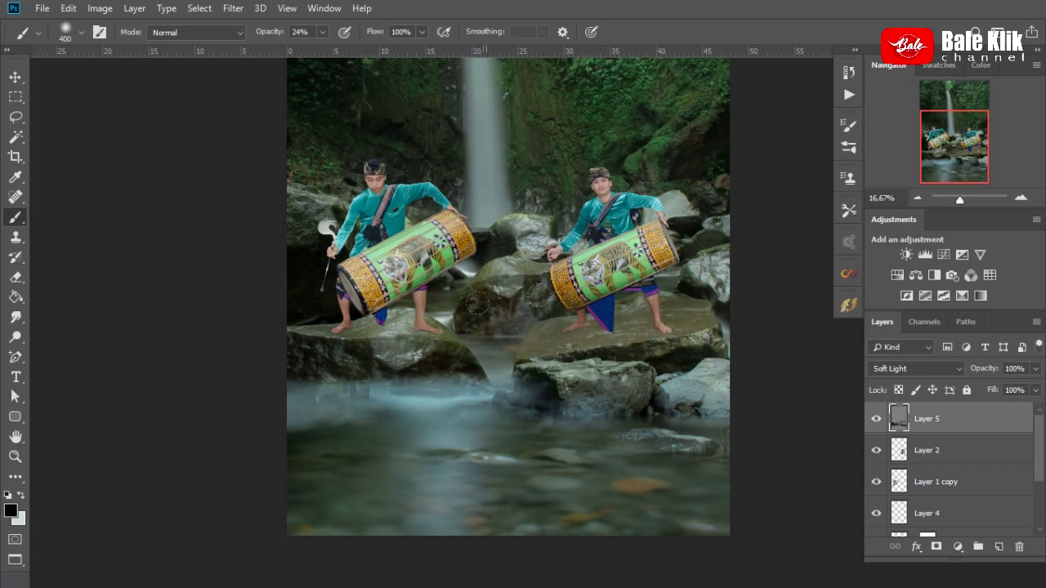
key(bracketleft)
key(bracketleft)
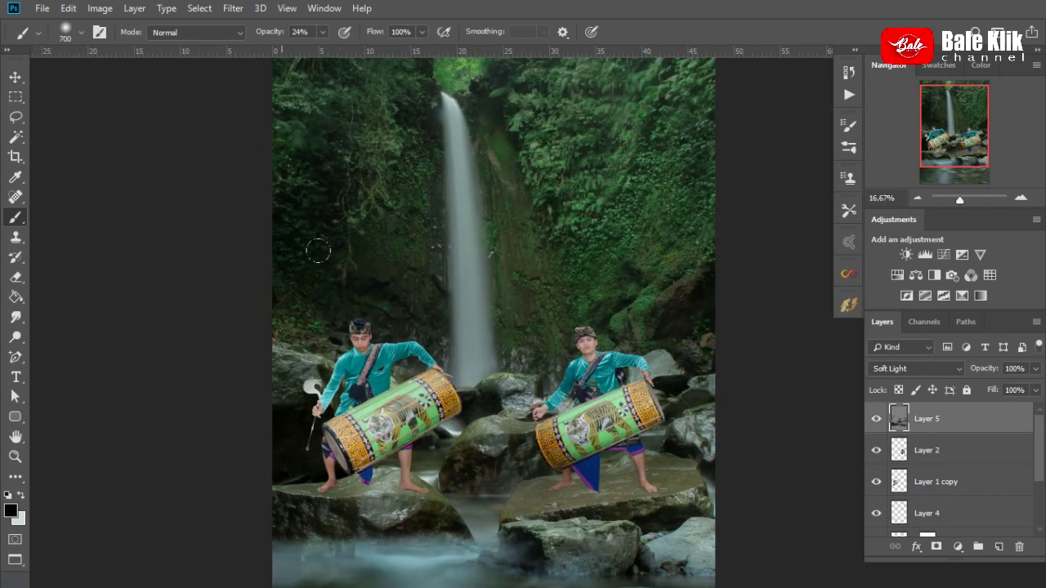
Darken the mossy wall and rock face beside the waterfall and the rock between the drummers
drag(318, 251, 359, 322)
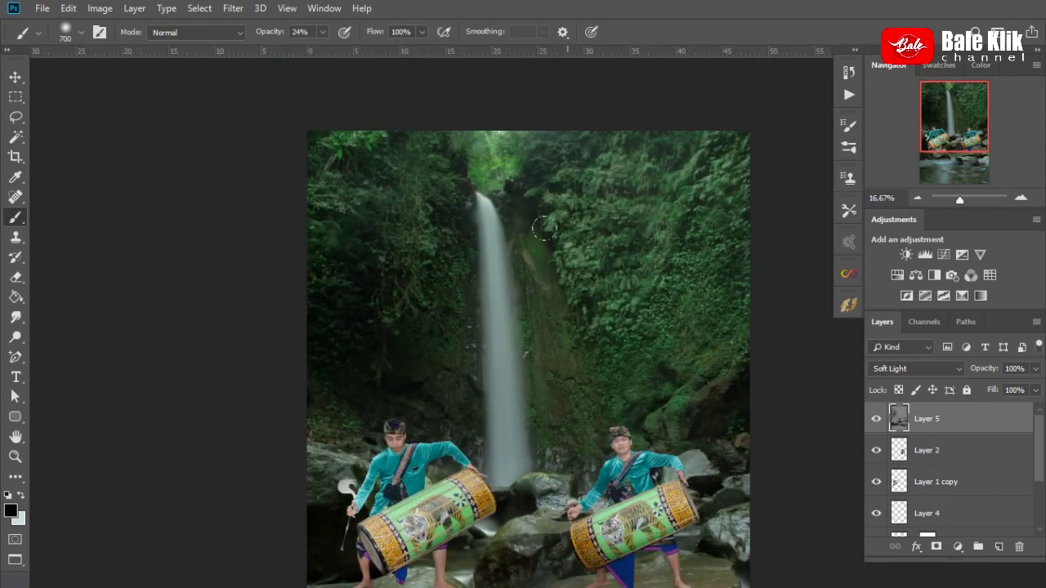
drag(544, 228, 625, 348)
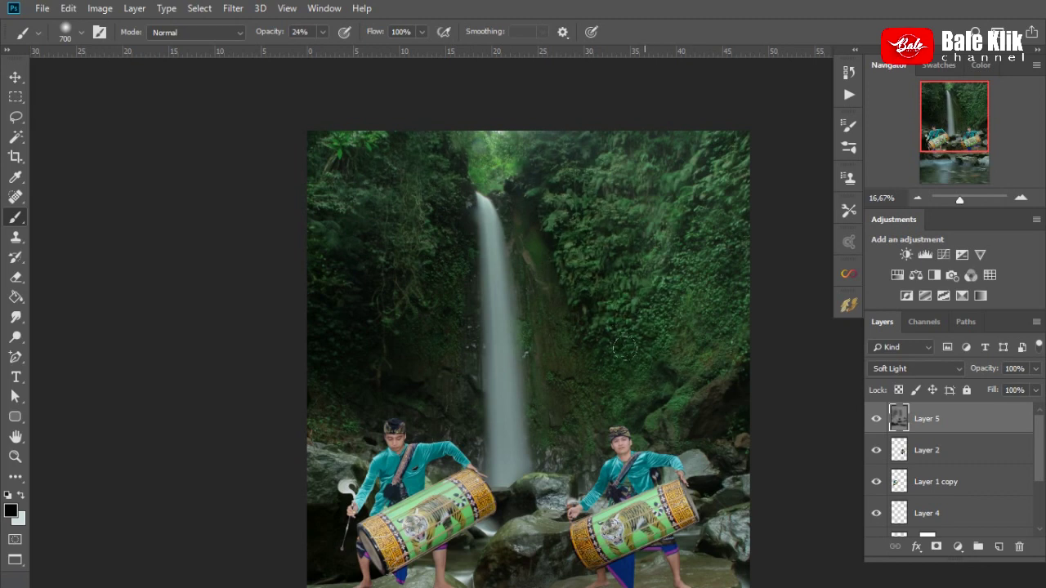
drag(624, 286, 559, 304)
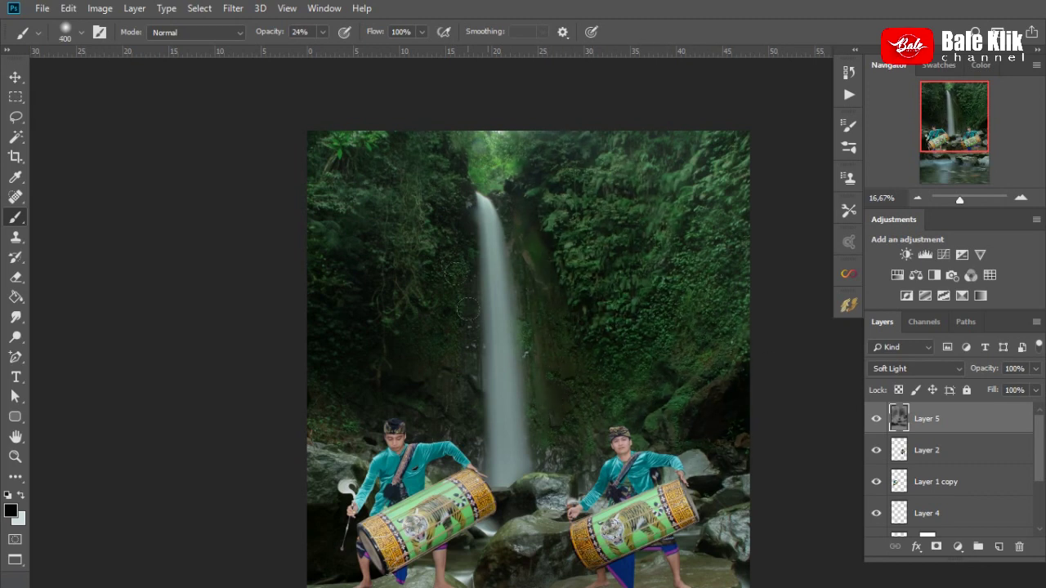
key(bracketleft)
scroll(441, 392, down, 5)
mouse_move(515, 310)
mouse_down()
mouse_move(547, 345)
mouse_move(360, 396)
mouse_up()
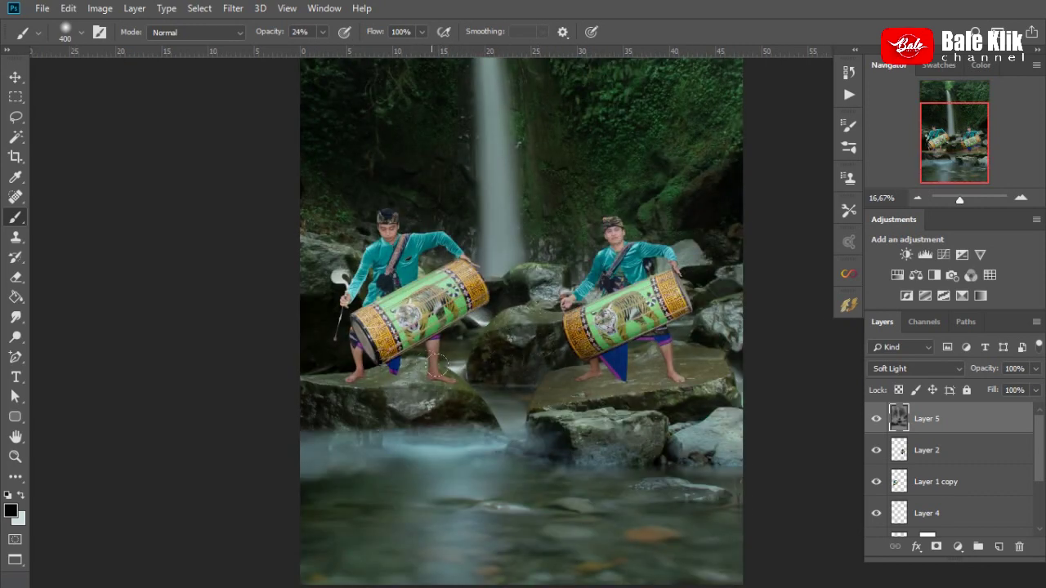
Switch the painting colour to white and shrink the brush to a small size
drag(696, 460, 725, 395)
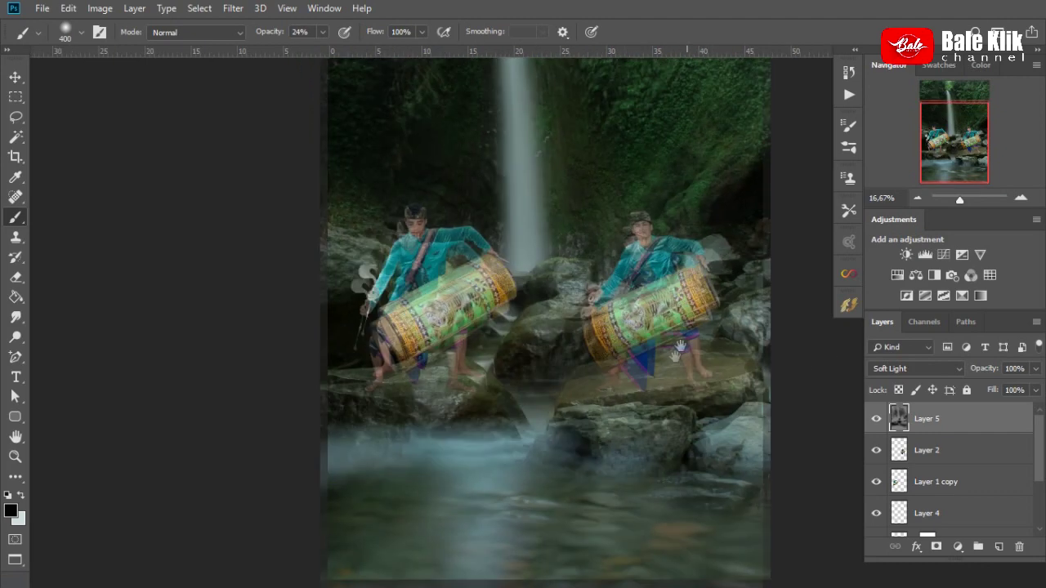
scroll(564, 286, up, 5)
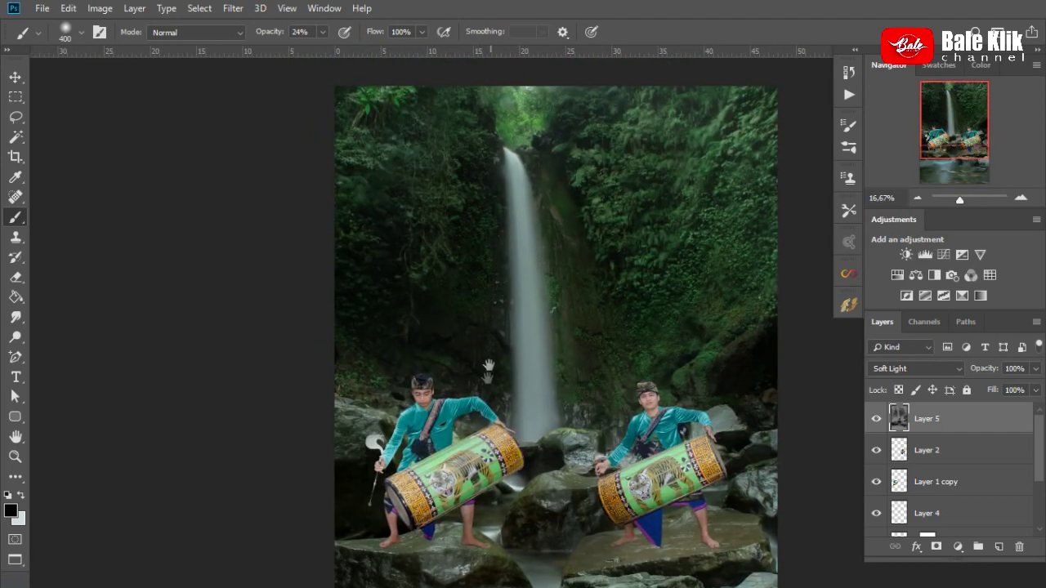
scroll(327, 368, up, 2)
click(22, 496)
key(bracketleft)
key(bracketleft)
key(bracketleft)
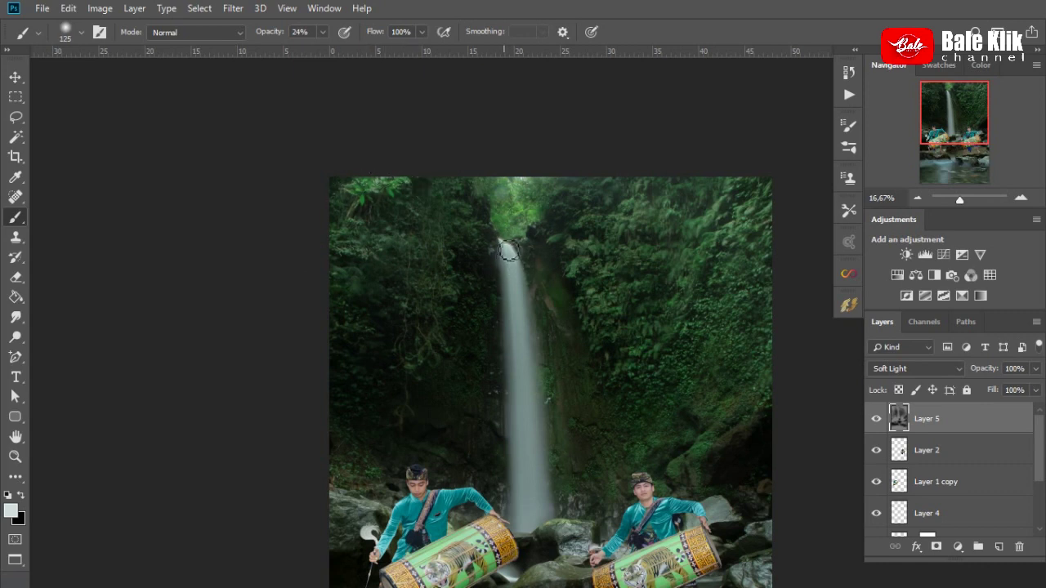
Lower the brush opacity to 5% and add a new empty Layer 6
key(bracketleft)
key(0)
key(5)
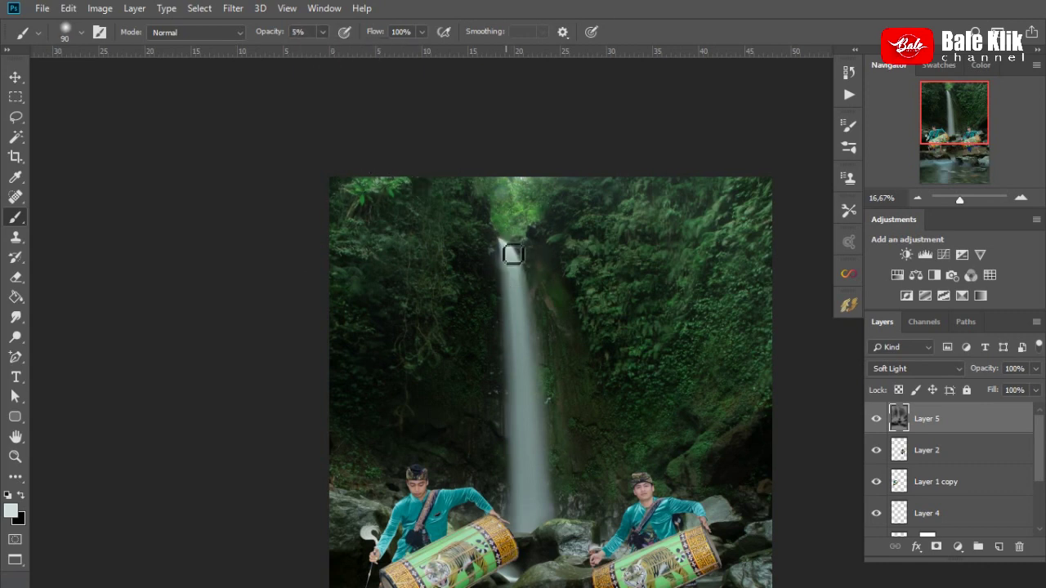
key(bracketleft)
key(bracketleft)
click(999, 547)
Trace a first path from the top of the waterfall down to its base
right_click(16, 217)
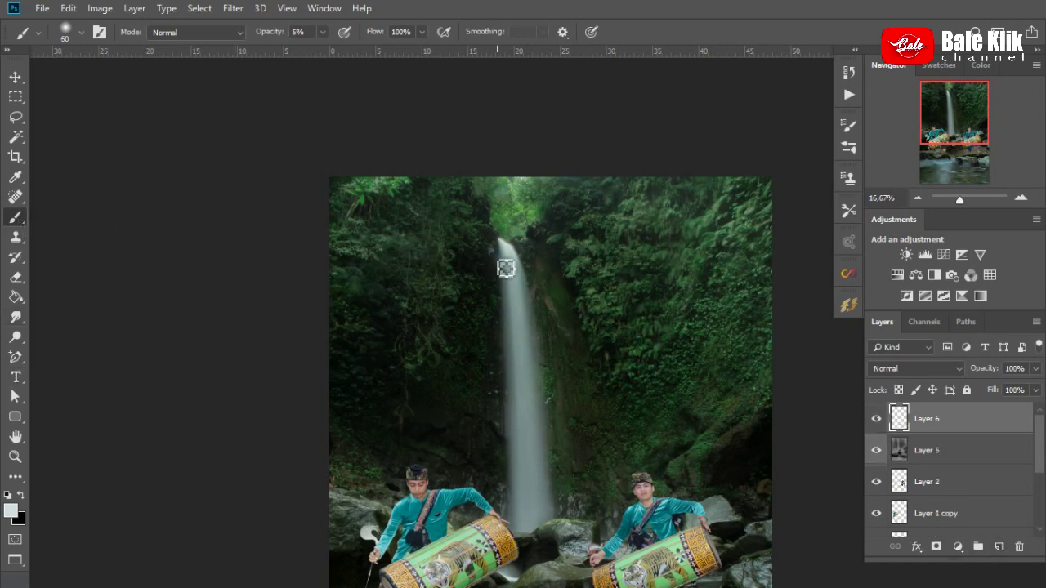
right_click(15, 357)
click(78, 402)
click(511, 245)
click(548, 521)
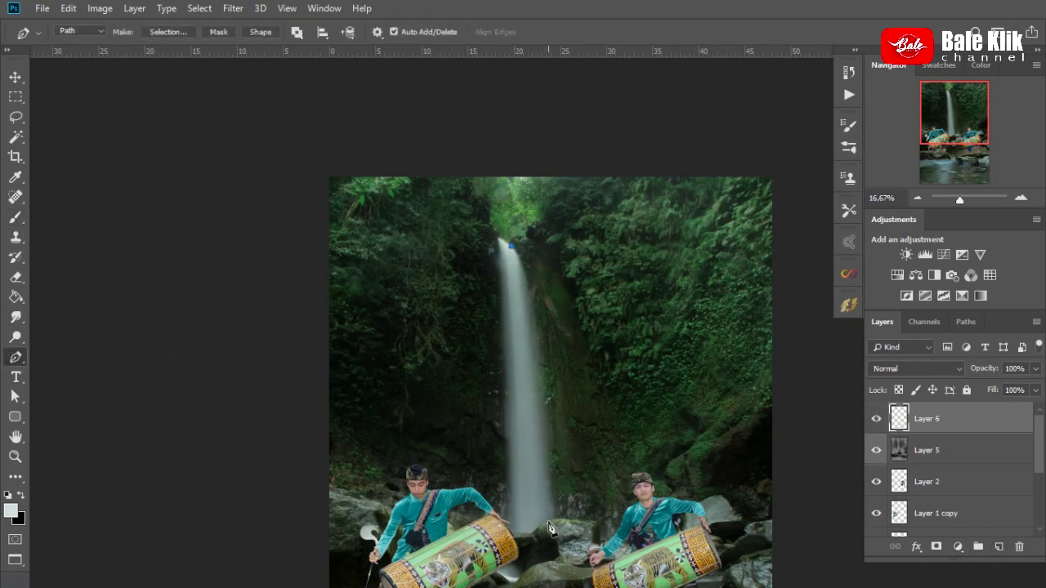
right_click(16, 357)
click(77, 401)
right_click(533, 342)
click(585, 98)
click(676, 280)
Stroke the waterfall path with the white brush
right_click(532, 343)
click(599, 139)
click(703, 281)
click(16, 218)
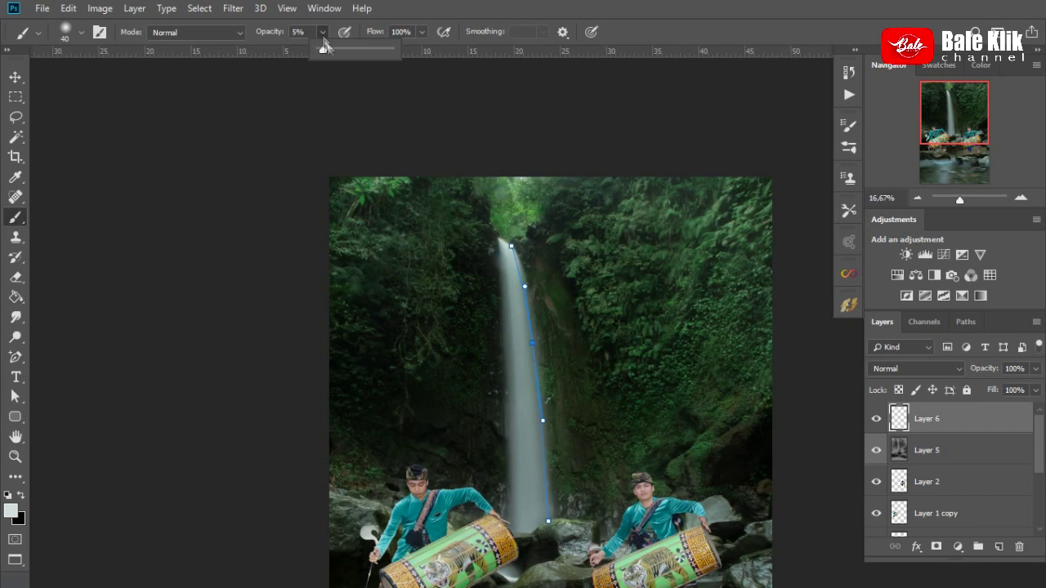
click(15, 357)
right_click(533, 343)
click(615, 141)
click(704, 280)
click(16, 217)
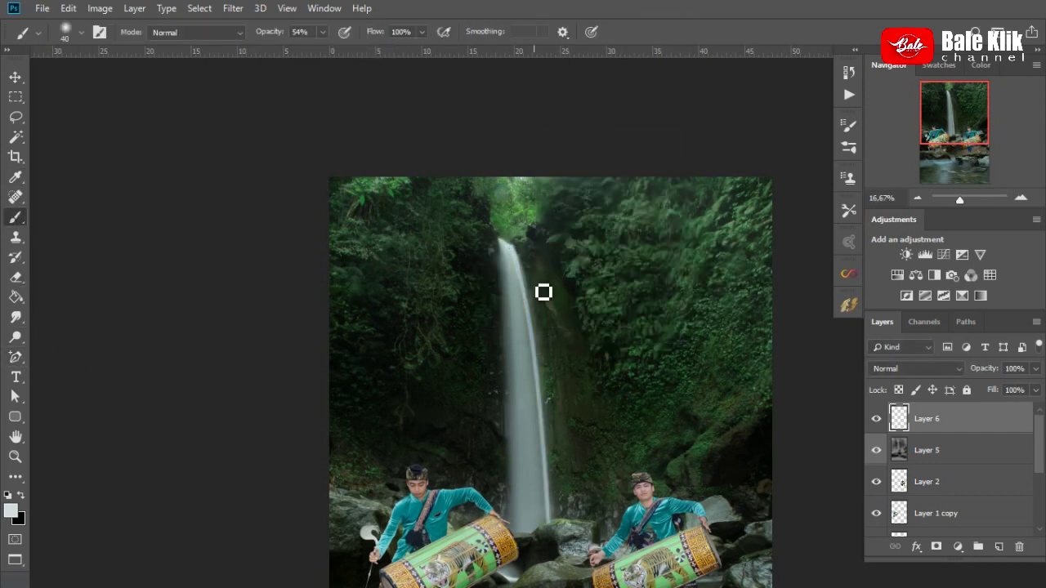
click(15, 357)
Redraw a path from the waterfall top to its base and stroke it white
right_click(15, 357)
click(507, 249)
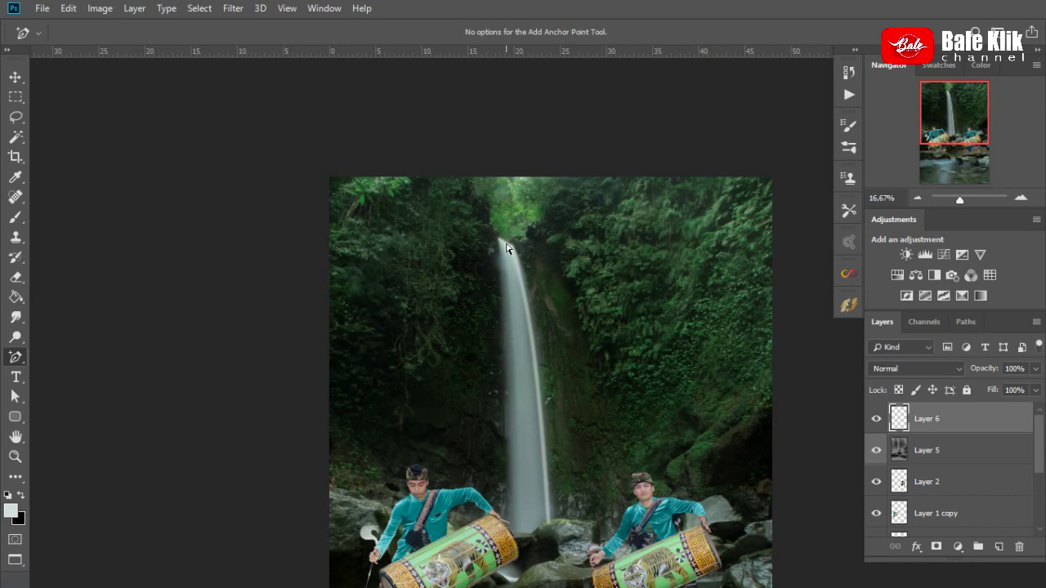
right_click(26, 376)
click(57, 357)
click(505, 242)
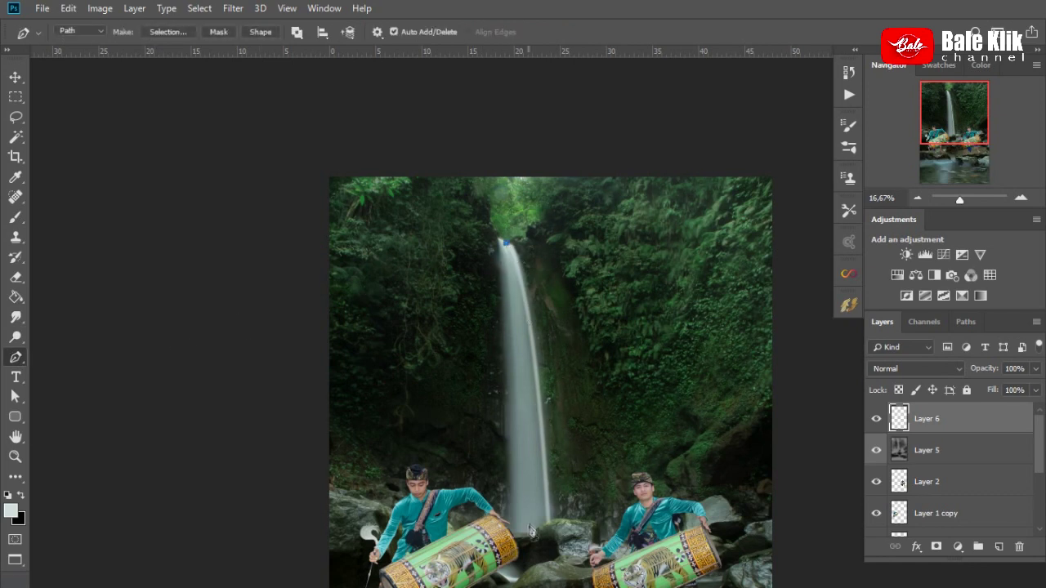
scroll(530, 490, down, 2)
click(528, 552)
right_click(532, 425)
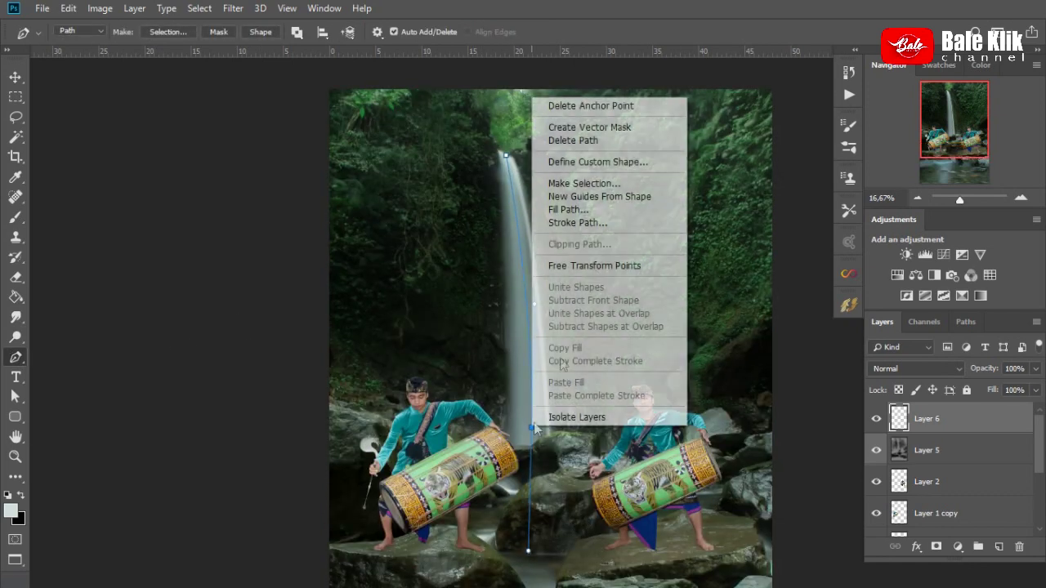
click(523, 156)
click(707, 281)
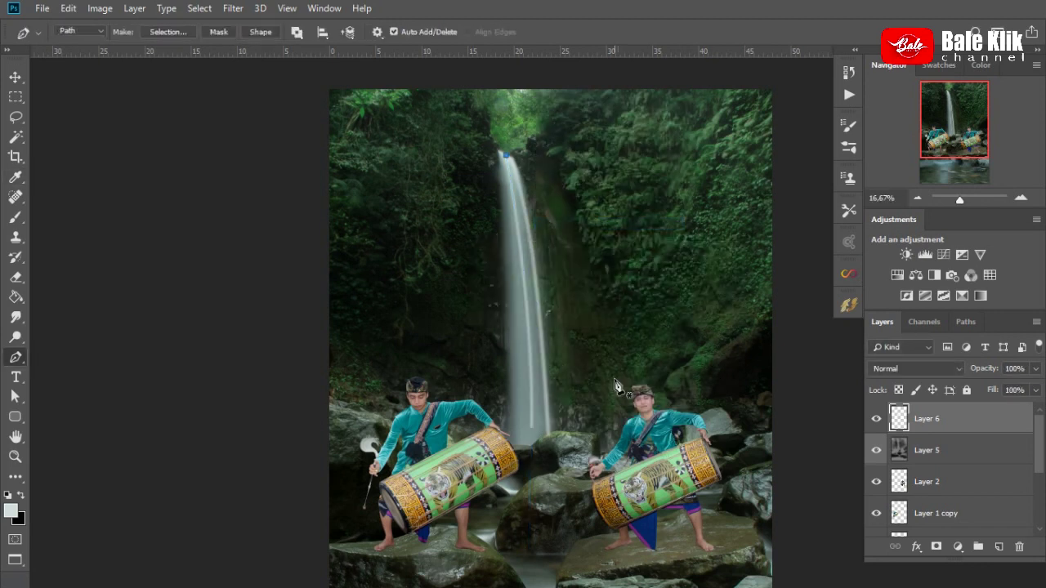
Draw a new path down the waterfall and bend it to follow the falling water
right_click(15, 357)
click(74, 356)
click(500, 153)
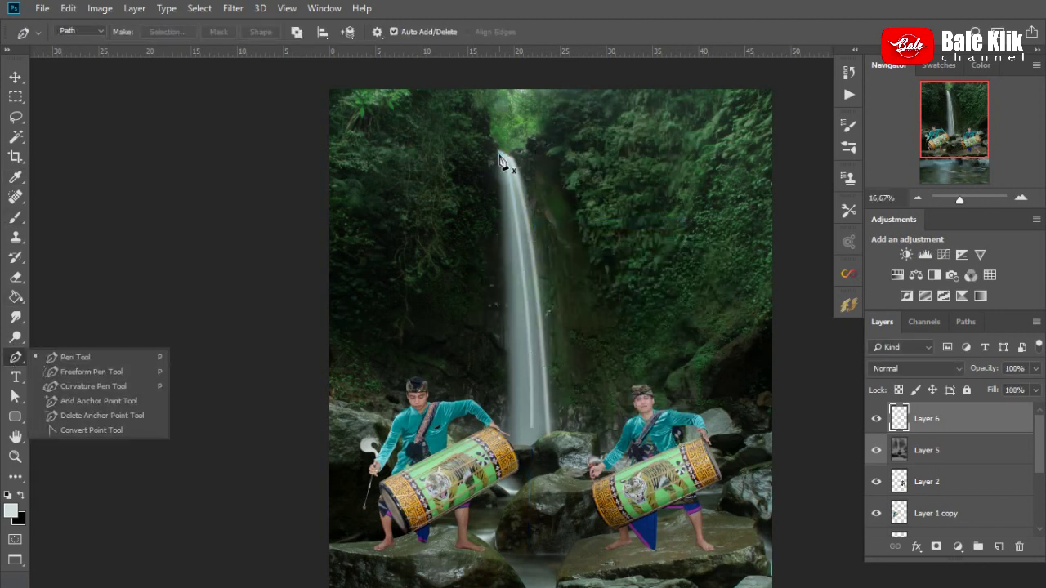
click(512, 446)
right_click(16, 358)
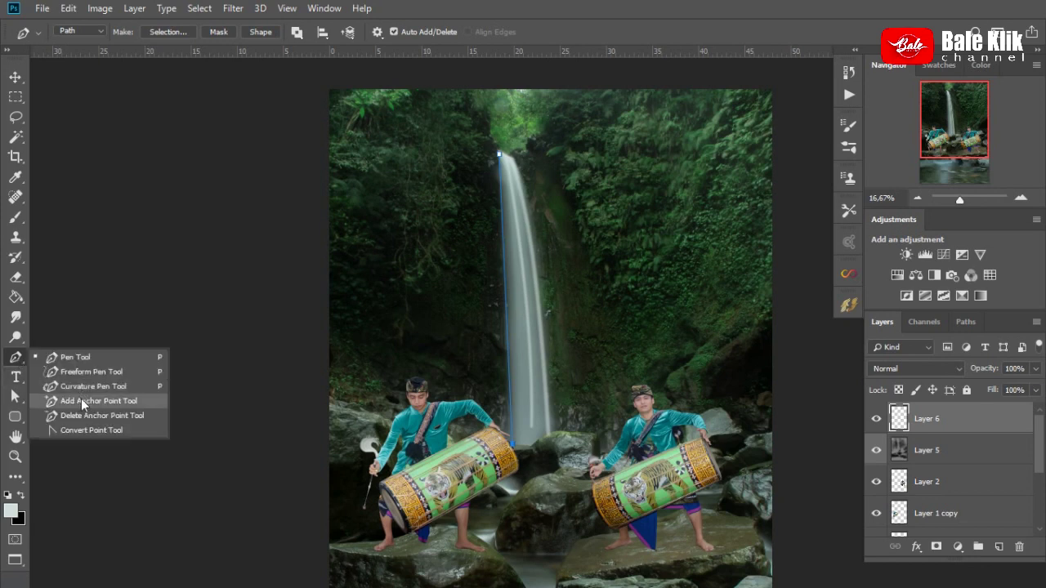
click(81, 402)
drag(508, 305, 516, 301)
Stroke the curved waterfall path with the white brush
key(b)
right_click(521, 303)
key(Escape)
click(15, 357)
right_click(520, 364)
click(572, 157)
key(Return)
Set up a Gaussian Blur with a radius of about 22 px
click(233, 8)
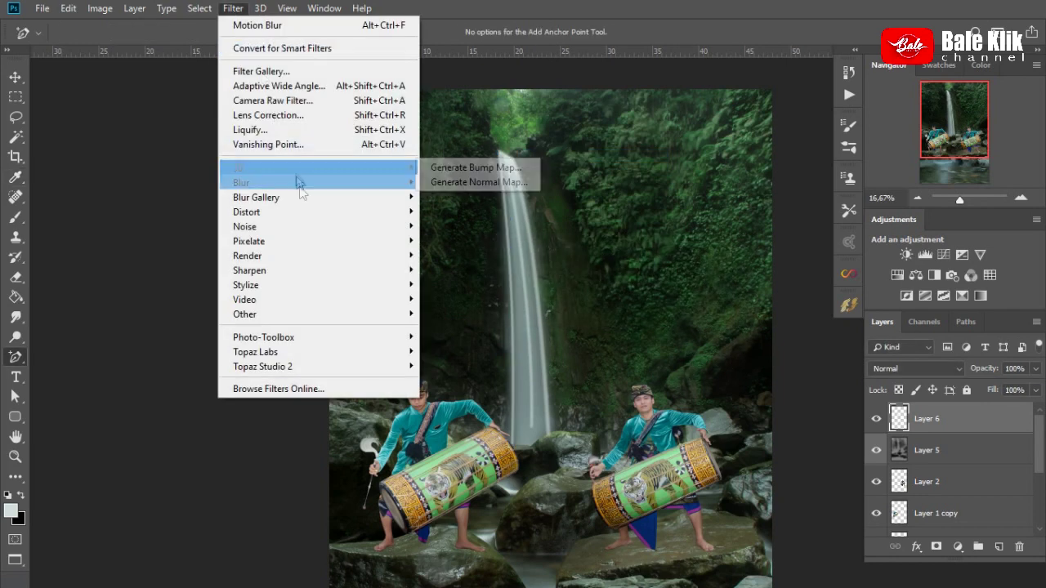
click(479, 166)
mouse_move(817, 353)
mouse_down()
mouse_move(879, 353)
mouse_move(861, 360)
mouse_up()
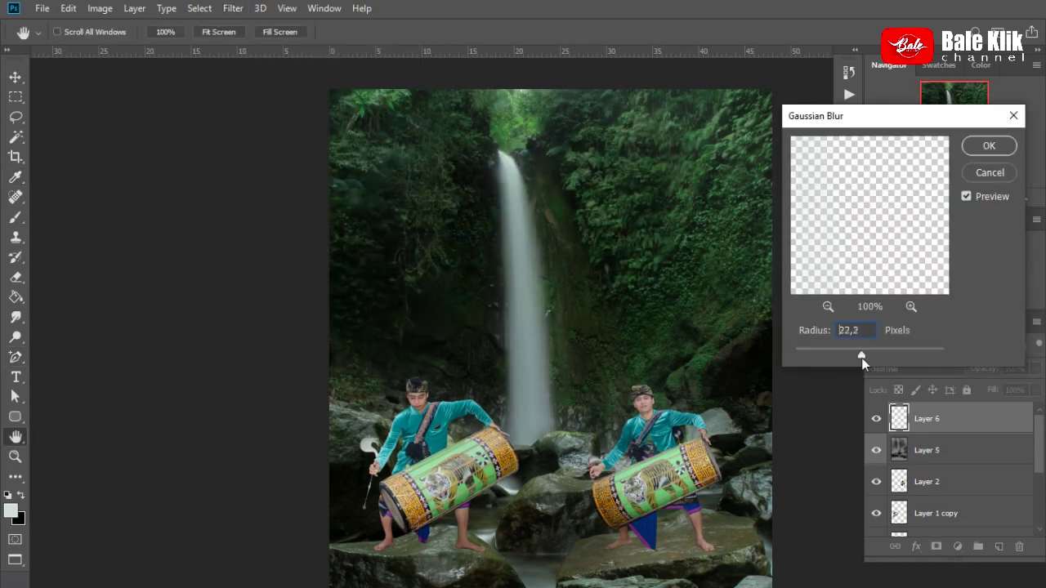
Apply the Gaussian blur, then add a new layer above Layer 6 with white as painting colour
click(988, 146)
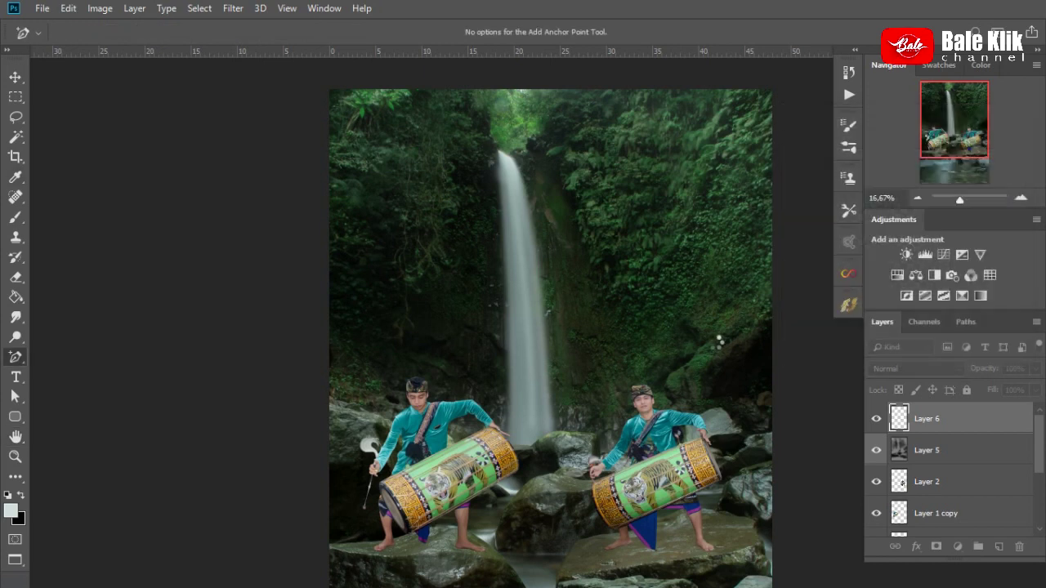
click(998, 547)
click(16, 217)
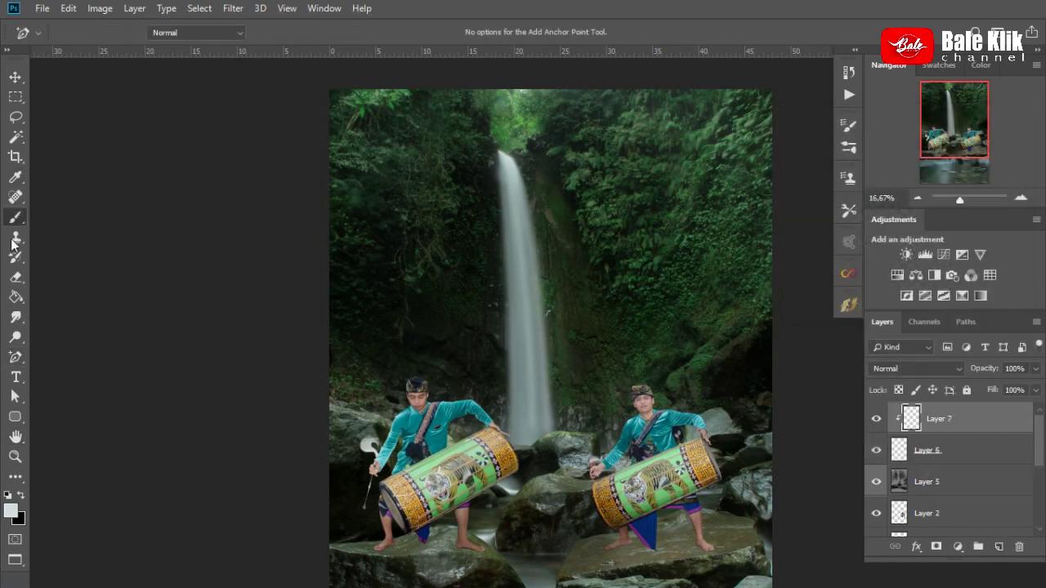
click(11, 510)
click(594, 215)
key(Return)
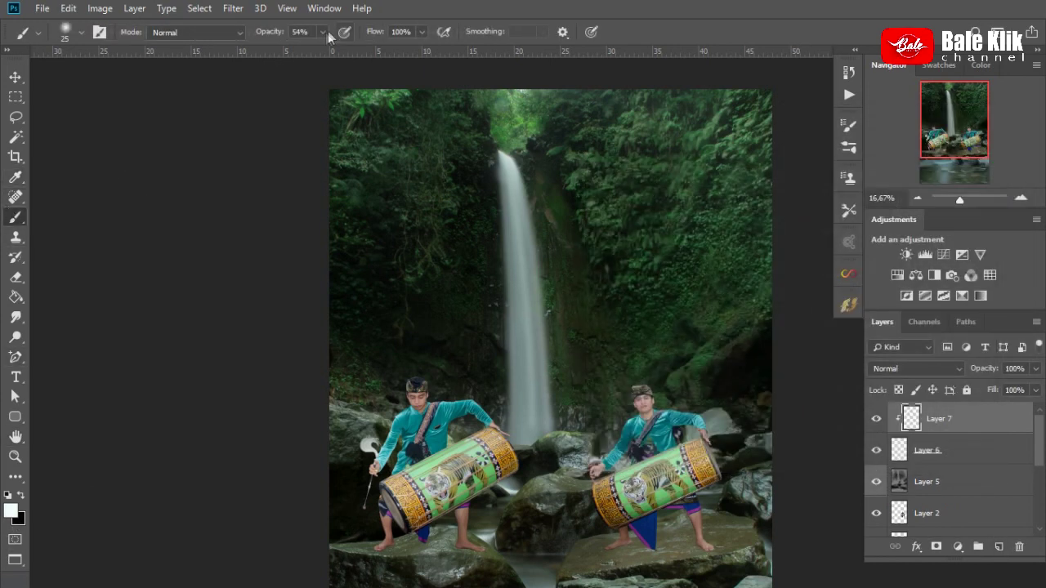
key(bracketright)
Motion-blur Layer 6 nearly vertically, angle around -82°, distance about 21 px
click(948, 450)
click(233, 8)
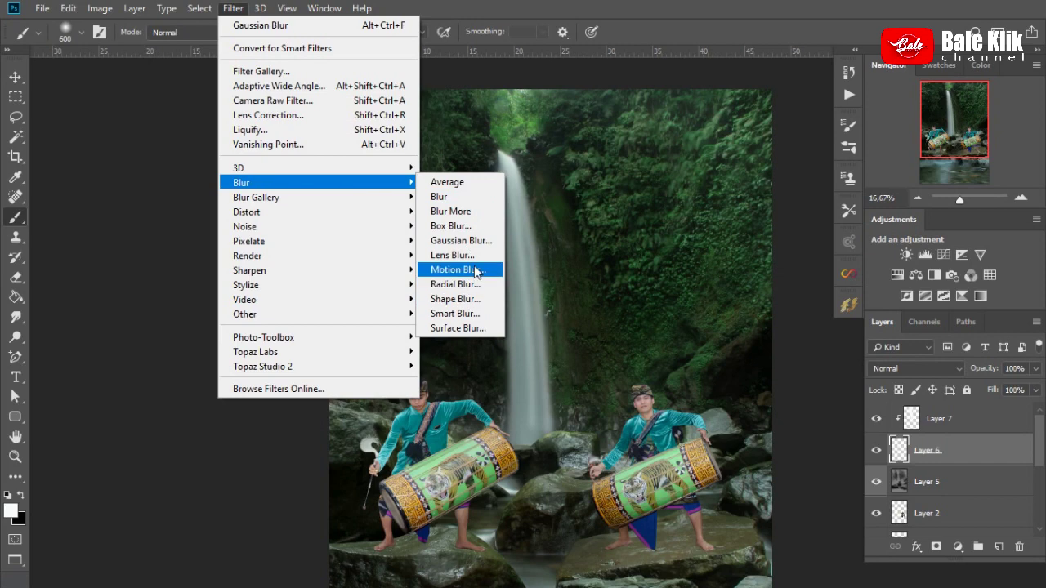
click(458, 270)
drag(828, 327, 838, 347)
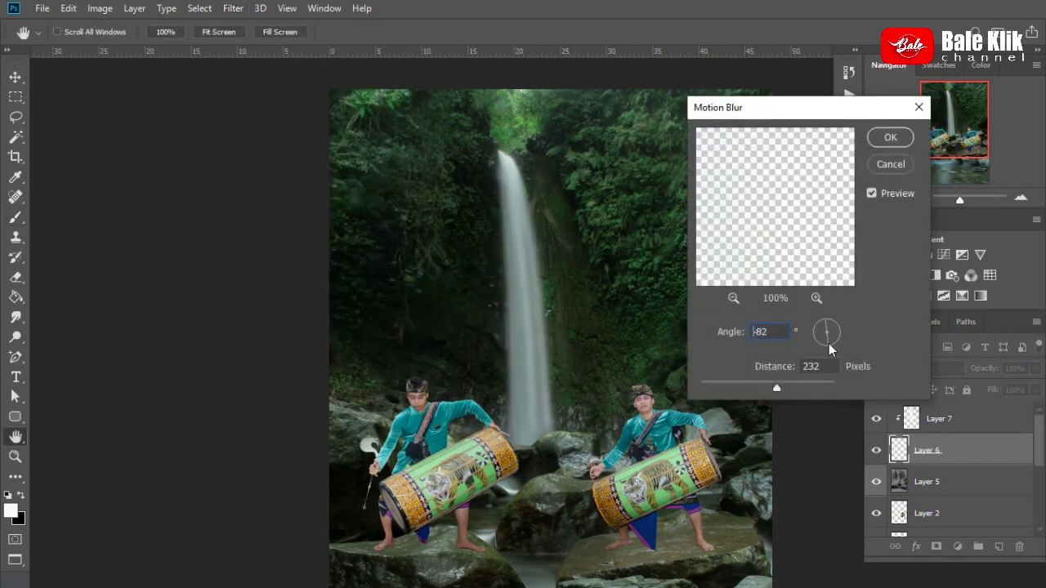
drag(777, 389, 715, 389)
click(891, 137)
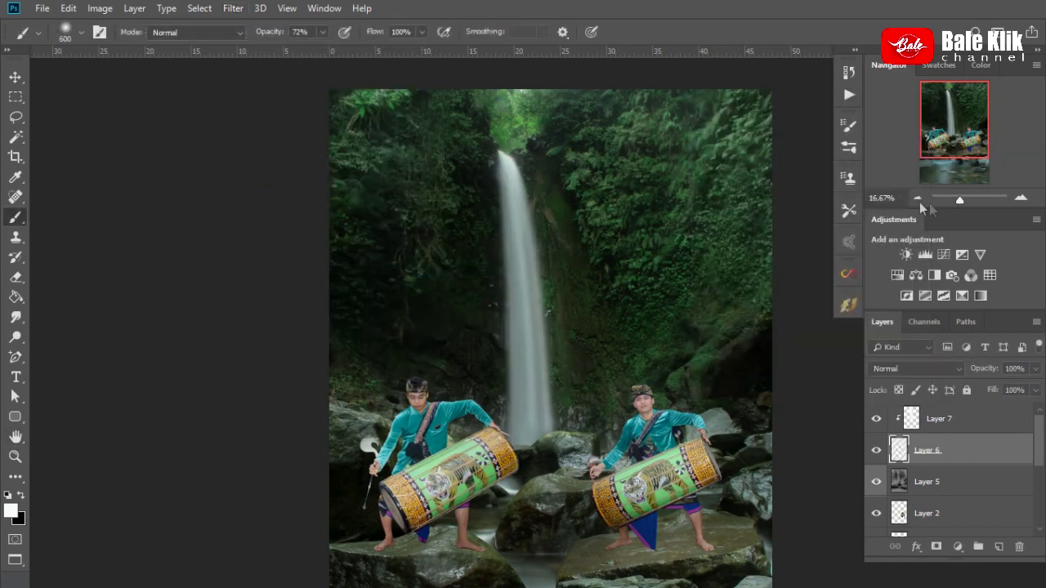
click(917, 198)
click(1021, 198)
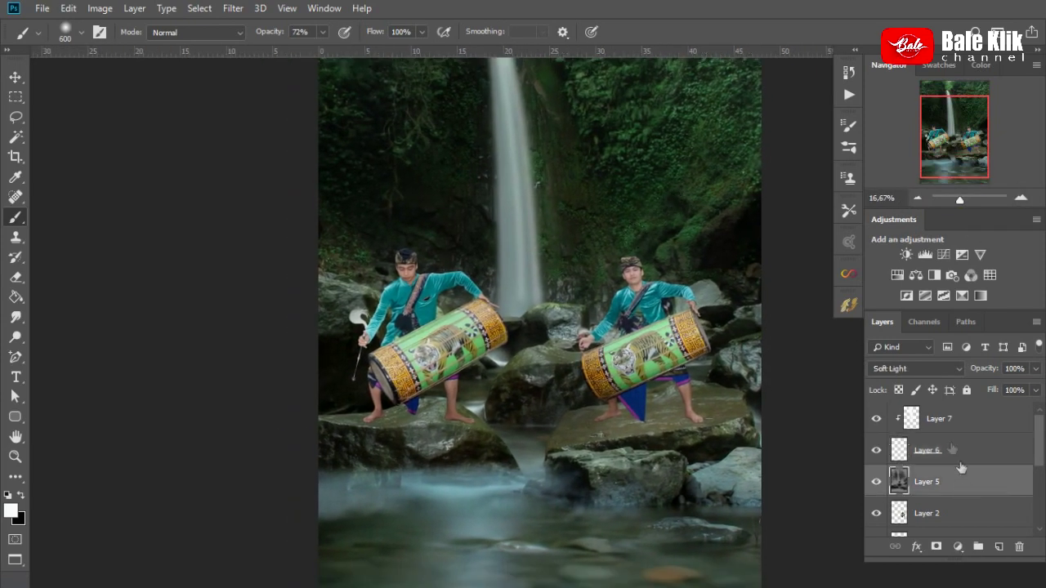
Add a new Layer 8 above Layer 7 and sample a light grey as the brush colour
click(1004, 431)
click(998, 547)
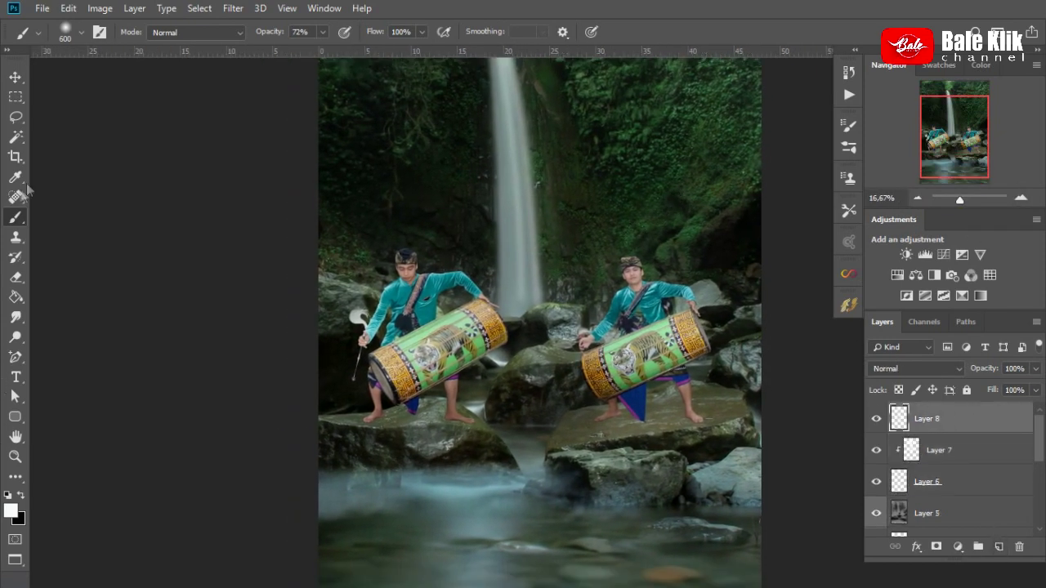
click(15, 176)
click(22, 217)
Brush soft grey haze over the foliage, rocks and drummers
drag(621, 245, 719, 310)
mouse_move(474, 295)
mouse_down()
mouse_move(360, 245)
mouse_move(425, 213)
mouse_up()
drag(457, 245, 703, 278)
key(bracketleft)
key(bracketleft)
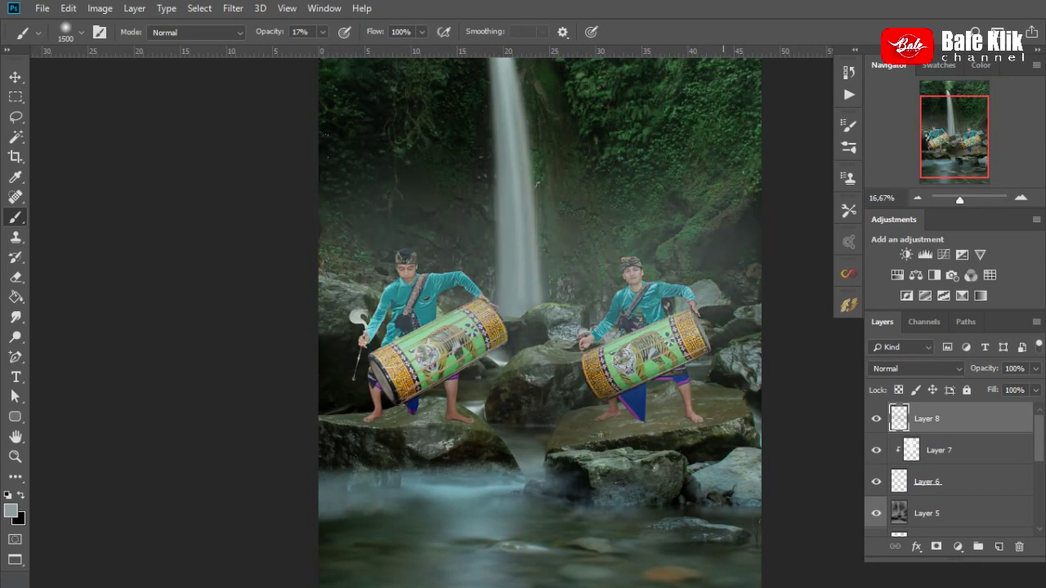
scroll(540, 327, up, 3)
scroll(383, 454, down, 2)
mouse_move(386, 390)
mouse_down()
mouse_move(611, 389)
mouse_move(703, 302)
mouse_up()
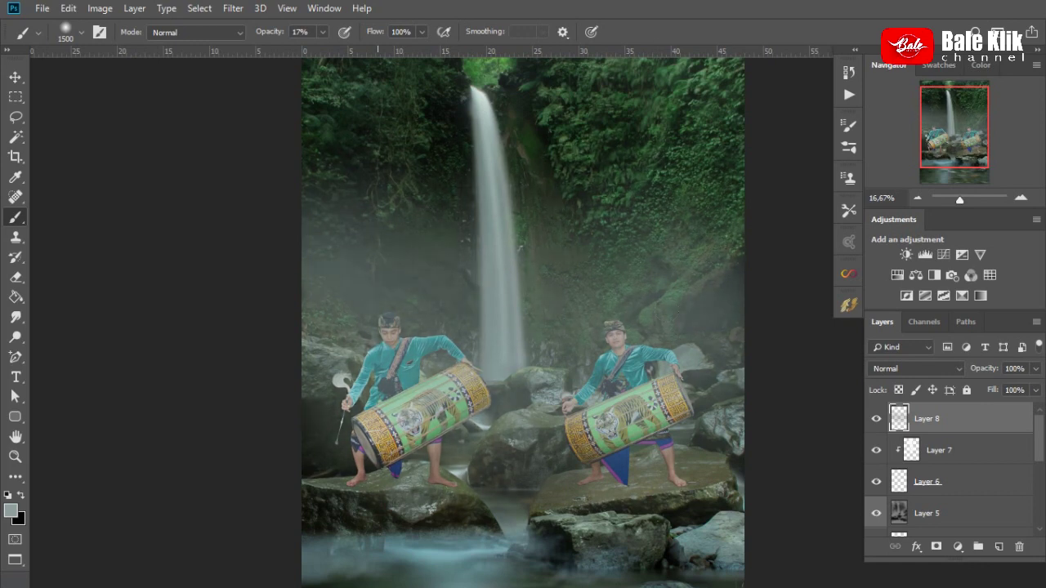
Gaussian-blur the haze at 22.2 and move Layer 8 below Layer 1 copy
click(233, 8)
click(487, 238)
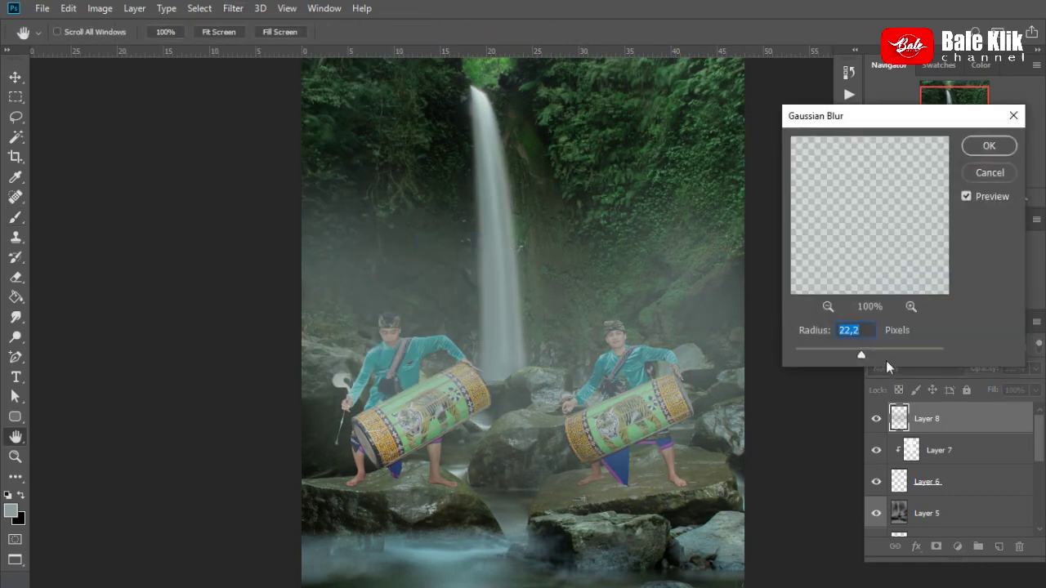
click(987, 150)
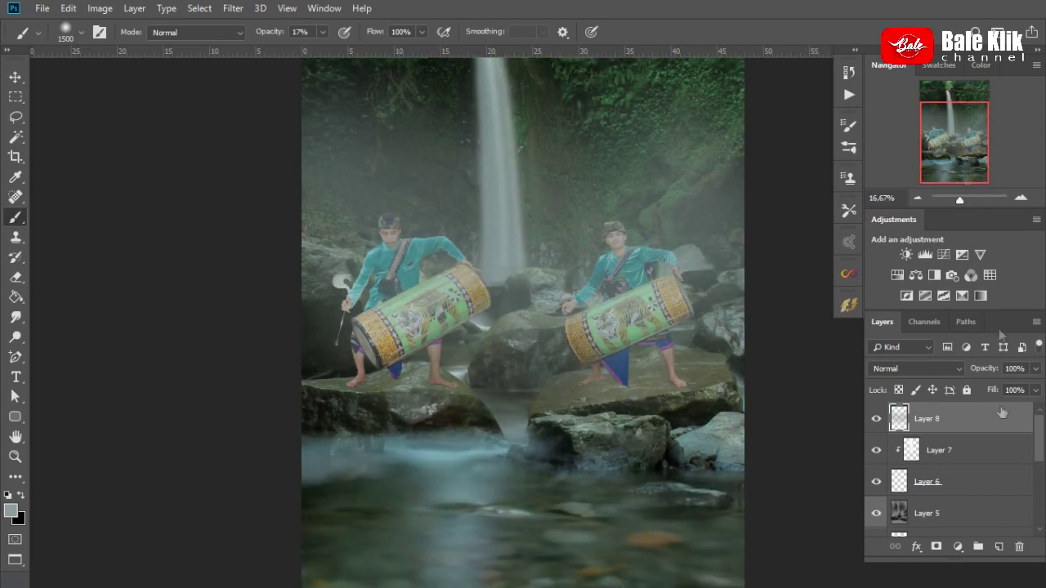
mouse_move(964, 418)
mouse_down()
mouse_move(963, 556)
mouse_move(985, 477)
mouse_move(974, 530)
mouse_up()
key(ctrl+minus)
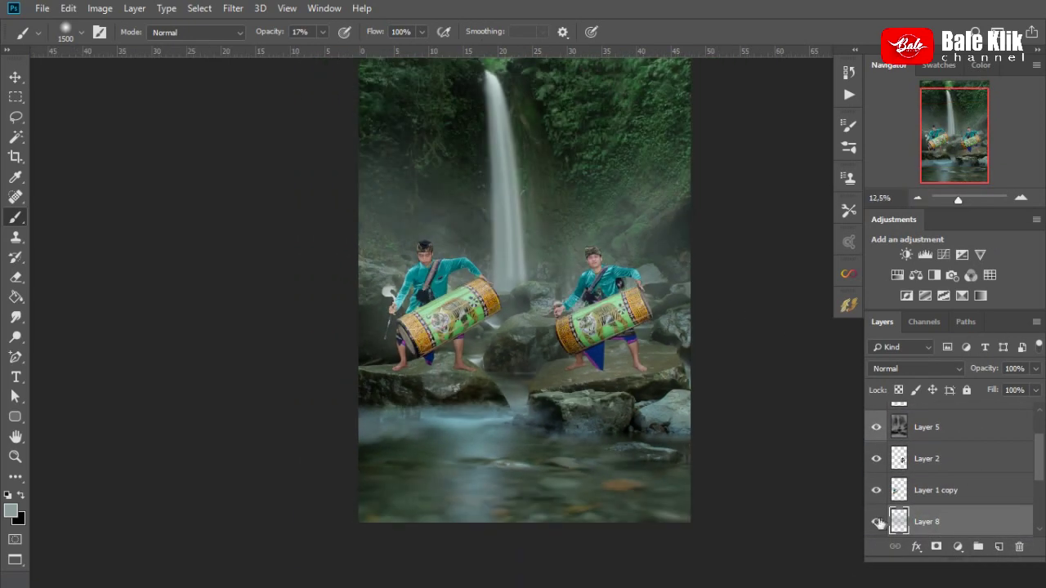
Re-blur Layer 8's haze with a 42.9-pixel Gaussian Blur
click(233, 8)
click(457, 242)
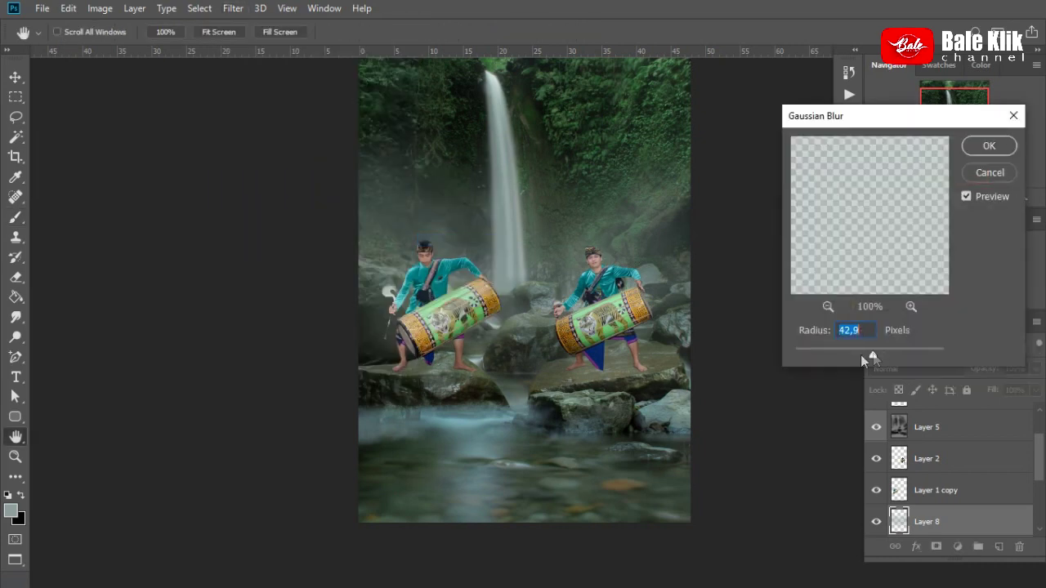
key(Return)
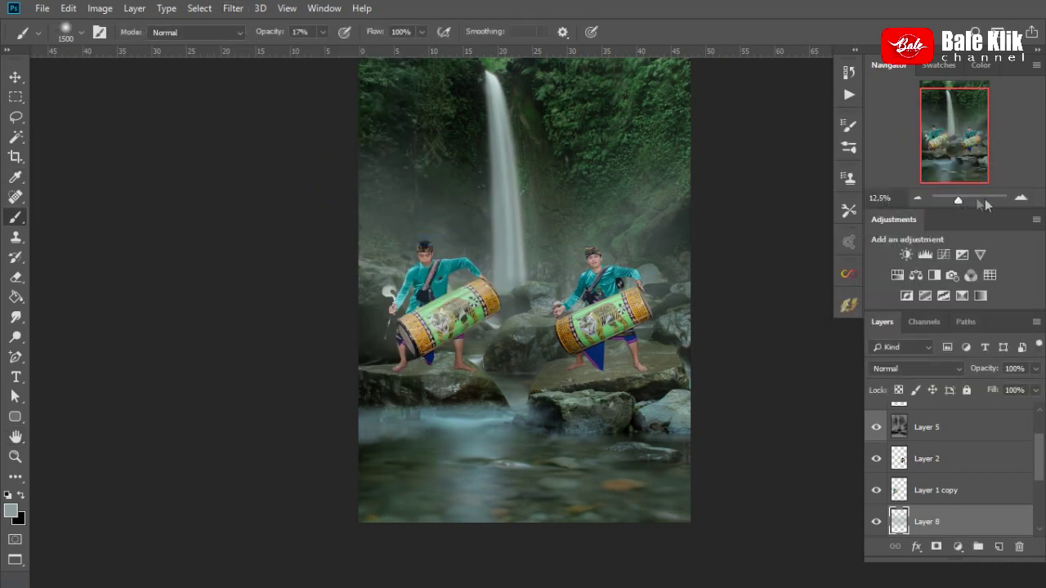
scroll(570, 163, up, 2)
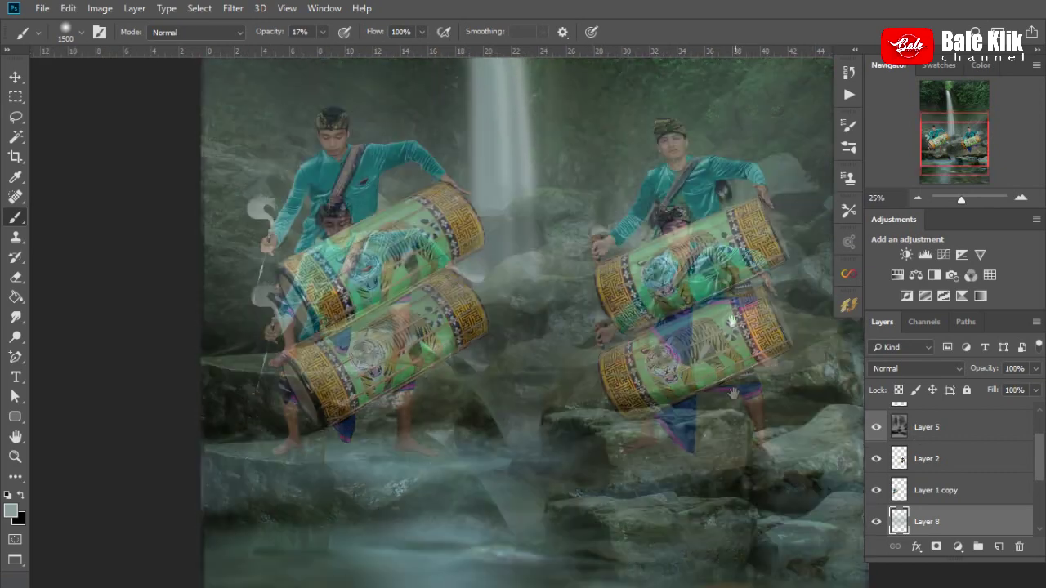
scroll(732, 322, down, 3)
Zoom out to view the whole image, then add a new empty Layer 9
click(919, 200)
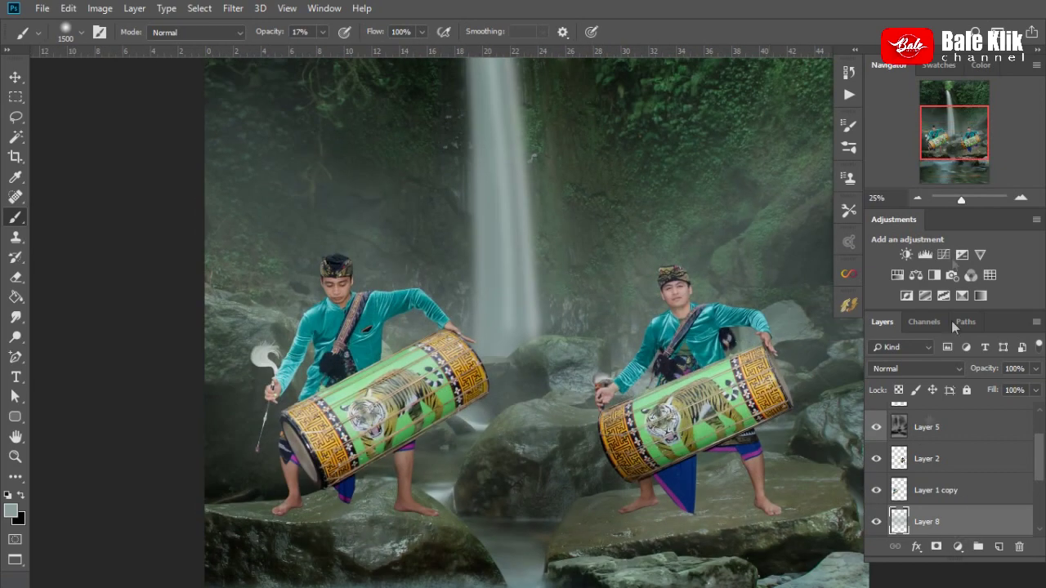
click(919, 199)
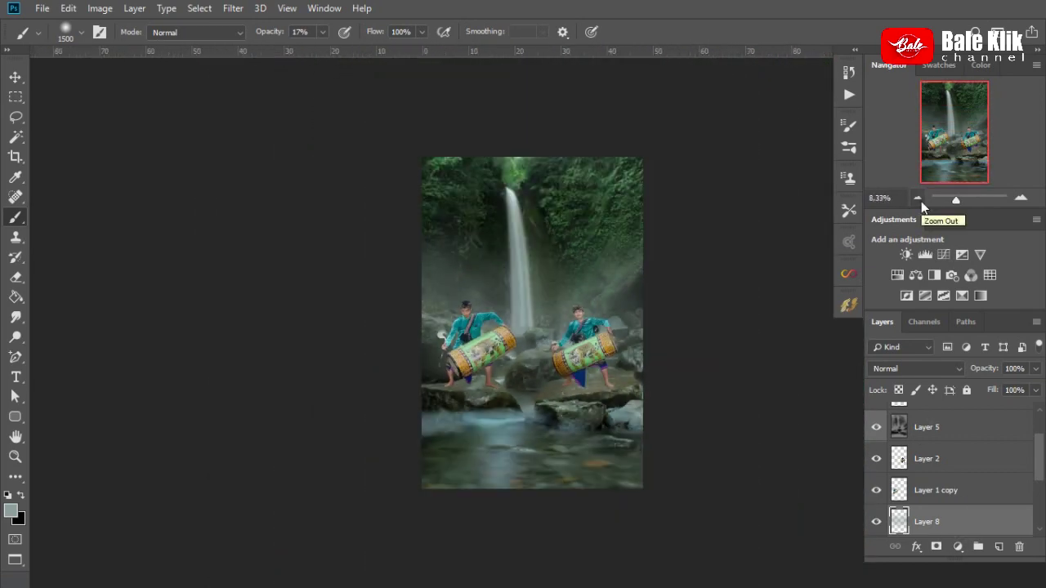
click(1021, 199)
click(1021, 198)
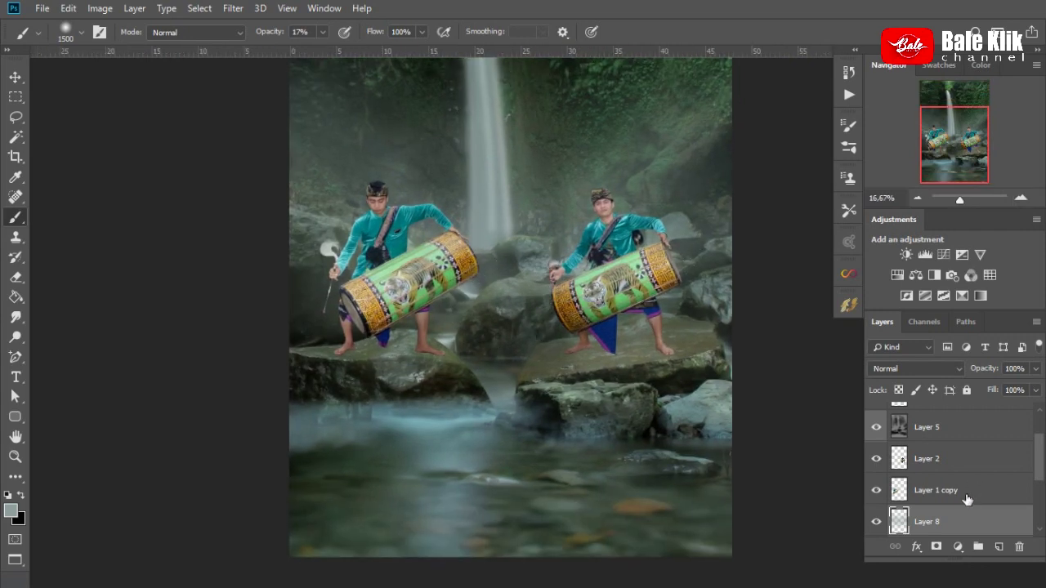
scroll(967, 499, down, 3)
click(932, 426)
Ready a white 675 waterfall brush at about 96% opacity, size 600
key(i)
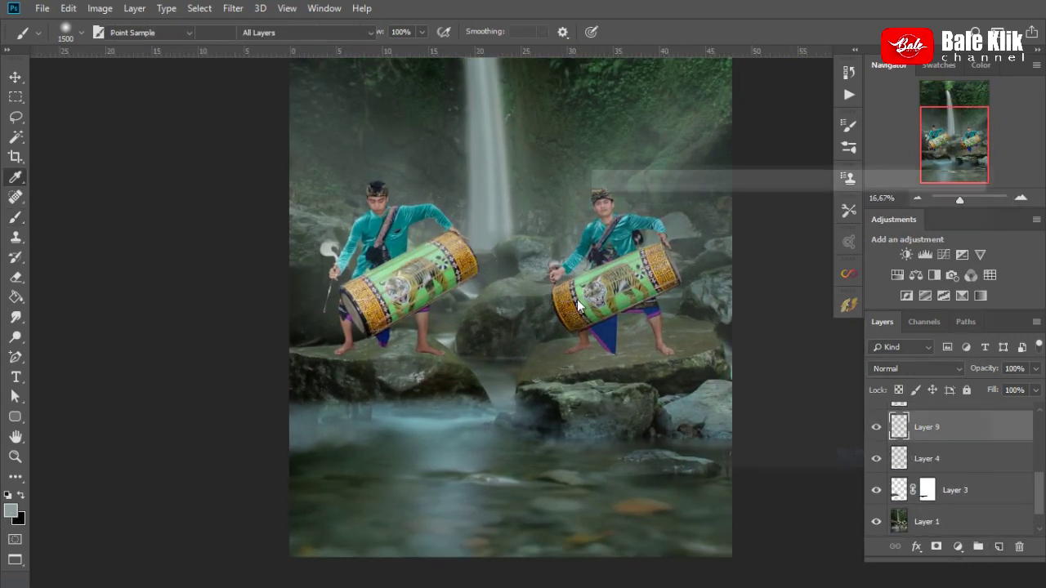
key(b)
right_click(577, 304)
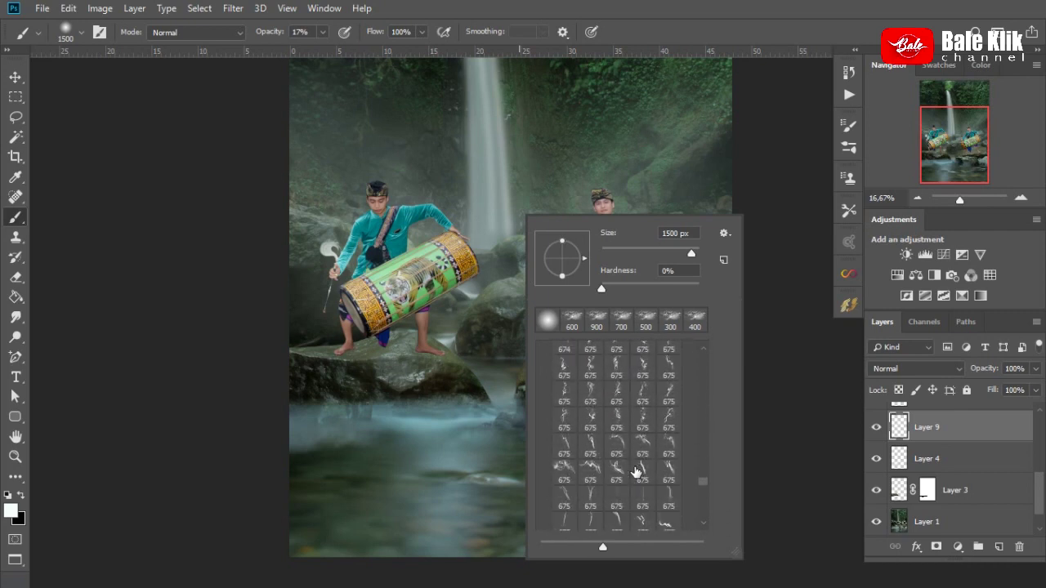
click(602, 460)
drag(323, 32, 401, 70)
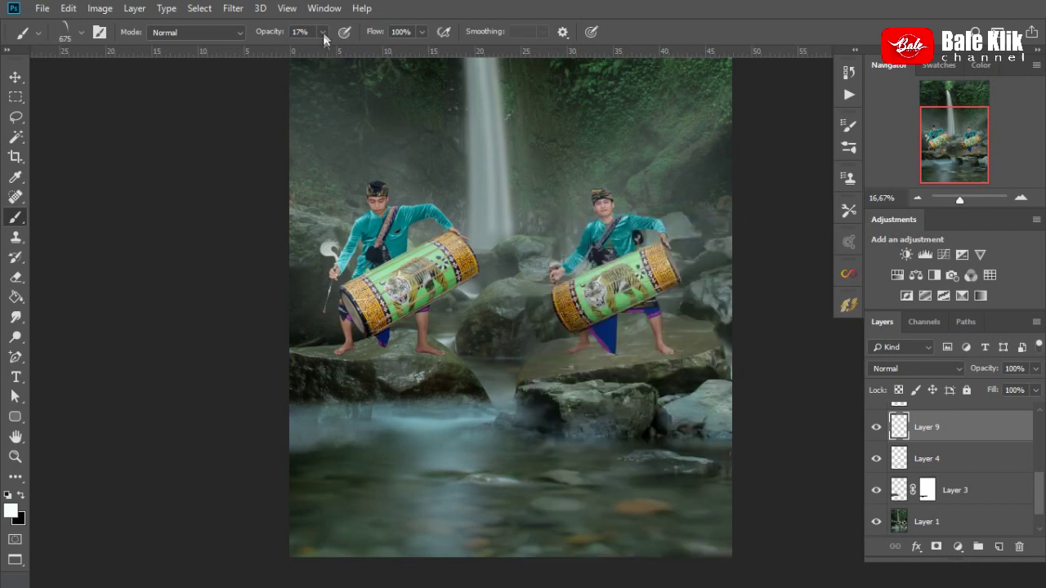
key(bracketleft)
Paint a white water streak over the front rock, then reduce the brush size
mouse_move(517, 413)
mouse_down()
mouse_move(505, 408)
mouse_move(507, 425)
mouse_move(528, 412)
mouse_up()
key(bracketleft)
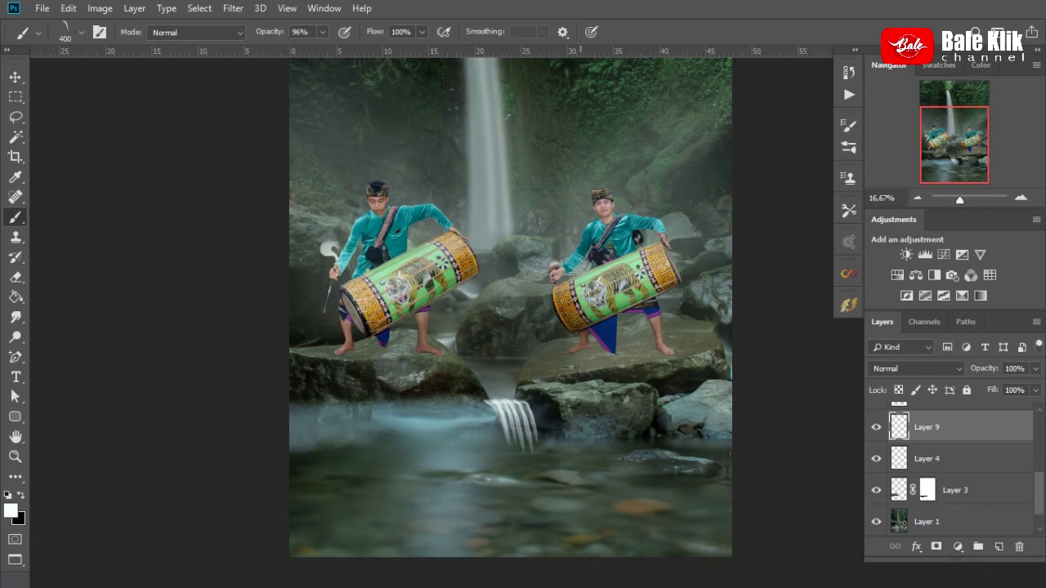
right_click(585, 425)
scroll(689, 481, down, 2)
scroll(689, 480, down, 3)
scroll(689, 481, down, 3)
scroll(689, 480, down, 2)
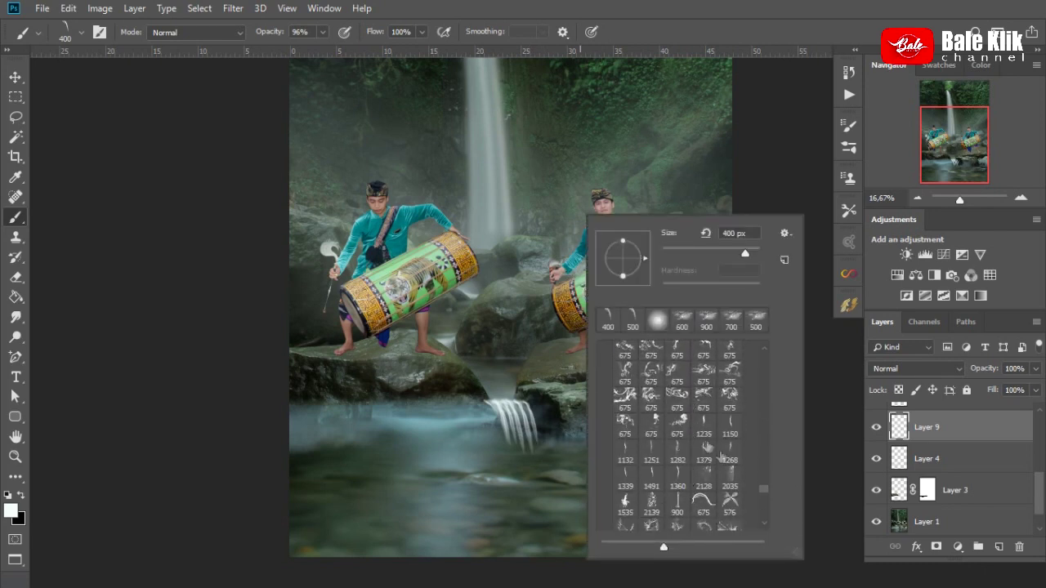
Brighten the small cascade with white strokes using the 900 brush
click(677, 501)
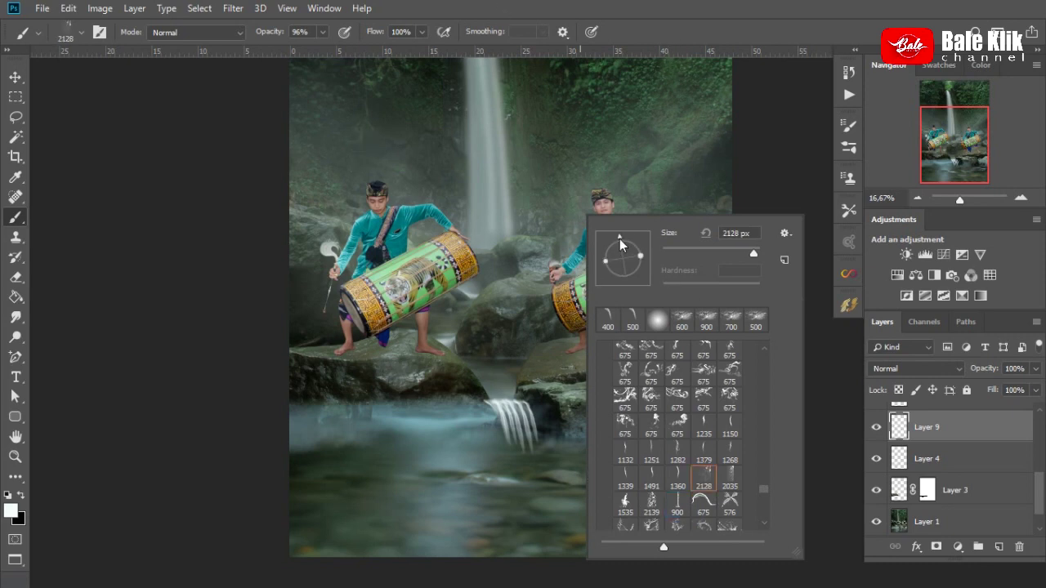
key(Return)
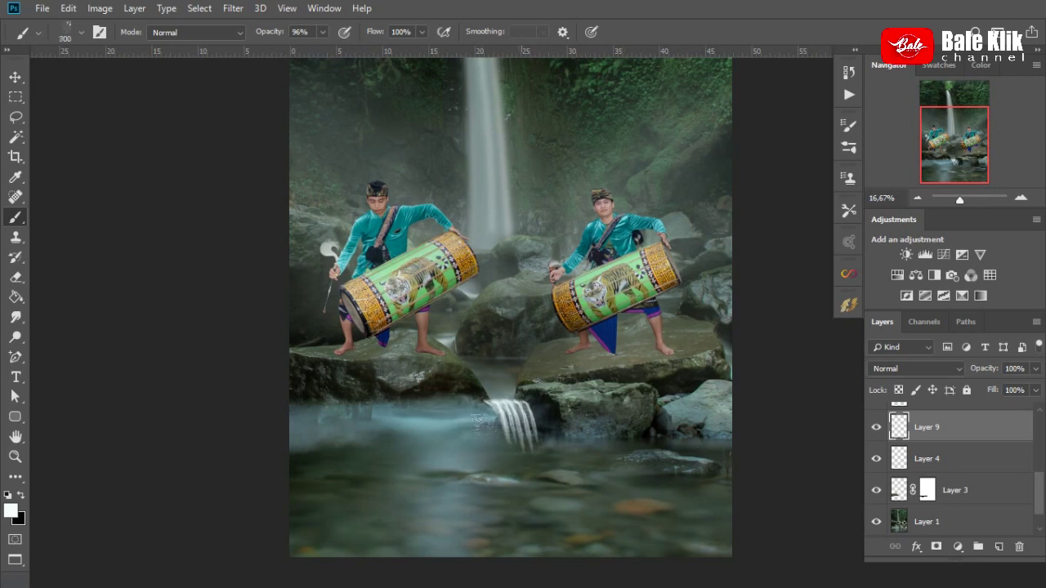
drag(490, 402, 491, 431)
Try the 1300 brush shape, then settle on an 800 splash brush
right_click(543, 219)
scroll(653, 485, down, 2)
scroll(653, 485, down, 2)
scroll(653, 485, down, 2)
scroll(654, 490, down, 1)
click(655, 499)
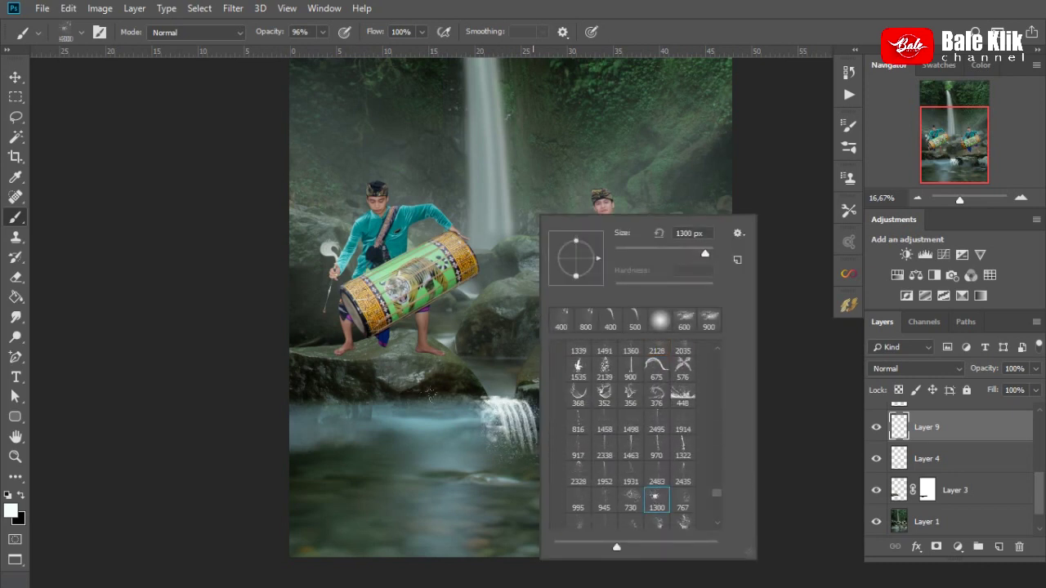
scroll(682, 508, down, 2)
scroll(674, 506, down, 2)
scroll(666, 502, down, 1)
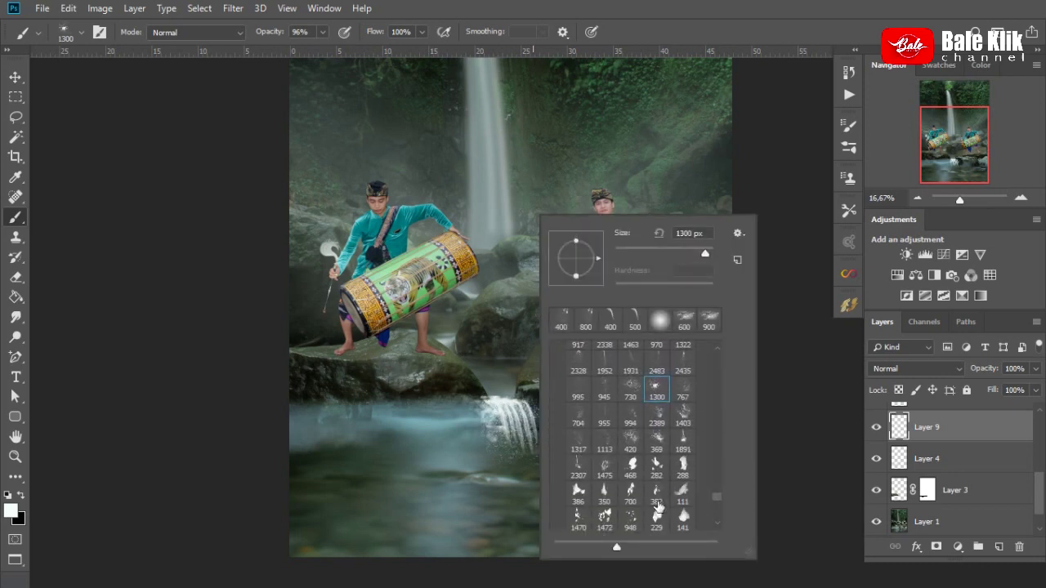
scroll(656, 497, down, 2)
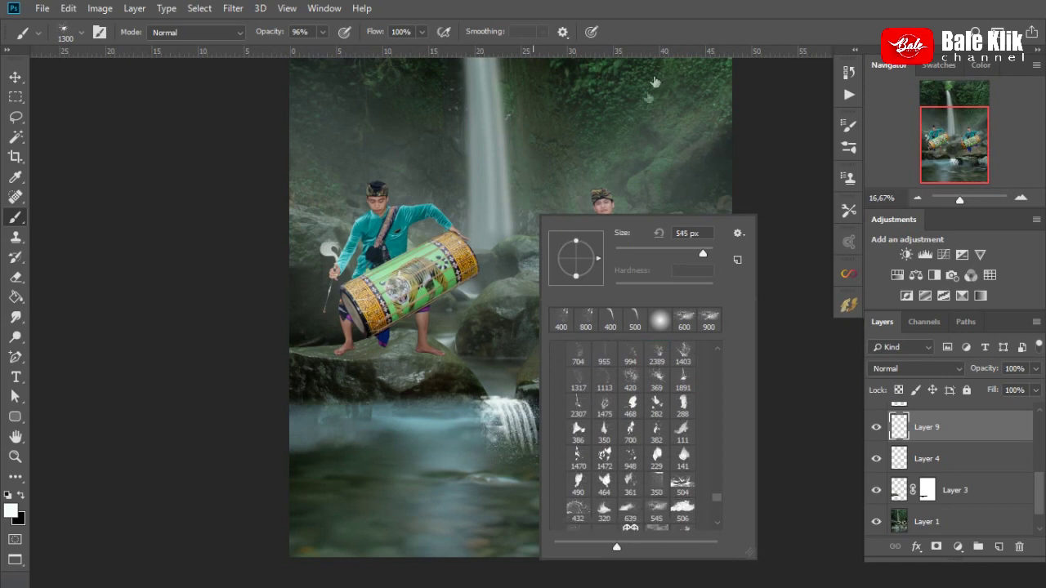
click(451, 421)
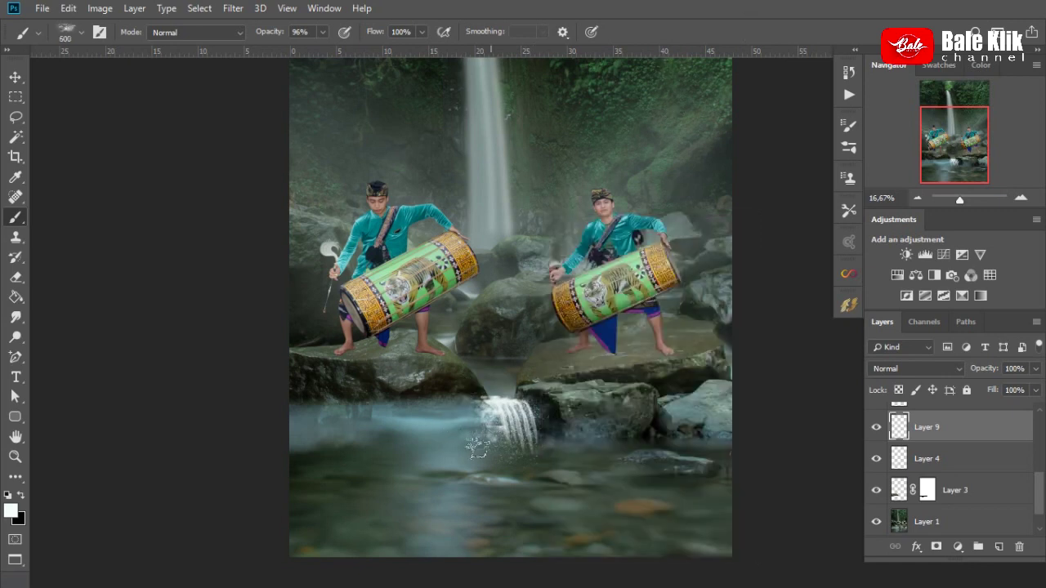
Paint white mist across the water on both sides of the small falls
key(bracketleft)
key(bracketleft)
drag(470, 415, 291, 413)
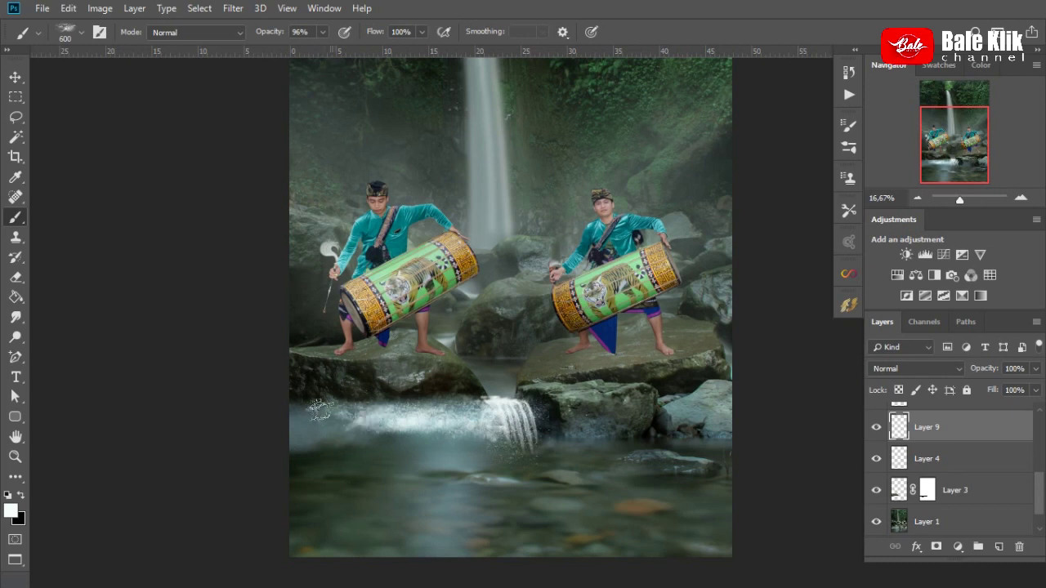
key(bracketright)
key(bracketright)
key(bracketright)
mouse_move(441, 443)
mouse_down()
mouse_move(596, 425)
mouse_move(242, 469)
mouse_move(365, 456)
mouse_up()
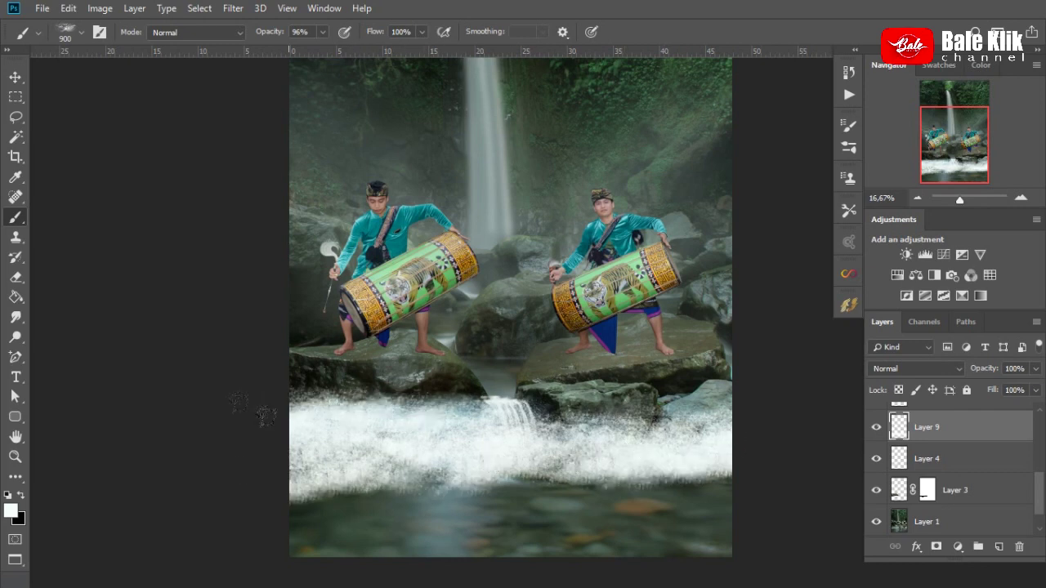
Blur the mist with a 127.3-pixel Gaussian Blur and set Layer 9 to 76% opacity
click(233, 8)
click(445, 240)
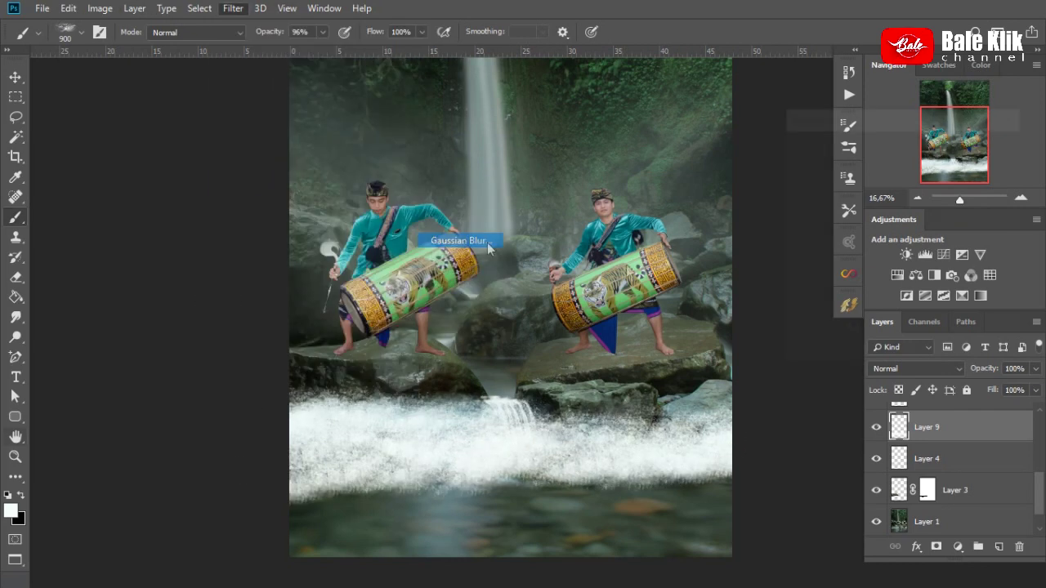
drag(878, 354, 914, 352)
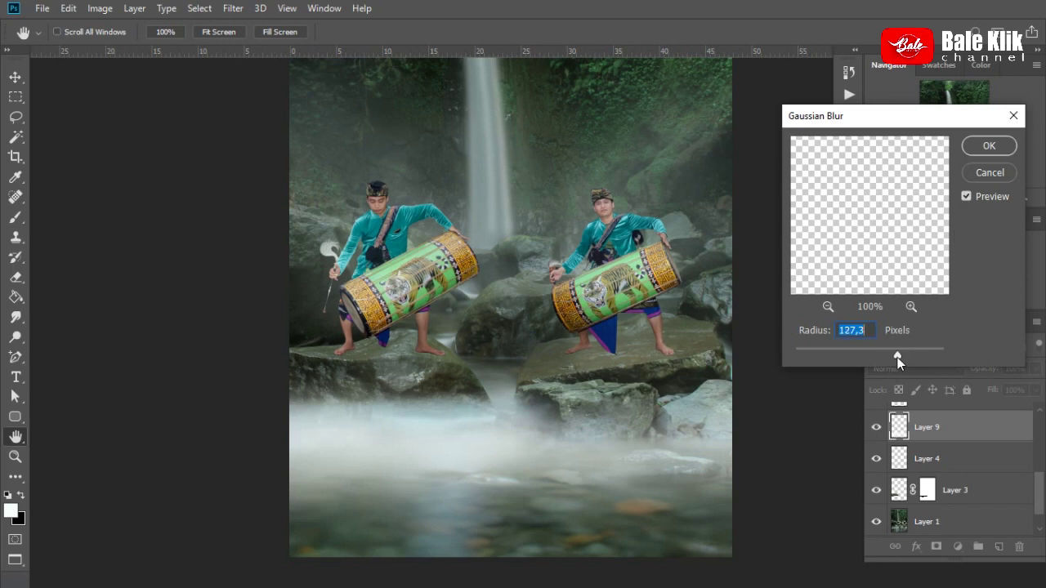
click(989, 146)
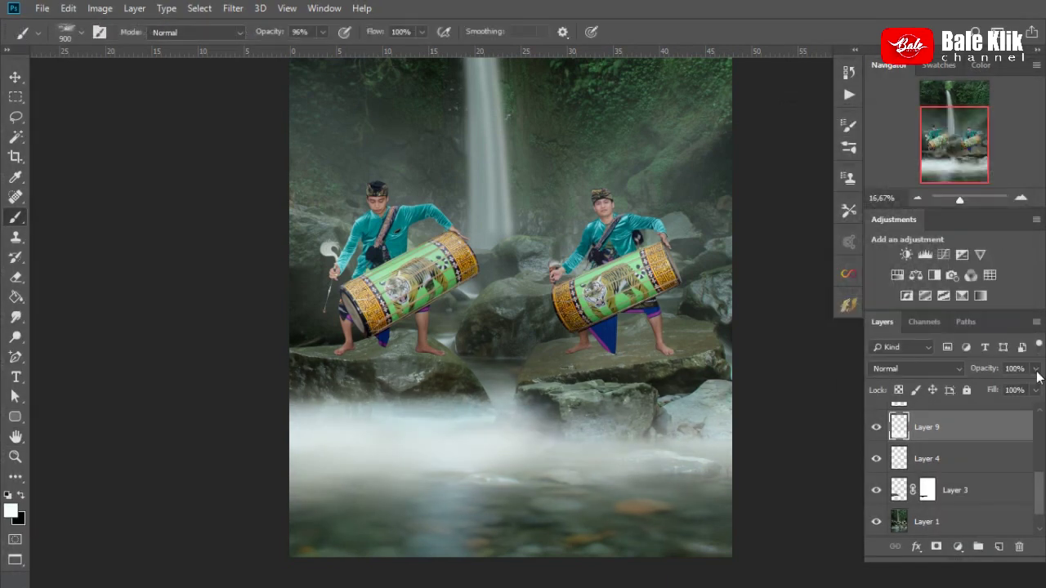
drag(1037, 368, 1018, 395)
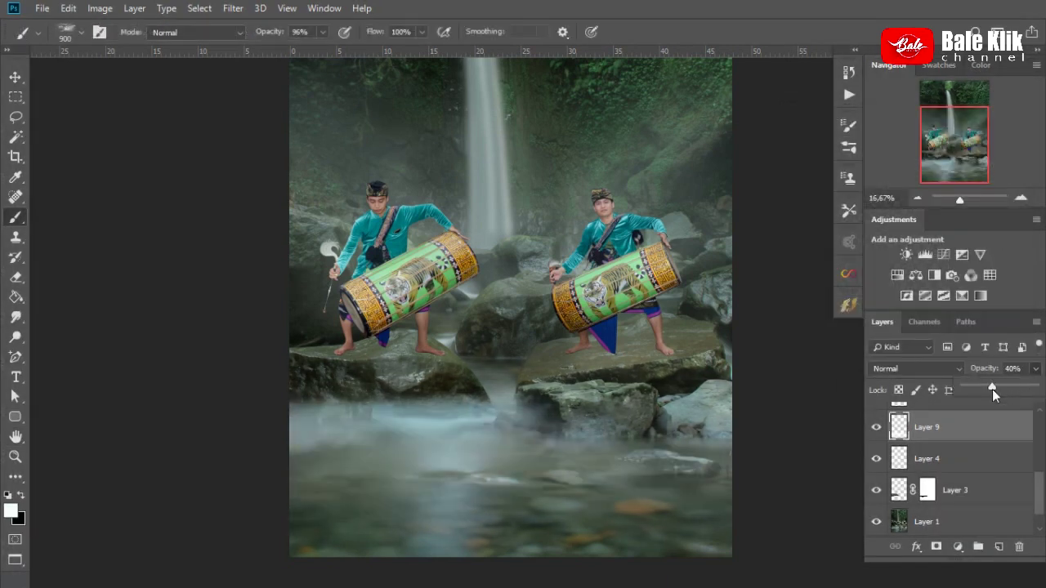
Add new empty Layer 10 and set the brush size to 400
click(999, 546)
right_click(480, 375)
drag(686, 275, 629, 275)
Paint a white cascade on Layer 10 and apply a -90°, 152-pixel Motion Blur
key(Return)
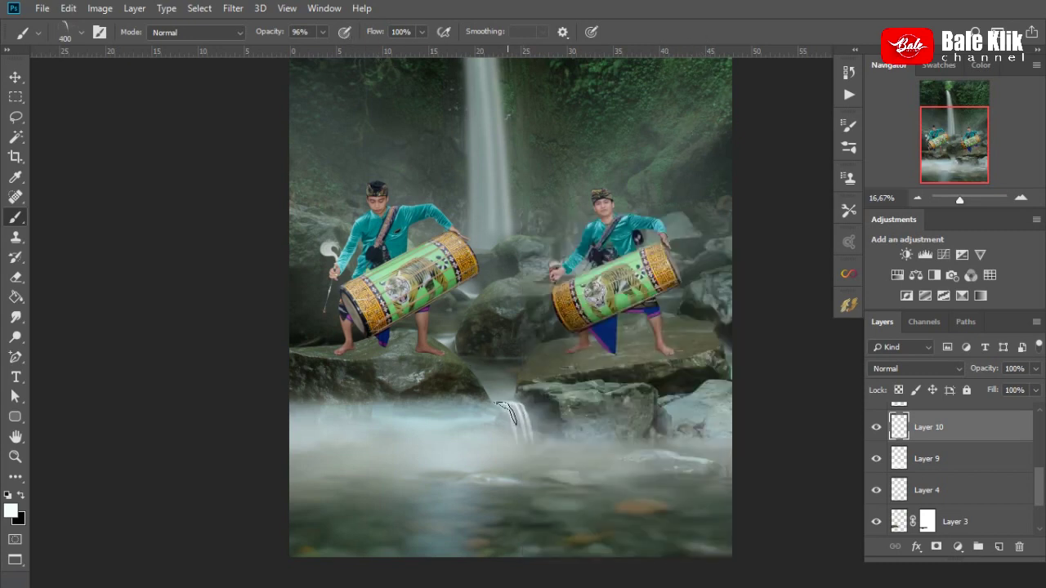
drag(503, 413, 527, 416)
click(235, 10)
mouse_move(241, 183)
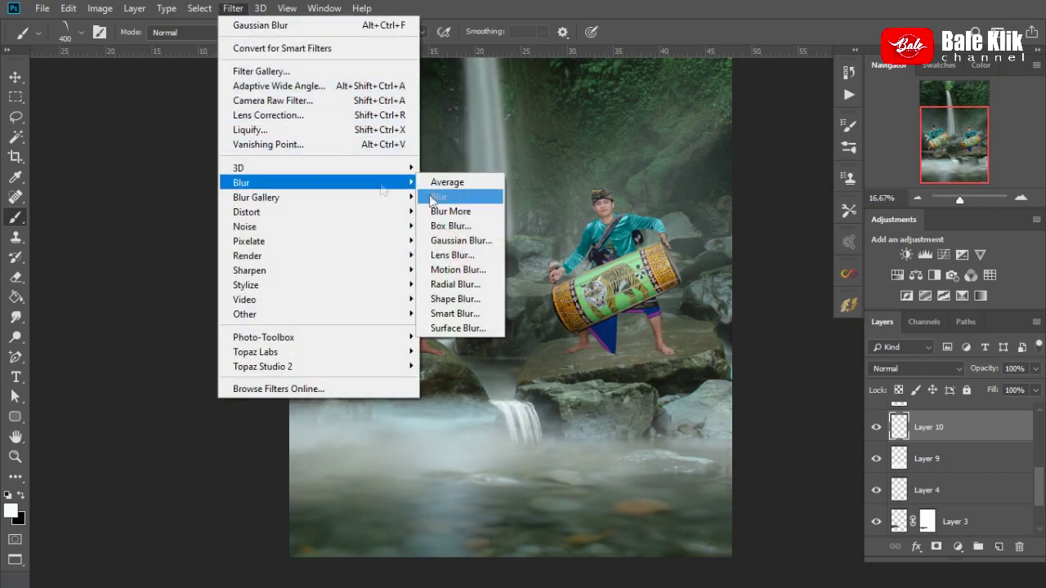
click(485, 275)
drag(762, 385, 761, 381)
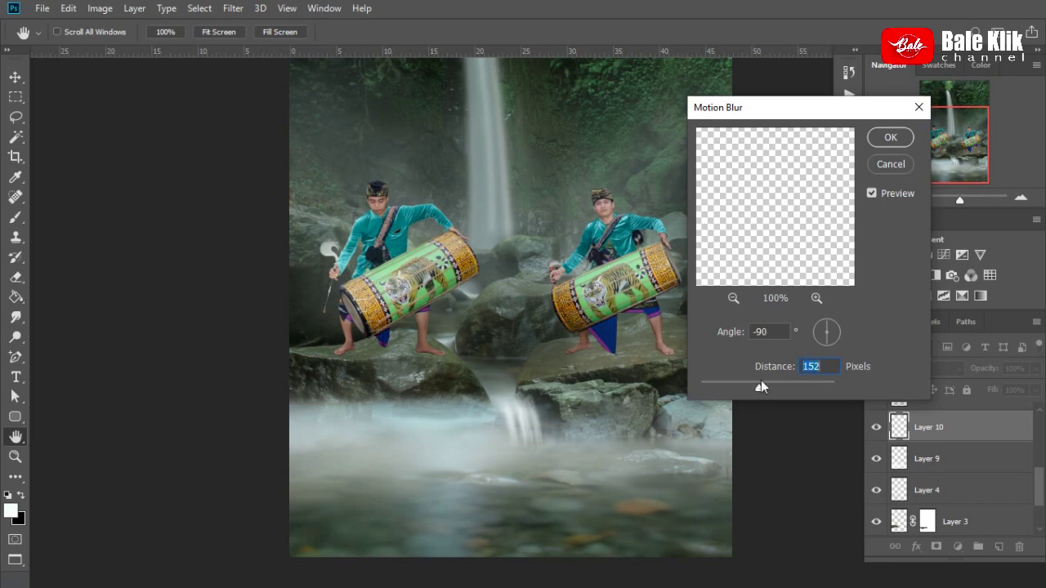
key(Return)
Zoom out to the whole composition and select soft-light Layer 5
click(919, 198)
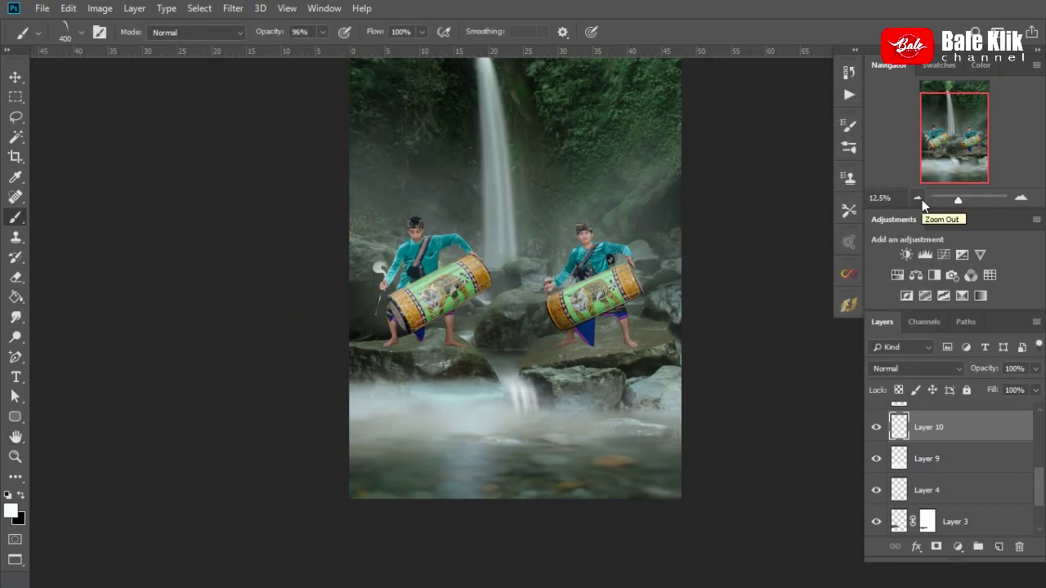
scroll(972, 457, down, 3)
click(948, 482)
Darken the lower-left misty water on Layer 5 with a black soft round brush
key(x)
right_click(399, 157)
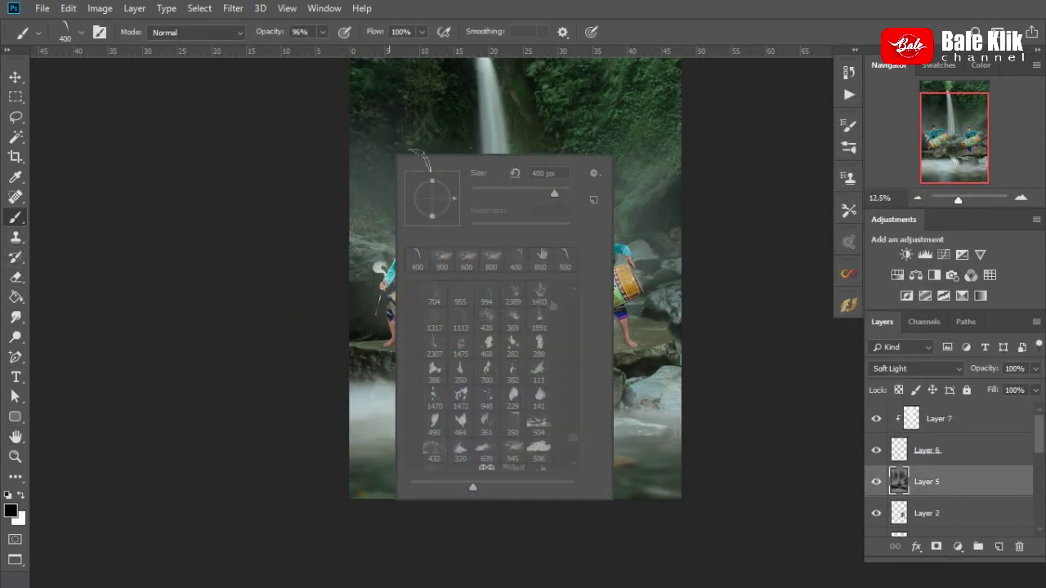
scroll(573, 433, up, 2)
scroll(574, 368, up, 2)
scroll(574, 301, up, 5)
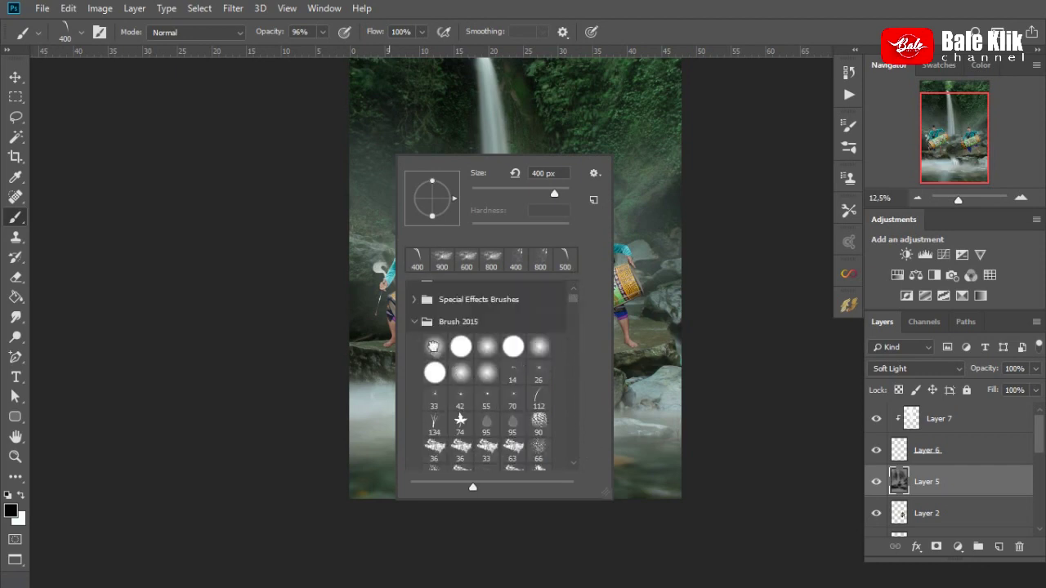
double_click(460, 351)
key(bracketright)
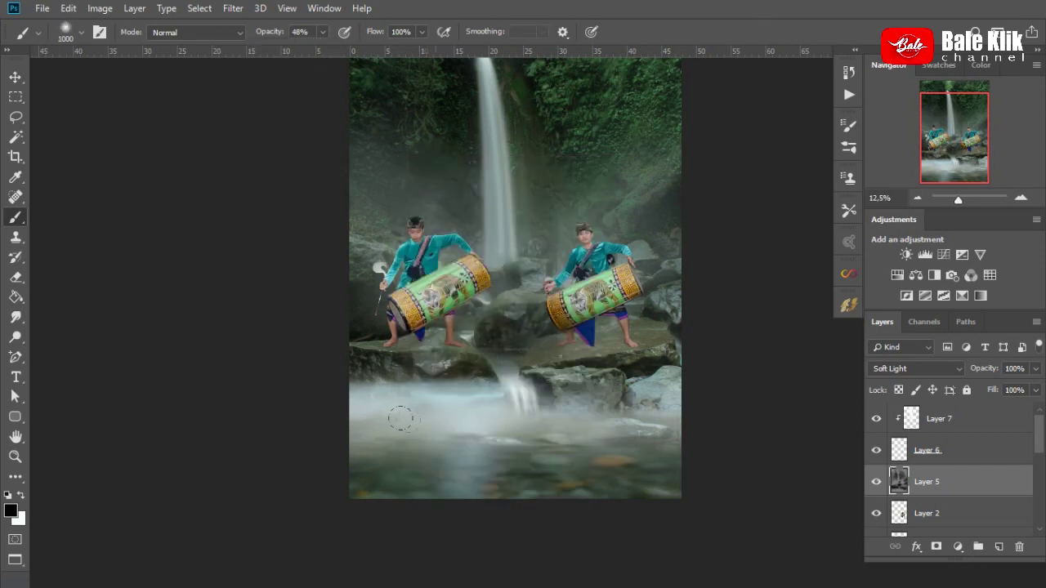
drag(401, 419, 312, 357)
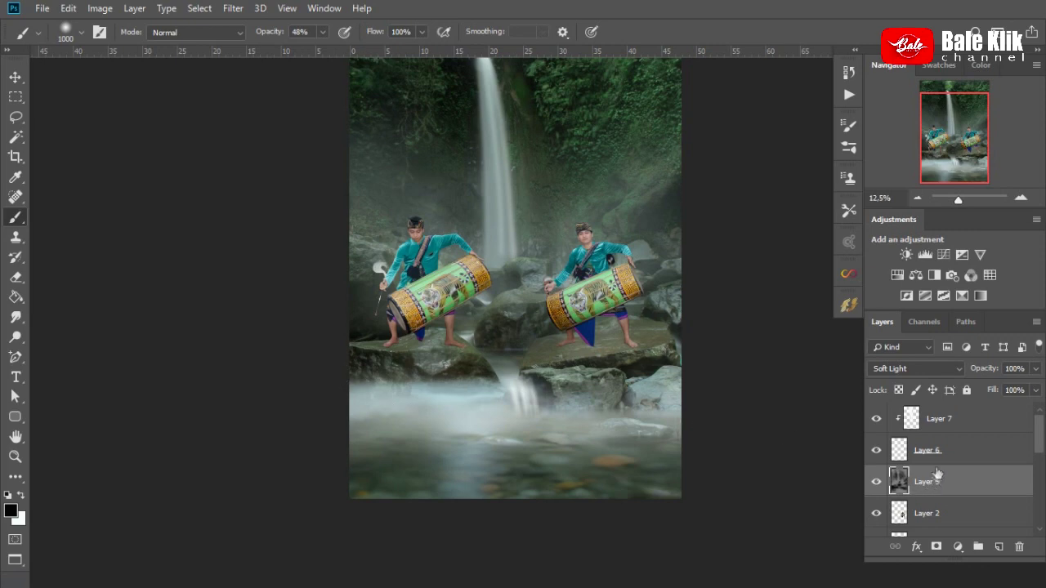
Move Layer 5 to the top of the stack and lower brush opacity to 11%
drag(937, 474, 938, 408)
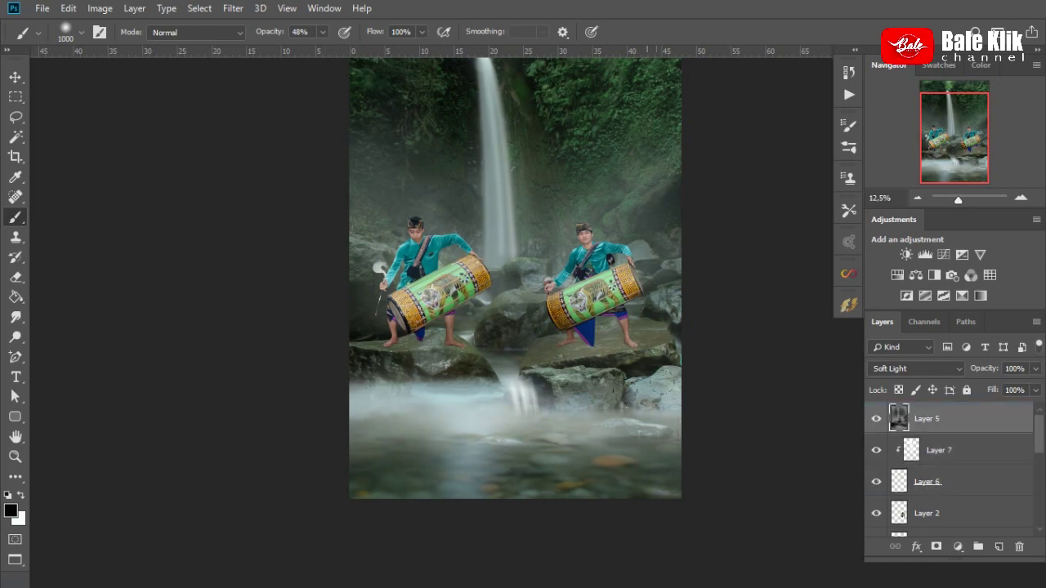
drag(474, 437, 471, 452)
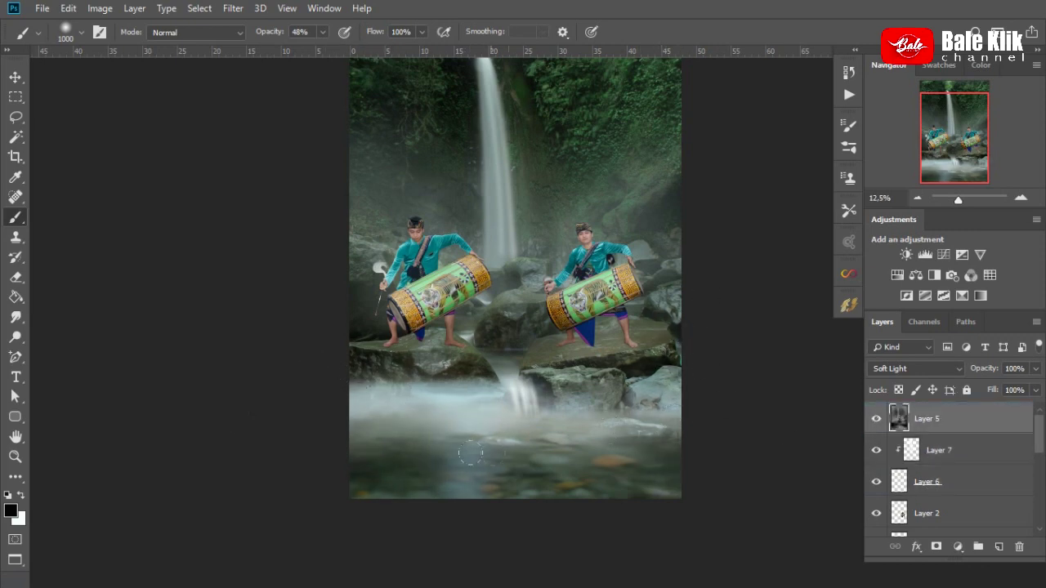
key(ctrl+z)
key(1)
key(1)
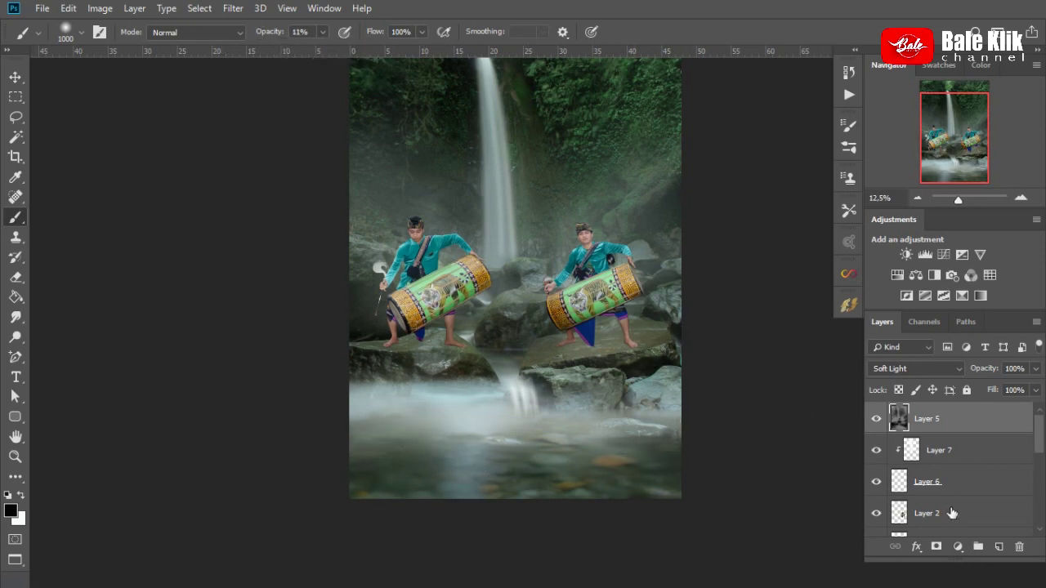
Free-transform the right drummer's Layer 2, scaling it to about 85%
click(950, 512)
scroll(957, 503, down, 2)
key(ctrl+t)
drag(652, 214, 628, 241)
Scale the left drummer on Layer 1 copy to about 87% and nudge it left
click(948, 482)
key(ctrl+t)
drag(366, 201, 392, 238)
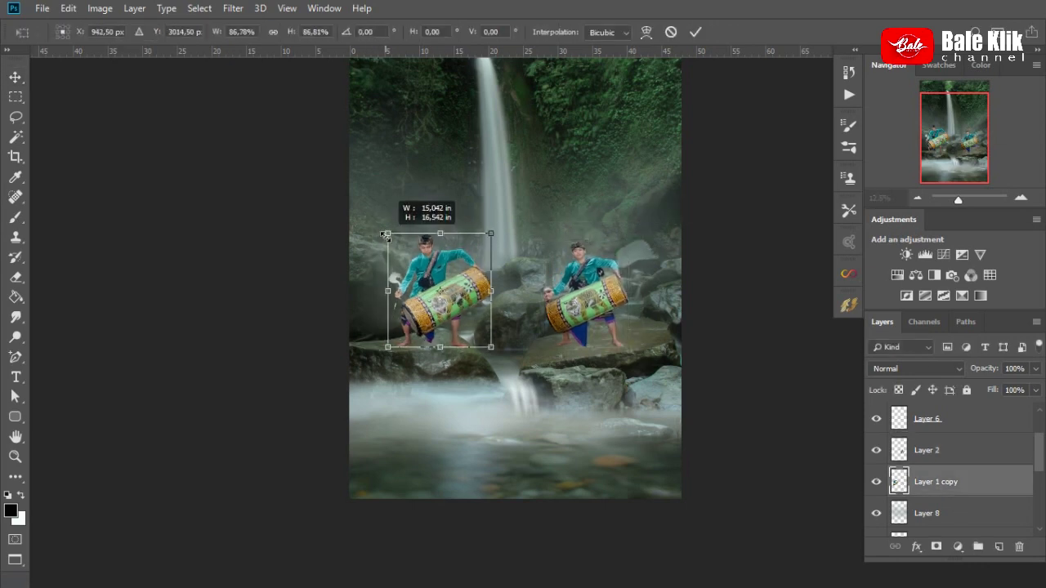
key(Return)
key(ctrl+plus)
key(ctrl+plus)
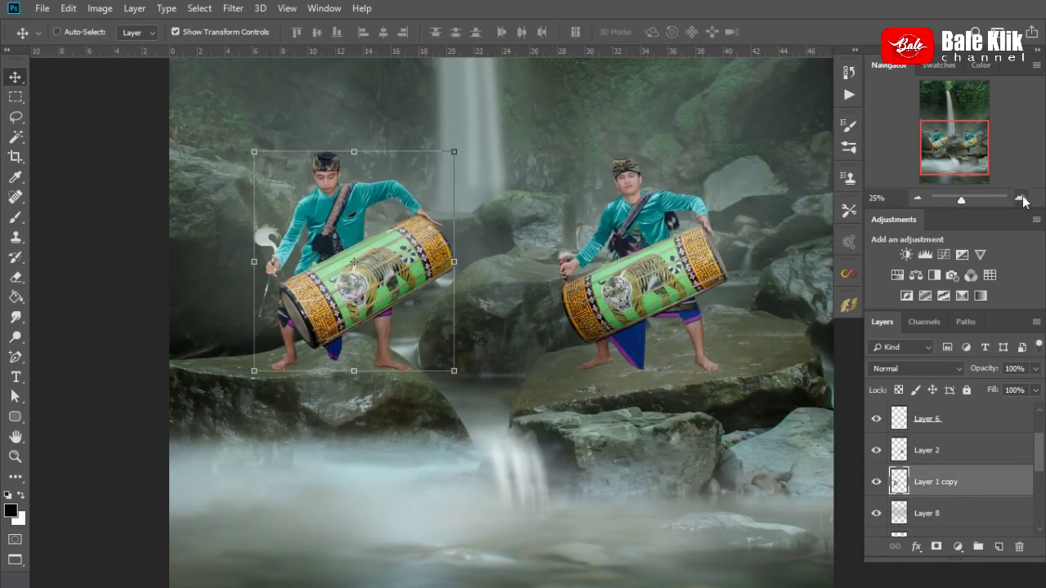
key(ctrl+plus)
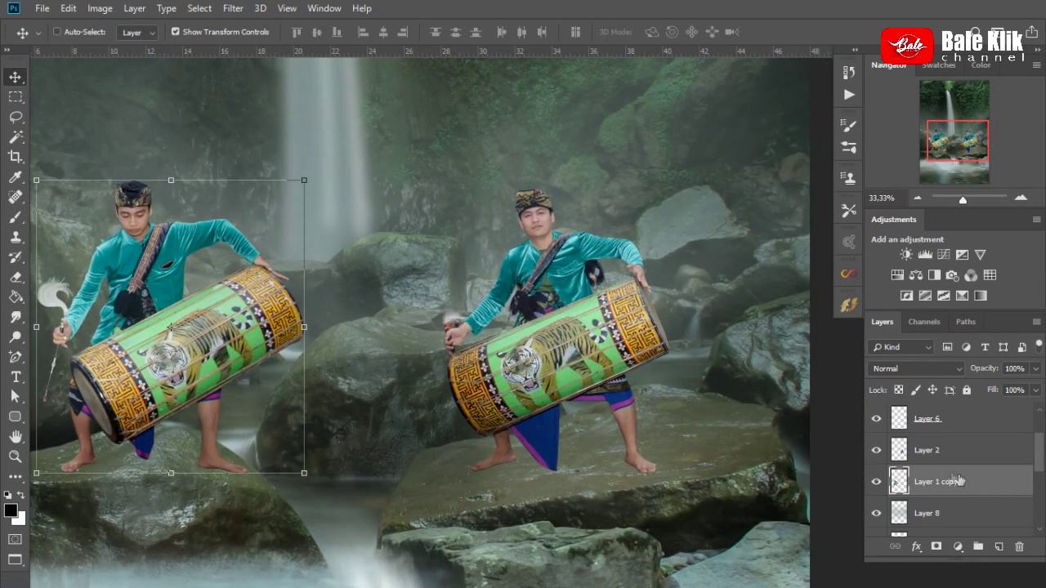
key(shift+Left)
key(shift+Left)
key(shift+Left)
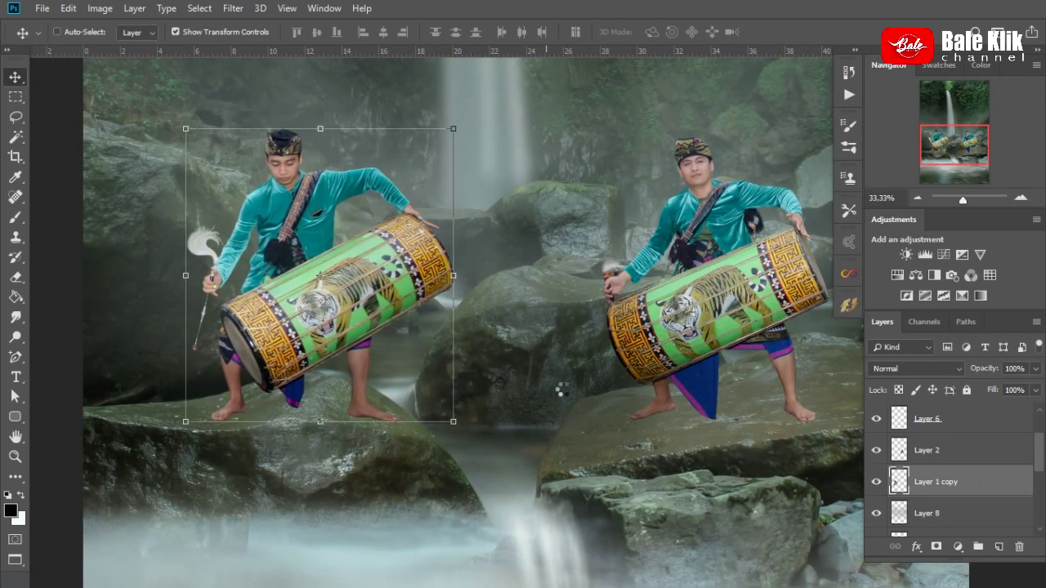
Add a new Layer 11 clipped to the left drummer and ready a slightly larger brush
click(998, 547)
key(ctrl+alt+g)
key(b)
key(bracketright)
key(bracketright)
key(bracketright)
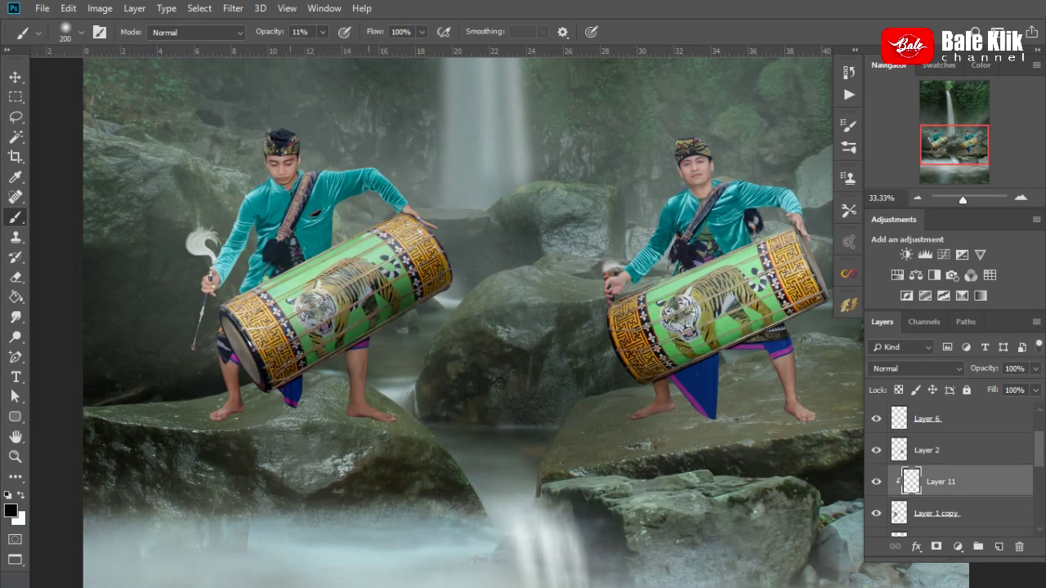
Set the brush to 9% opacity and about 200 pixels in size
key(bracketleft)
key(bracketleft)
key(bracketleft)
click(353, 365)
key(bracketleft)
key(bracketleft)
key(bracketleft)
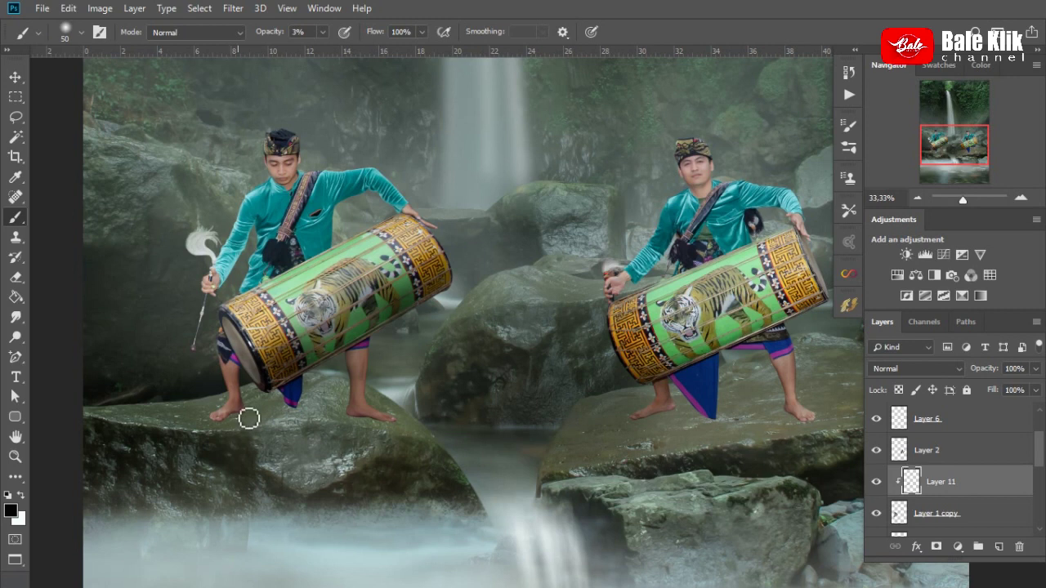
drag(337, 51, 367, 51)
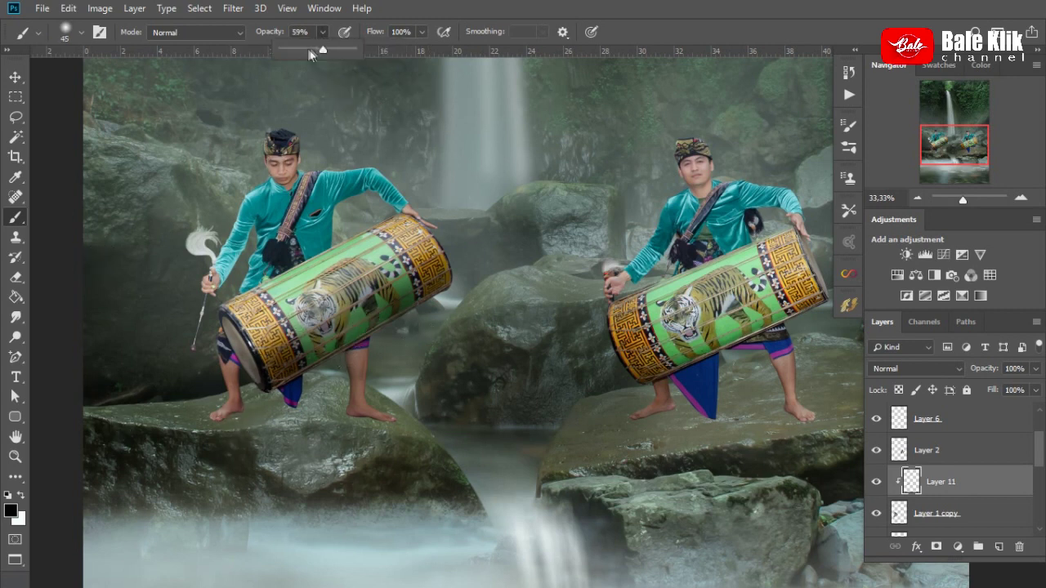
click(292, 52)
key(bracketright)
key(bracketright)
key(bracketright)
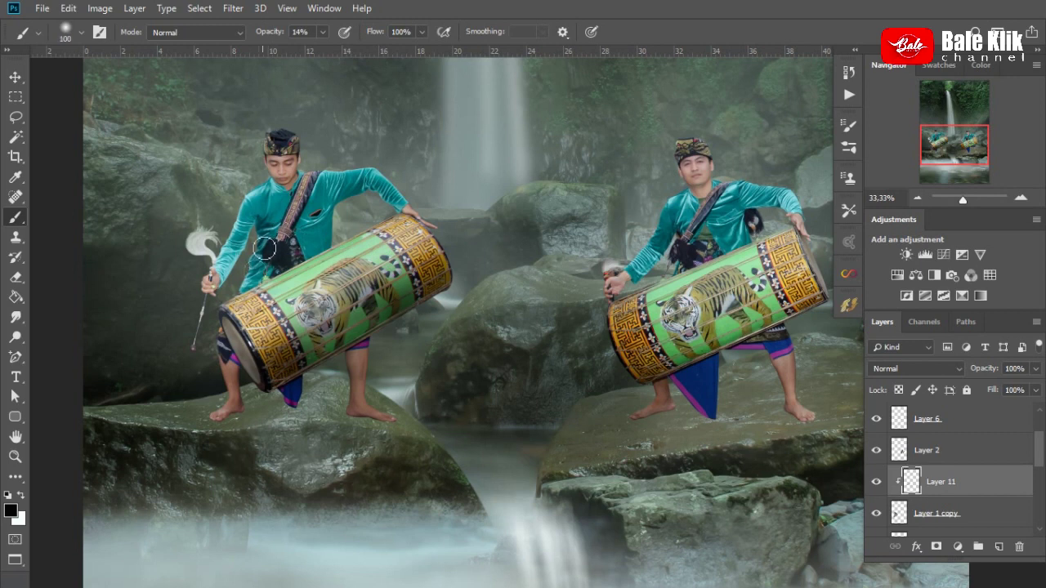
drag(323, 31, 340, 50)
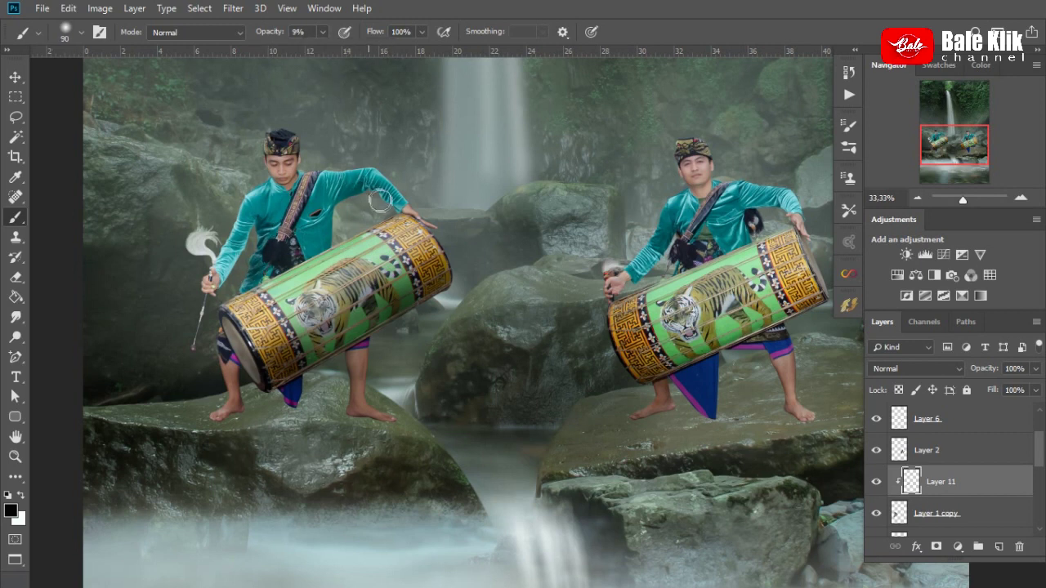
key(bracketleft)
key(bracketright)
key(bracketright)
key(bracketright)
Paint faint black shading across the left drummer's drum, starting at its left end
drag(276, 348, 262, 360)
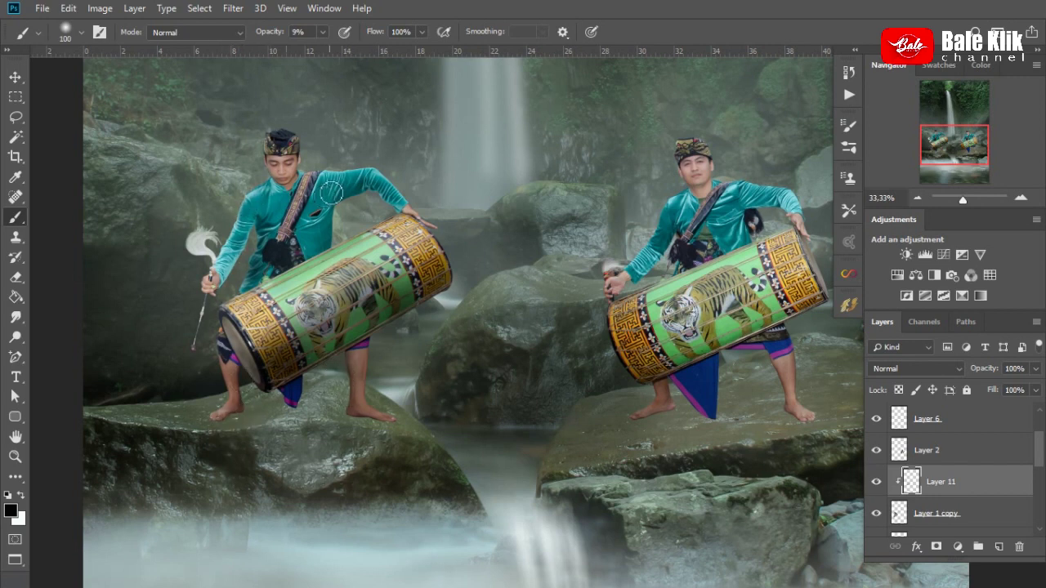
key(bracketright)
key(bracketright)
key(bracketright)
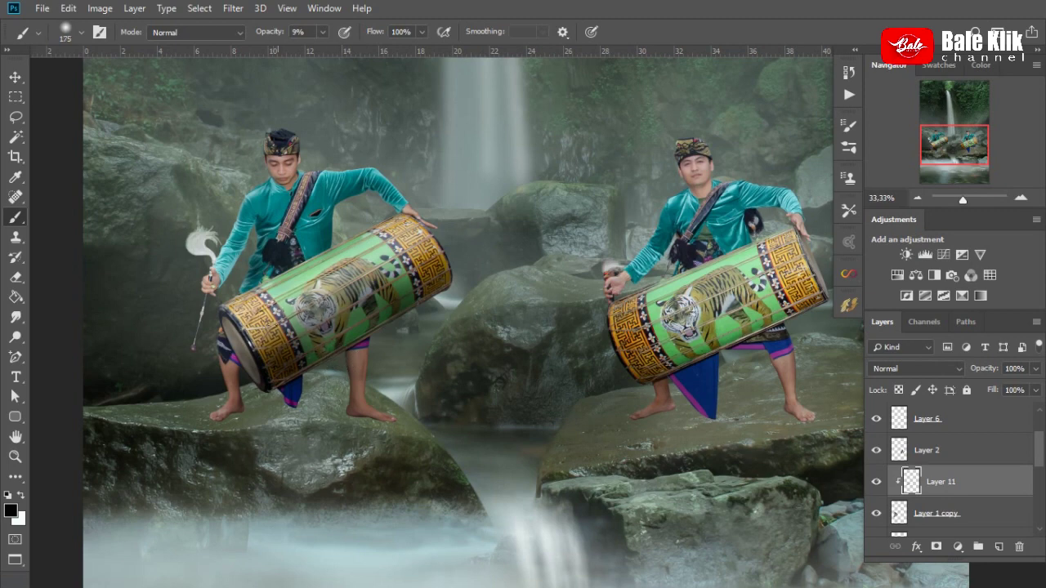
drag(286, 314, 418, 249)
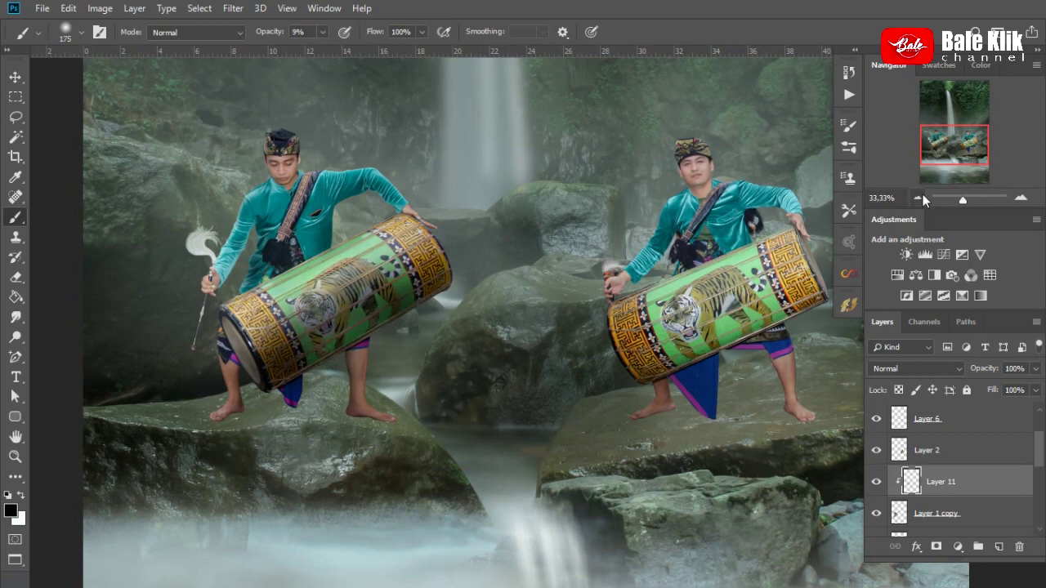
click(918, 199)
click(1020, 197)
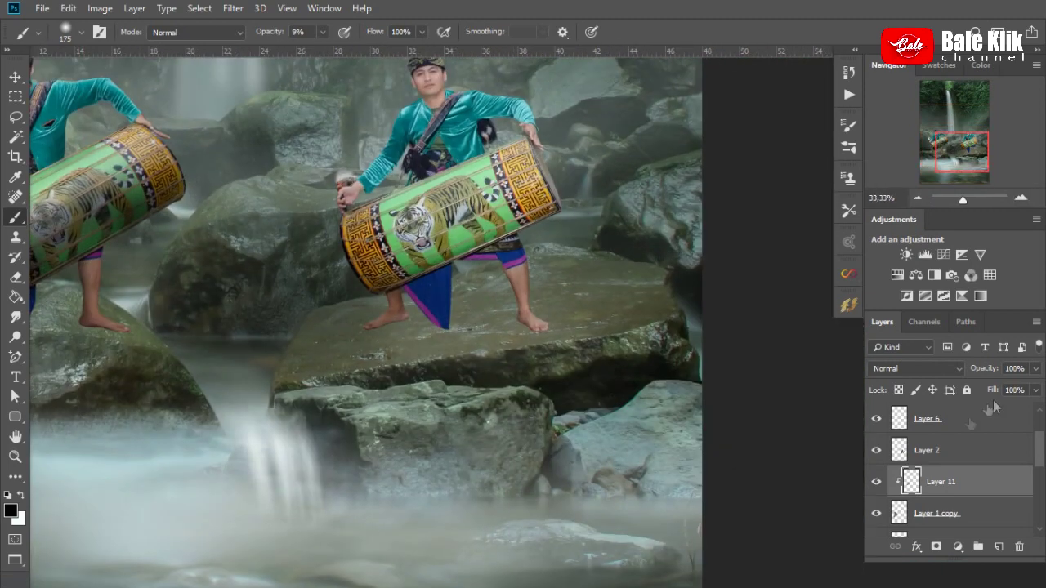
Add Layer 12 clipped to the right drummer, shading his drum and leg
click(947, 454)
key(v)
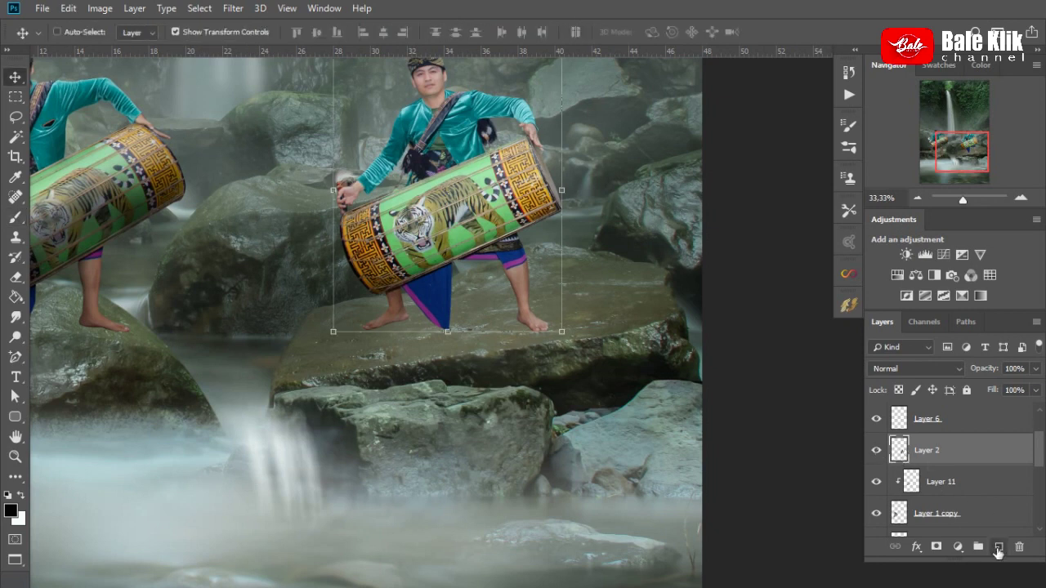
click(998, 552)
key(b)
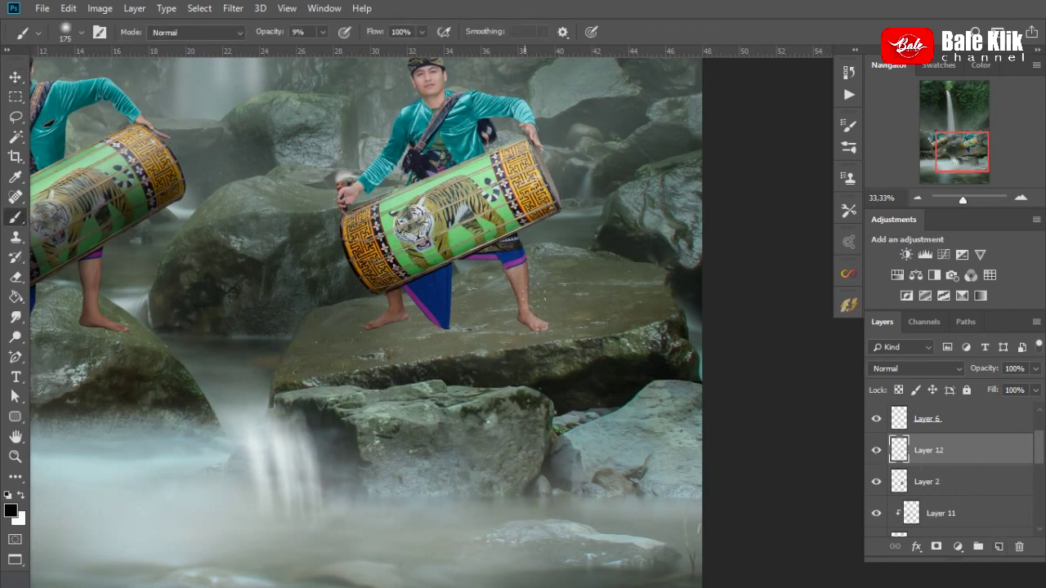
drag(531, 270, 543, 233)
drag(418, 297, 536, 321)
alt+click(944, 466)
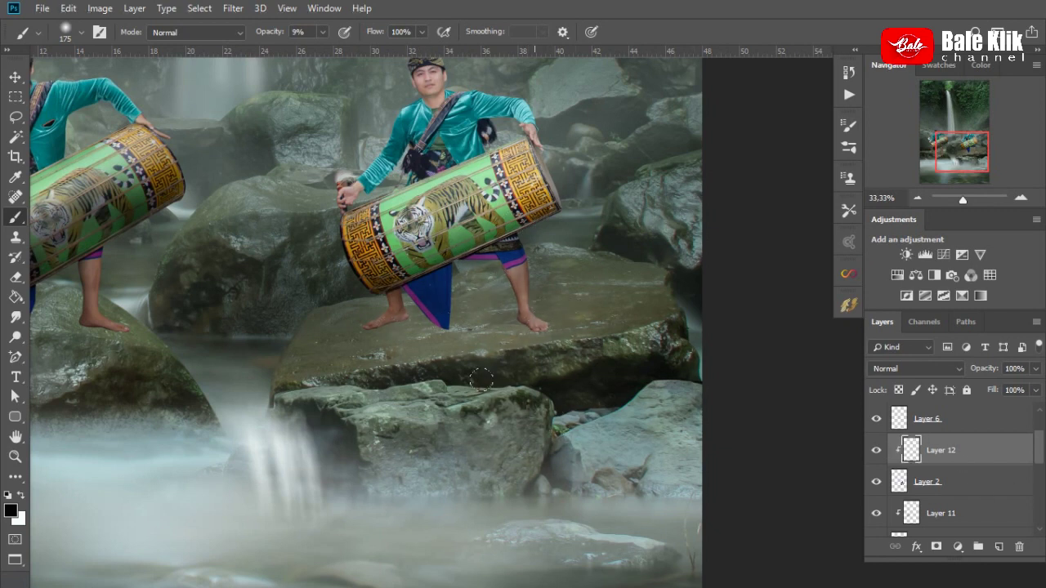
Darken the drum's right end and the right drummer's shoulder with a 175 brush
mouse_move(540, 208)
mouse_down()
mouse_move(359, 280)
mouse_move(453, 313)
mouse_move(571, 393)
mouse_up()
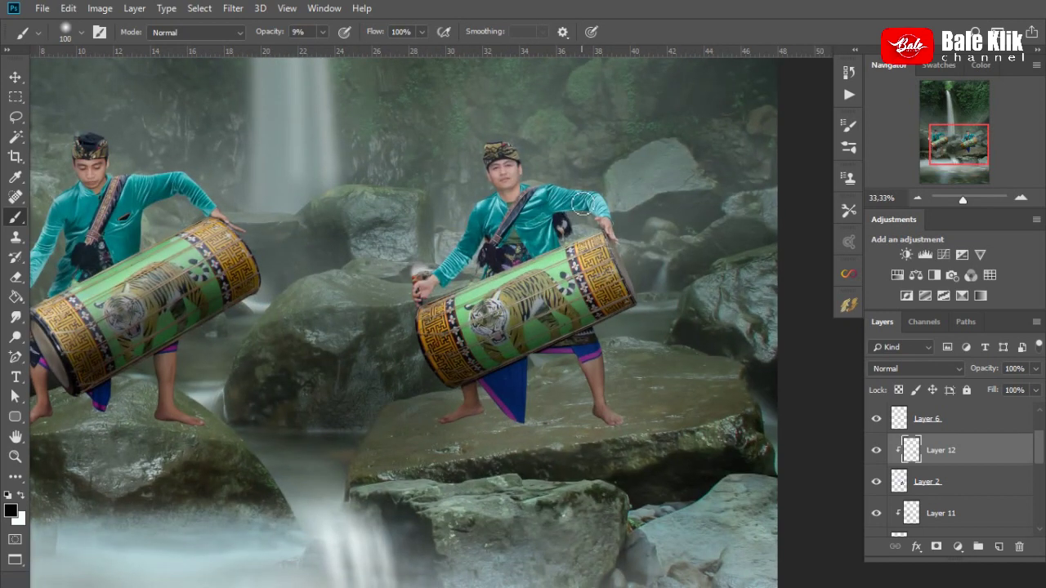
drag(530, 159, 540, 219)
key(bracketright)
key(bracketright)
key(bracketright)
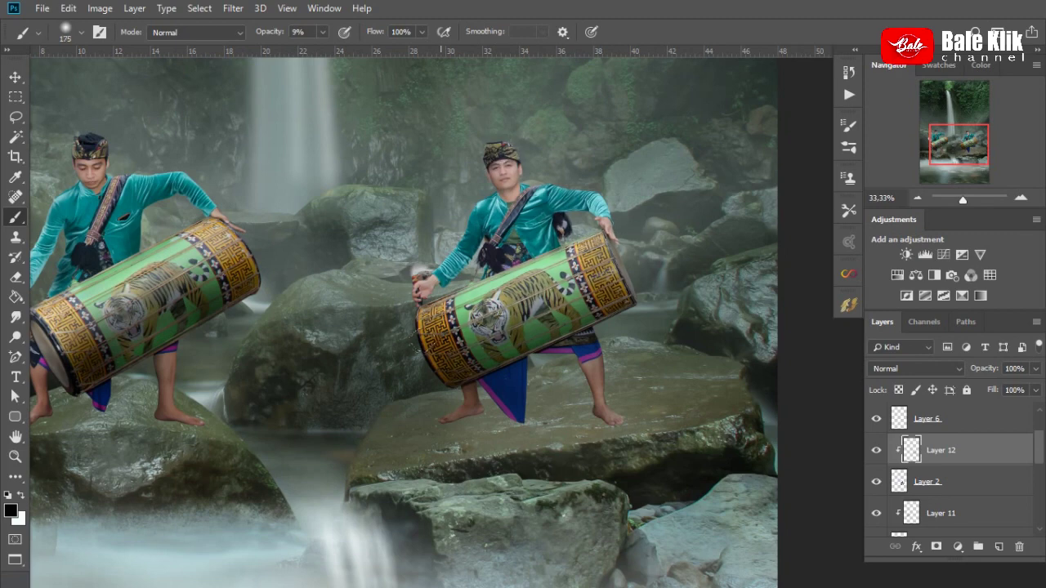
click(917, 198)
key(ctrl+plus)
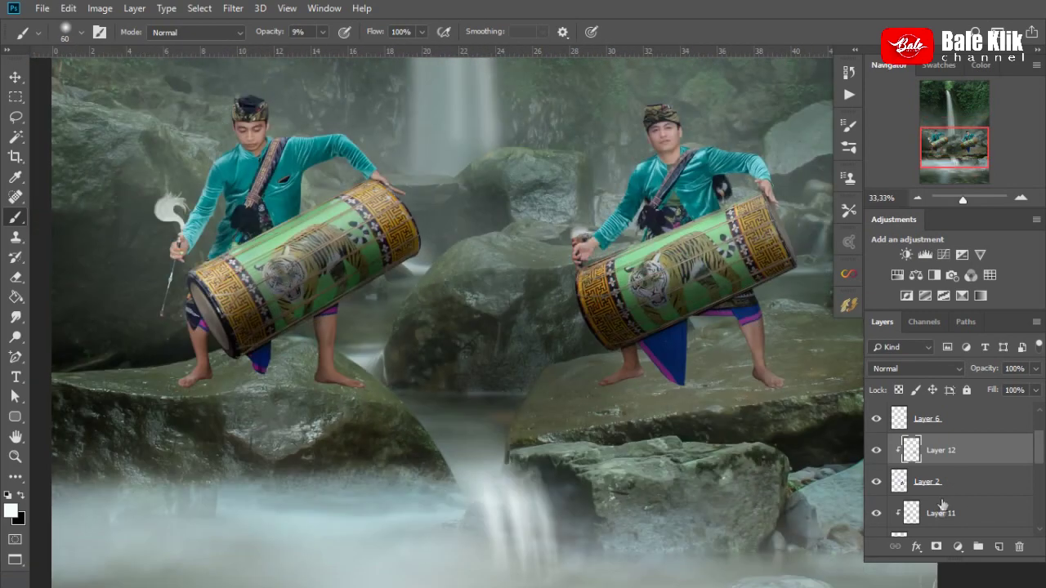
key(alt+bracketleft)
key(alt+bracketleft)
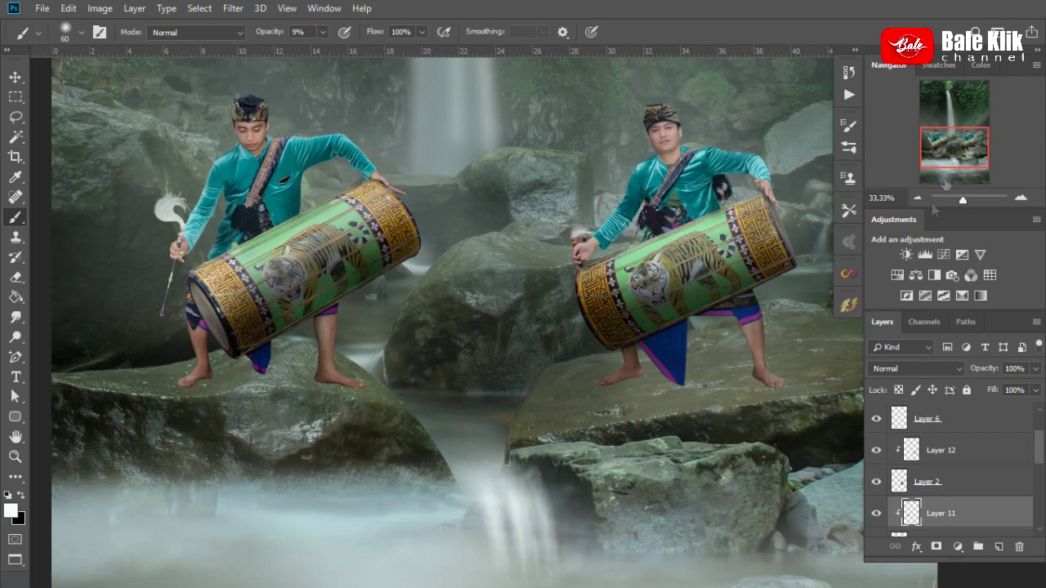
On new Layer 13 under the left drummer, paint black foot shadows at 53% opacity
scroll(967, 480, down, 3)
click(967, 454)
ctrl+click(999, 547)
key(x)
key(bracketleft)
key(bracketleft)
key(bracketleft)
key(bracketleft)
key(5)
key(3)
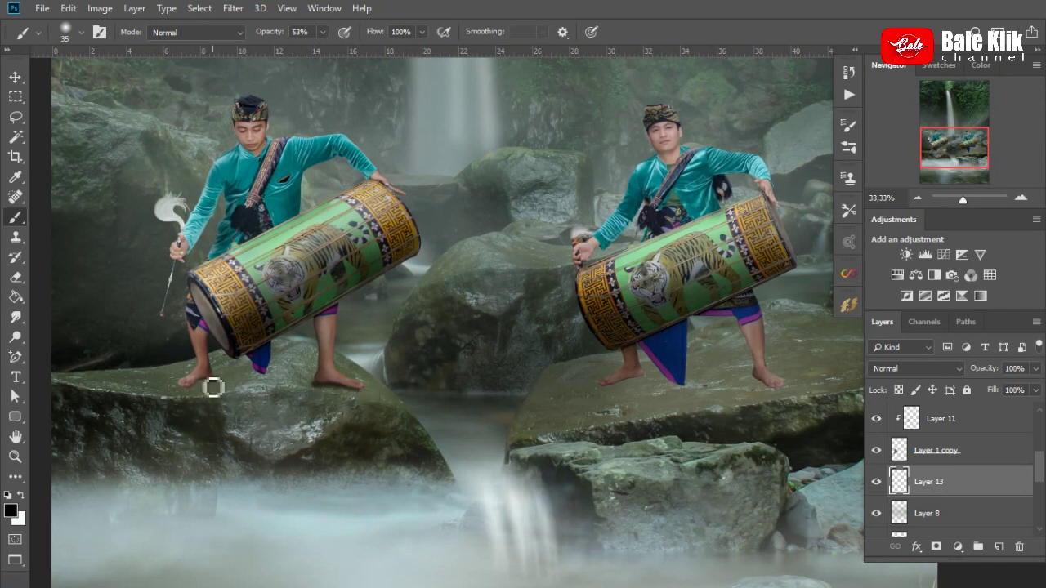
drag(369, 398, 317, 390)
drag(212, 387, 180, 389)
Soften the left drummer's foot shadows with a Gaussian Blur of about 9 pixels
click(232, 9)
click(474, 236)
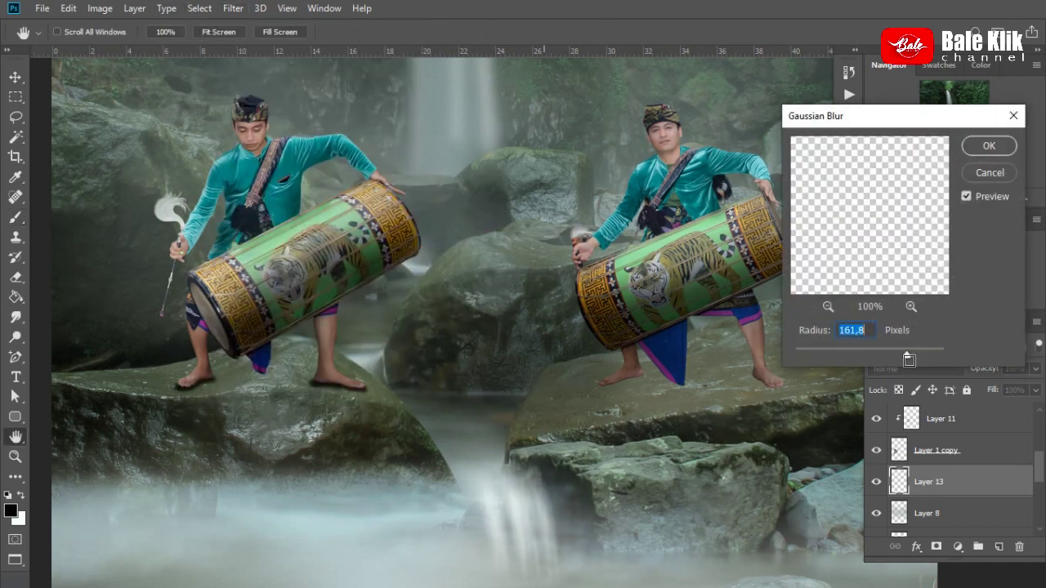
drag(835, 352, 829, 357)
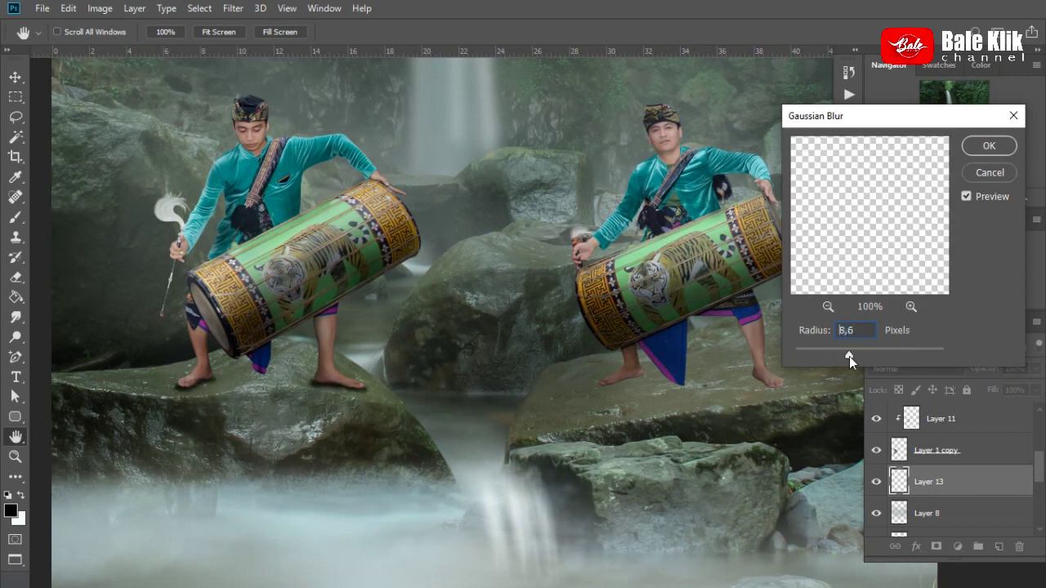
drag(863, 356, 859, 359)
click(990, 147)
Paint a shadow beside the right drummer's foot on Layer 14 and blur it 18 pixels
scroll(963, 491, up, 1)
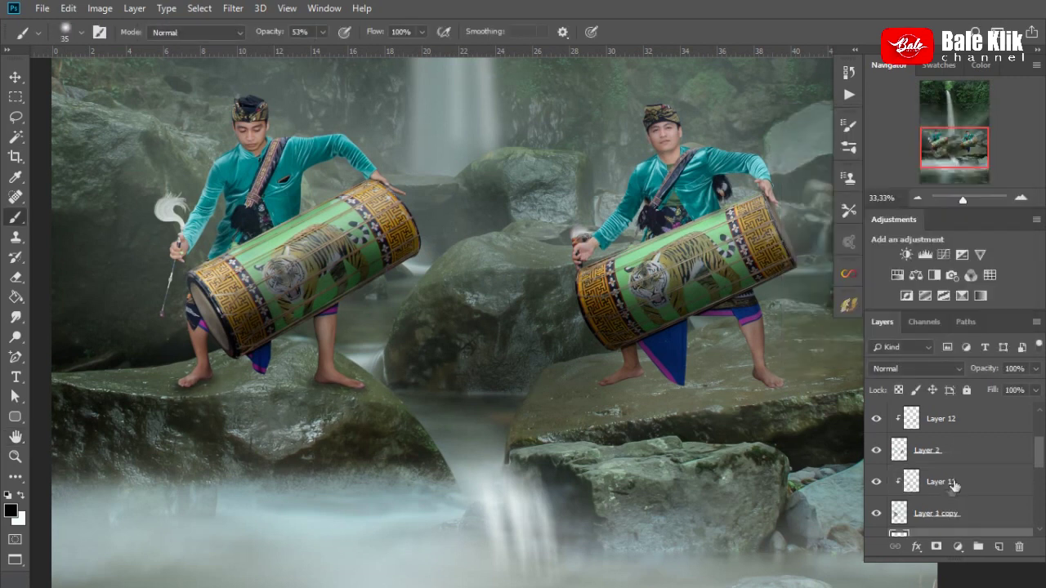
scroll(963, 495, up, 2)
key(bracketright)
key(bracketright)
drag(757, 384, 775, 391)
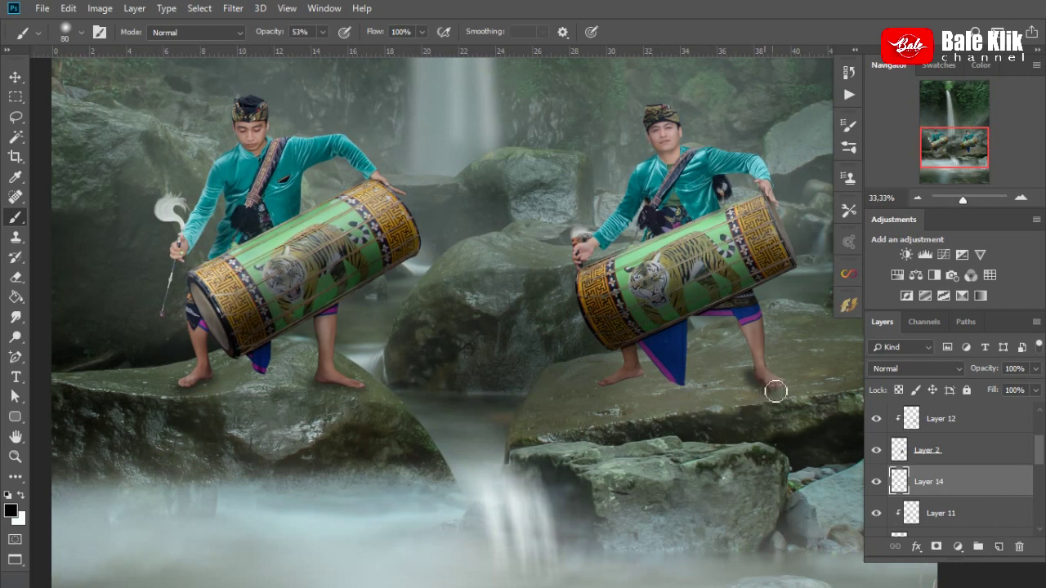
key(bracketleft)
click(234, 8)
click(454, 243)
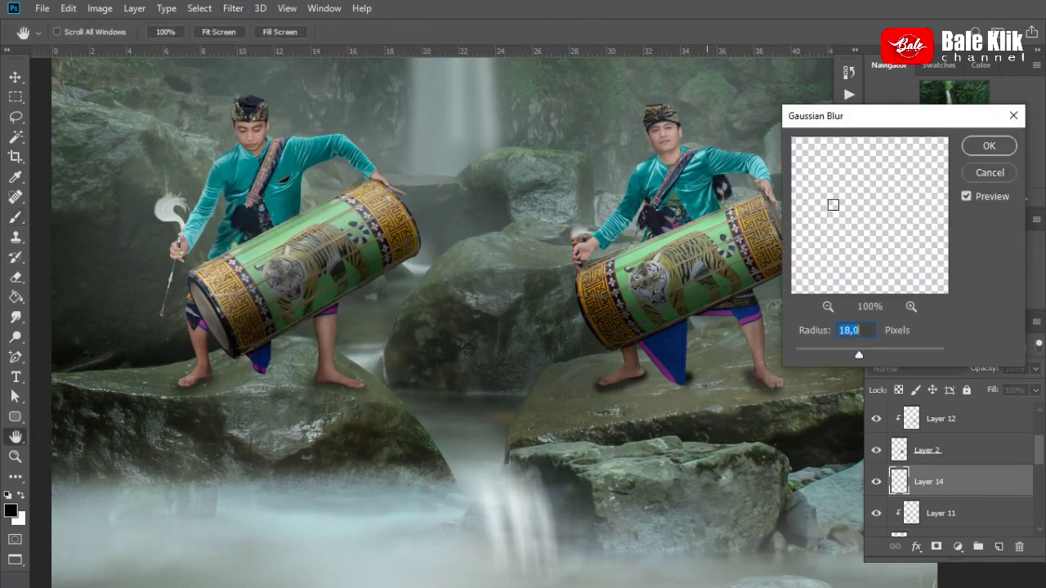
click(986, 148)
click(922, 195)
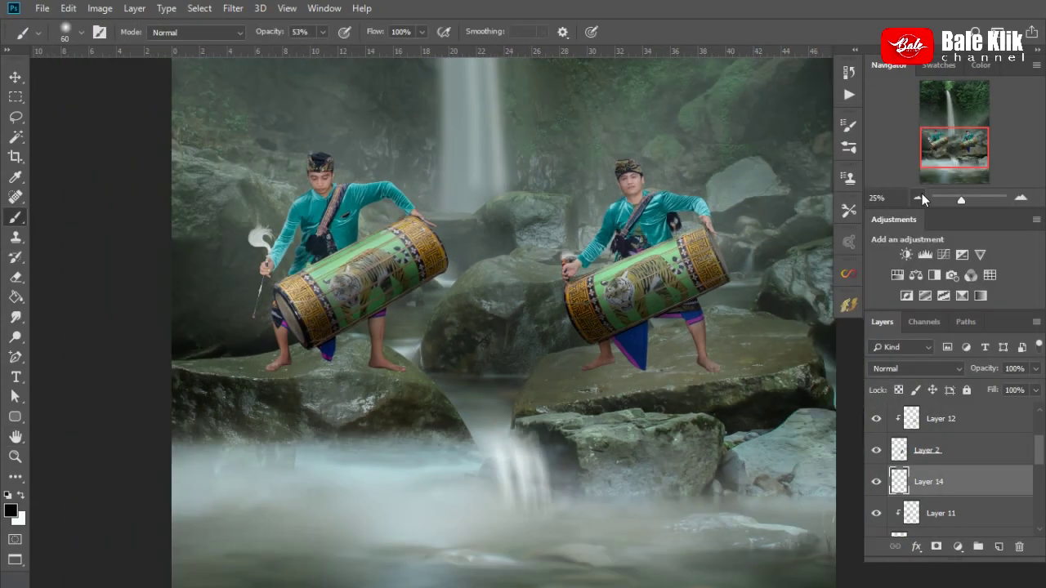
click(1020, 198)
Give the right drummer's Layer 2 a black drop shadow
click(928, 450)
key(v)
right_click(899, 449)
click(741, 171)
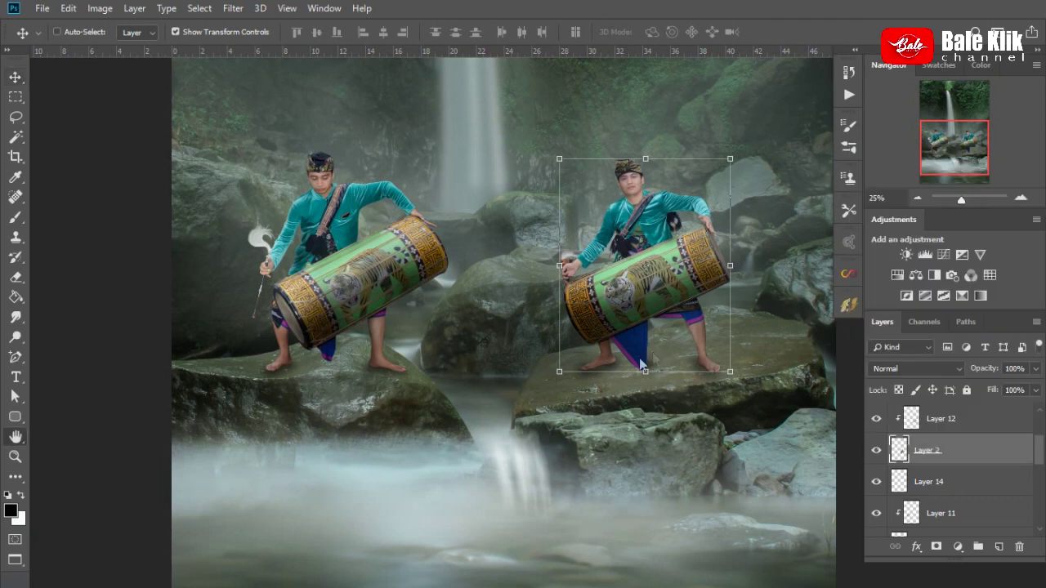
double_click(981, 450)
click(557, 389)
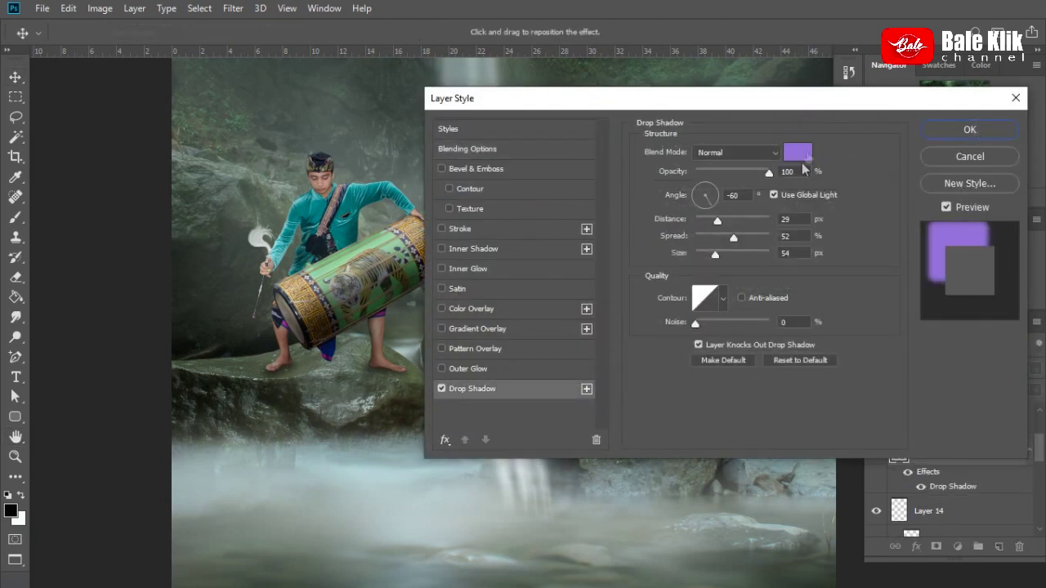
click(797, 152)
click(595, 407)
click(943, 204)
click(970, 129)
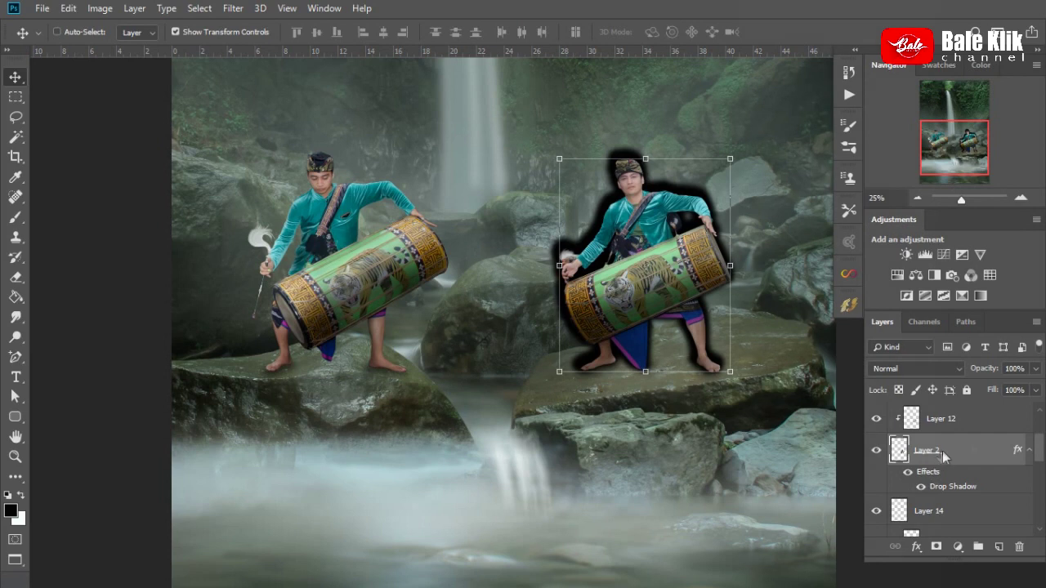
Split the drop shadow onto its own layer and set its fill to 33%
right_click(963, 490)
click(963, 451)
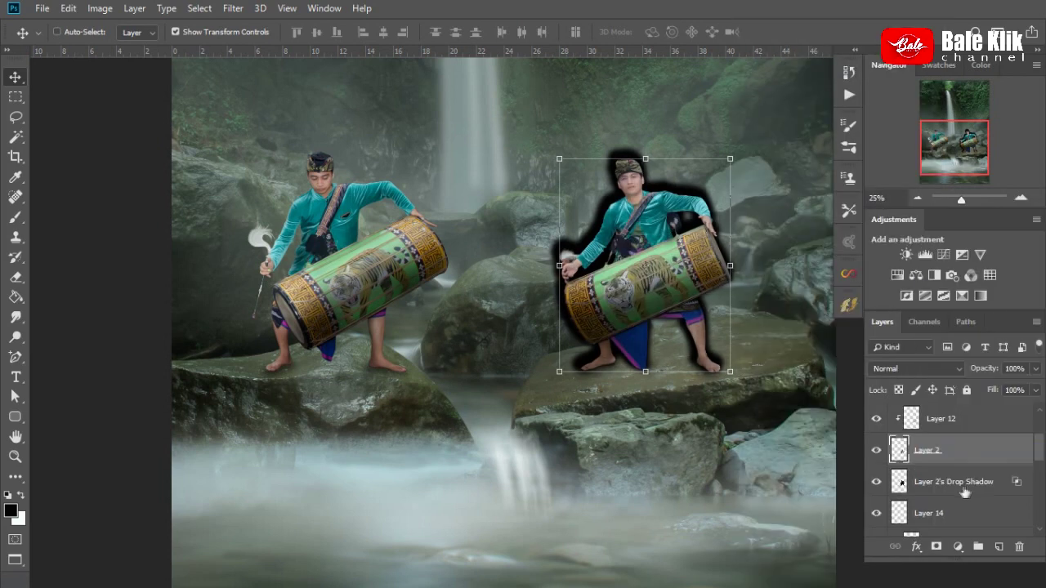
drag(1036, 390, 1000, 411)
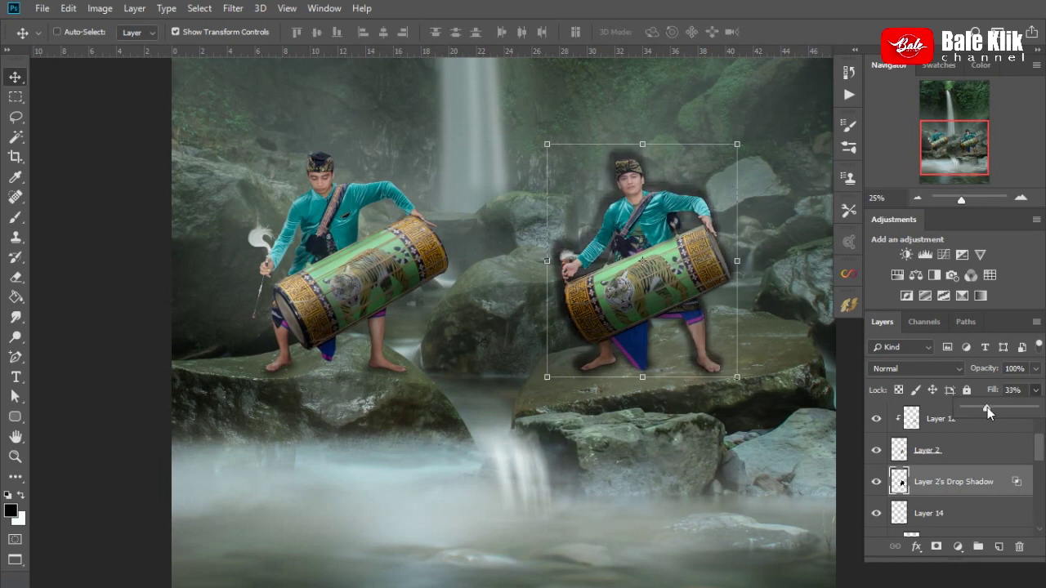
Distort the shadow so it slants right across the rock from the drummer's feet
key(ctrl+t)
right_click(712, 192)
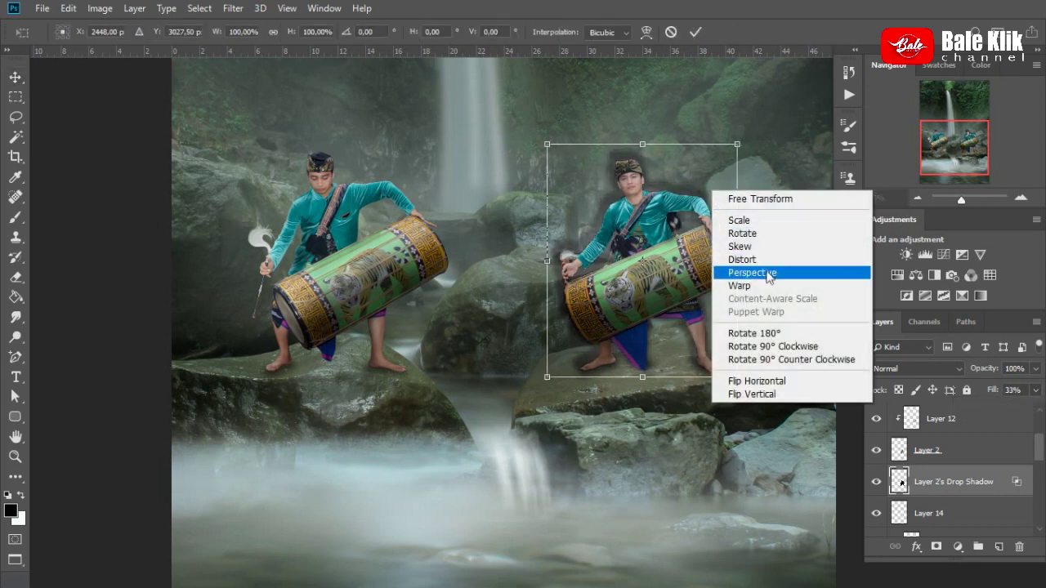
click(743, 259)
drag(736, 143, 728, 152)
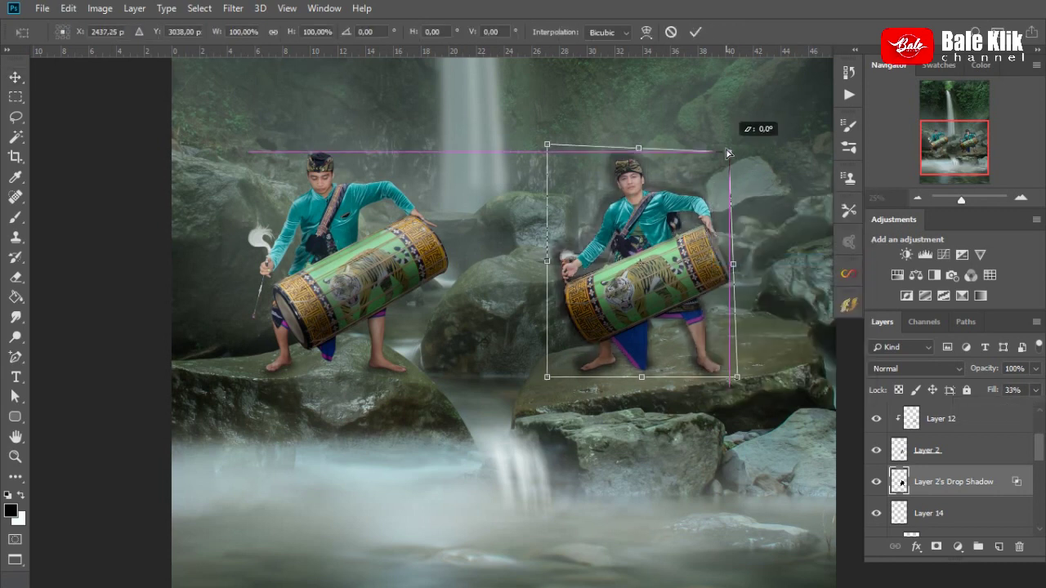
drag(547, 146, 623, 158)
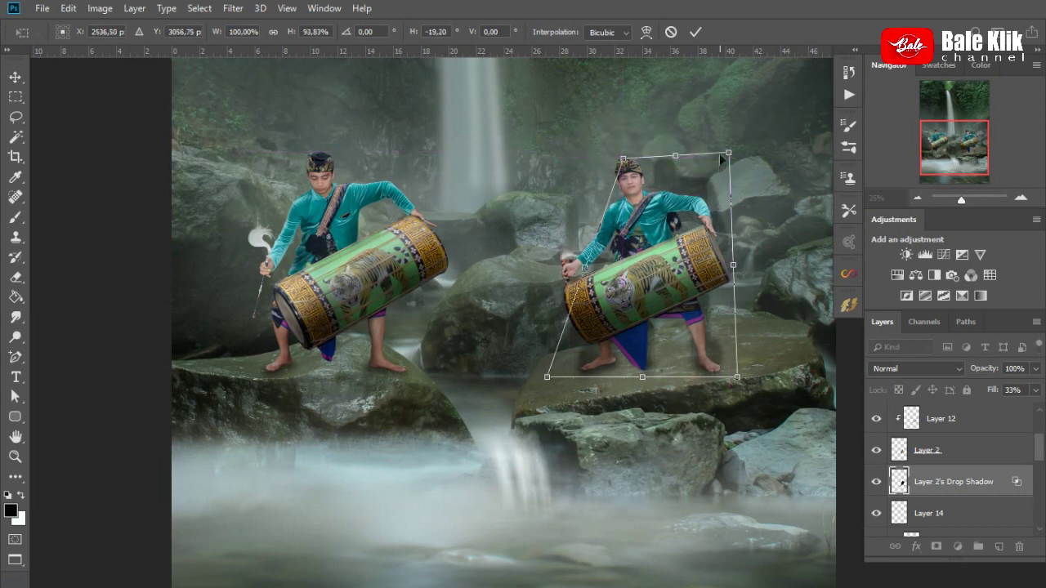
drag(729, 153, 814, 201)
drag(737, 377, 728, 372)
drag(547, 377, 559, 371)
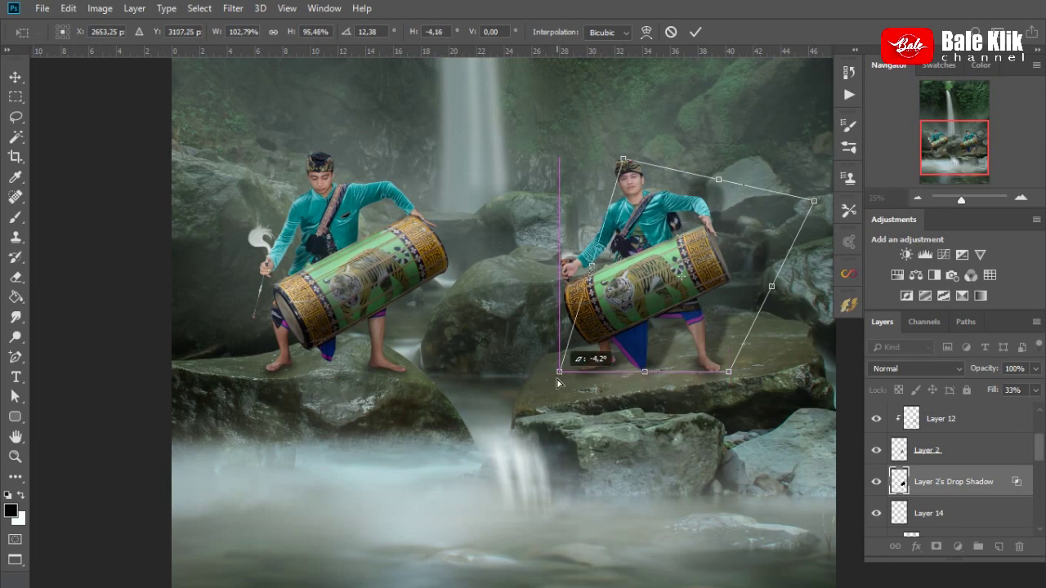
key(Return)
Soften the cast shadow with a roughly 19,4 px Gaussian Blur
click(233, 8)
mouse_move(241, 182)
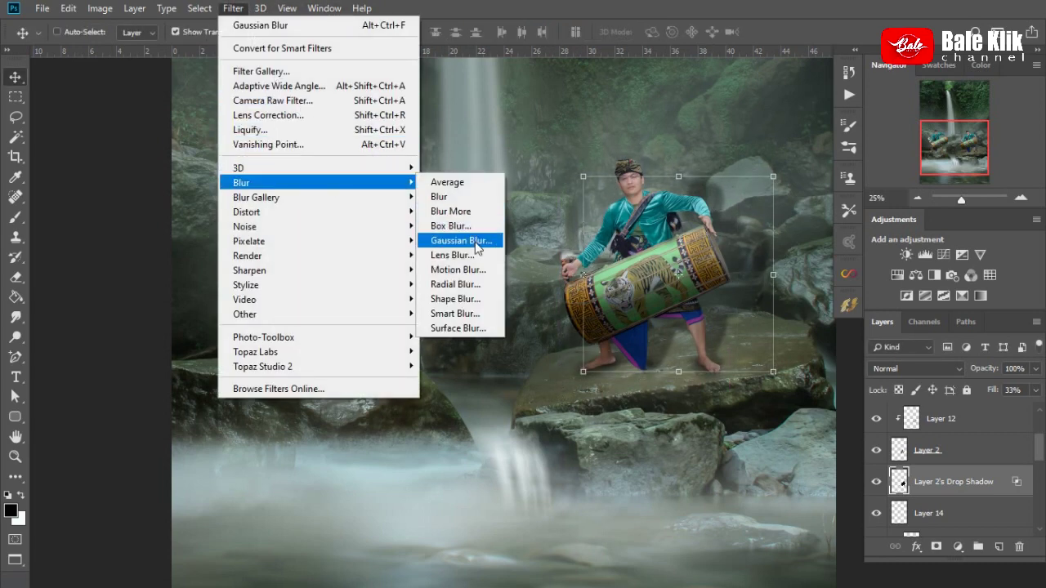
click(476, 304)
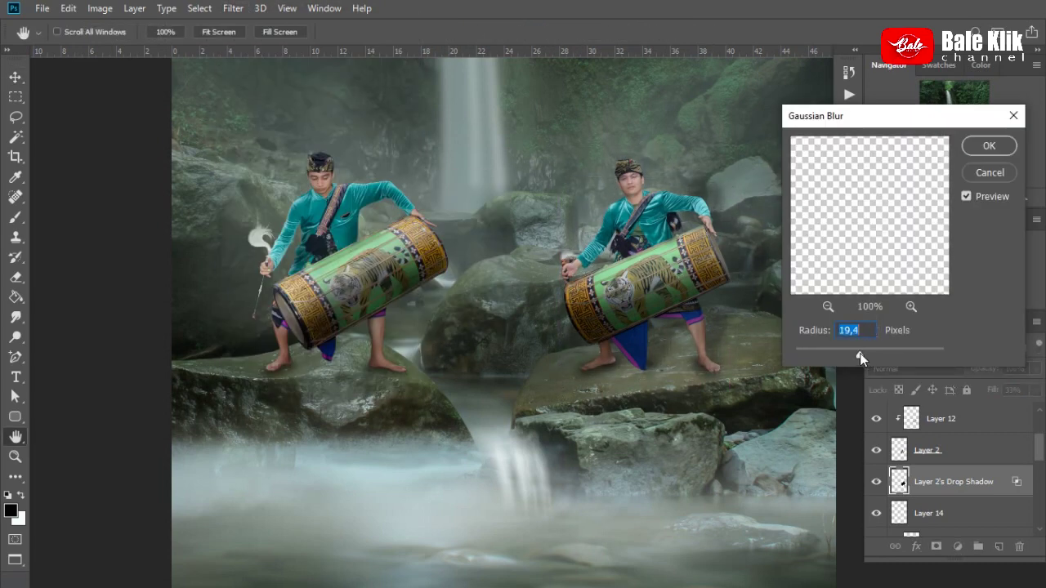
click(989, 145)
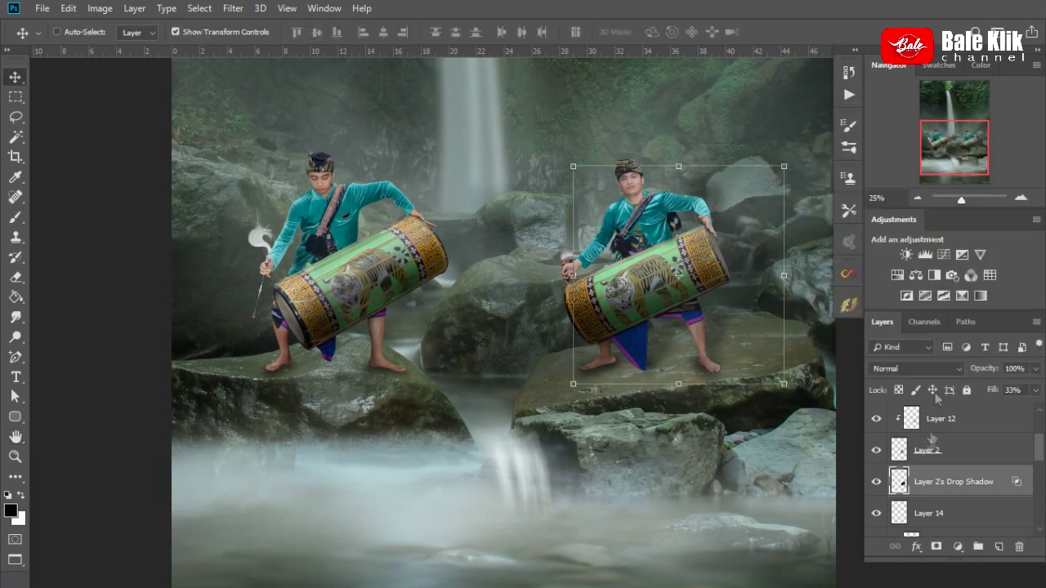
Add a drop shadow to the left drummer's Layer 1 copy
scroll(946, 495, down, 1)
click(940, 483)
right_click(943, 483)
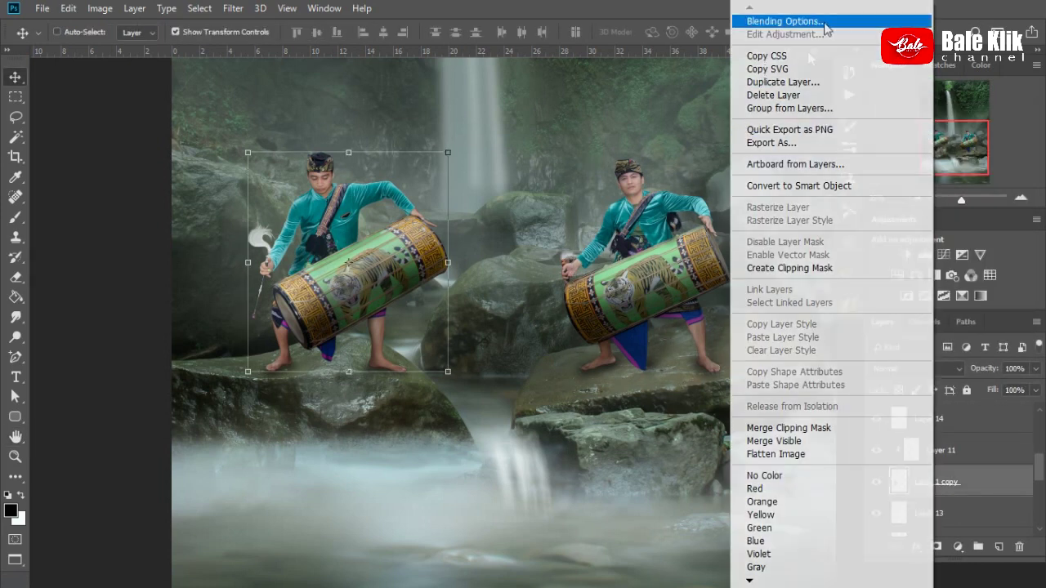
click(785, 11)
double_click(981, 482)
click(501, 433)
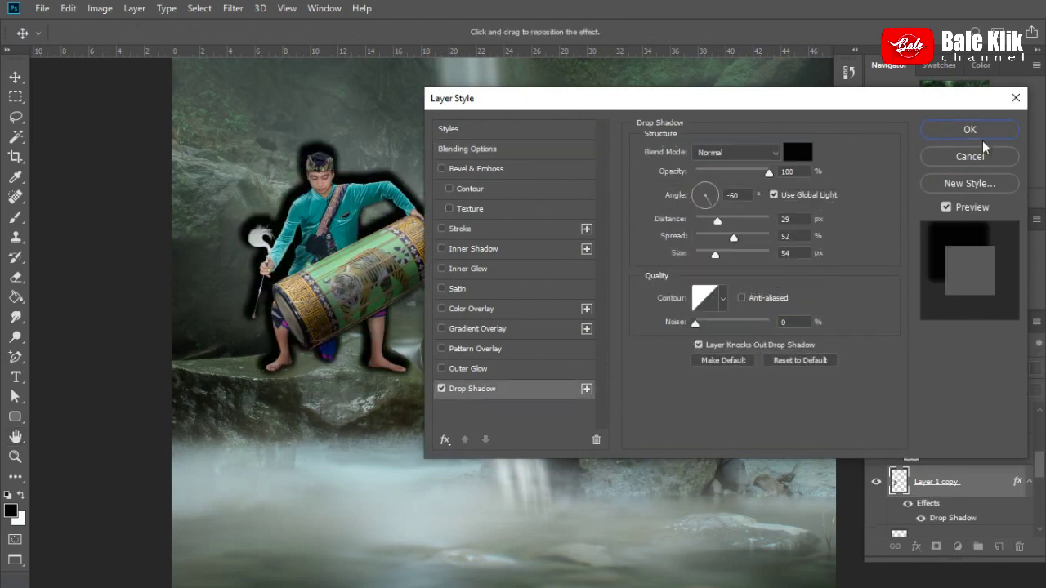
click(934, 129)
Split the left drop shadow onto its own layer at 30% opacity
right_click(952, 519)
click(966, 480)
click(940, 513)
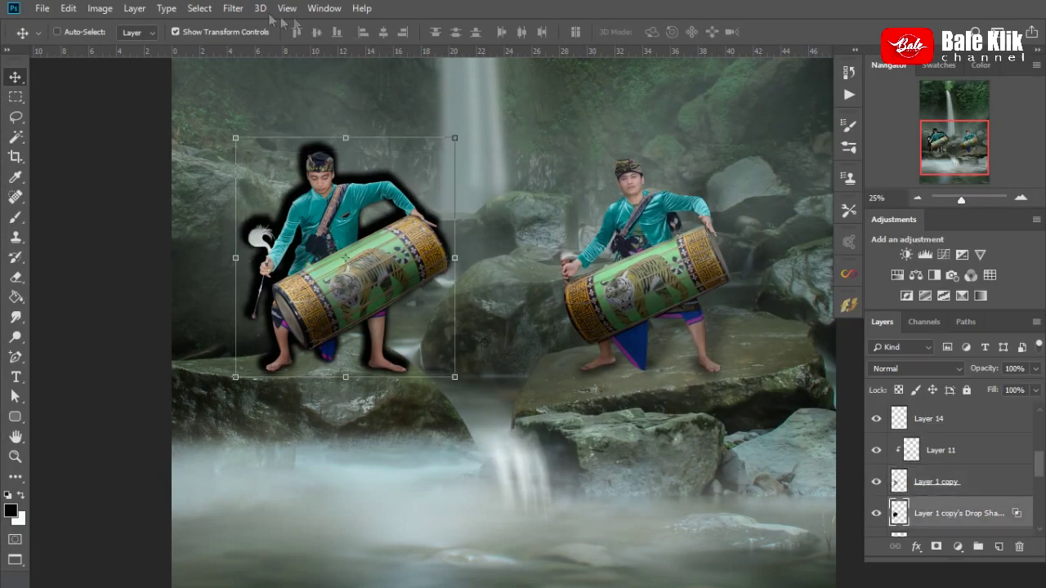
click(233, 8)
click(731, 5)
click(1035, 368)
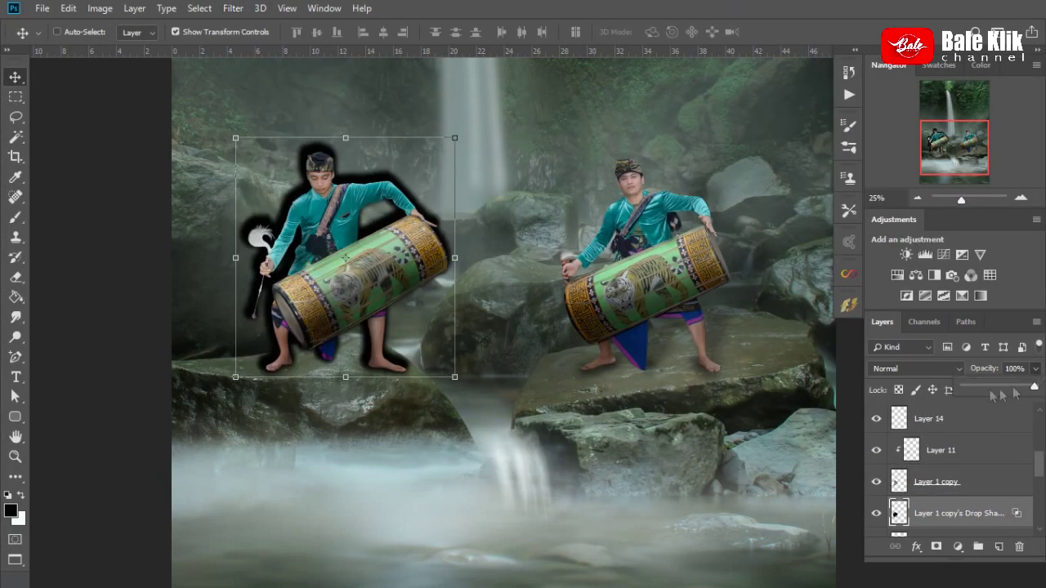
drag(1036, 386, 986, 386)
Apply a Gaussian Blur to the left shadow layer
click(233, 8)
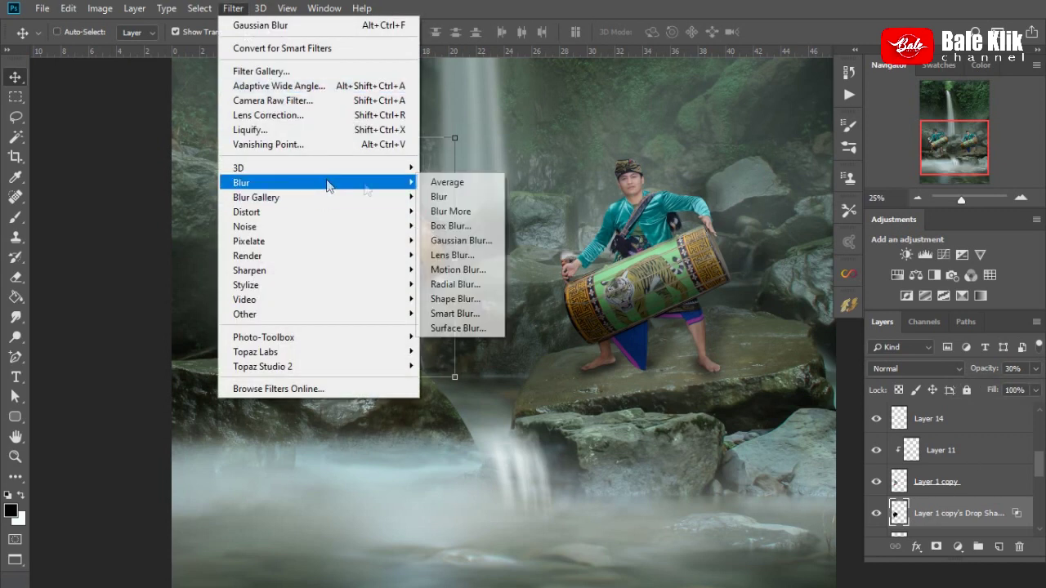
click(467, 236)
key(Return)
Distort the left shadow's corners so it slants back across the rock
key(ctrl+t)
right_click(463, 203)
click(535, 171)
drag(225, 126, 286, 148)
drag(466, 129, 536, 201)
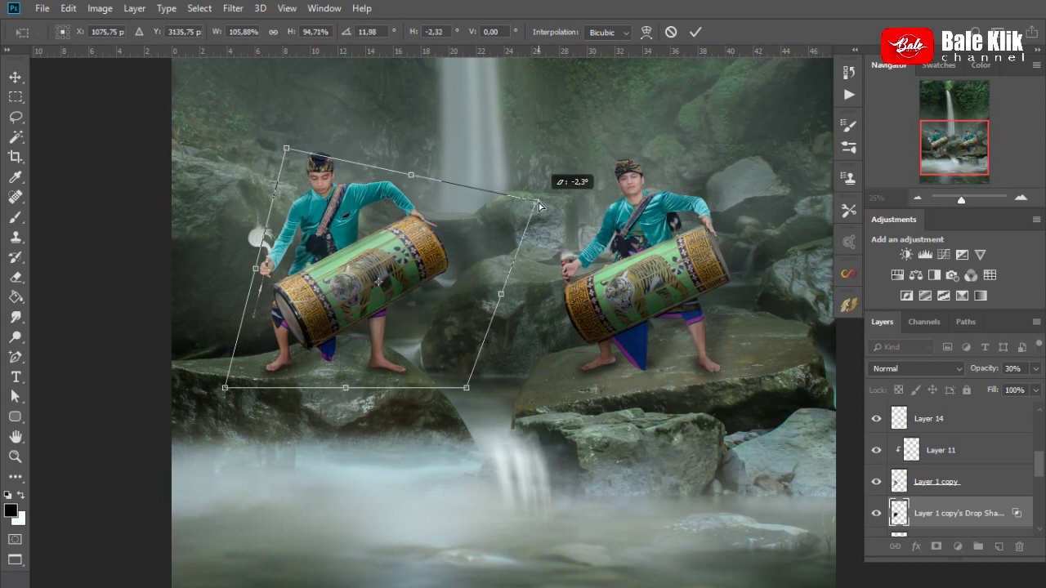
drag(466, 388, 448, 384)
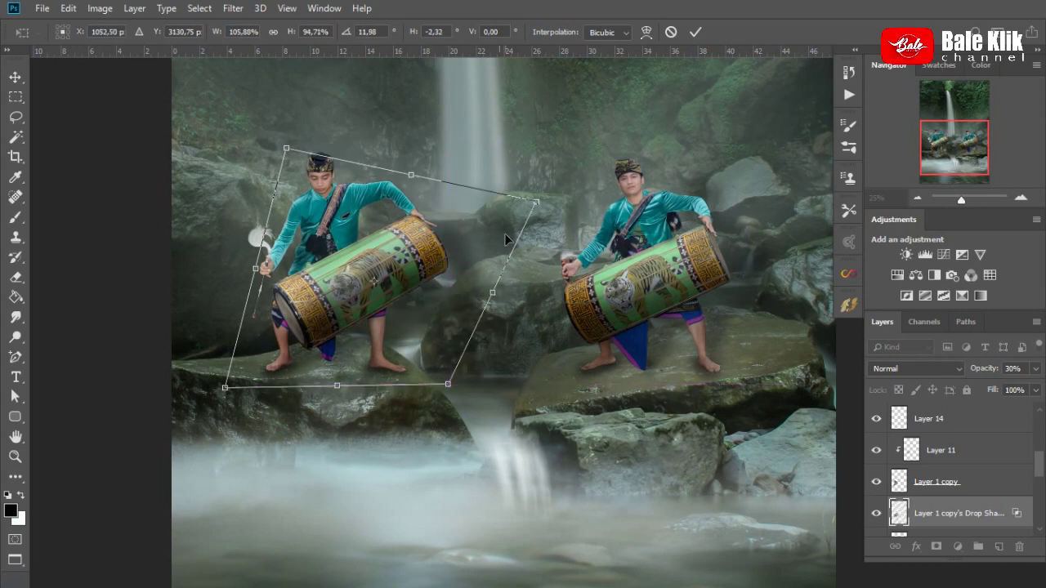
key(Return)
click(921, 197)
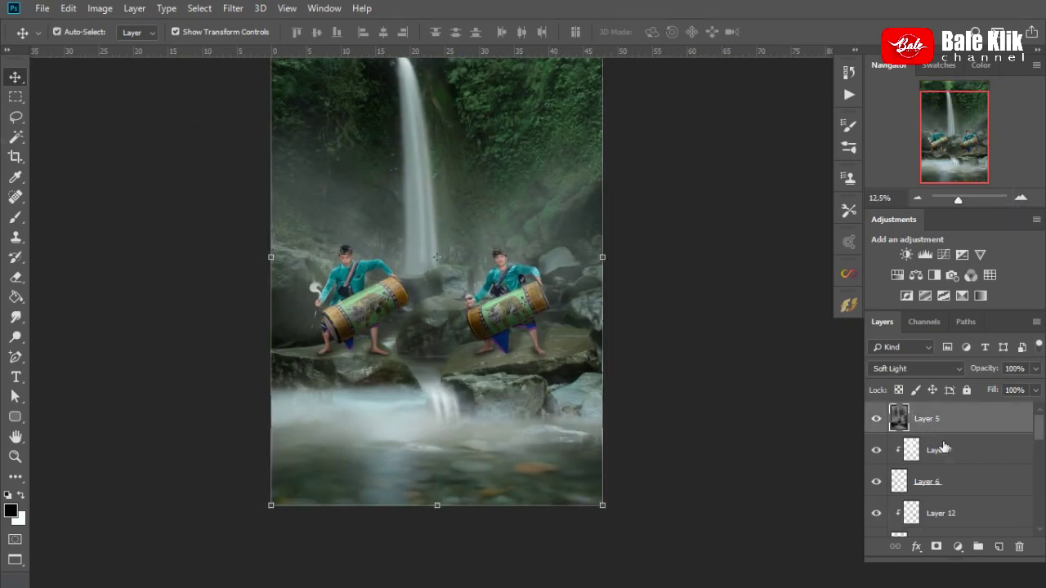
Select Layer 8 and lower its opacity to 71%
scroll(945, 429, down, 2)
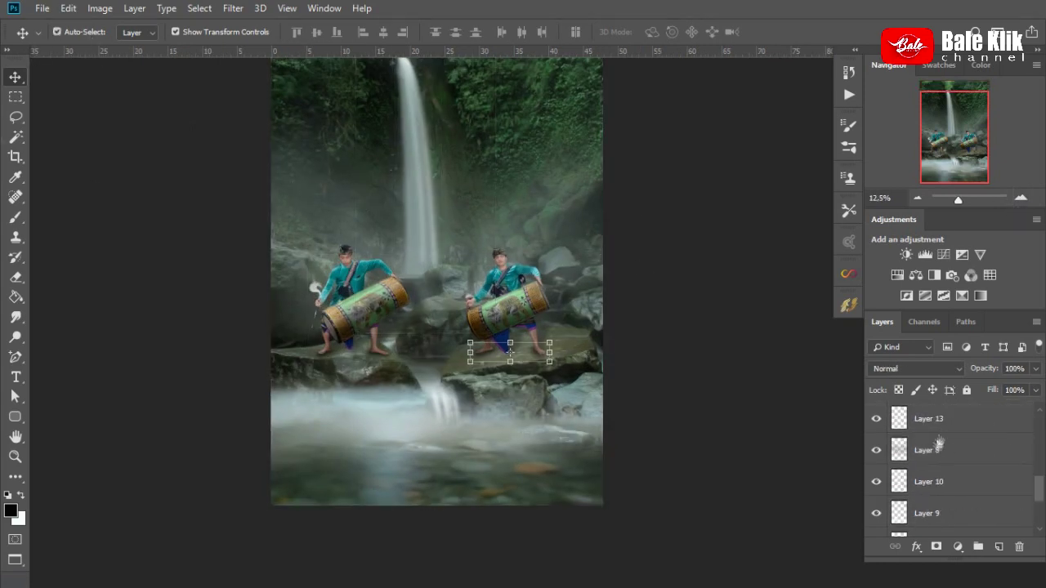
click(938, 450)
drag(1034, 378, 1015, 384)
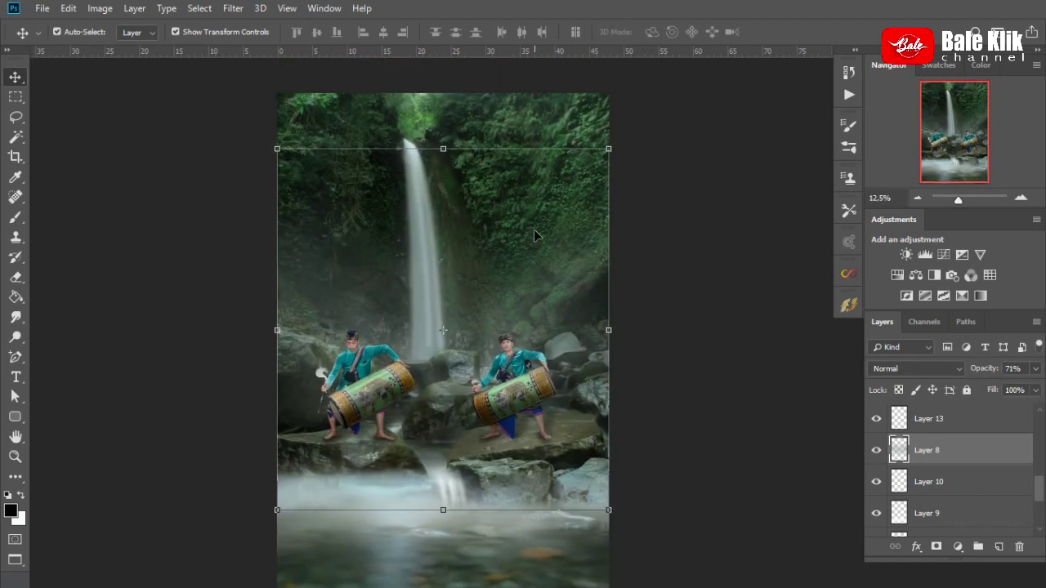
Add a layer mask to Layer 8 and fade its lower part with a gradient
click(937, 547)
right_click(16, 297)
click(90, 296)
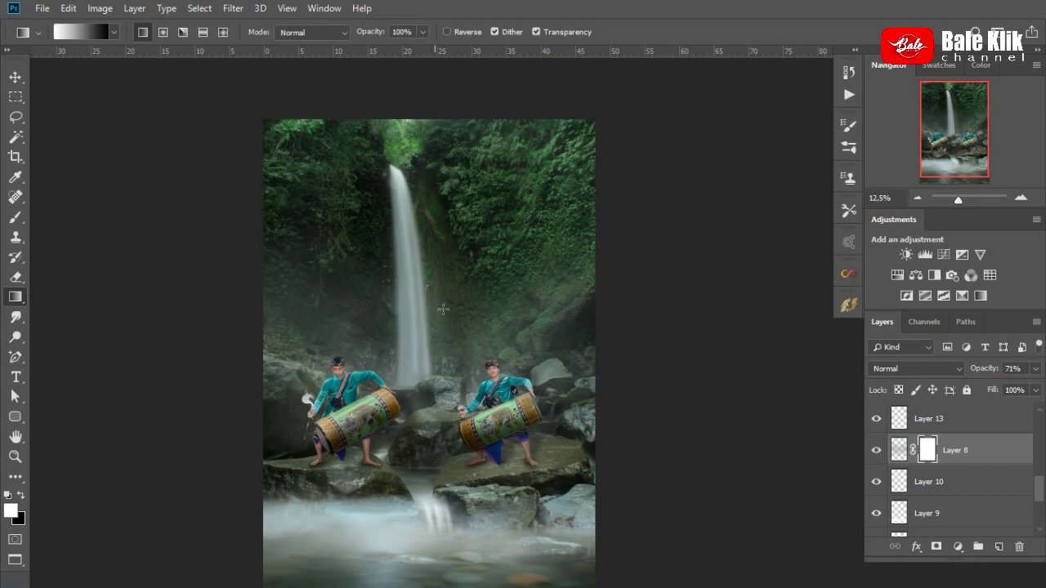
drag(432, 309, 440, 413)
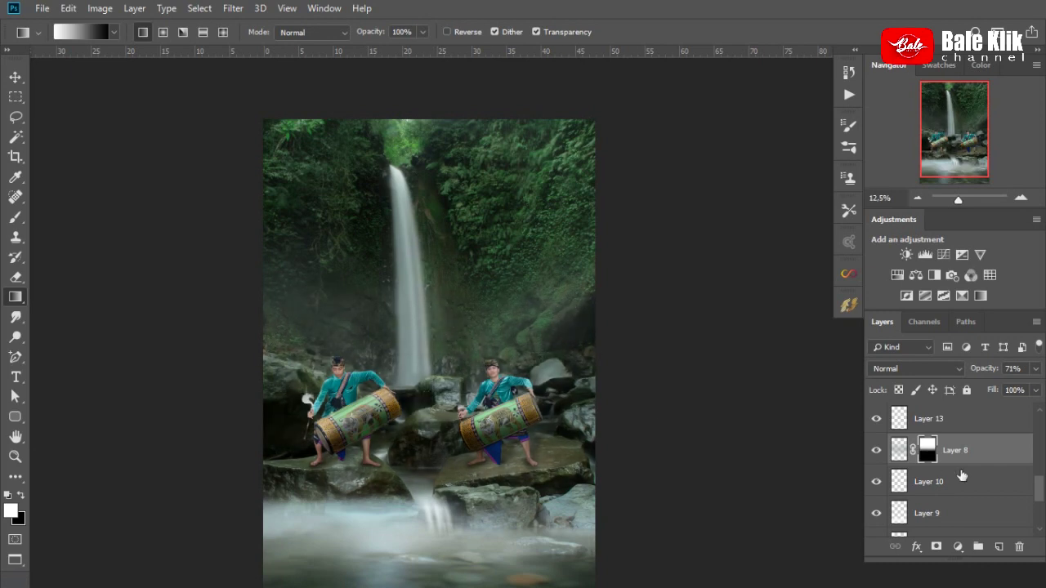
click(1020, 199)
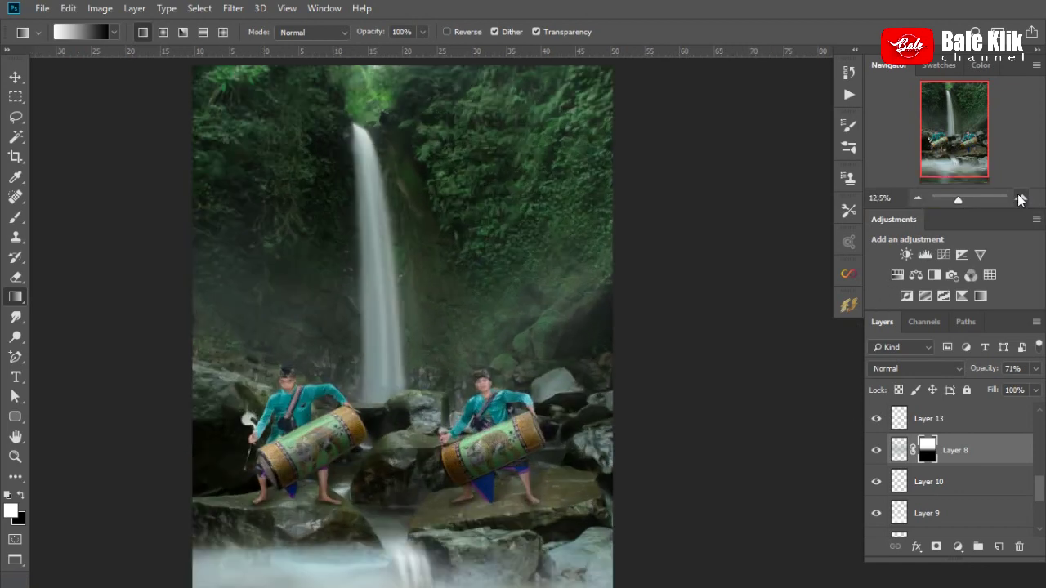
scroll(967, 455, up, 5)
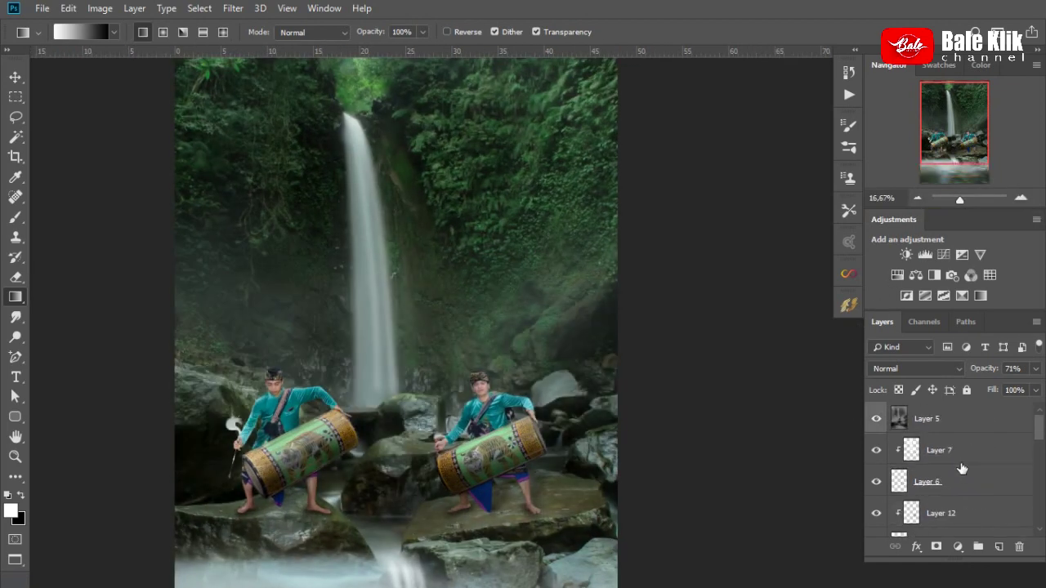
Create a new Soft Light layer filled with 50% neutral gray above Layer 13
click(946, 419)
key(x)
scroll(957, 445, down, 5)
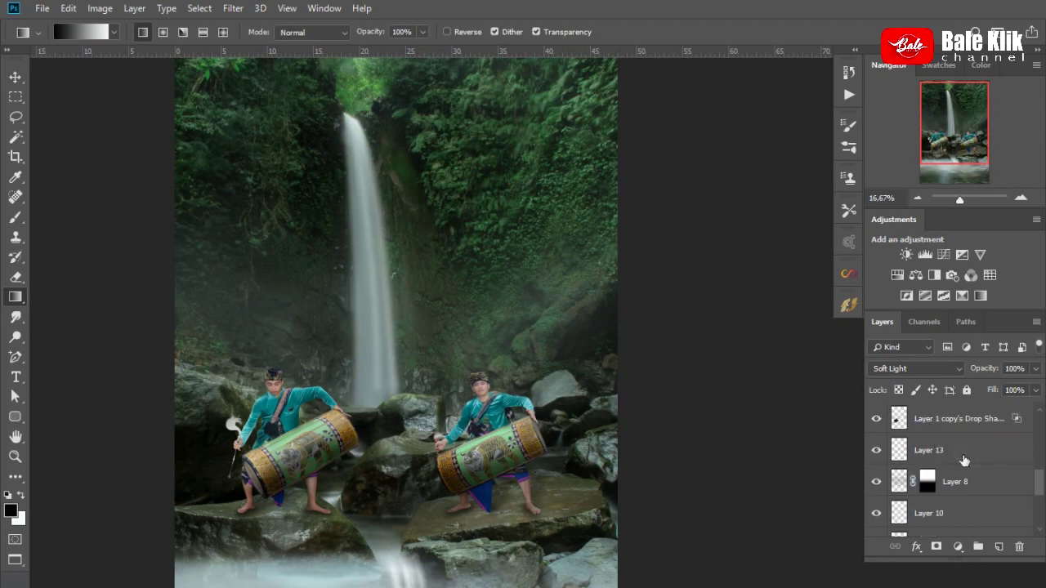
click(965, 462)
alt+click(999, 546)
click(654, 193)
click(653, 215)
click(607, 213)
click(848, 128)
Paint pale e0ebe8 haze across the image with an 89% opacity brush
key(b)
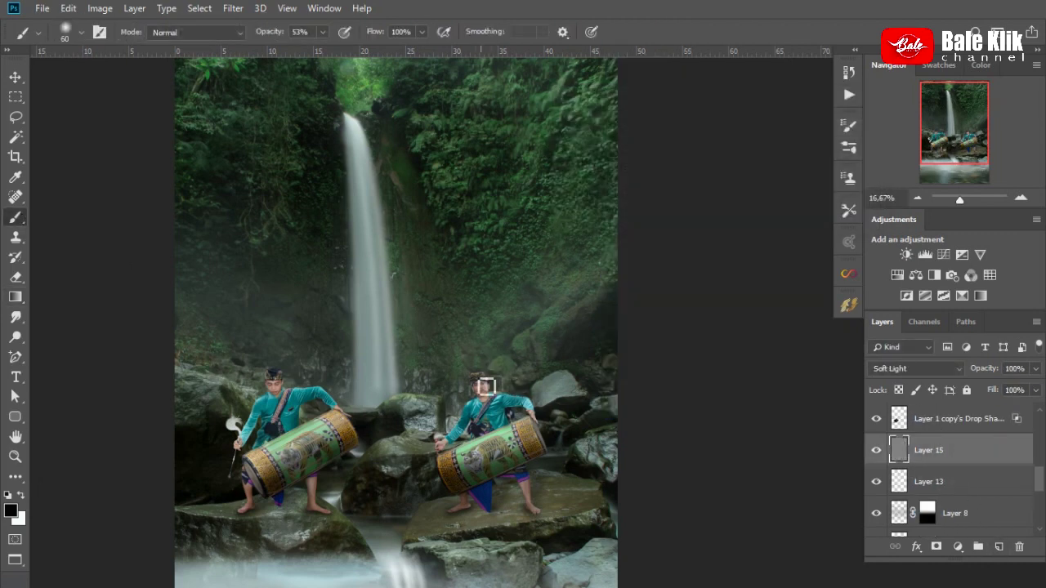
key(i)
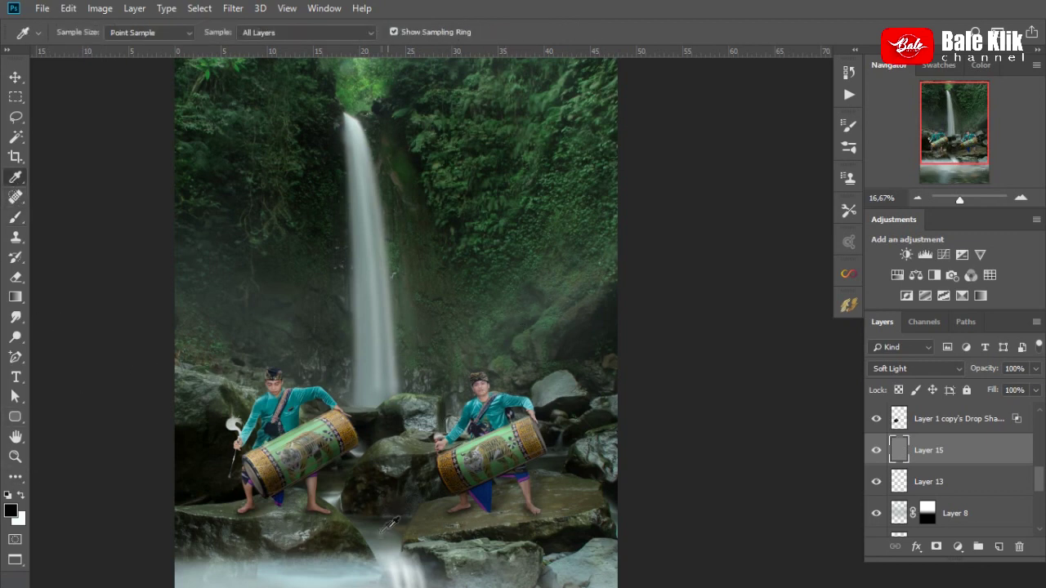
scroll(390, 523, down, 5)
click(367, 470)
scroll(367, 470, up, 3)
scroll(327, 368, up, 1)
key(b)
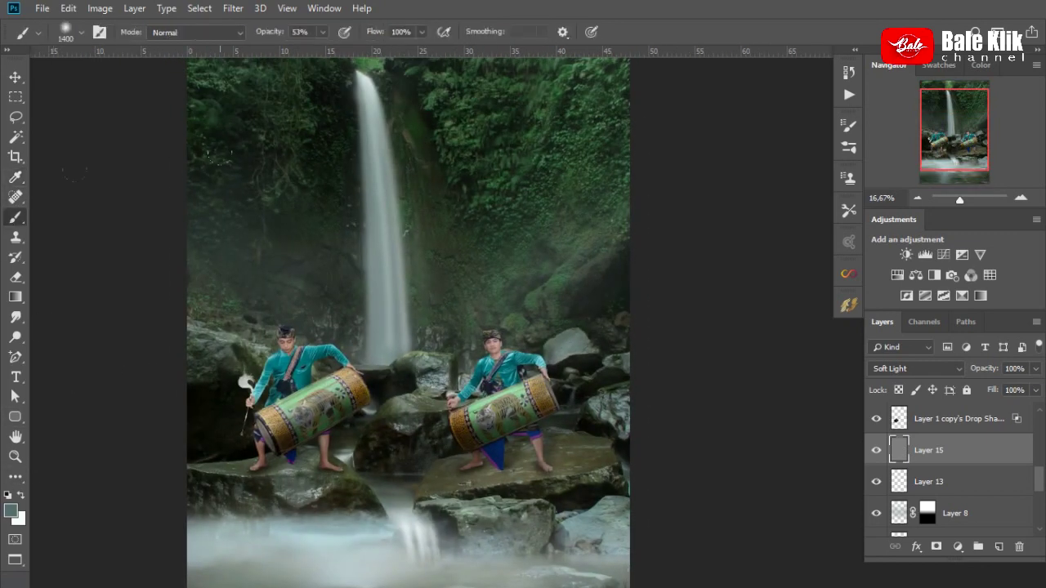
drag(323, 32, 353, 51)
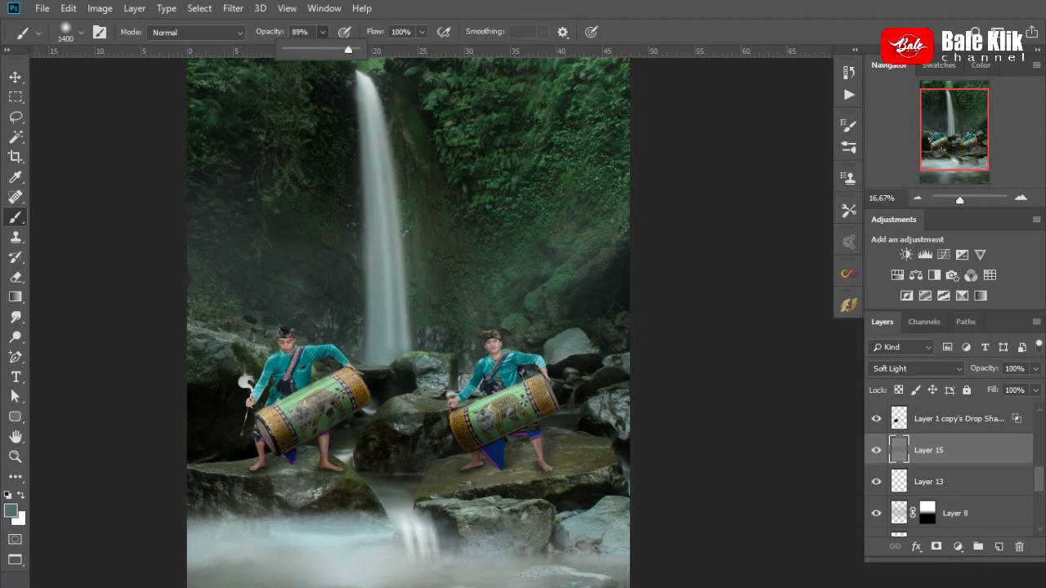
click(11, 508)
click(601, 227)
click(918, 207)
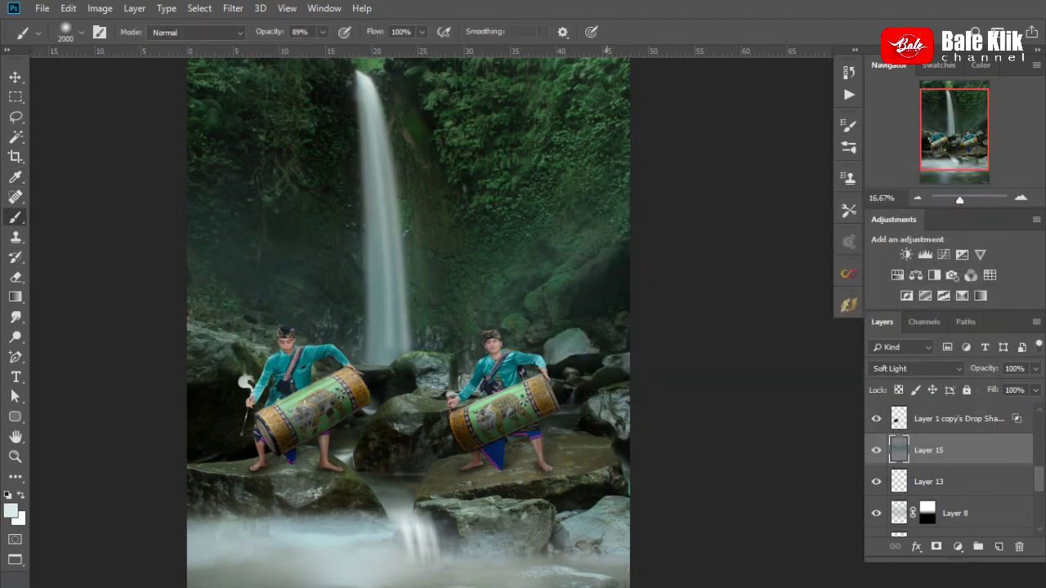
drag(603, 306, 296, 311)
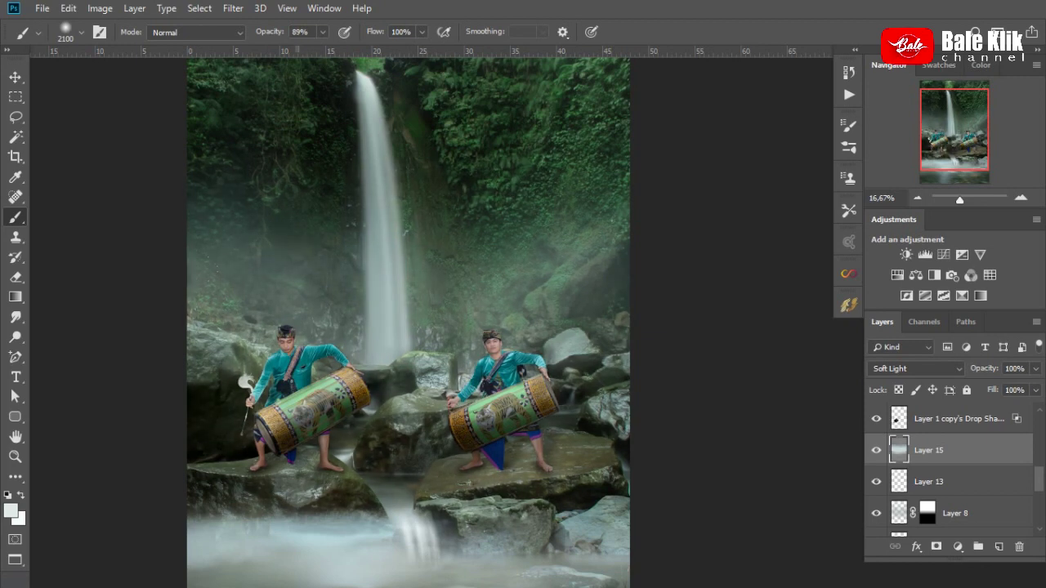
Paint black over the left and lower edges of the image
drag(490, 327, 499, 445)
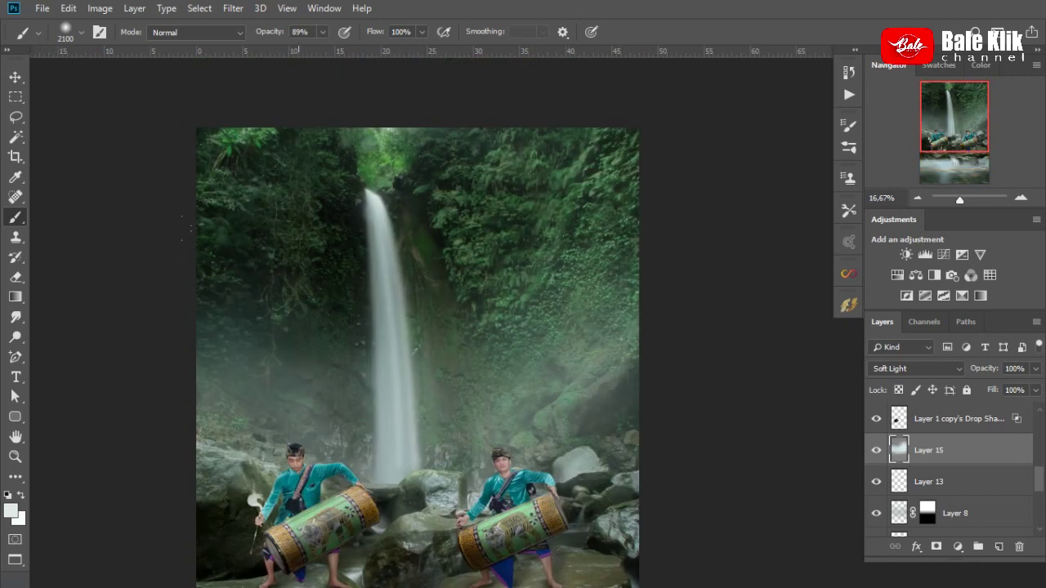
click(919, 198)
click(919, 198)
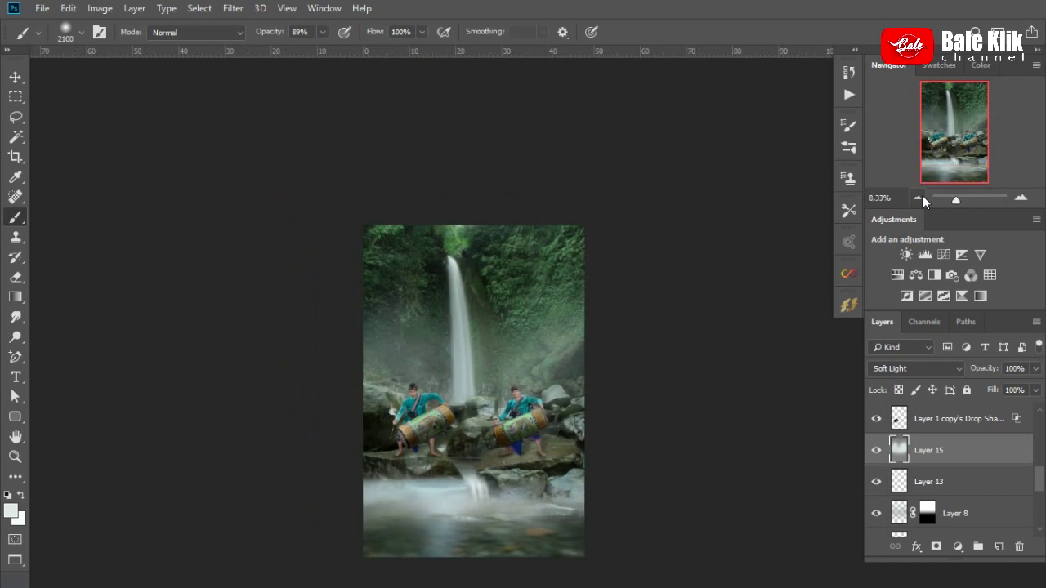
click(1021, 199)
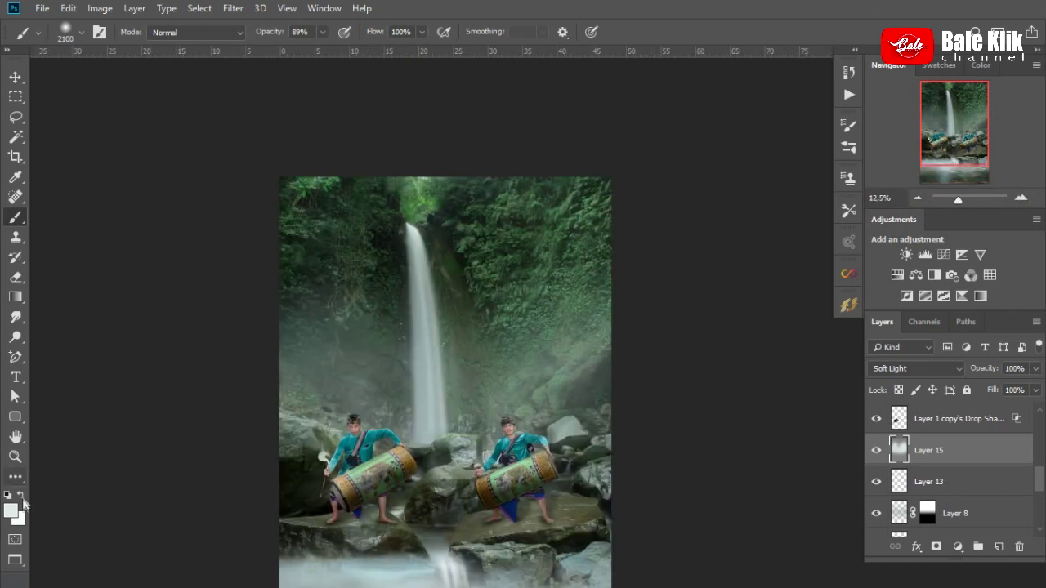
click(12, 510)
click(717, 392)
click(940, 203)
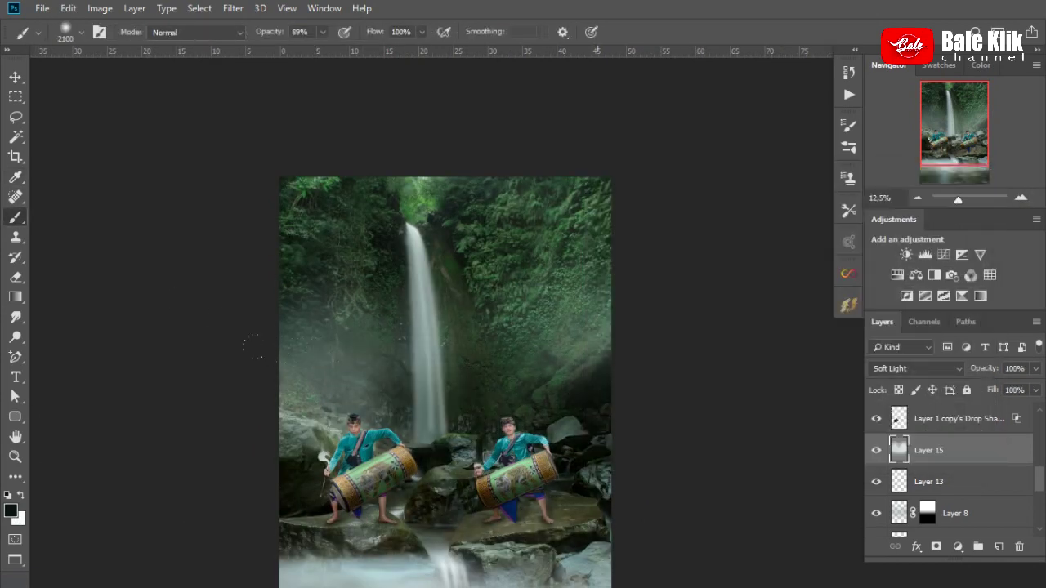
drag(254, 347, 199, 327)
Blur Layer 15 with a 115,8 px Gaussian Blur
click(235, 8)
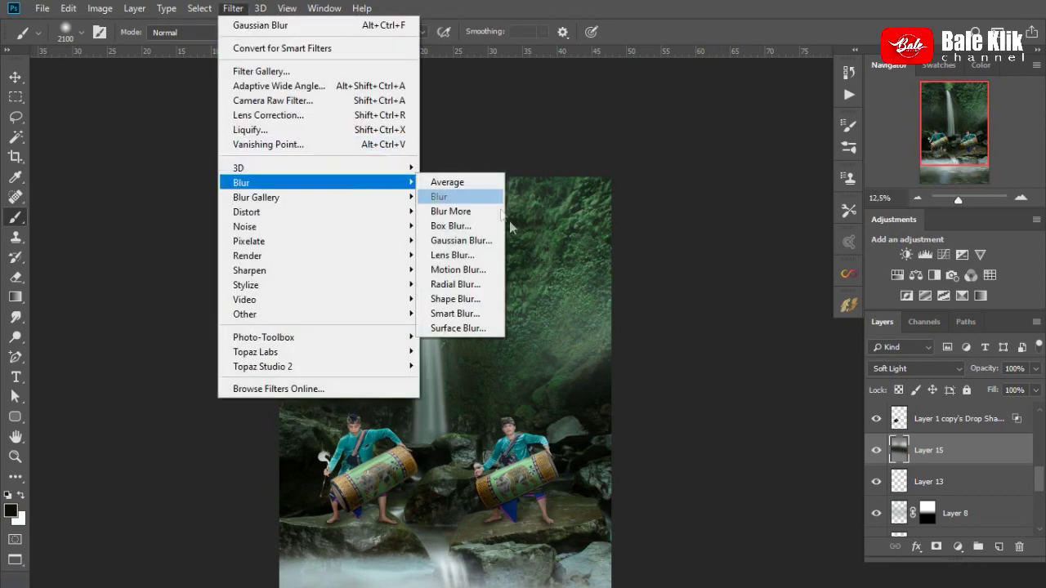
click(458, 243)
drag(882, 355, 895, 355)
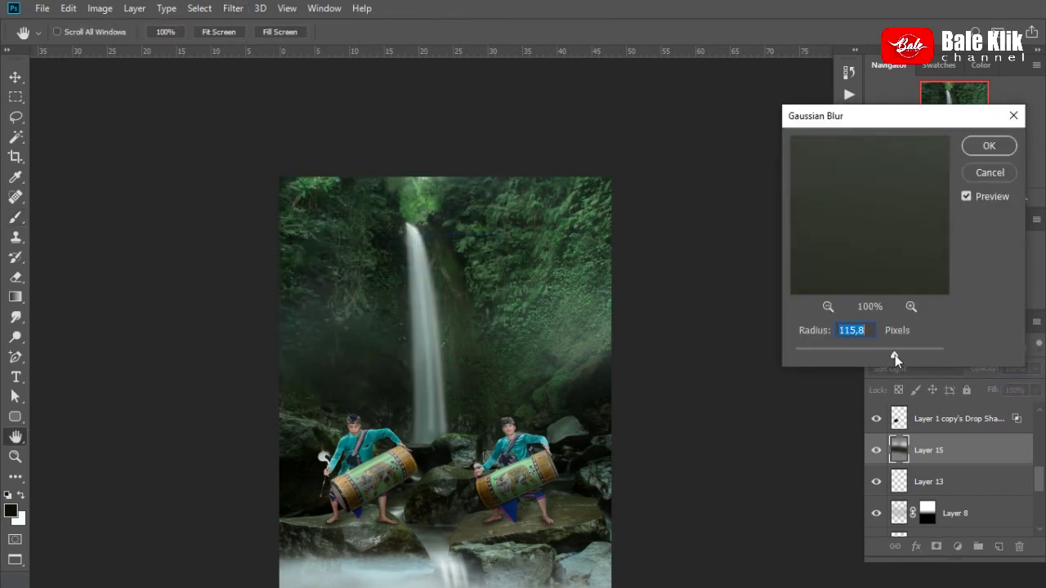
click(987, 148)
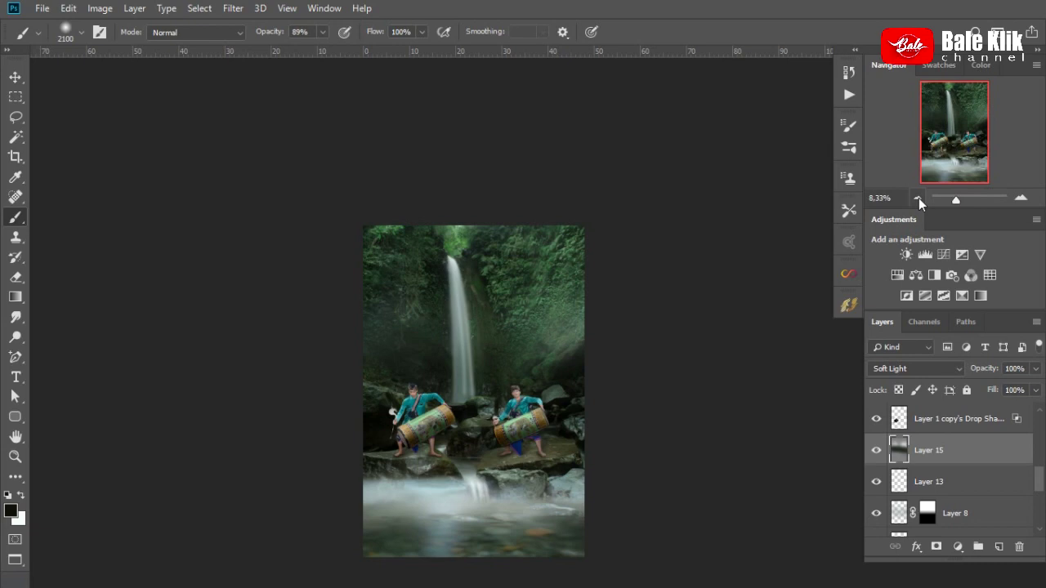
drag(372, 442, 408, 267)
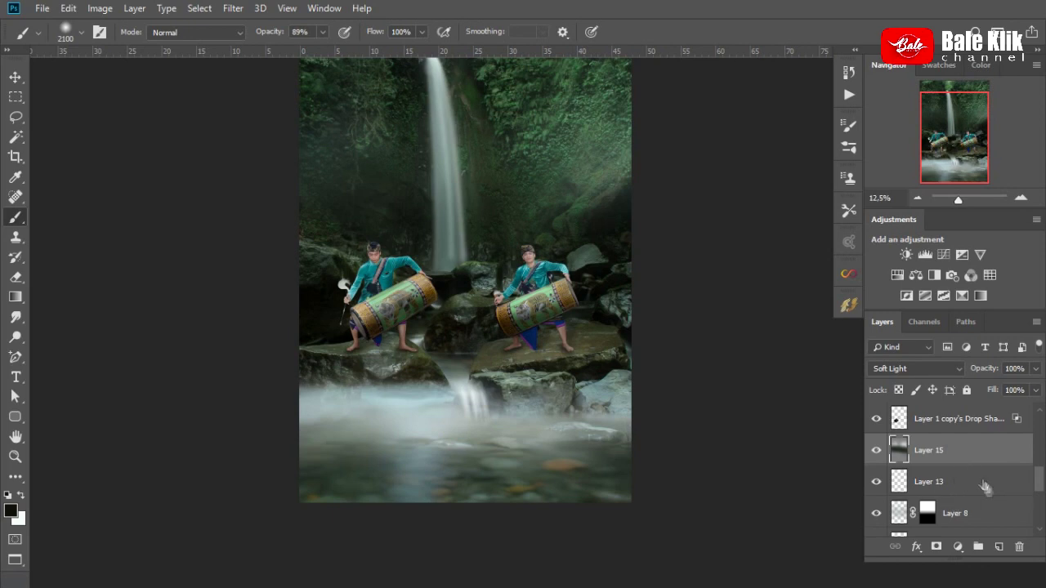
scroll(985, 488, down, 5)
Create a new layer above Layer 7 and select the pool area at the bottom
click(940, 450)
click(876, 451)
key(v)
click(999, 547)
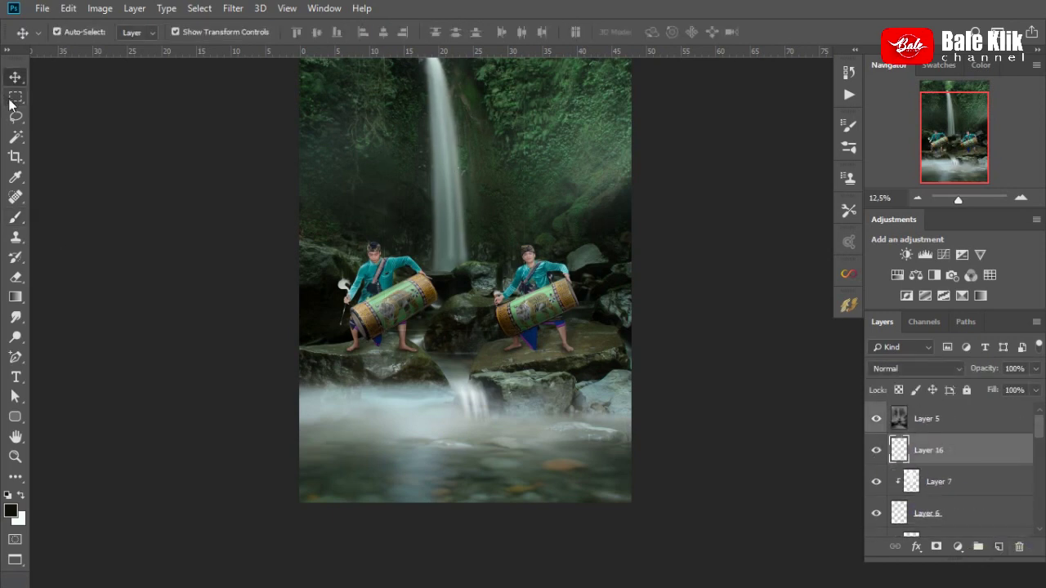
click(15, 97)
drag(695, 392, 243, 506)
Fill the bottom selection with pale cyan dcf5f1 for the mist
key(x)
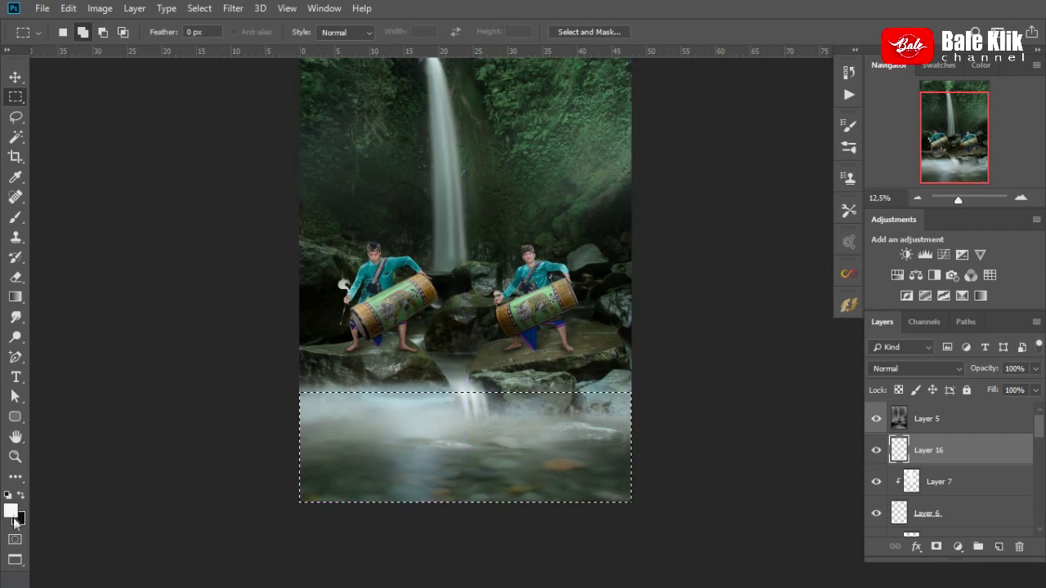
click(12, 513)
click(619, 221)
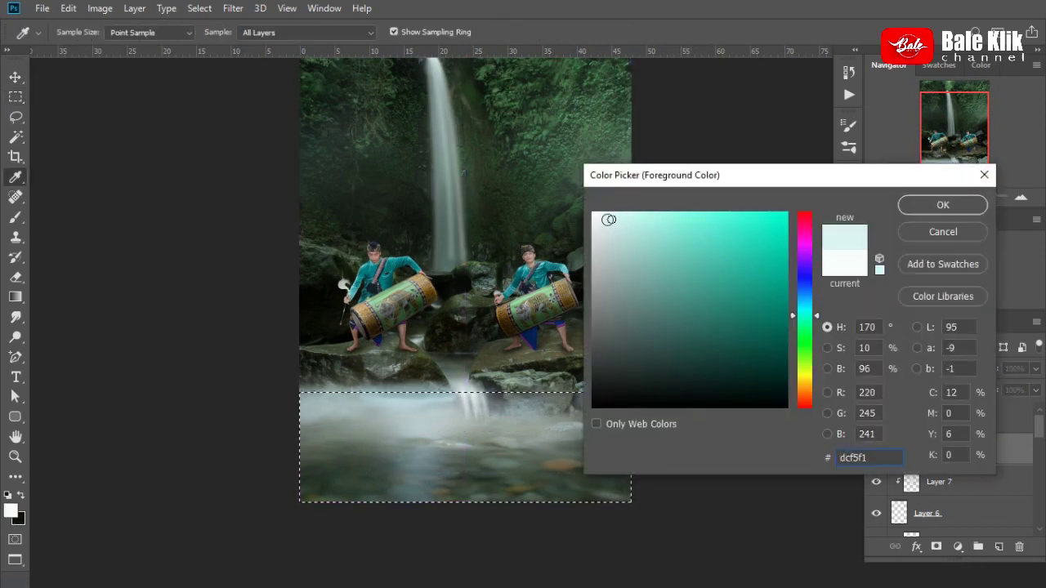
click(943, 205)
click(15, 297)
click(51, 311)
click(618, 482)
Mask Layer 16 with a gradient fading the mist up into the rocks, at 48% opacity
click(936, 547)
right_click(15, 297)
click(75, 297)
click(25, 495)
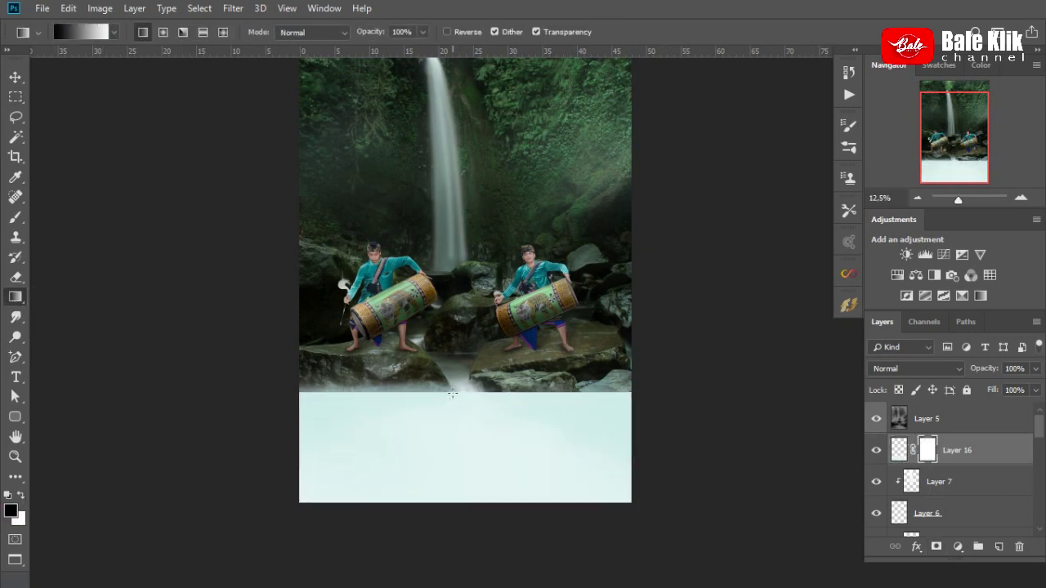
drag(459, 427, 460, 430)
drag(1036, 368, 998, 386)
Add a darkening Curves 1 adjustment clipped to Layer 16
click(959, 547)
click(1004, 352)
drag(709, 343, 709, 380)
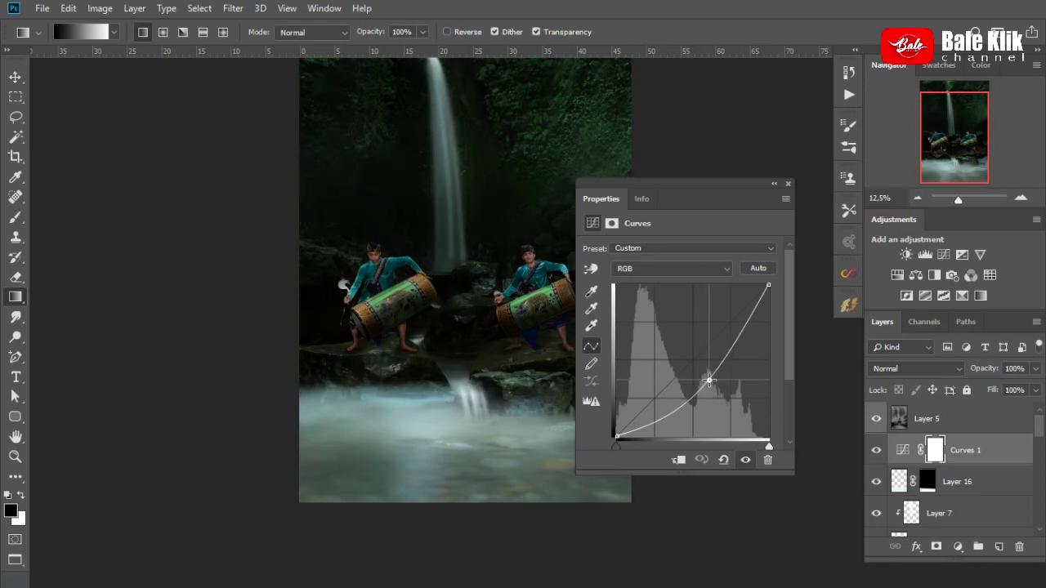
click(788, 184)
key(ctrl+alt+g)
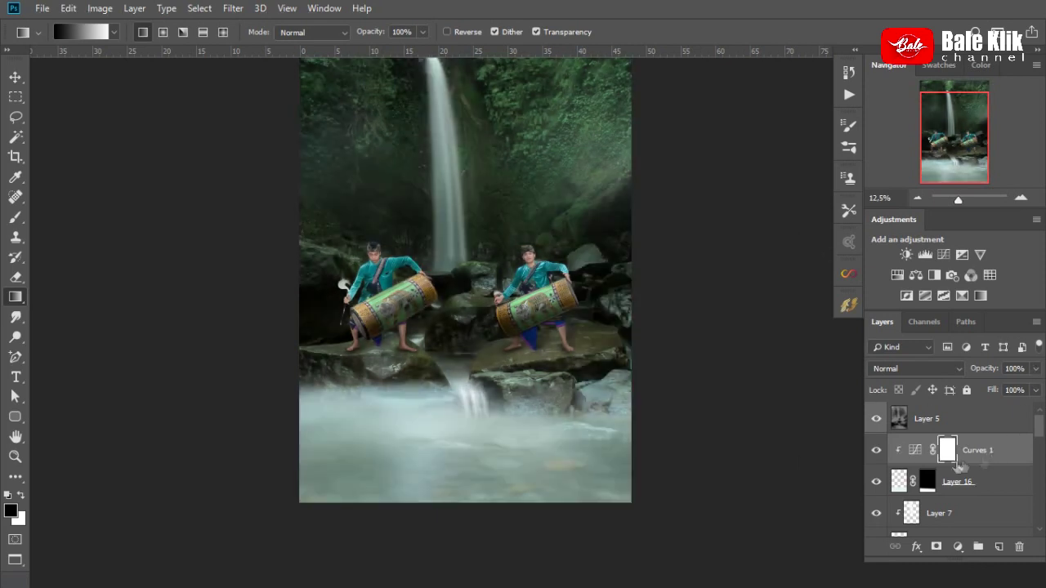
Steepen the Curves 1 curve and lower Layer 16 to 33% opacity
click(930, 484)
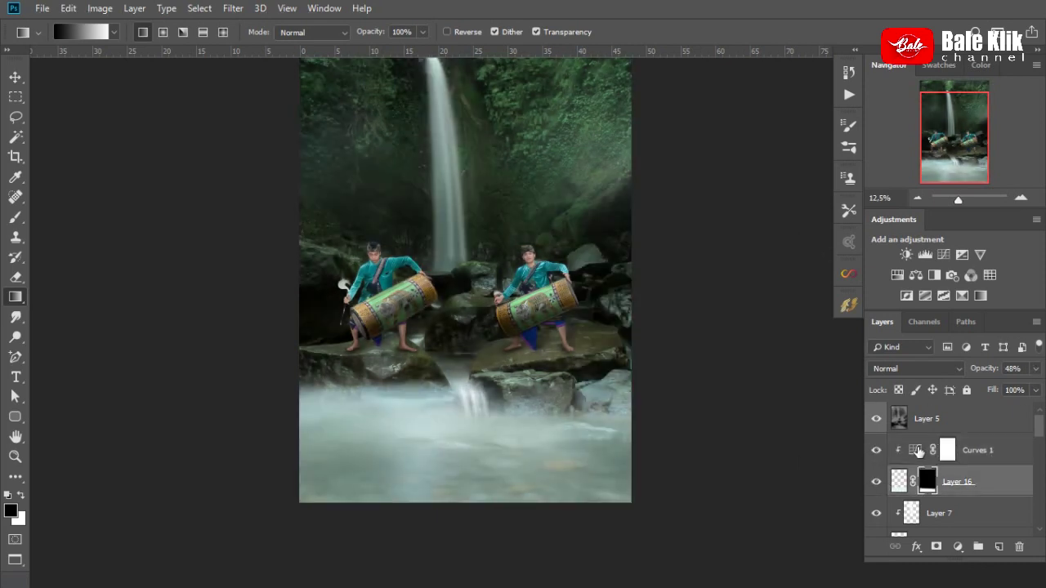
double_click(918, 452)
drag(712, 381, 734, 387)
click(952, 482)
click(1035, 368)
drag(998, 386, 987, 393)
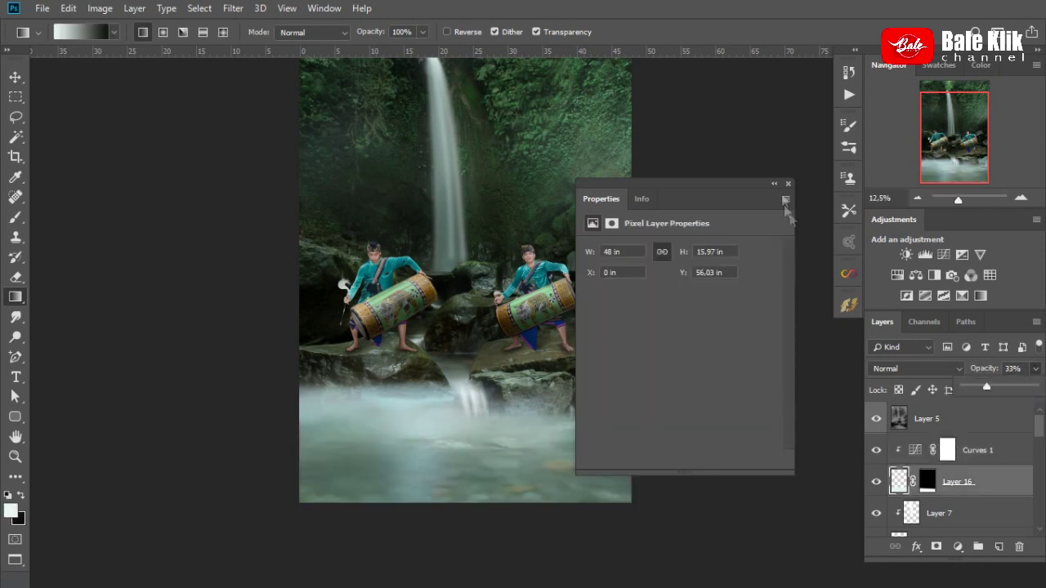
Try a radial Gradient Fill layer above Curves 1, then cancel it
click(787, 183)
click(973, 450)
key(d)
click(958, 547)
click(952, 289)
click(829, 232)
click(827, 259)
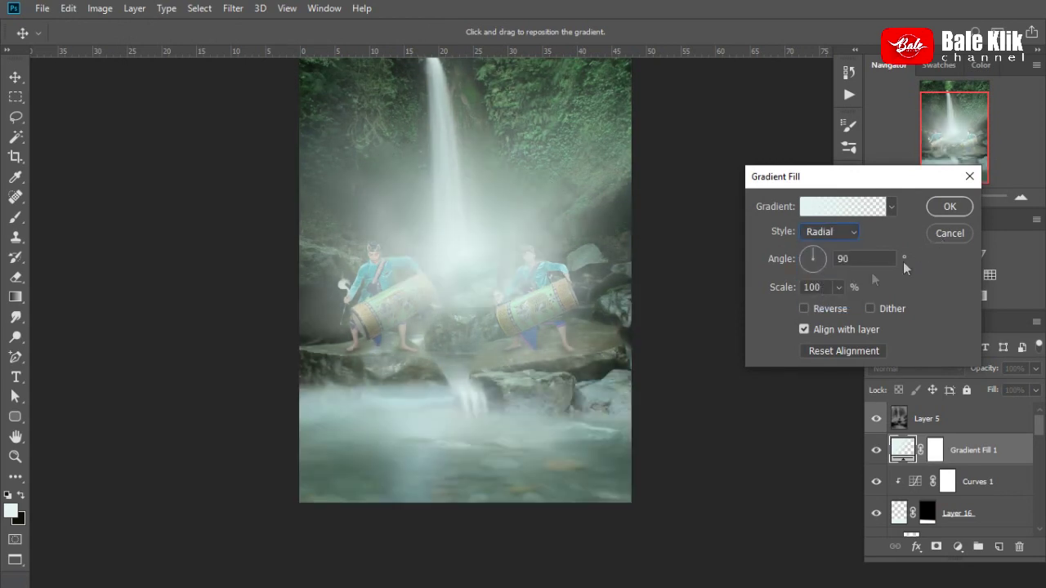
click(834, 310)
click(834, 309)
key(Escape)
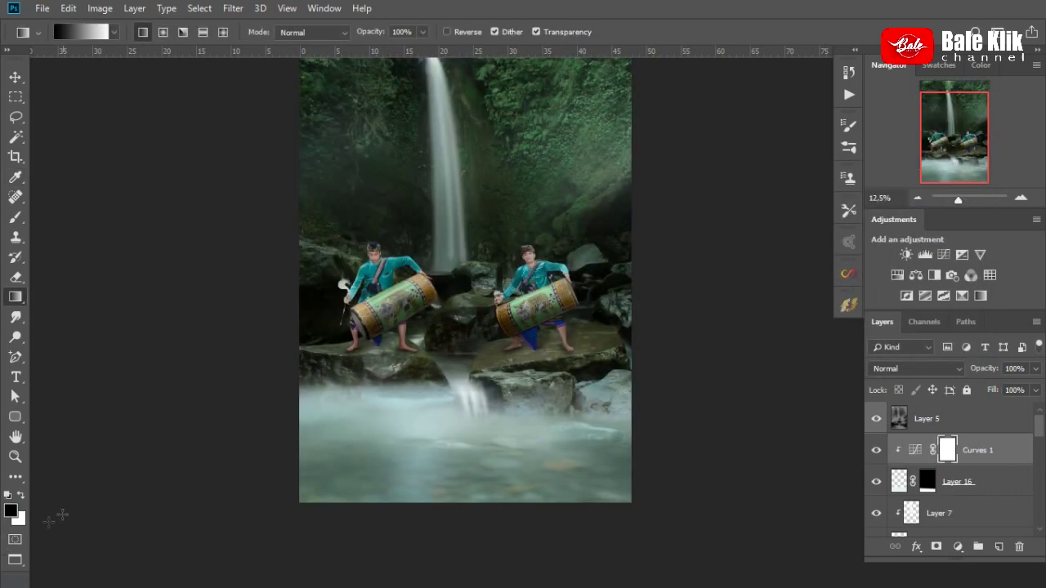
Set the foreground colour to black
click(22, 496)
click(11, 511)
click(621, 458)
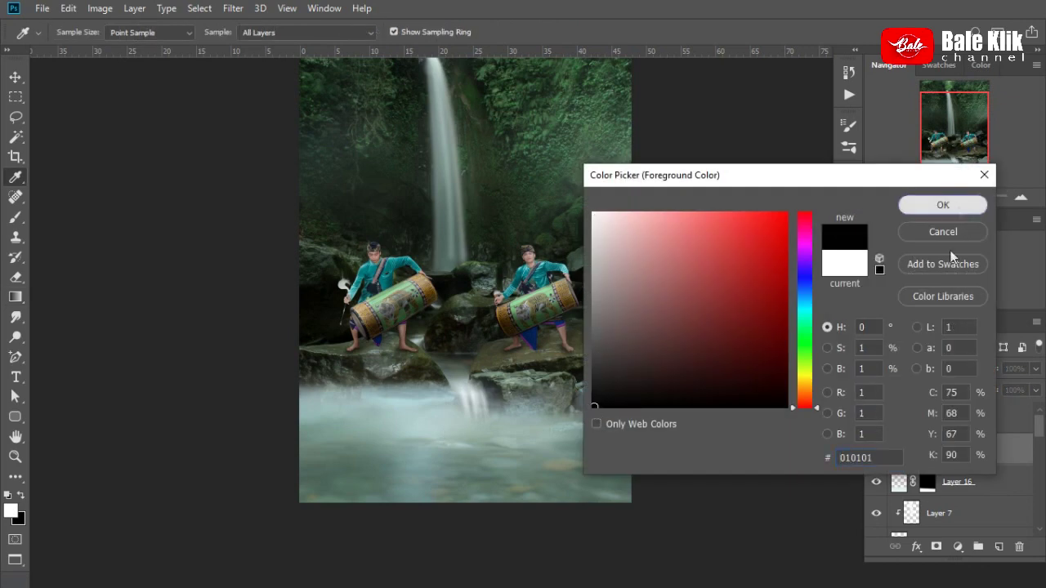
click(943, 202)
click(960, 547)
click(940, 287)
click(954, 236)
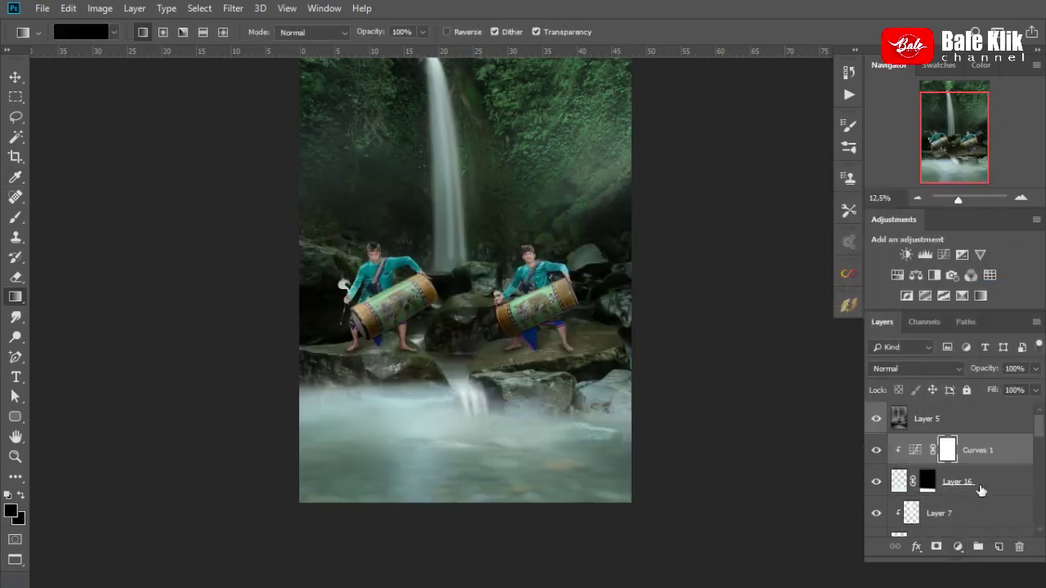
click(979, 489)
key(x)
key(x)
click(981, 450)
Add a black, reversed radial Gradient Fill 1 layer with its centre shifted lower
click(961, 547)
click(940, 288)
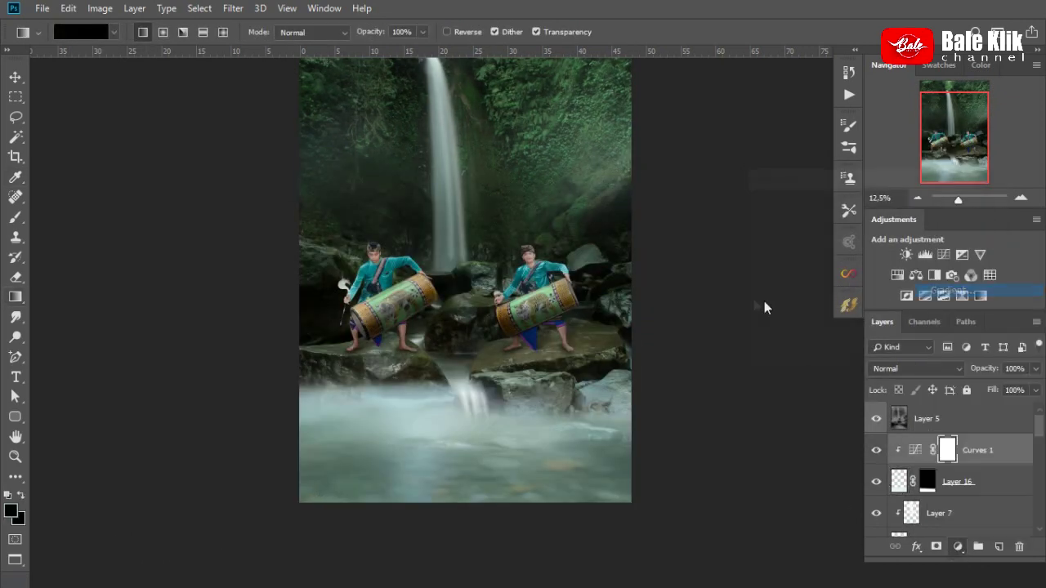
click(850, 236)
click(817, 262)
click(804, 308)
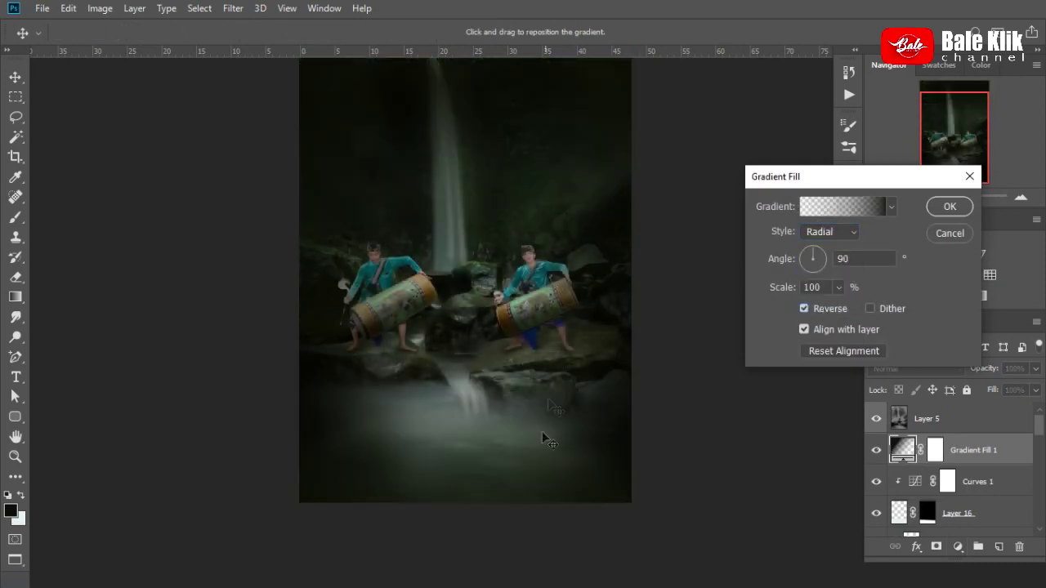
drag(541, 431, 530, 472)
click(950, 207)
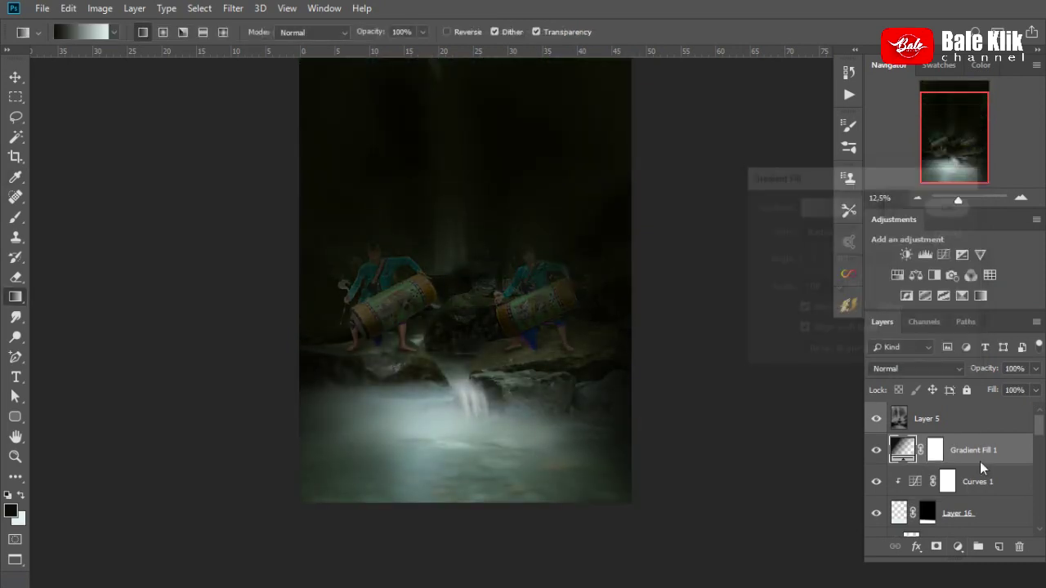
Toggle Gradient Fill 1 off and on to compare the edge darkening
click(877, 450)
click(877, 451)
double_click(915, 450)
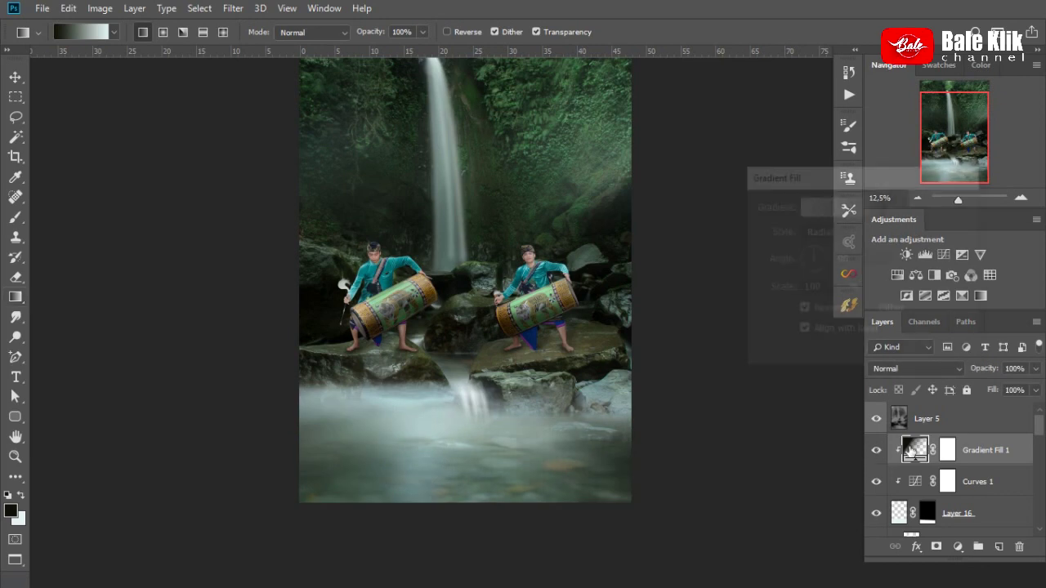
Reduce the radial gradient fill's scale to 89%
mouse_move(838, 287)
mouse_down()
mouse_move(875, 306)
mouse_move(833, 310)
mouse_up()
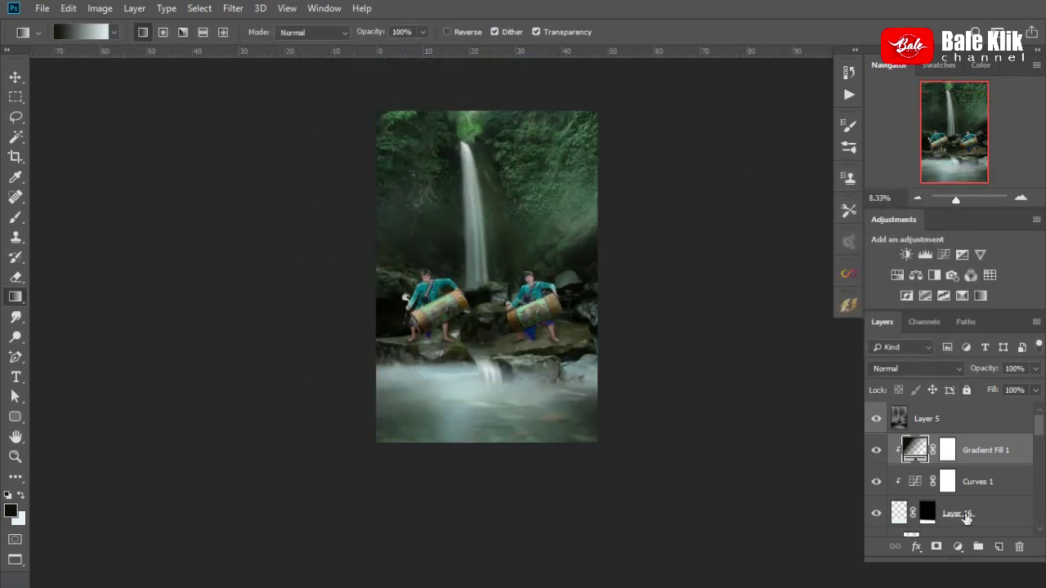
scroll(949, 482, down, 1)
click(950, 483)
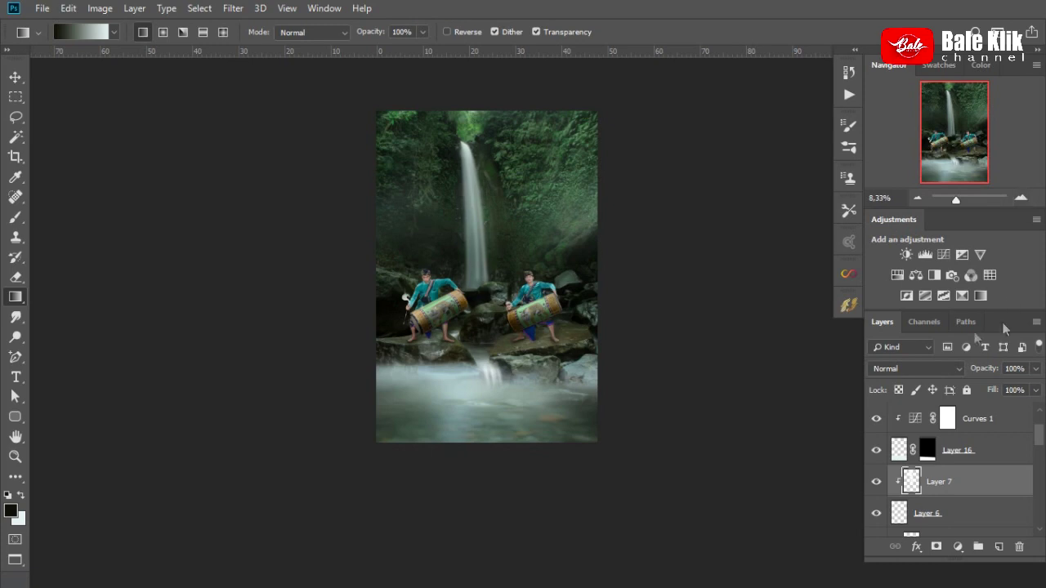
Toggle Layer 15 and Layer 8 visibility to compare the haze and glow
scroll(948, 482, down, 3)
scroll(948, 482, down, 1)
click(931, 513)
click(877, 513)
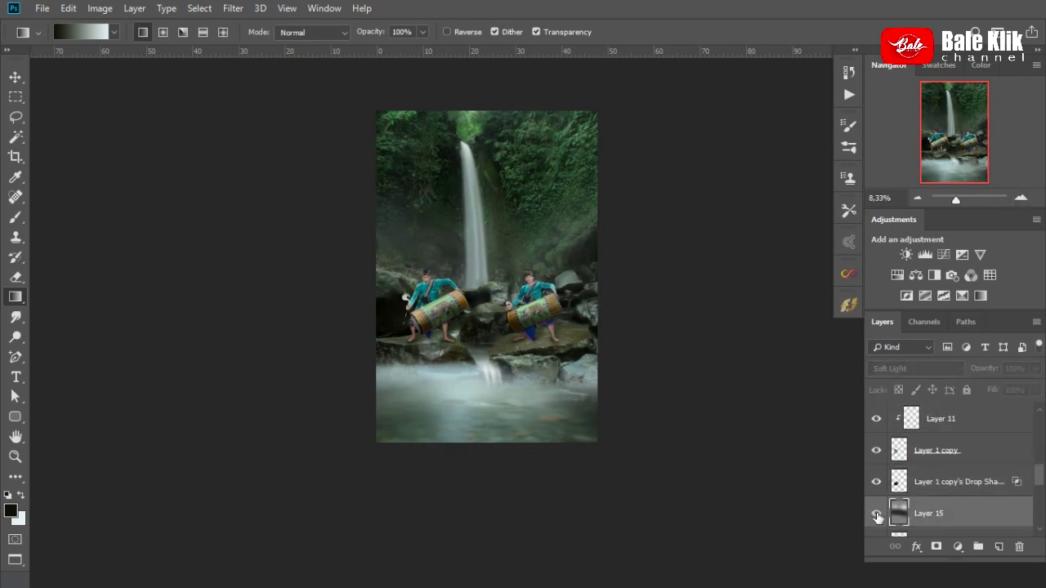
scroll(876, 491, down, 2)
click(932, 482)
scroll(899, 464, down, 1)
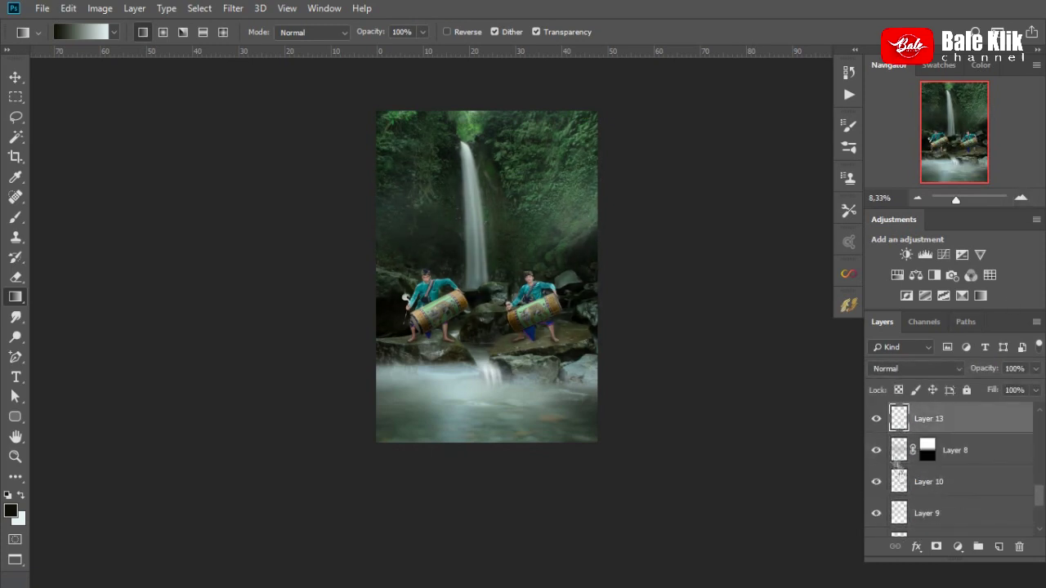
click(899, 458)
click(877, 450)
click(877, 450)
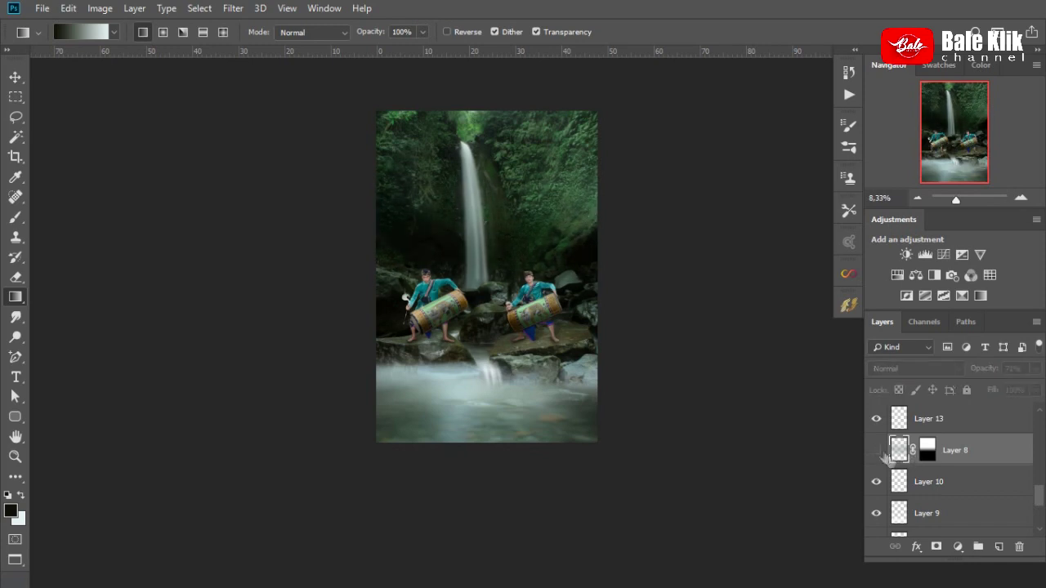
click(877, 450)
scroll(899, 458, up, 2)
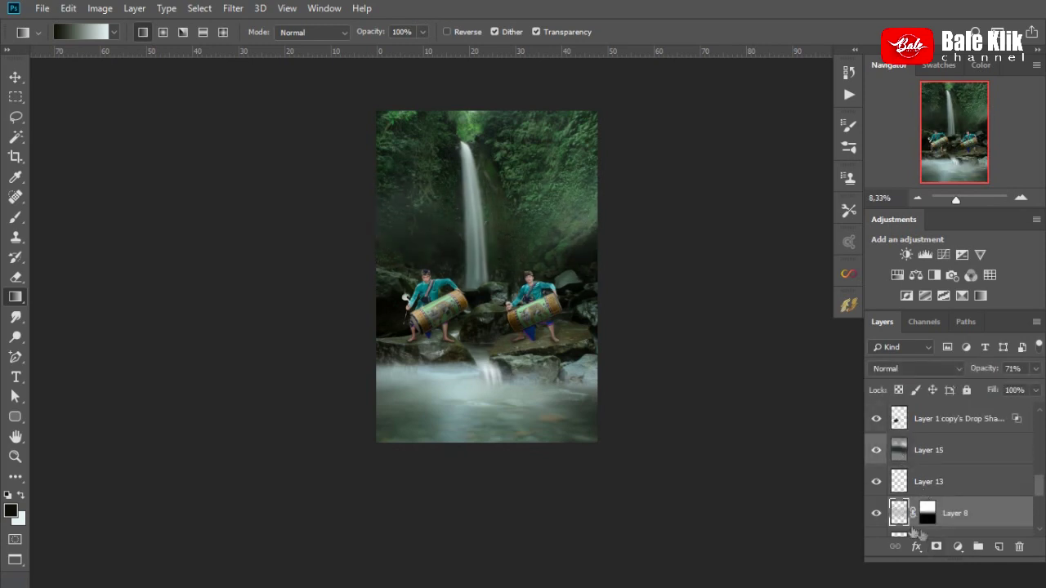
Hide and delete Layer 15
click(877, 513)
scroll(899, 491, up, 2)
click(875, 513)
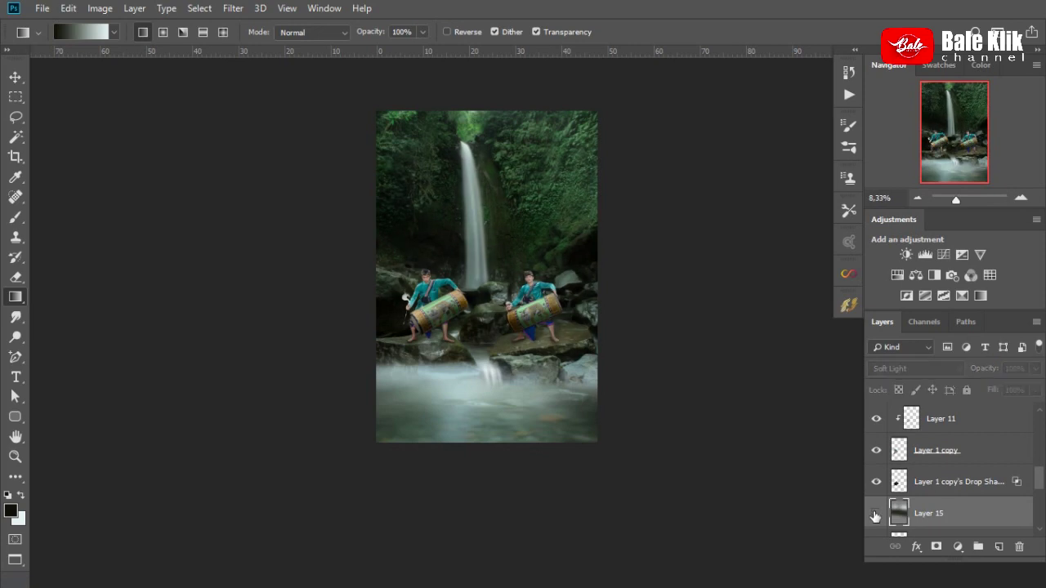
key(Delete)
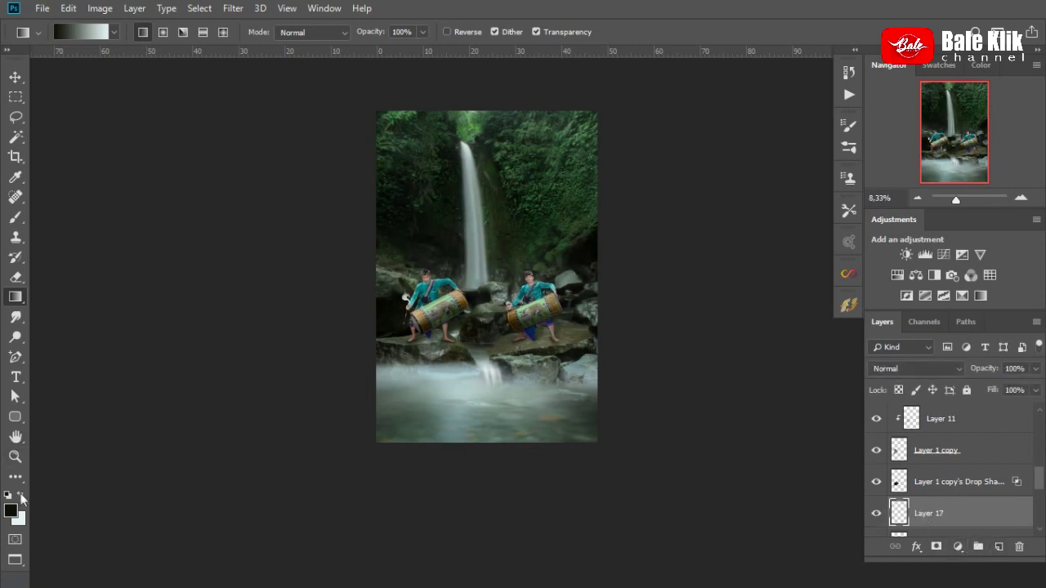
Paint sampled grey-green haze over the waterfall and cliffs with a soft brush at 47% opacity
click(21, 497)
key(i)
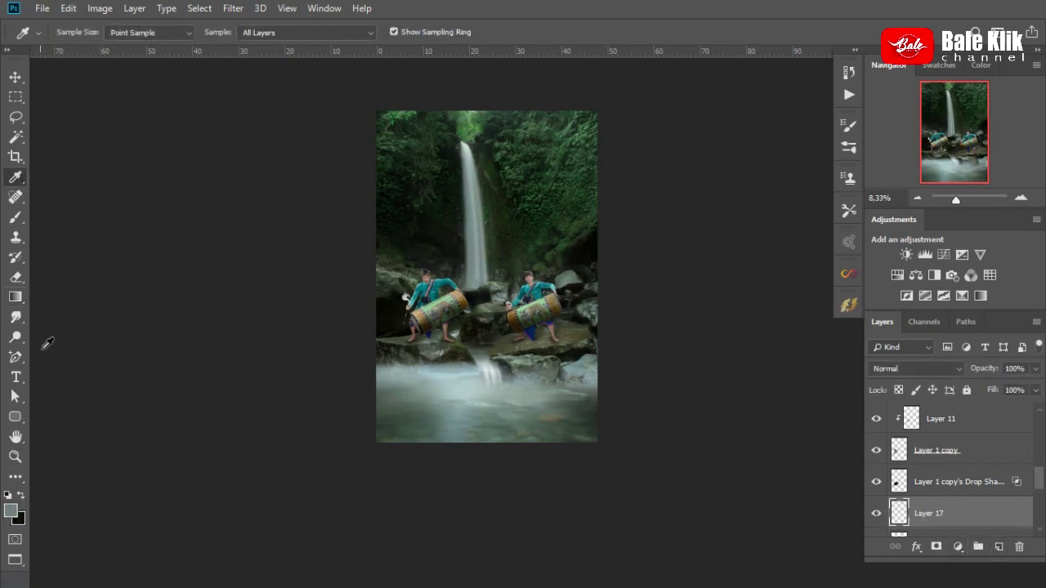
key(b)
click(323, 32)
click(554, 225)
mouse_move(572, 246)
mouse_down()
mouse_move(409, 237)
mouse_move(445, 245)
mouse_up()
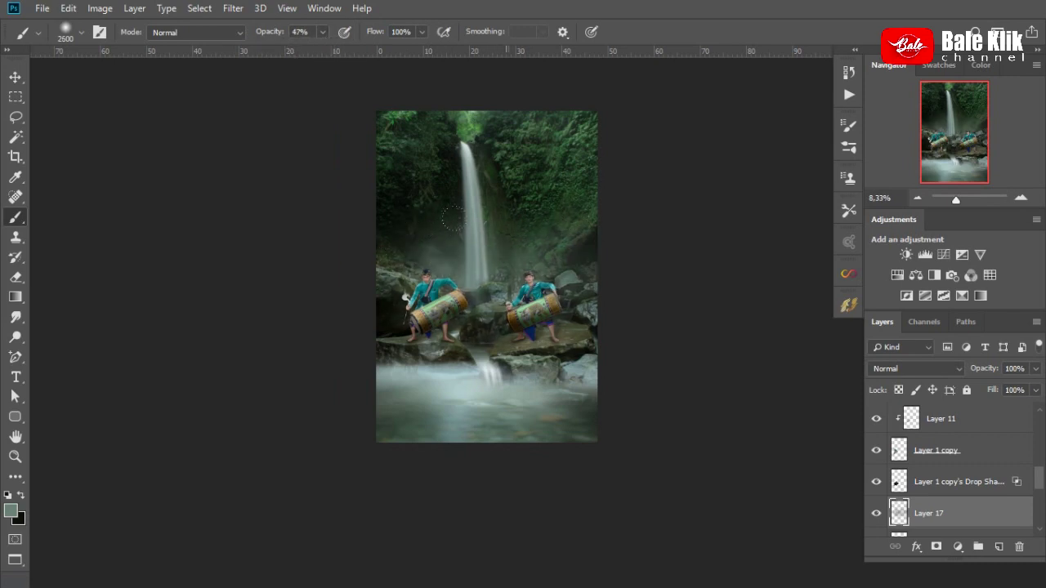
key(bracketright)
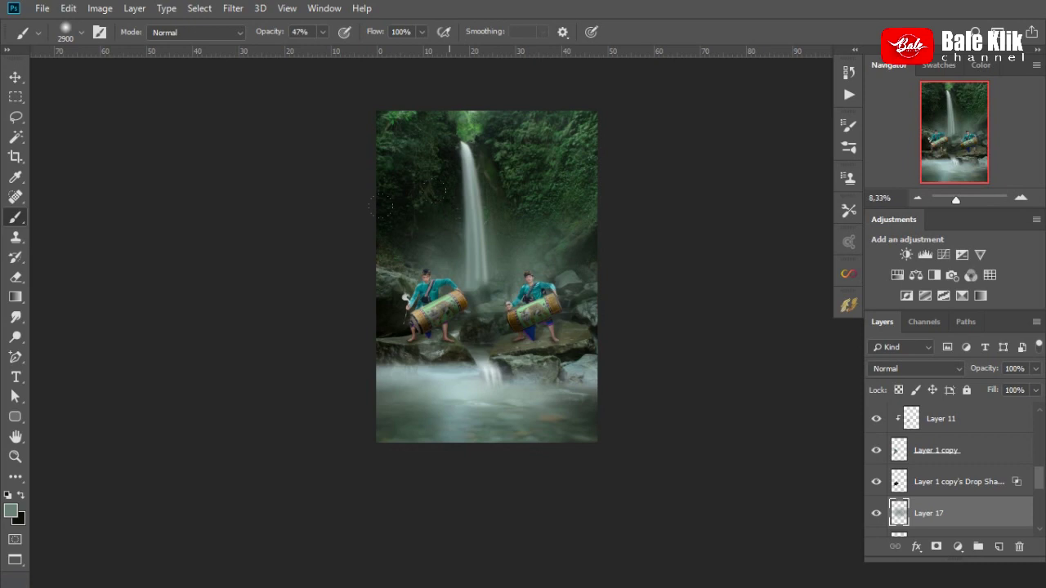
mouse_move(438, 189)
mouse_down()
mouse_move(453, 156)
mouse_move(433, 214)
mouse_up()
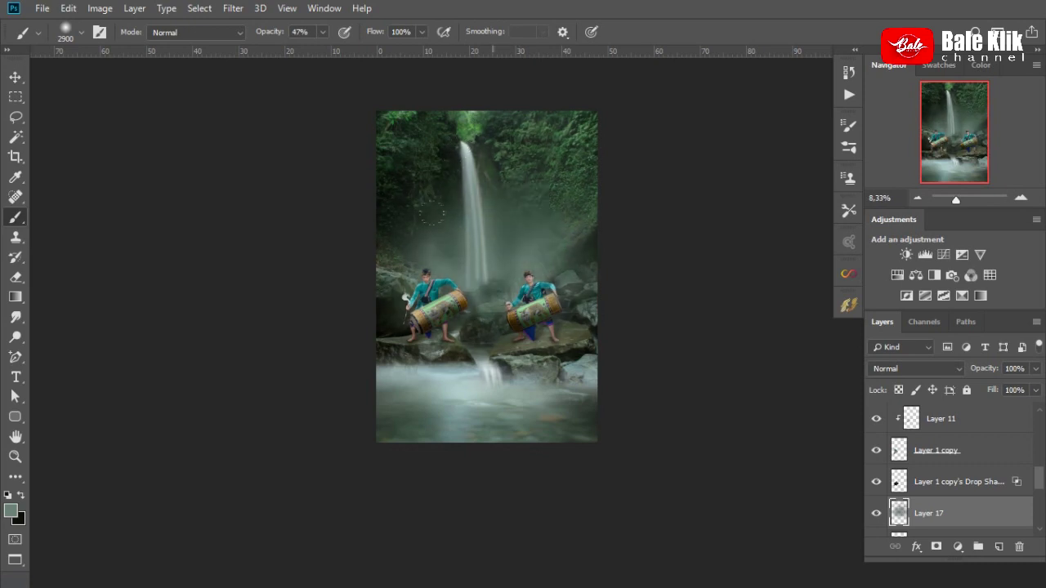
mouse_move(403, 160)
mouse_down()
mouse_move(437, 148)
mouse_move(425, 170)
mouse_up()
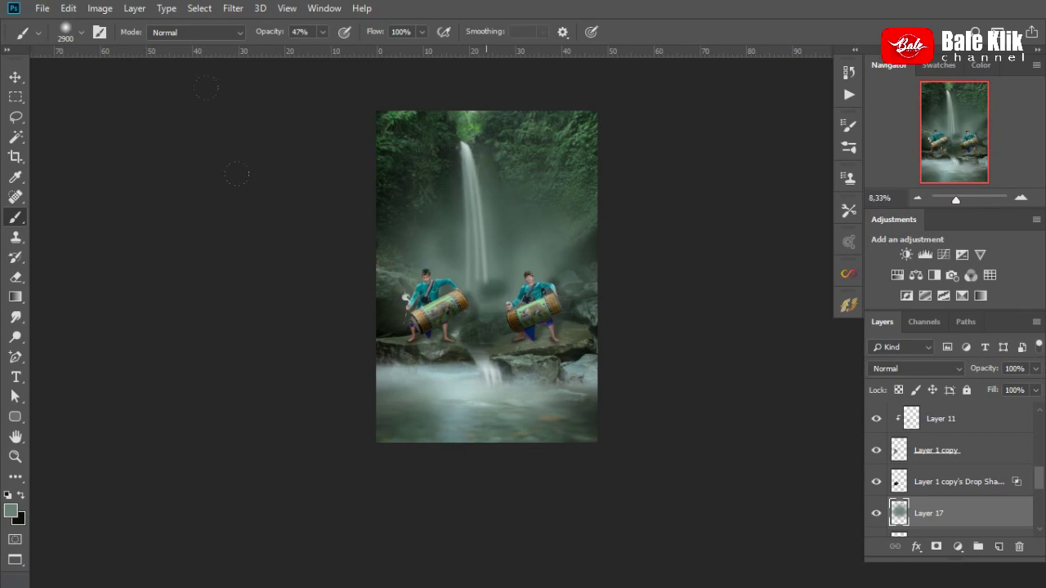
scroll(530, 322, up, 2)
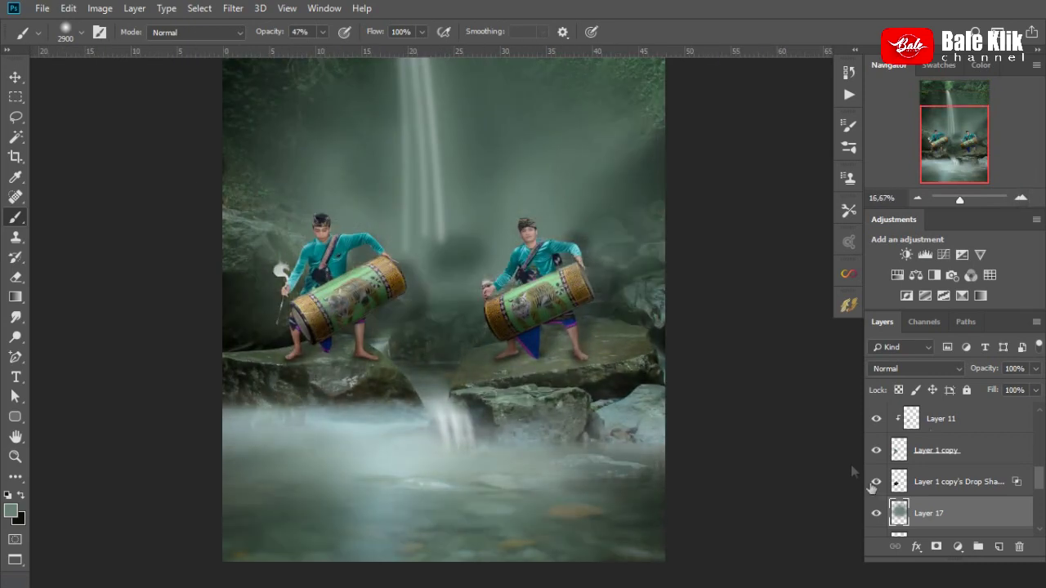
Mask Layer 1 copy's drop shadow and fade it with a black-to-white (ffffff) gradient
click(921, 482)
click(876, 481)
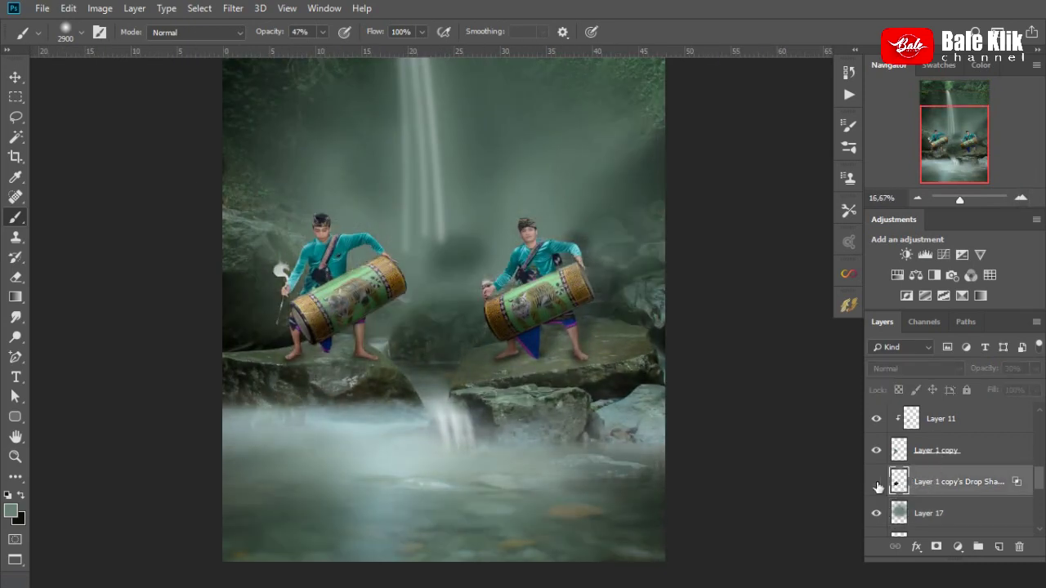
click(937, 546)
key(g)
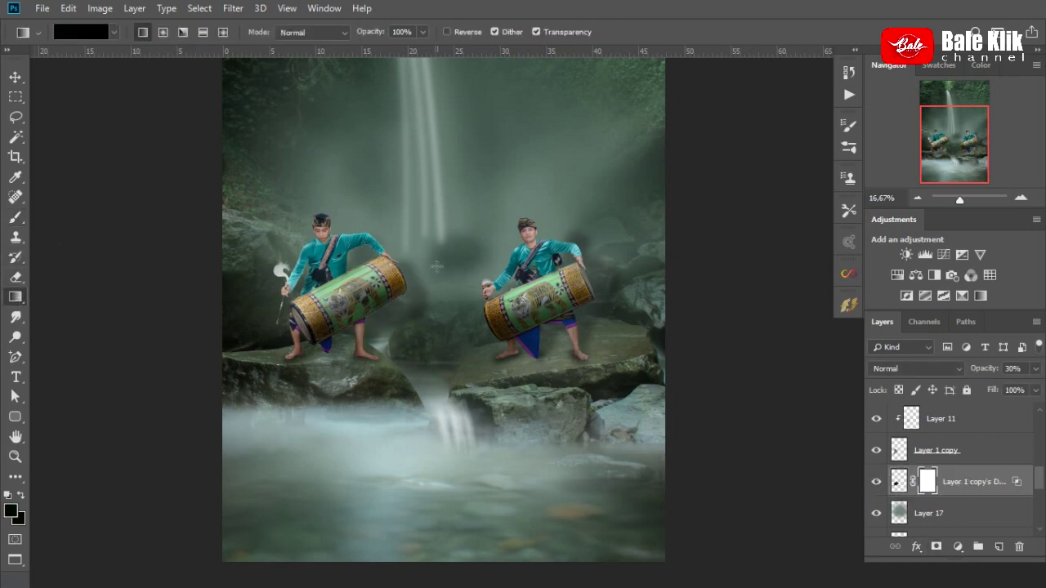
drag(360, 333, 406, 273)
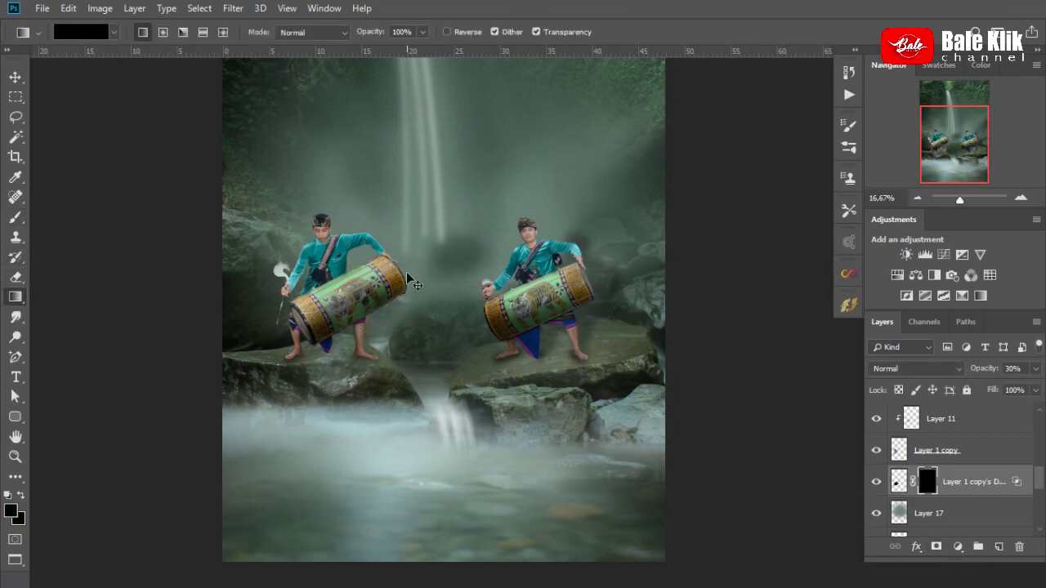
key(ctrl+z)
click(20, 519)
text(ffffff)
click(943, 204)
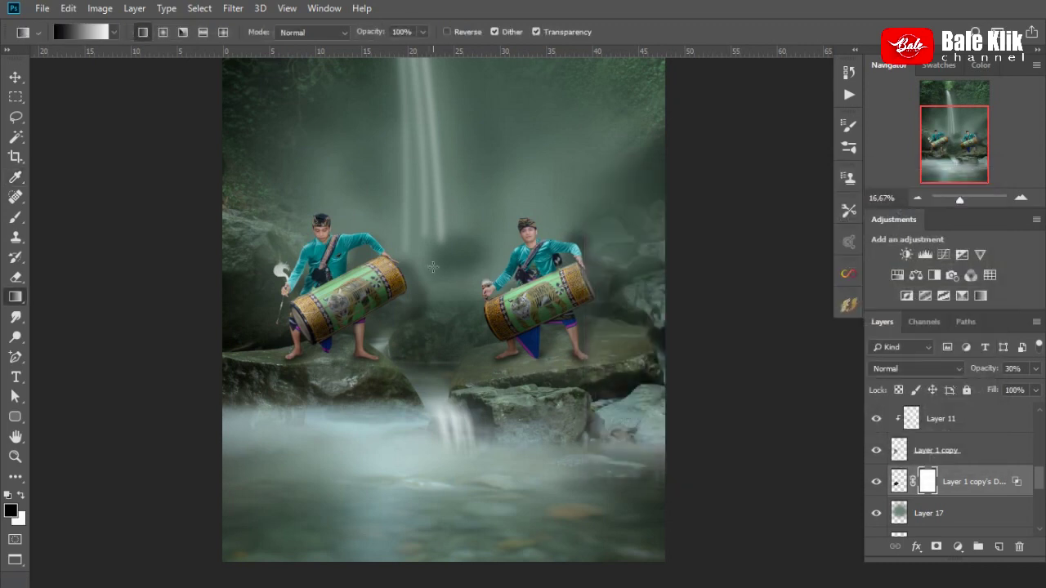
drag(372, 325, 373, 326)
scroll(967, 452, up, 1)
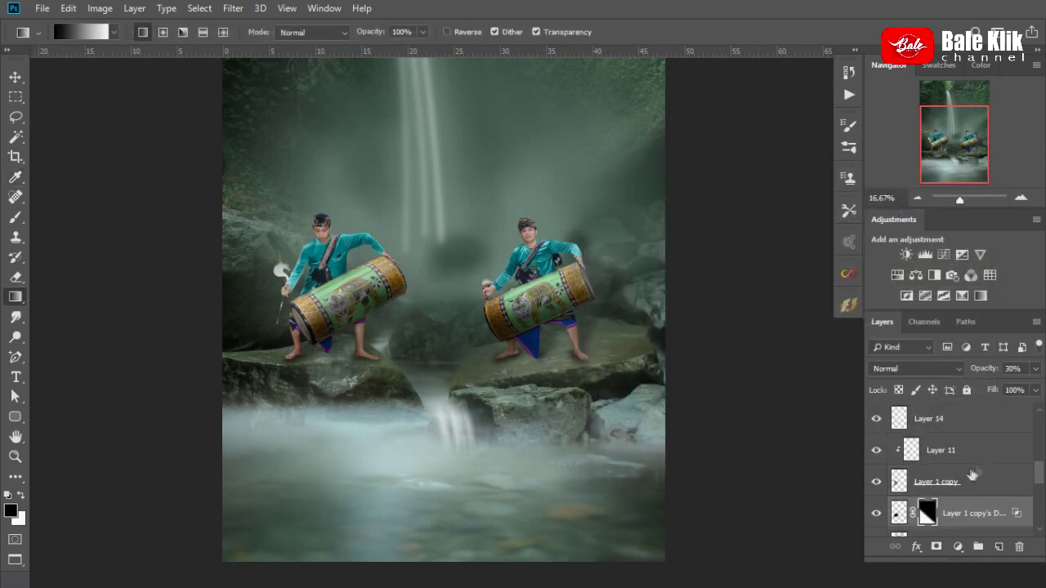
scroll(908, 474, up, 2)
Mask Layer 2's drop shadow and fade it with a black-to-white gradient
click(899, 450)
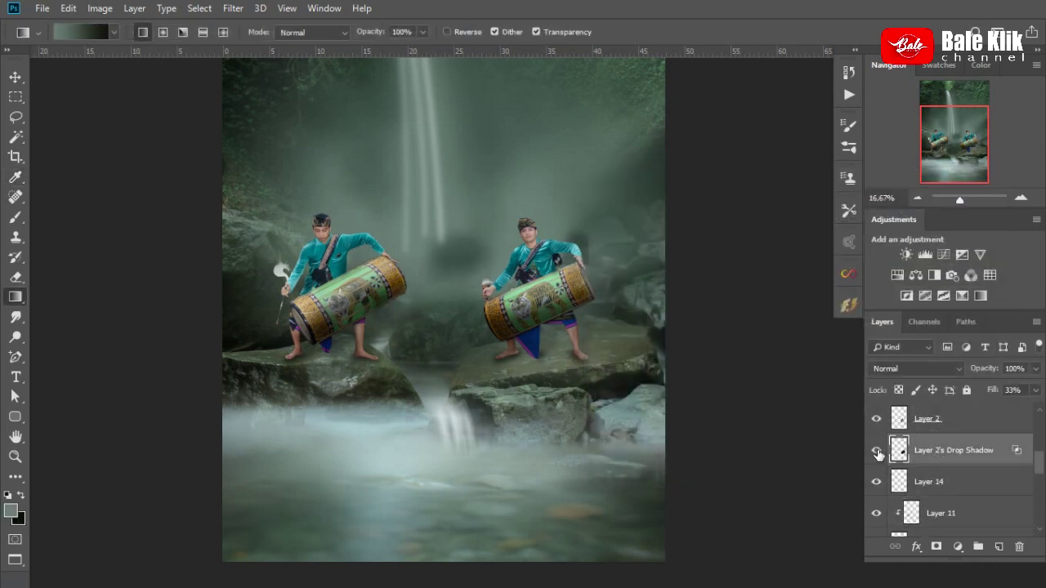
click(937, 547)
key(d)
drag(542, 314, 543, 316)
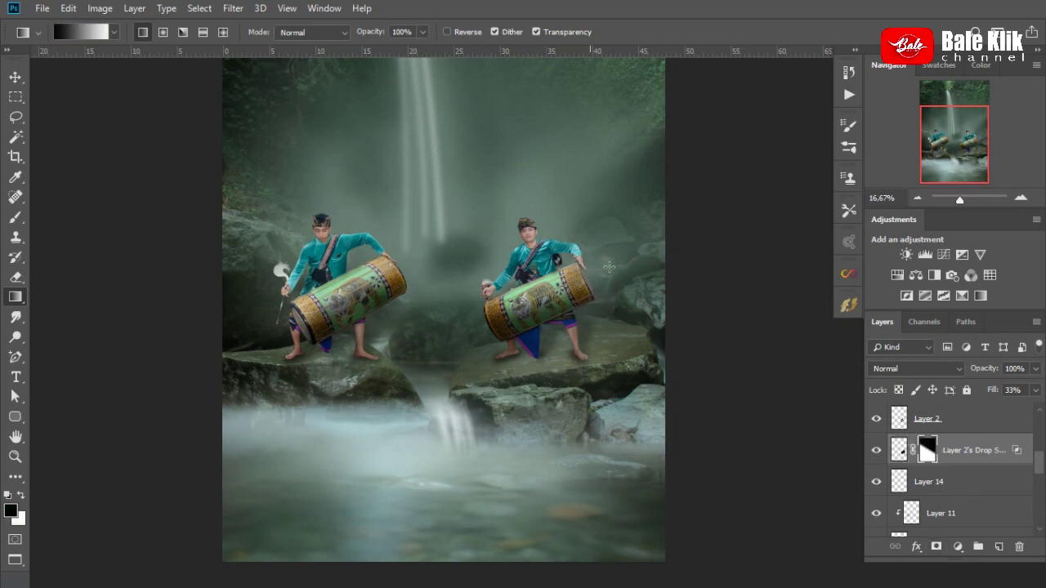
click(920, 197)
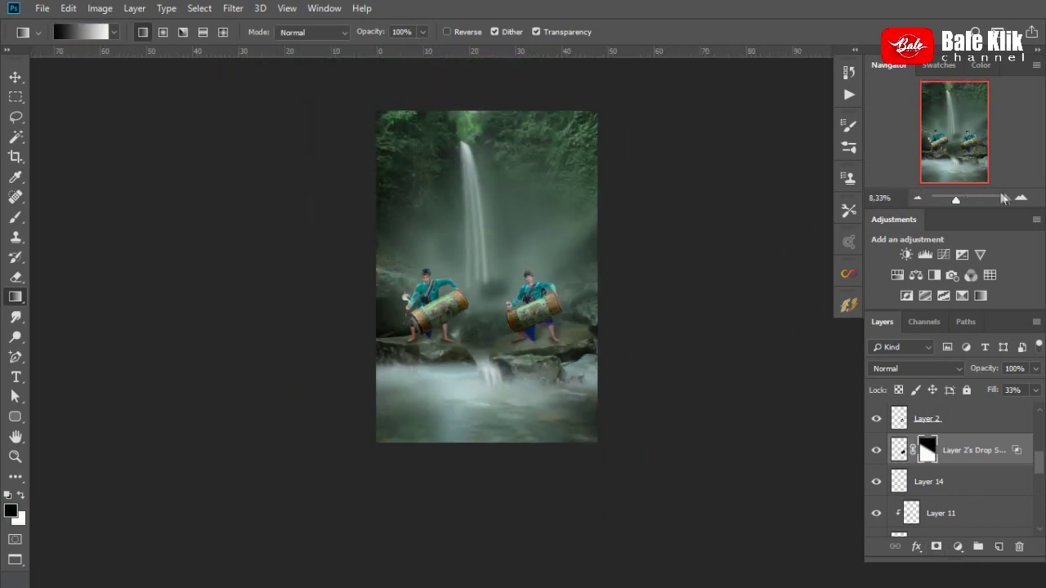
click(1021, 198)
click(1021, 198)
key(ctrl+plus)
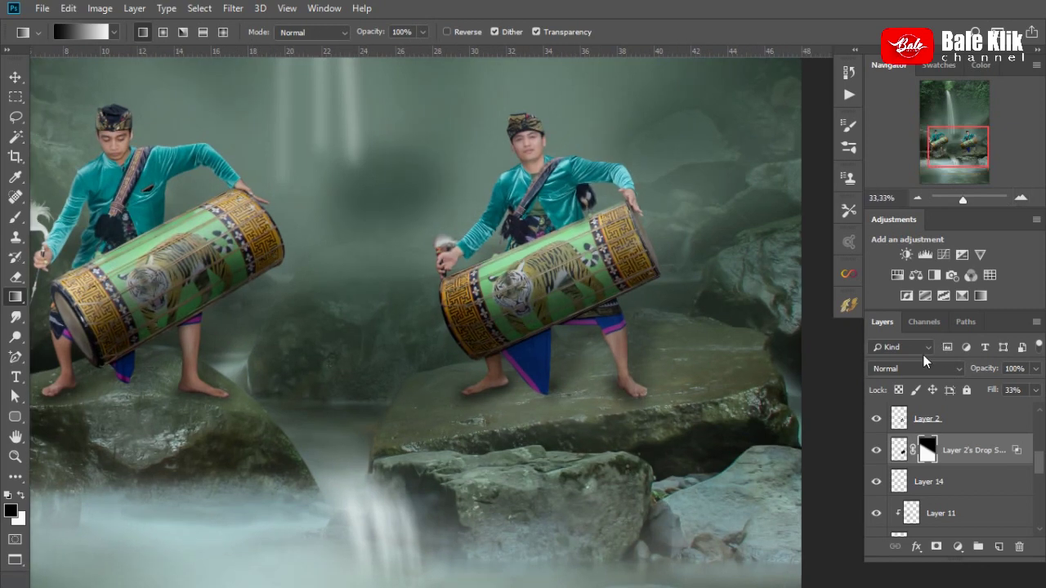
click(899, 418)
click(920, 198)
click(920, 198)
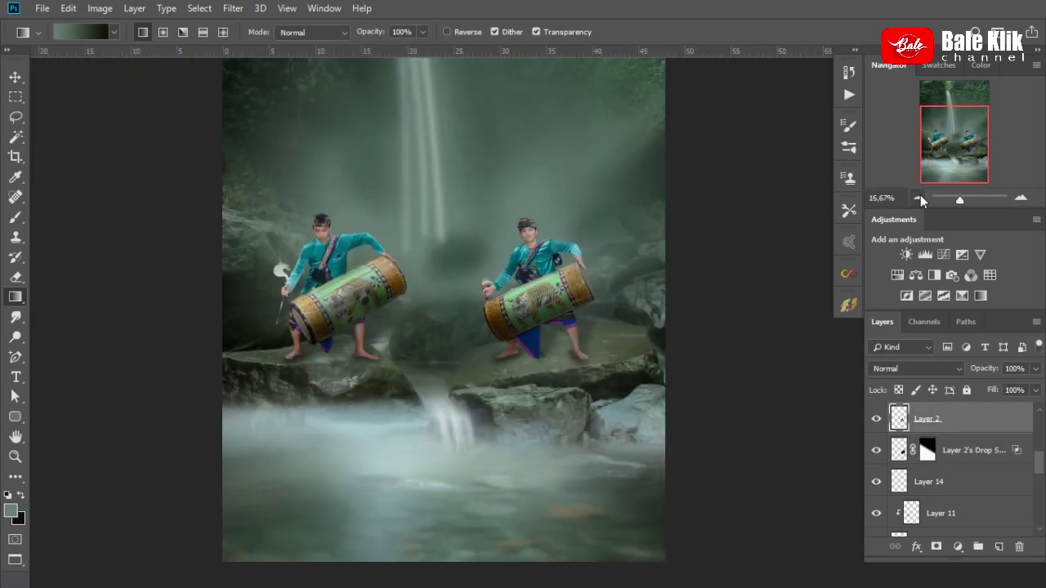
Apply a Gaussian Blur with a reduced radius to the Layer 17 haze
scroll(926, 471, down, 3)
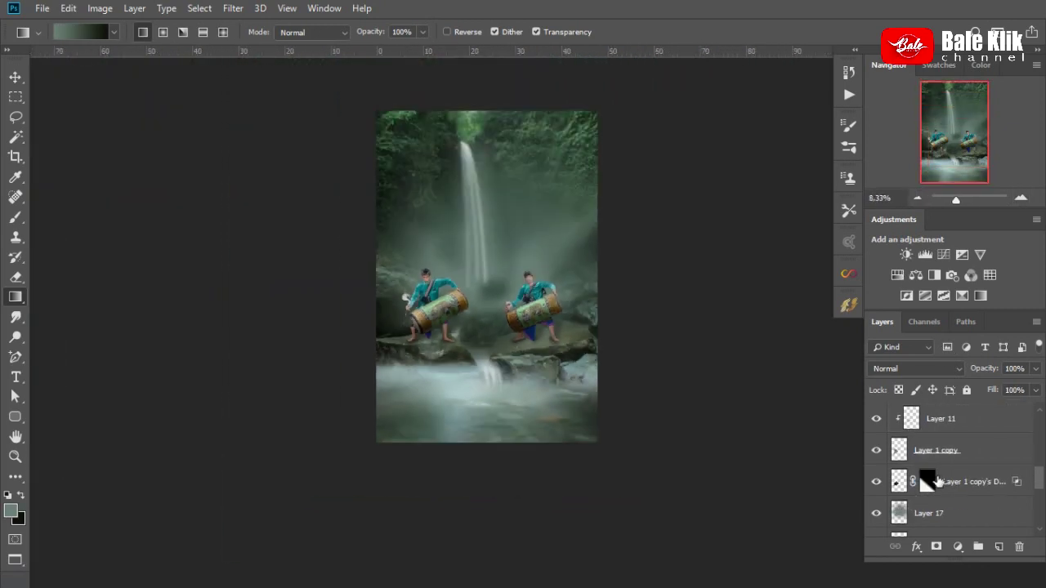
click(932, 514)
click(233, 8)
click(462, 240)
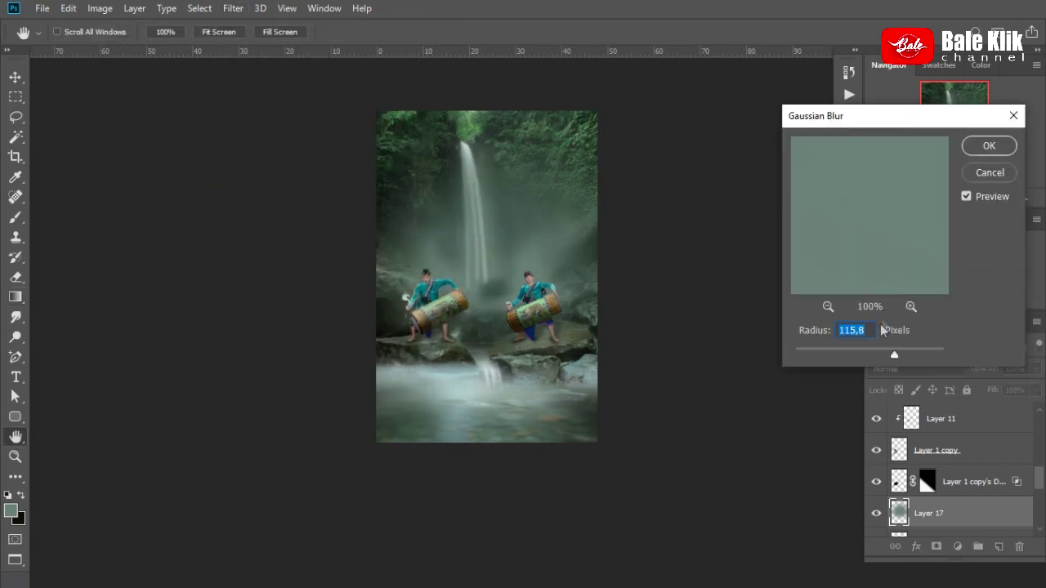
drag(867, 352, 889, 349)
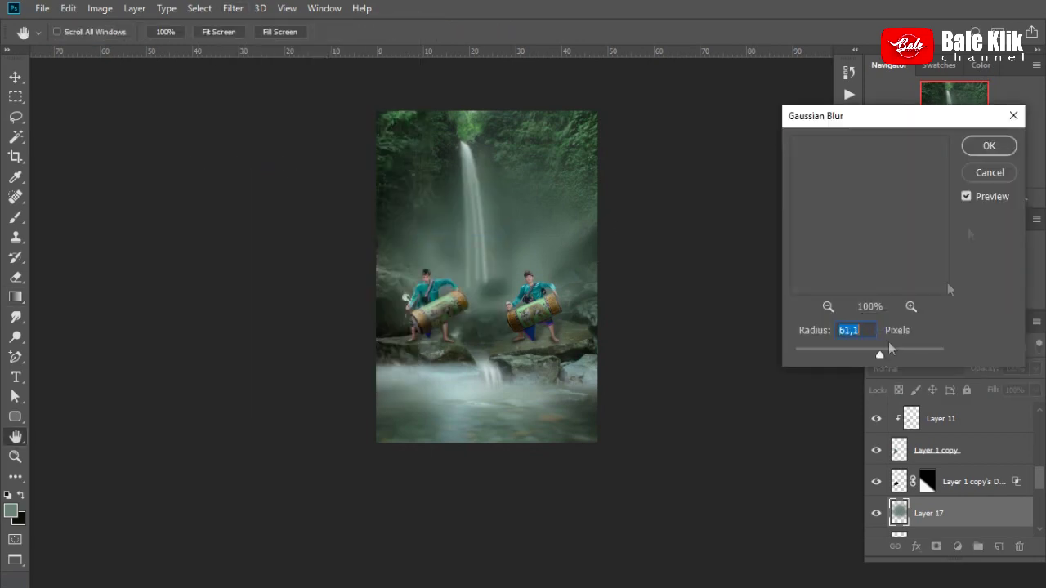
key(Return)
click(1020, 199)
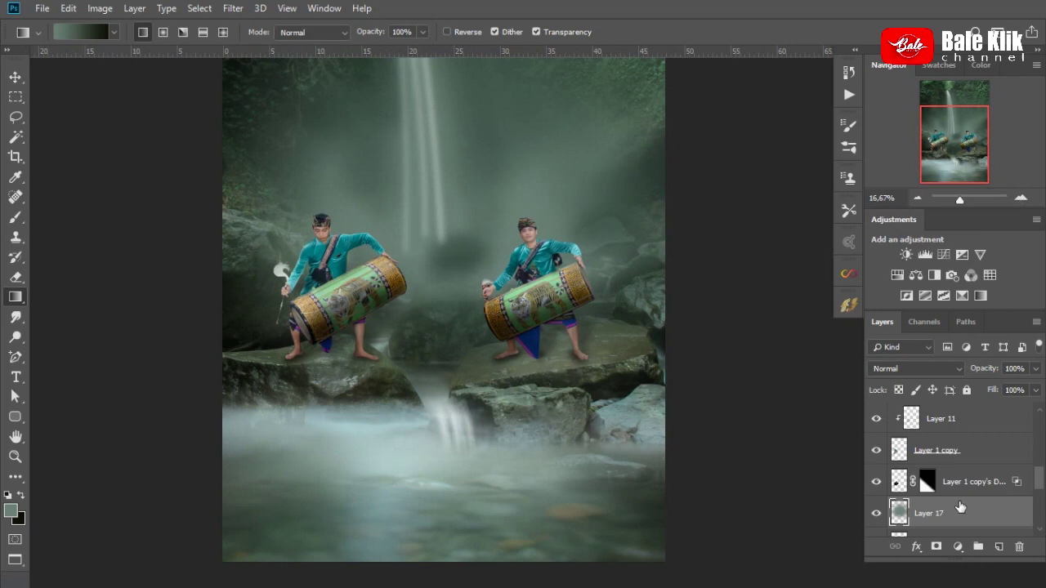
Hide and show Layer 5 to compare the blurred haze
scroll(961, 491, down, 3)
key(v)
click(933, 458)
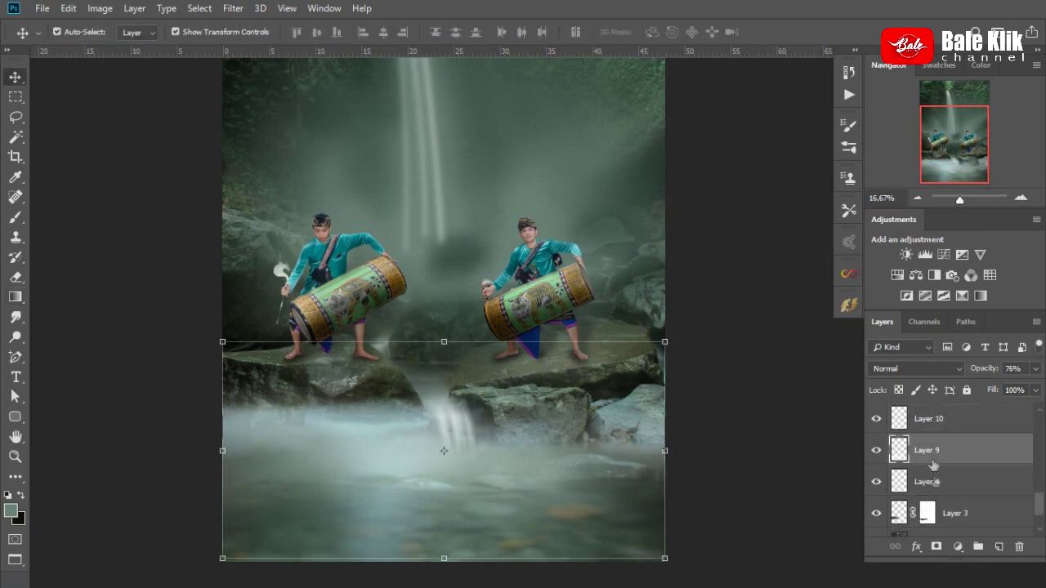
scroll(934, 465, up, 2)
click(916, 459)
scroll(907, 462, up, 2)
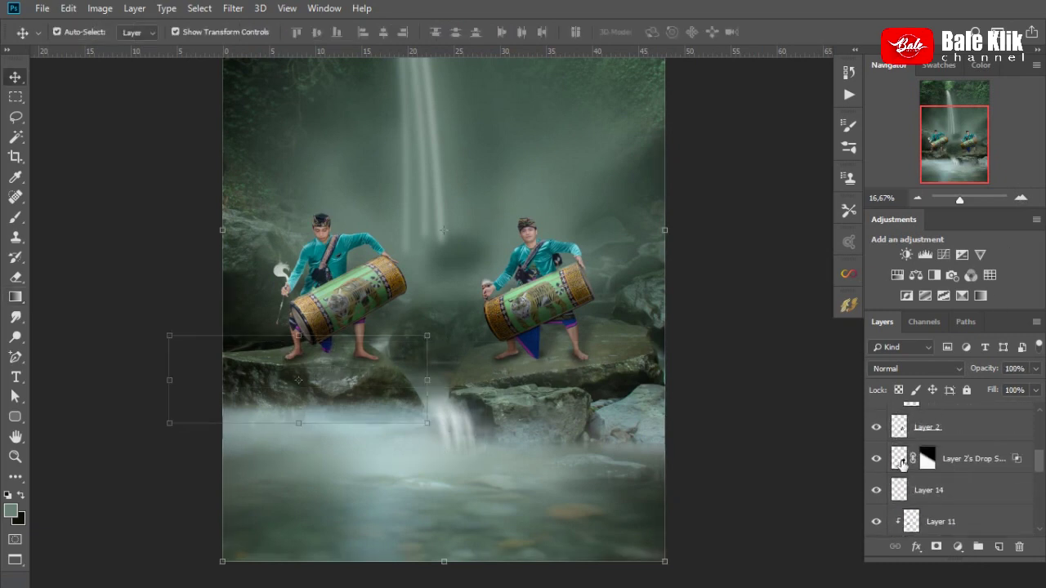
click(902, 463)
scroll(936, 472, up, 3)
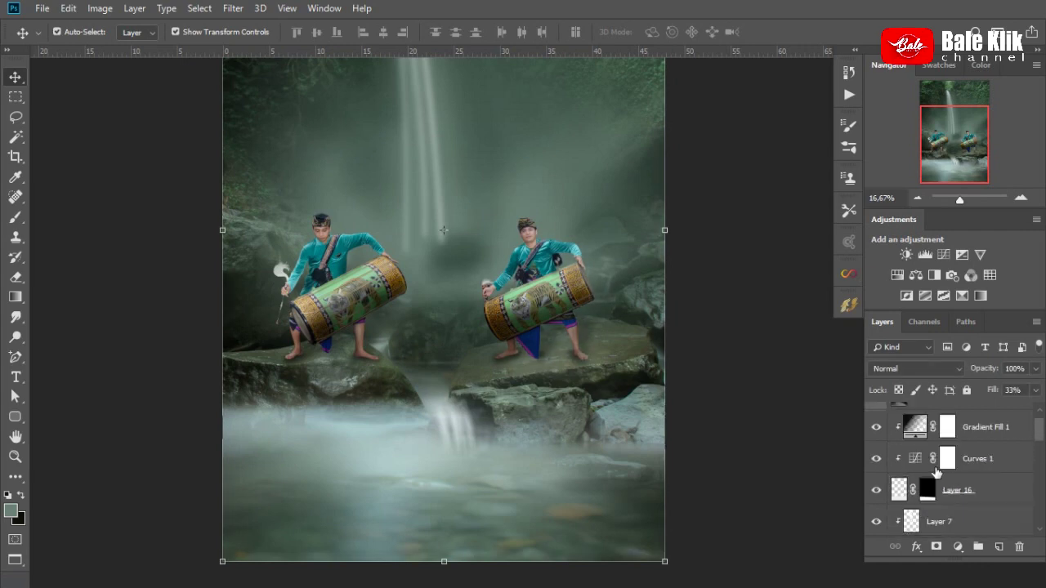
scroll(937, 473, up, 1)
click(923, 419)
click(877, 419)
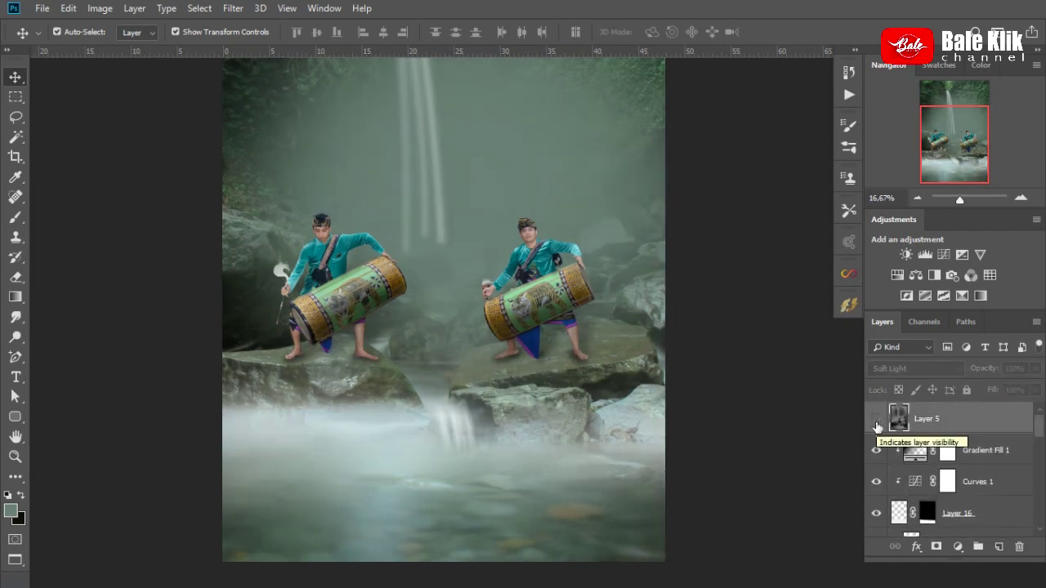
key(ctrl+minus)
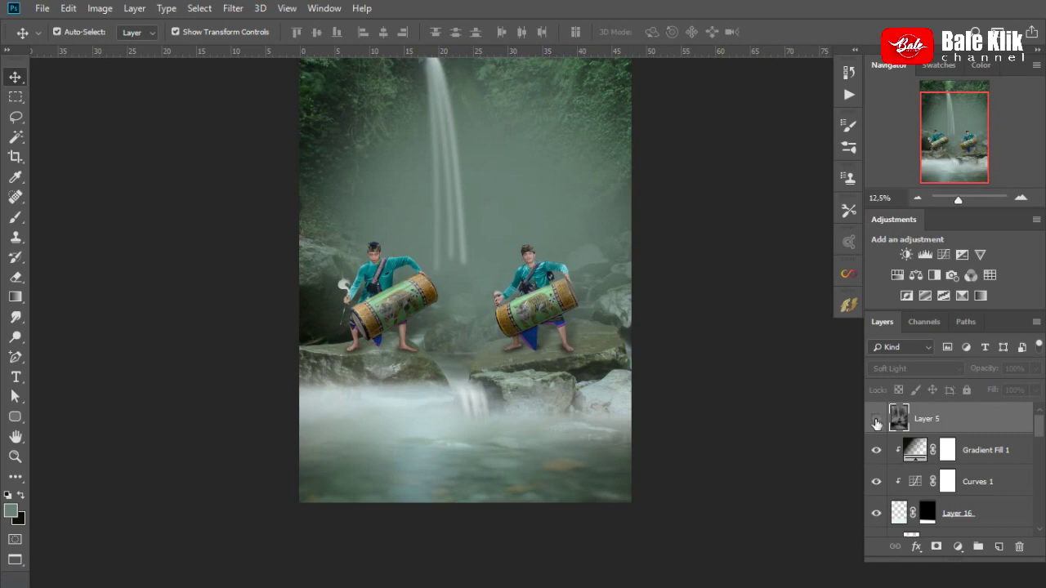
click(877, 421)
Set the Eraser to 55% opacity and select Layer 17
key(e)
key(5)
key(5)
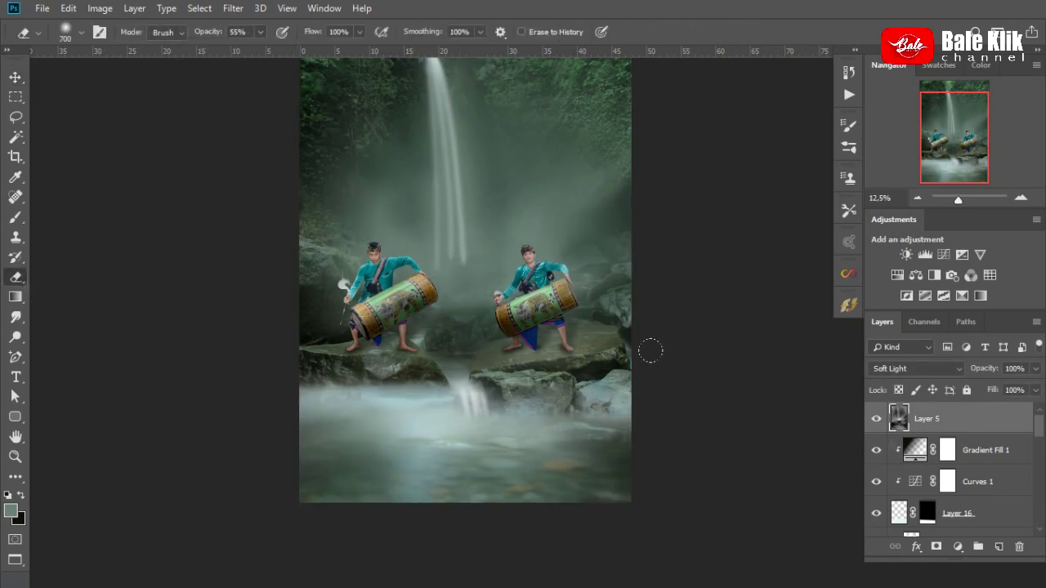
scroll(973, 458, down, 5)
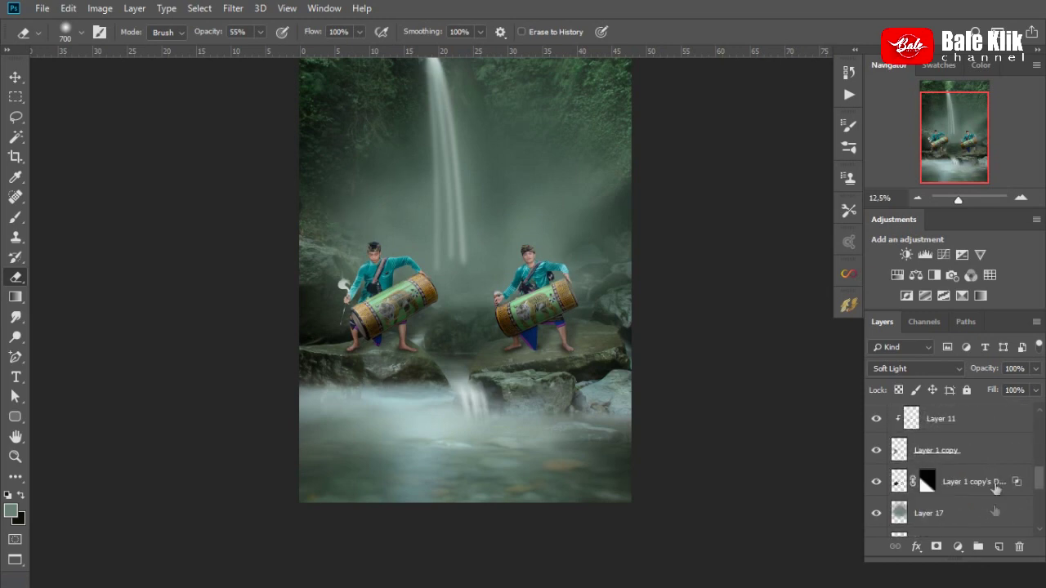
click(940, 513)
click(876, 513)
scroll(297, 164, up, 3)
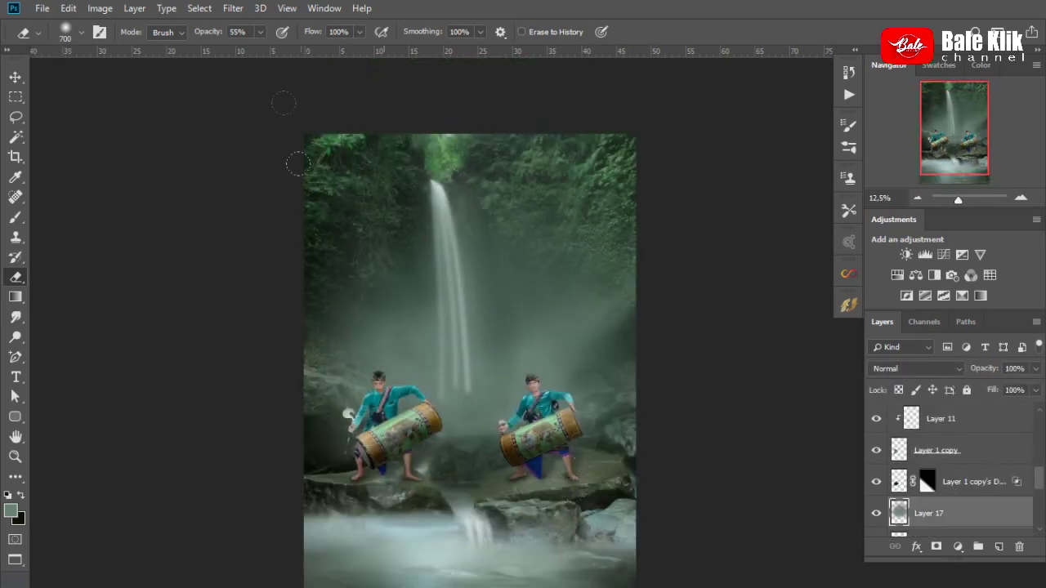
Try Soft Light, Multiply and Screen on Layer 17, settling on Normal blending
click(944, 368)
click(914, 197)
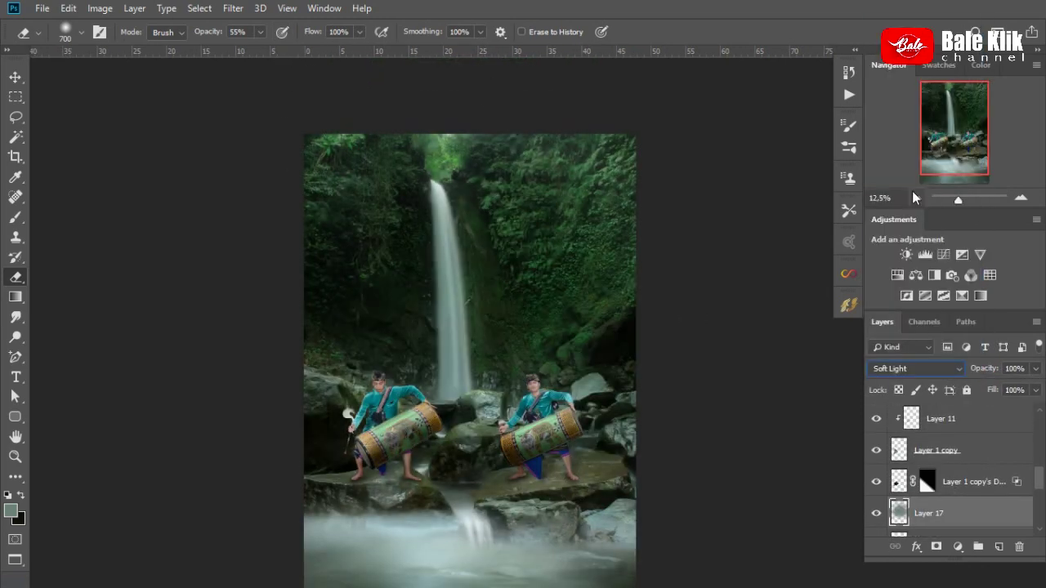
click(877, 513)
click(916, 368)
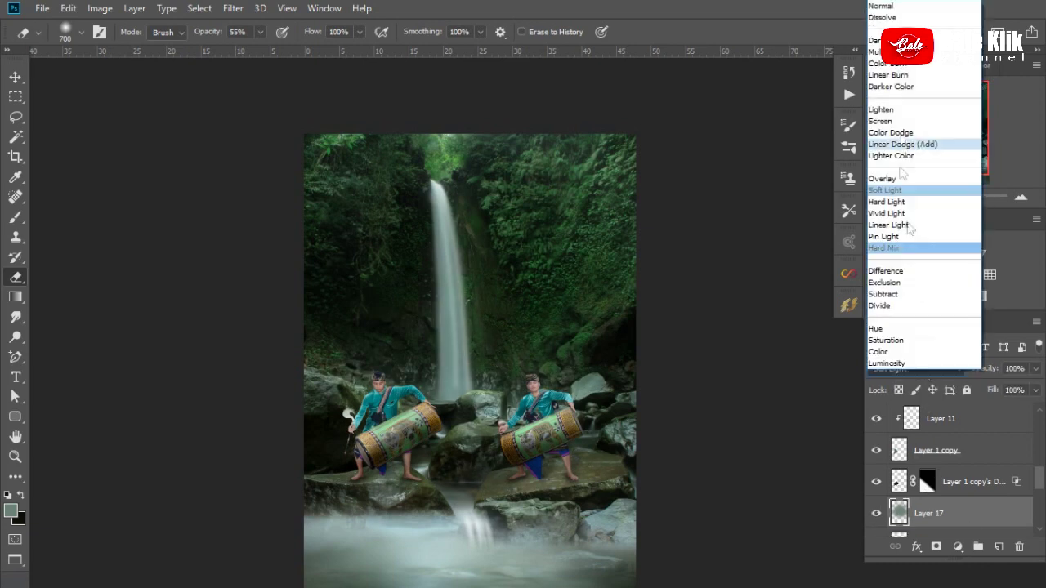
click(883, 52)
click(915, 368)
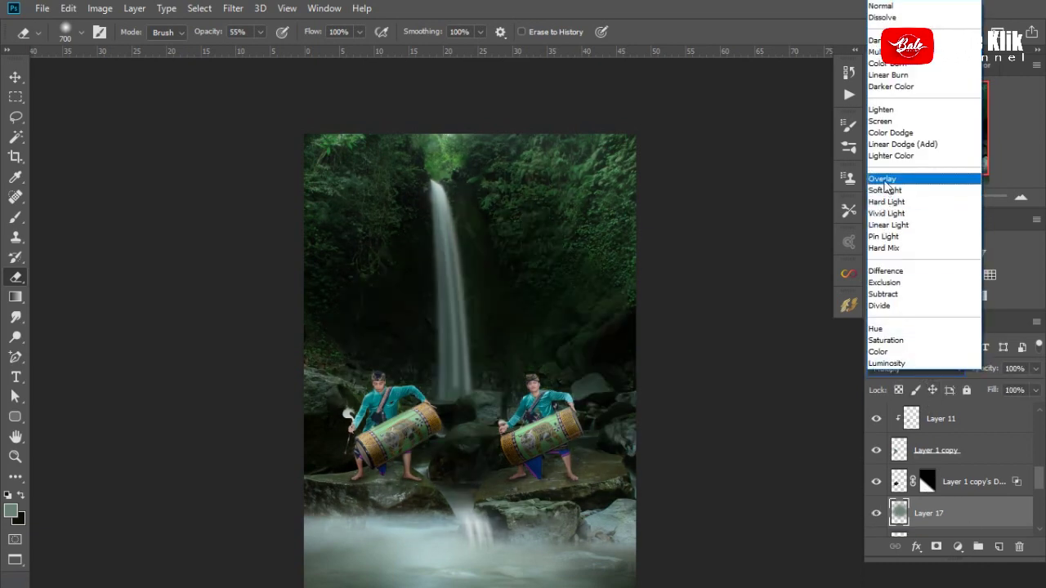
click(881, 121)
click(916, 368)
click(883, 7)
Lower Layer 17's opacity to 53%
click(1036, 369)
mouse_move(1036, 387)
mouse_down()
mouse_move(987, 395)
mouse_move(1002, 395)
mouse_up()
click(918, 198)
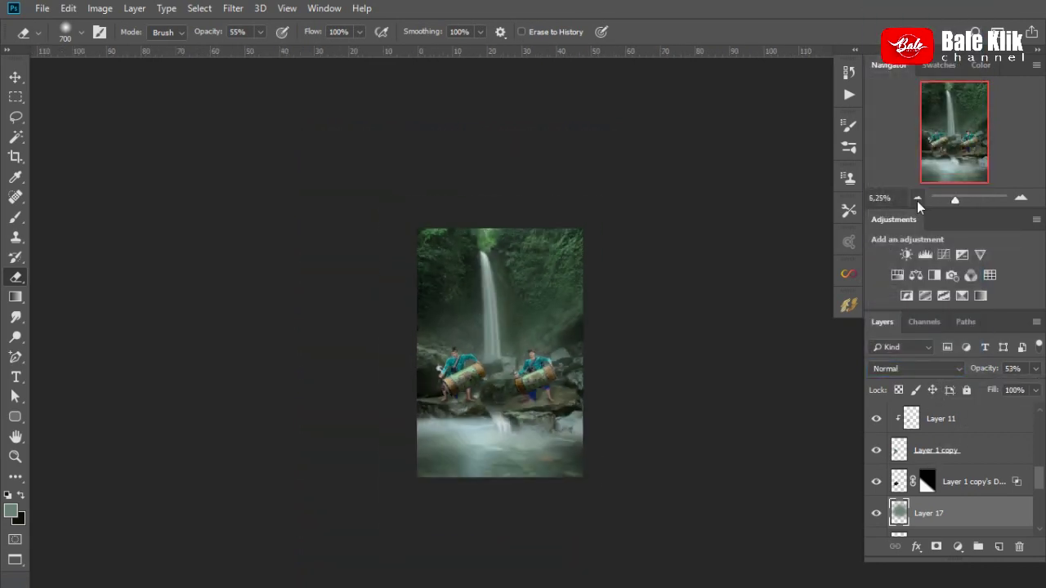
click(1020, 199)
scroll(670, 495, down, 3)
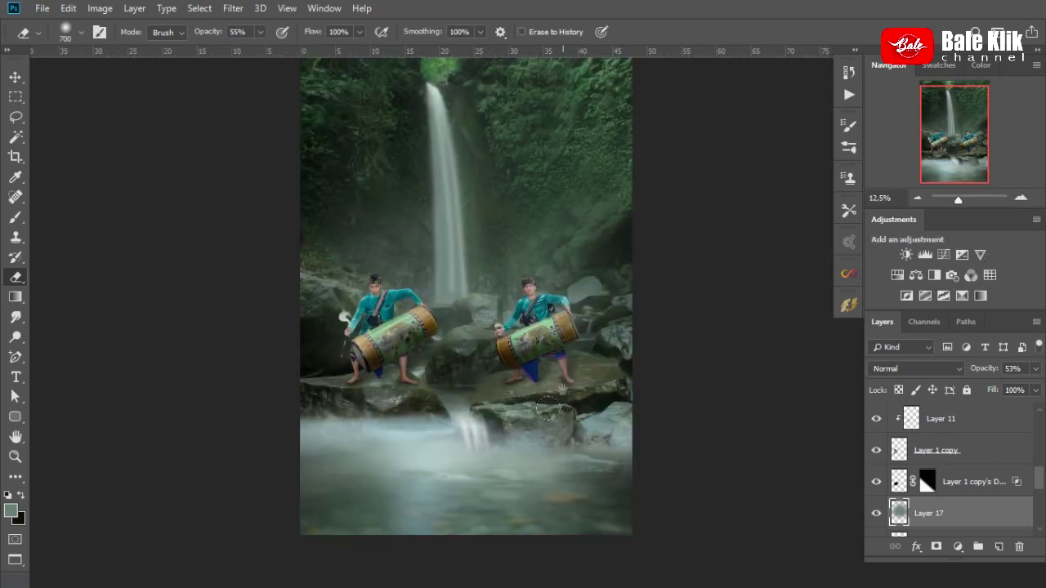
key(v)
scroll(948, 452, down, 2)
click(943, 457)
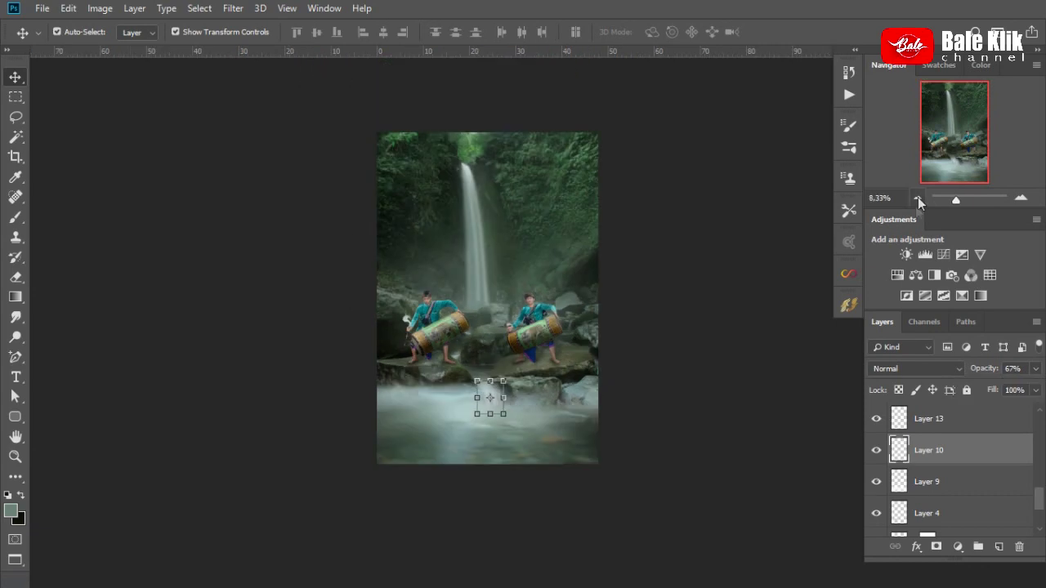
Zoom in and toggle the left drummer's Layer 1 copy to compare
key(ctrl+plus)
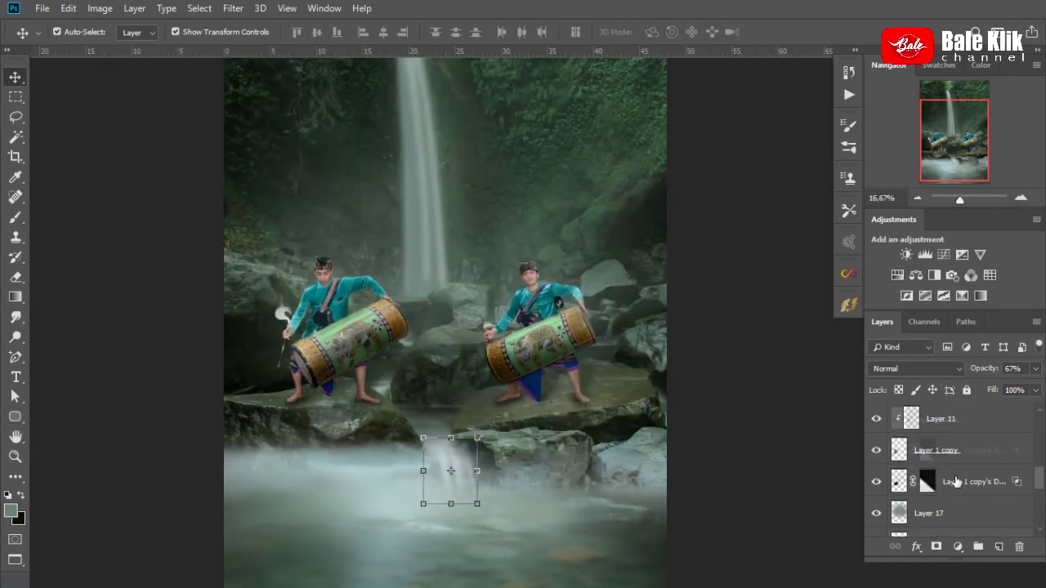
click(929, 454)
click(876, 456)
scroll(923, 458, up, 1)
Set the right drummer's foot shadow layer to about 48% opacity
click(932, 482)
click(929, 455)
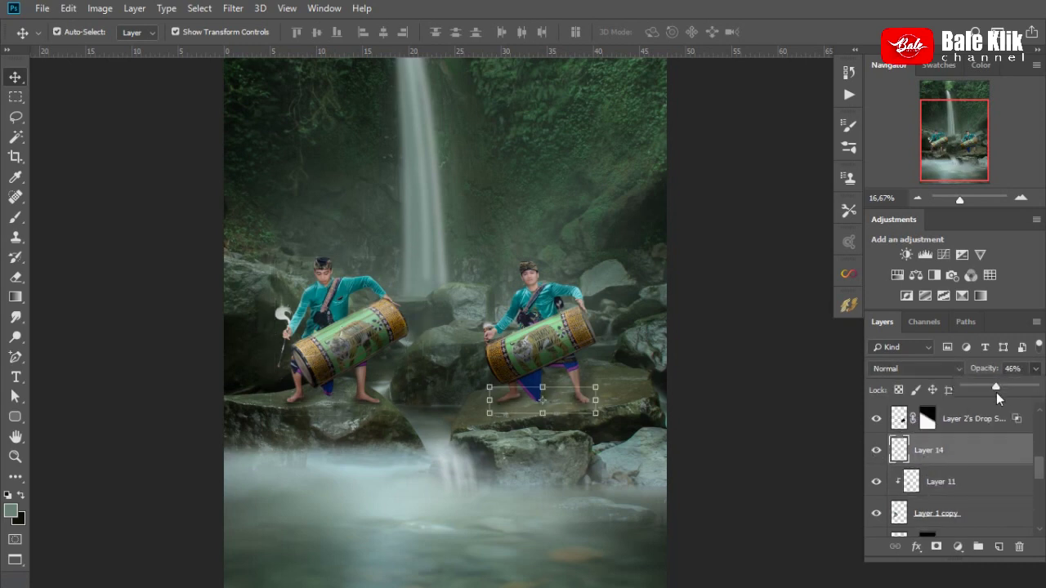
drag(998, 387, 987, 389)
scroll(966, 486, down, 1)
scroll(966, 485, down, 1)
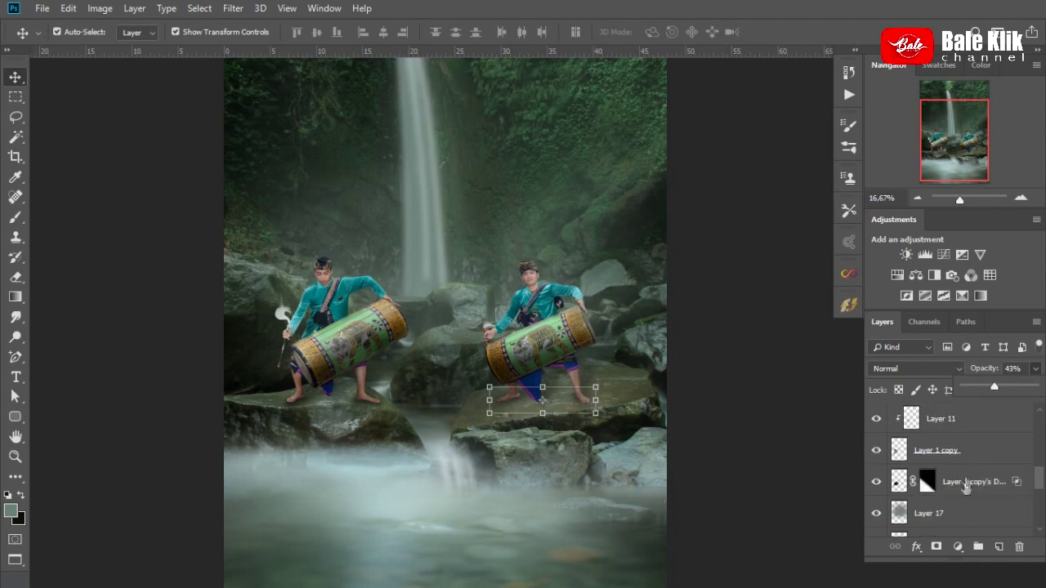
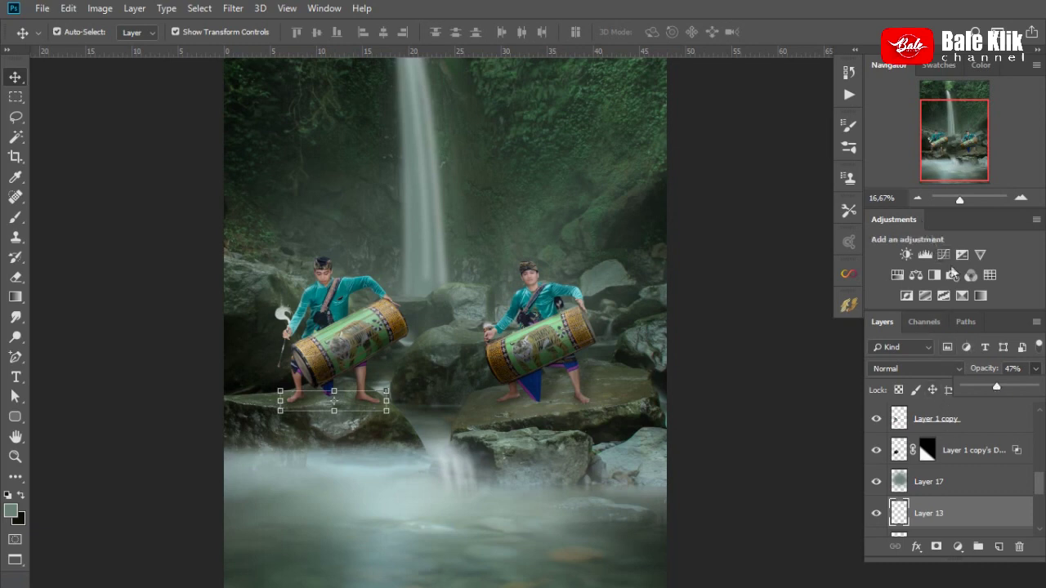
Select Layer 13 in the Layers panel and switch to the Brush tool
click(960, 482)
scroll(960, 482, down, 2)
scroll(952, 486, down, 2)
click(945, 490)
scroll(946, 491, down, 1)
scroll(946, 491, up, 2)
click(951, 467)
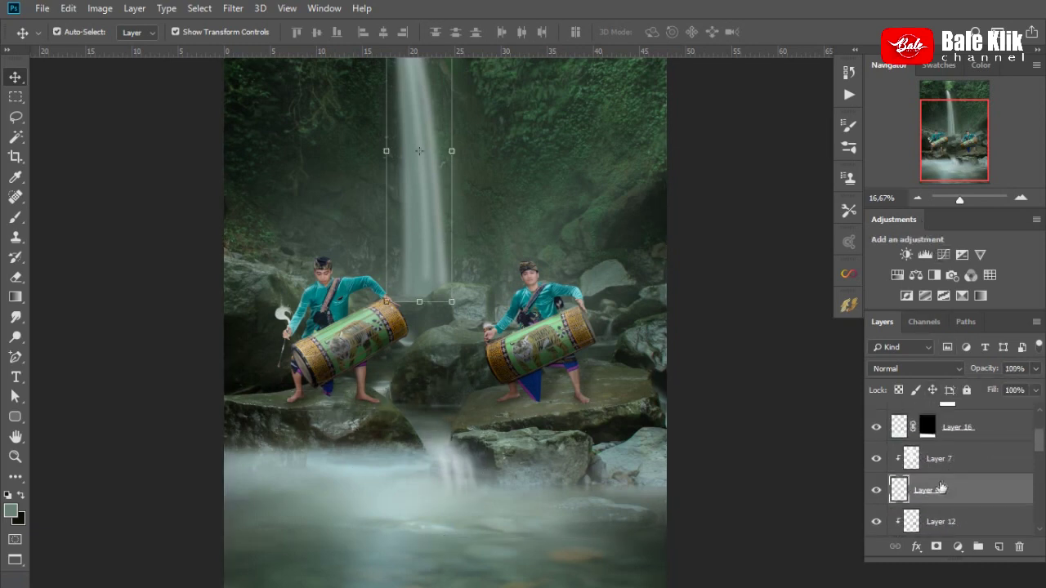
click(16, 217)
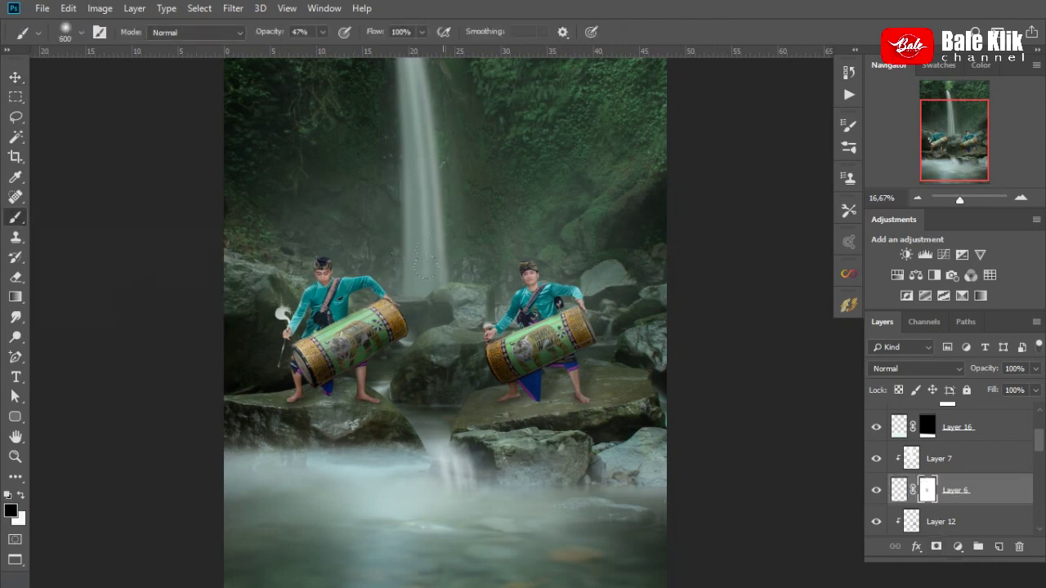
Zoom out to the whole image in full-screen view and bring forward the Stok Oldig folder window
click(920, 200)
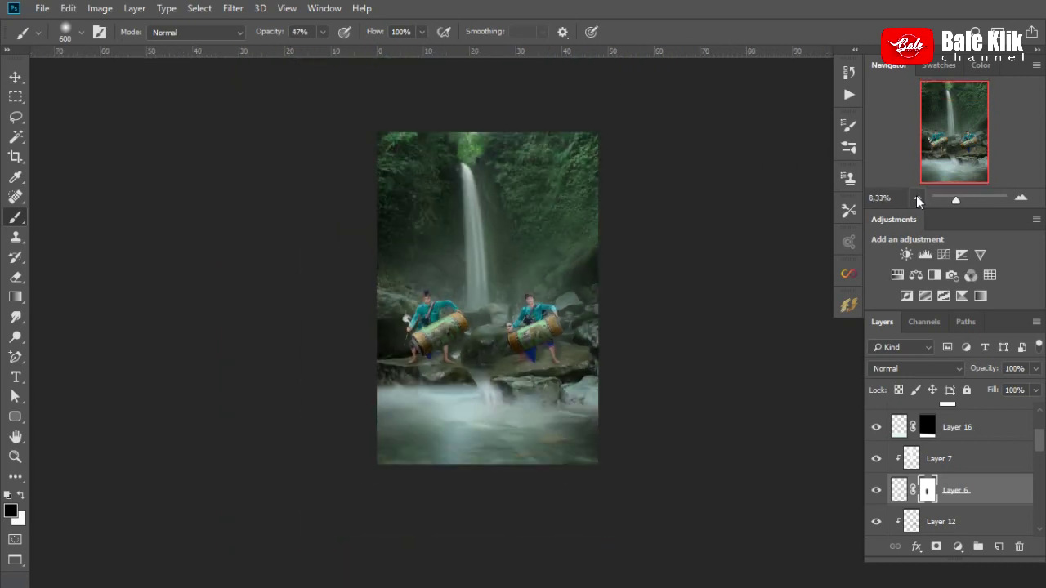
key(f)
key(f)
key(f)
click(95, 575)
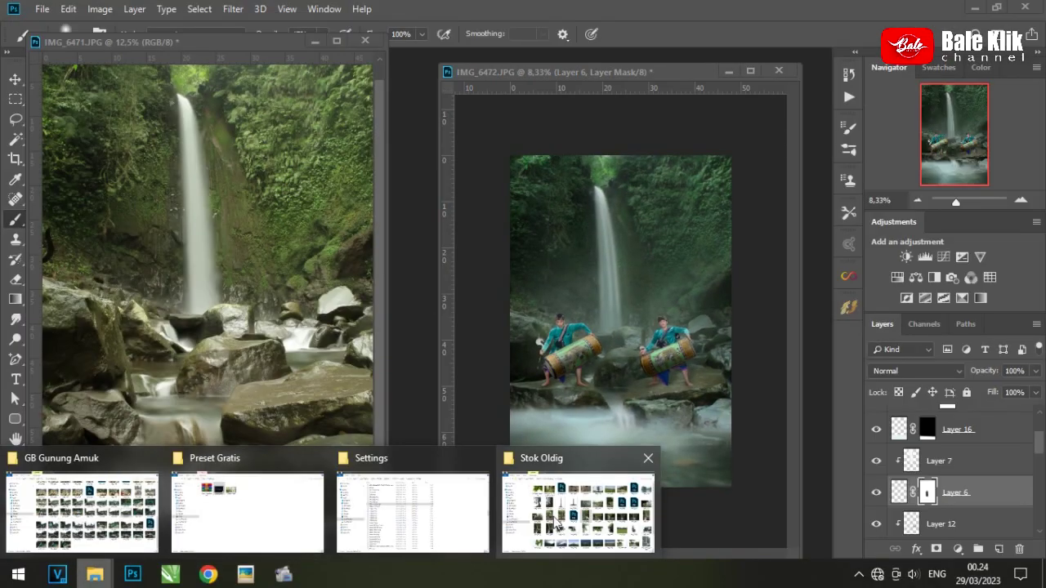
click(572, 503)
Go up to Stock For Editing and open pngwing.com-8 with Adobe Photoshop
scroll(572, 327, down, 3)
scroll(572, 327, up, 3)
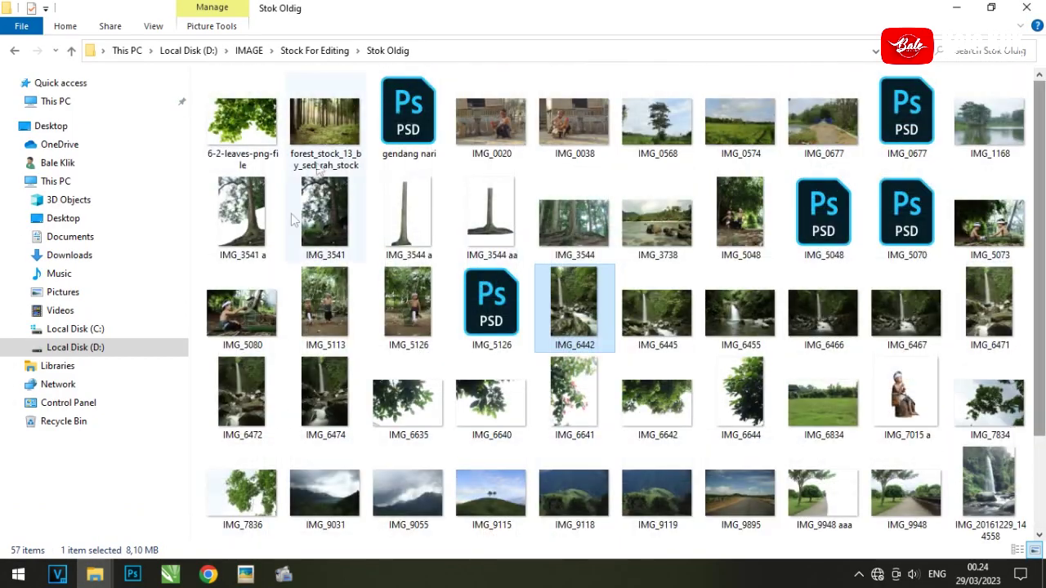
key(alt+Up)
drag(1043, 121, 1042, 374)
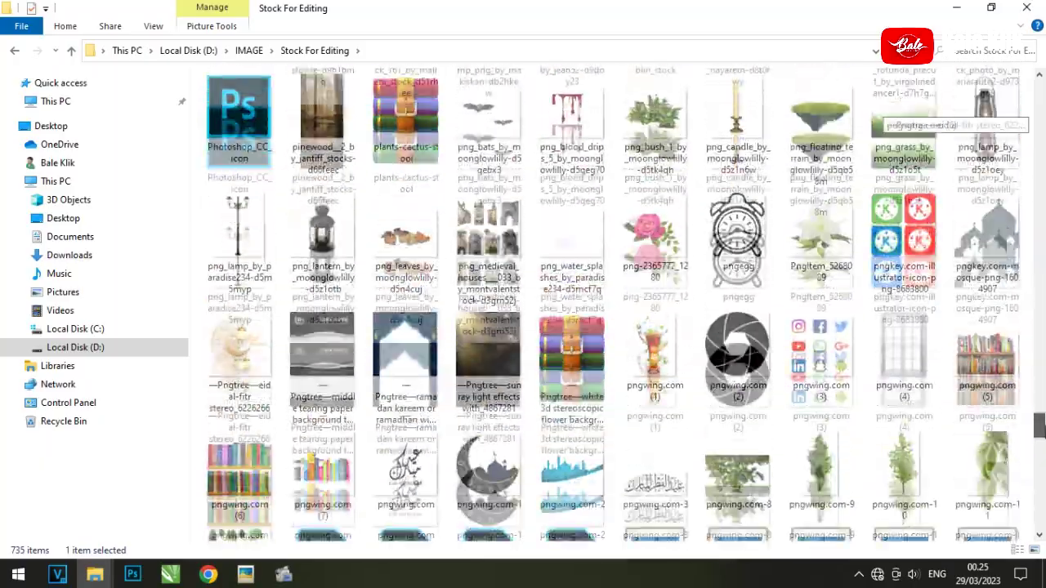
drag(1041, 375, 1041, 425)
right_click(750, 464)
click(642, 390)
Drag the leafy branches into IMG_6472, close IMG_6471, and move Layer 18 to the top of the stack
drag(760, 93, 340, 245)
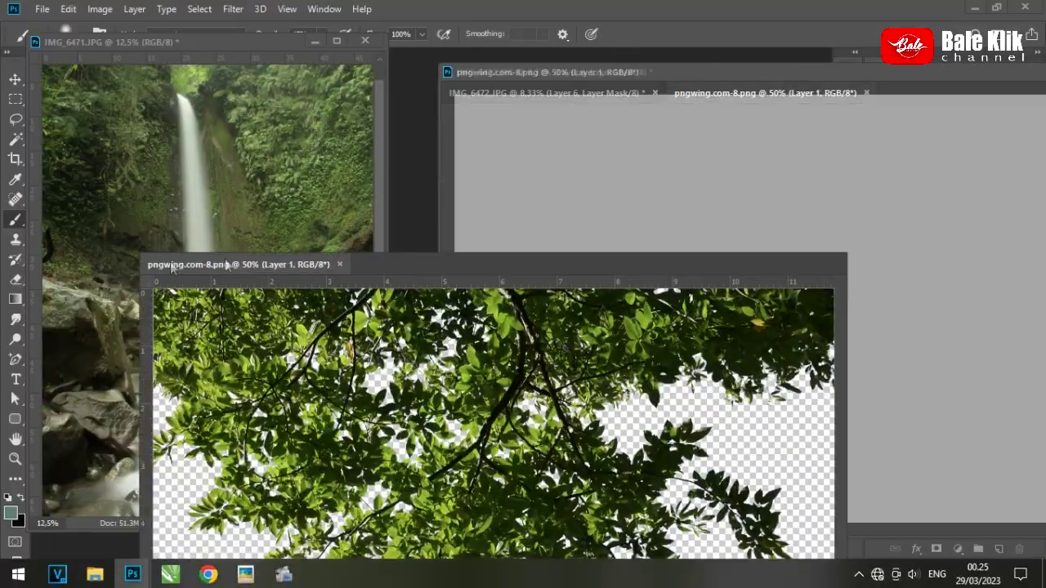
key(v)
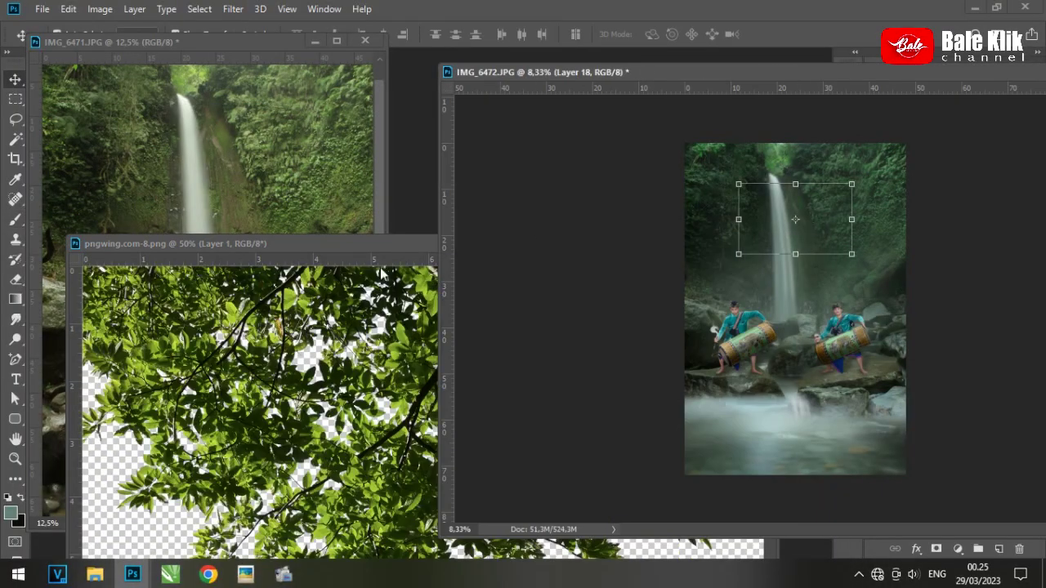
click(364, 41)
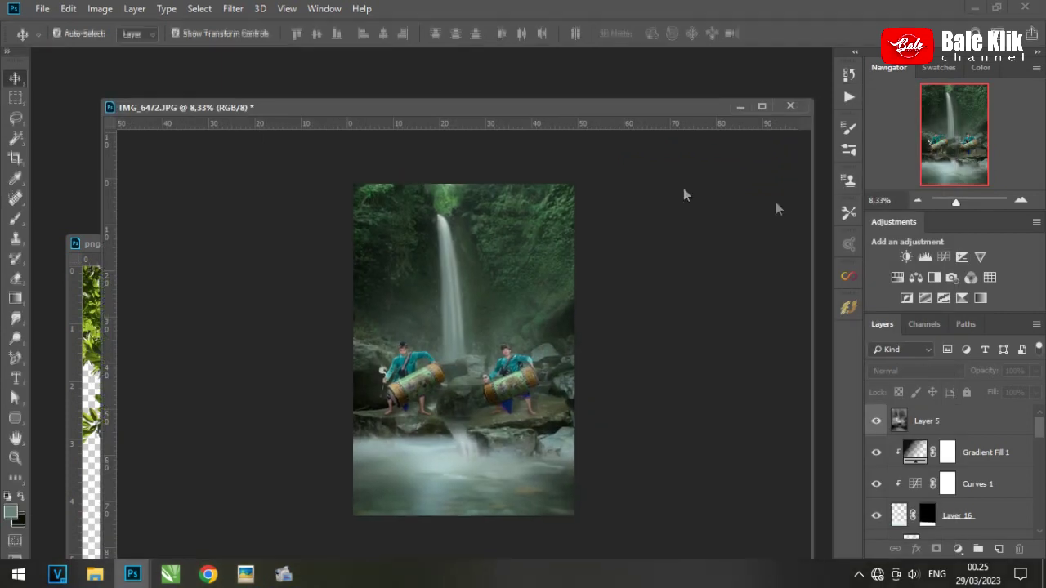
click(1025, 203)
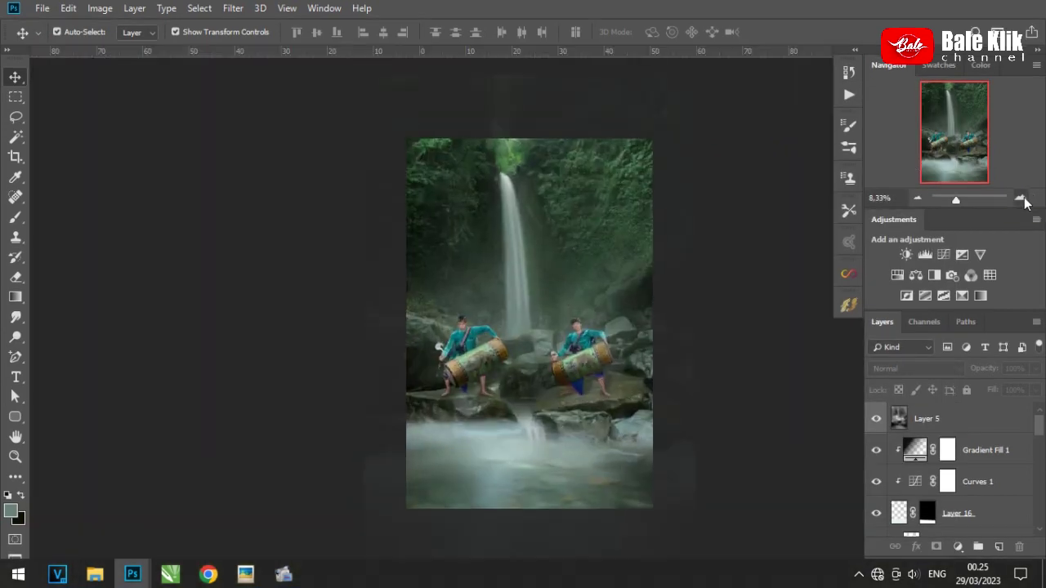
scroll(973, 474, down, 3)
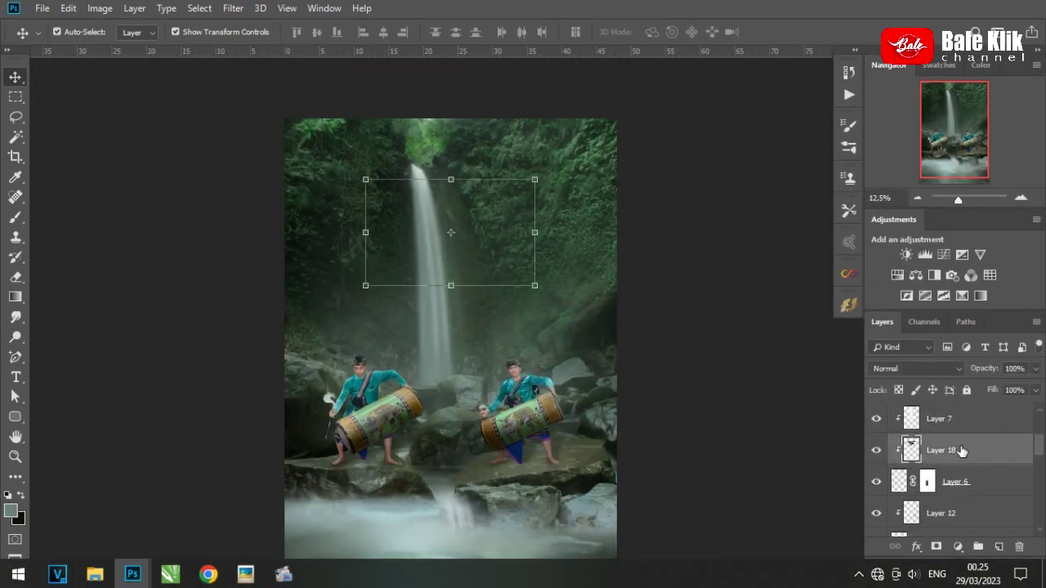
mouse_move(952, 452)
mouse_down()
mouse_move(975, 390)
mouse_move(981, 413)
mouse_up()
drag(493, 211, 595, 151)
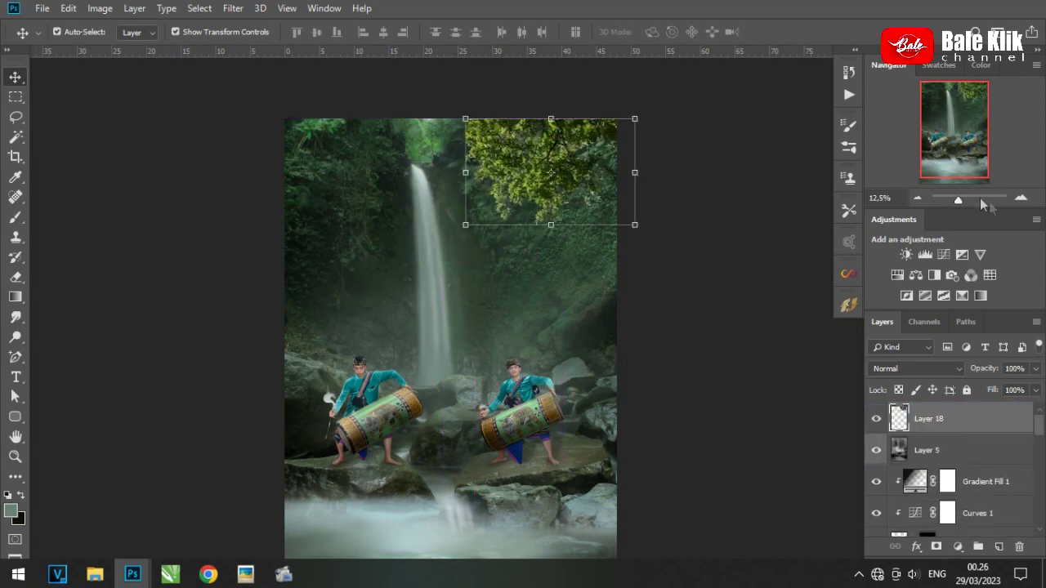
Move the foliage toward the top-left corner and undo an accidental change to Layer 5
click(1021, 198)
scroll(572, 204, up, 3)
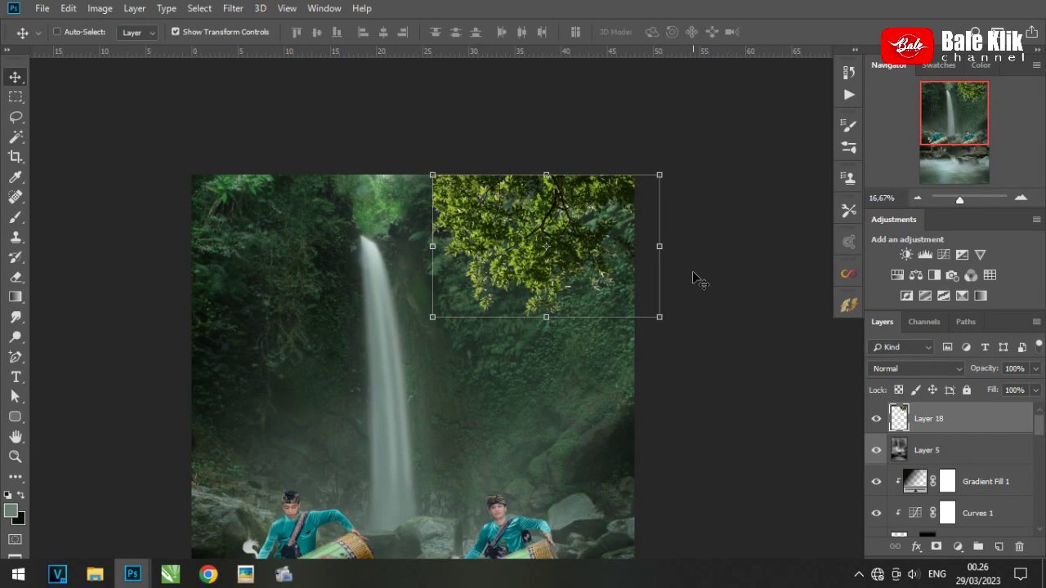
scroll(692, 278, down, 2)
drag(651, 185, 386, 120)
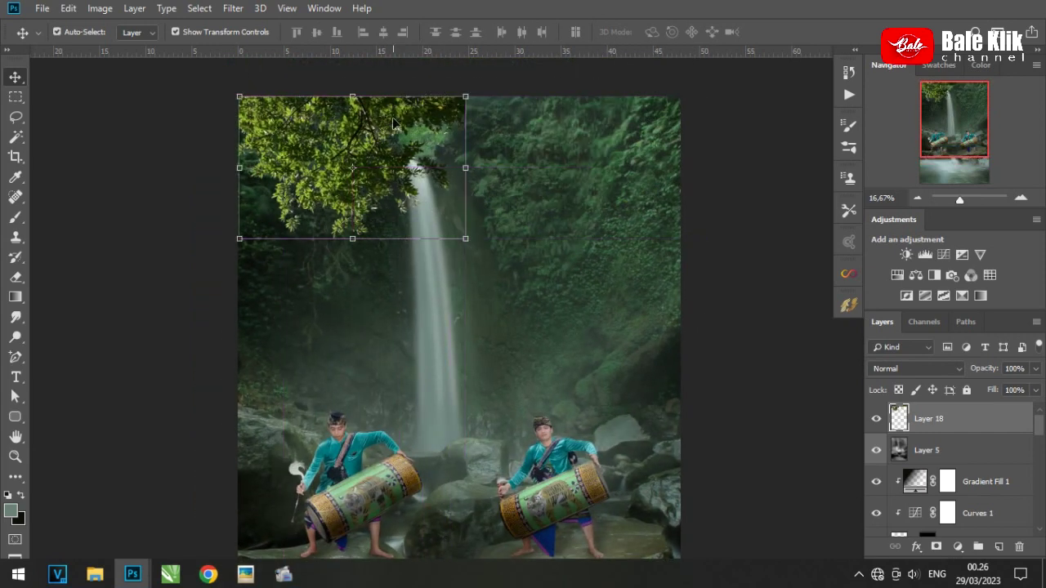
right_click(411, 145)
key(Escape)
key(Escape)
click(401, 167)
key(ctrl+z)
Turn off Auto-Select and fit Layer 18 snugly into the top-left corner
click(351, 147)
click(58, 32)
mouse_move(325, 66)
mouse_down()
mouse_move(348, 161)
mouse_move(347, 150)
mouse_up()
click(922, 200)
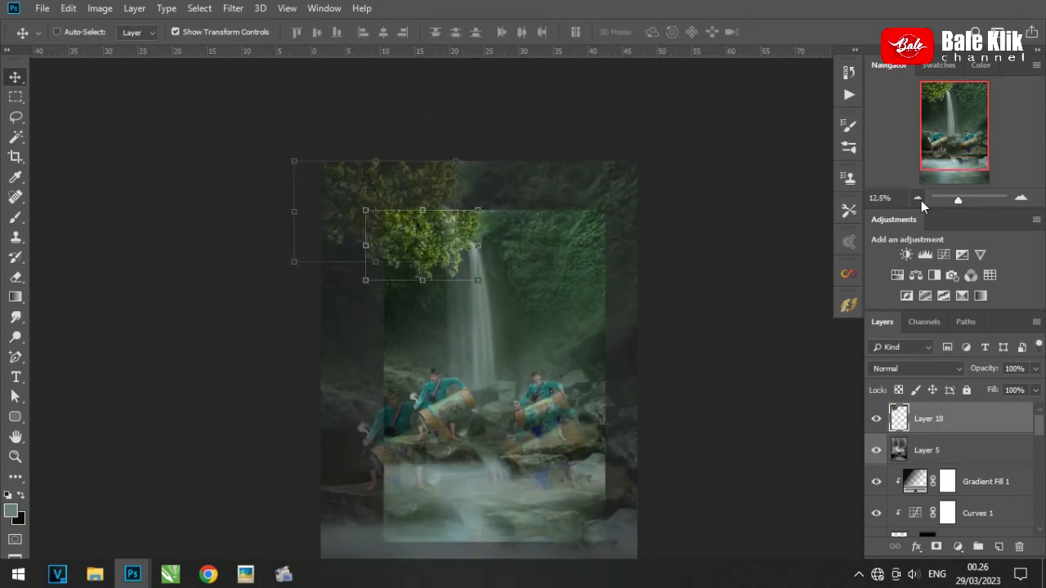
click(1021, 199)
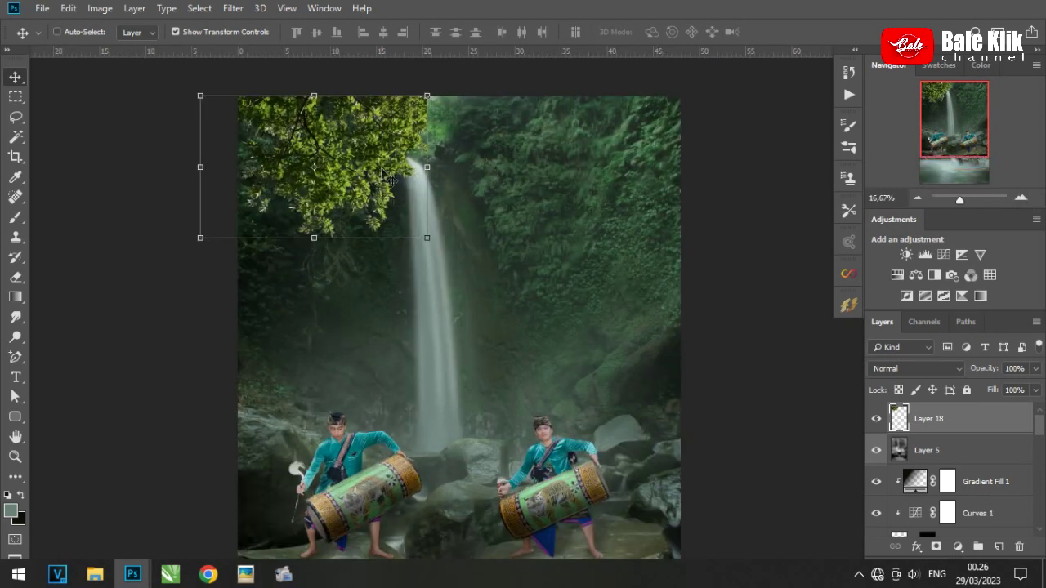
click(507, 498)
drag(1041, 418, 1041, 152)
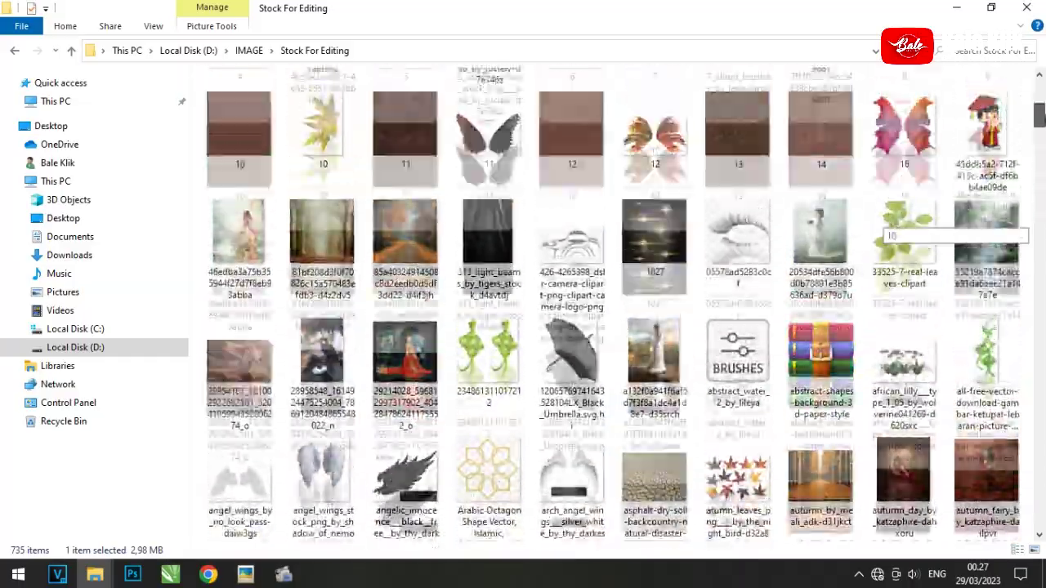
Scroll to the tall tree image pngwing.com-9, select it and preview it
mouse_move(1040, 152)
mouse_down()
mouse_move(1041, 81)
mouse_move(1041, 436)
mouse_up()
click(813, 276)
key(space)
key(space)
key(space)
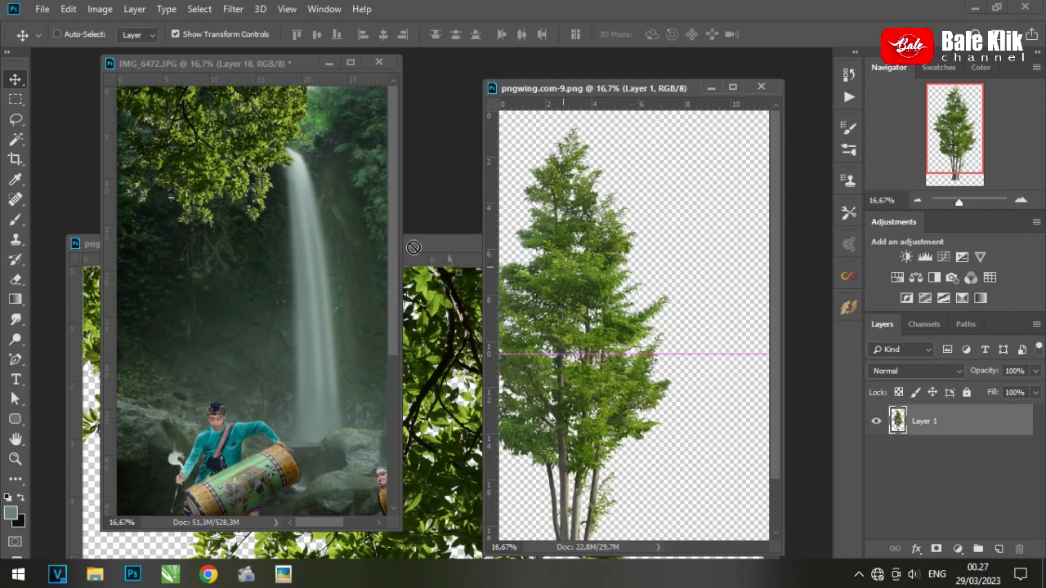
Bring the tree into the composite, close the source windows, flip it vertically and move it top-right
drag(414, 247, 327, 286)
click(761, 87)
click(702, 241)
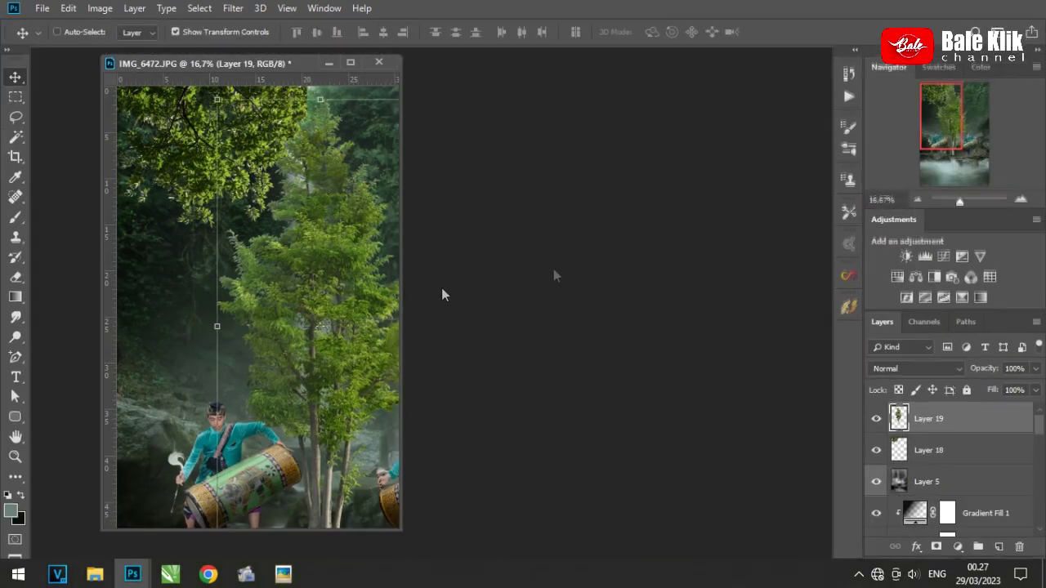
key(ctrl+t)
right_click(516, 236)
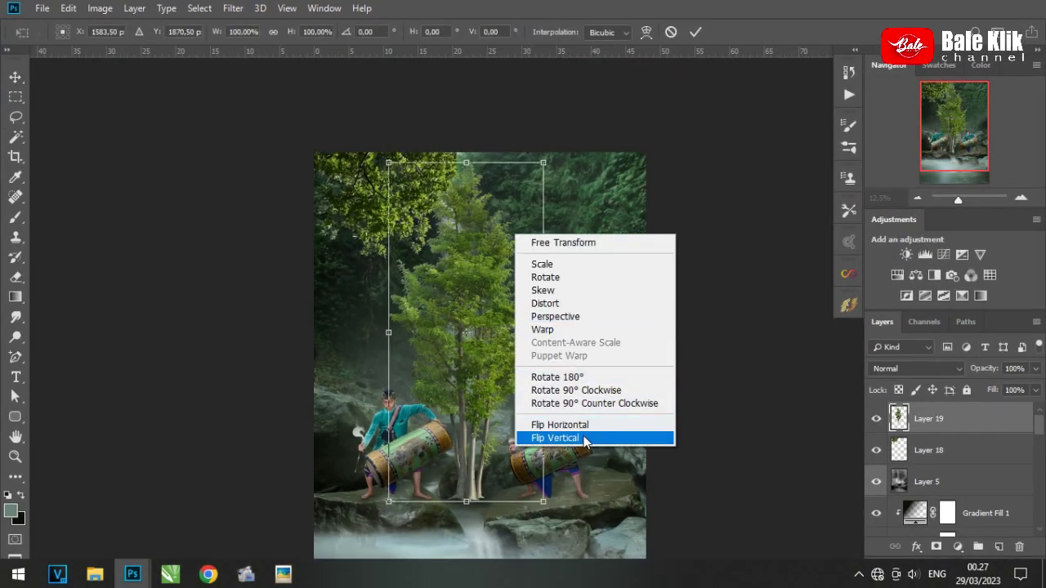
click(585, 438)
drag(469, 245, 626, 98)
mouse_move(531, 49)
mouse_down()
mouse_move(605, 368)
mouse_move(597, 427)
mouse_move(591, 172)
mouse_up()
key(Return)
Rotate and reposition the tree so its foliage hangs over the top-right corner
drag(720, 296, 502, 222)
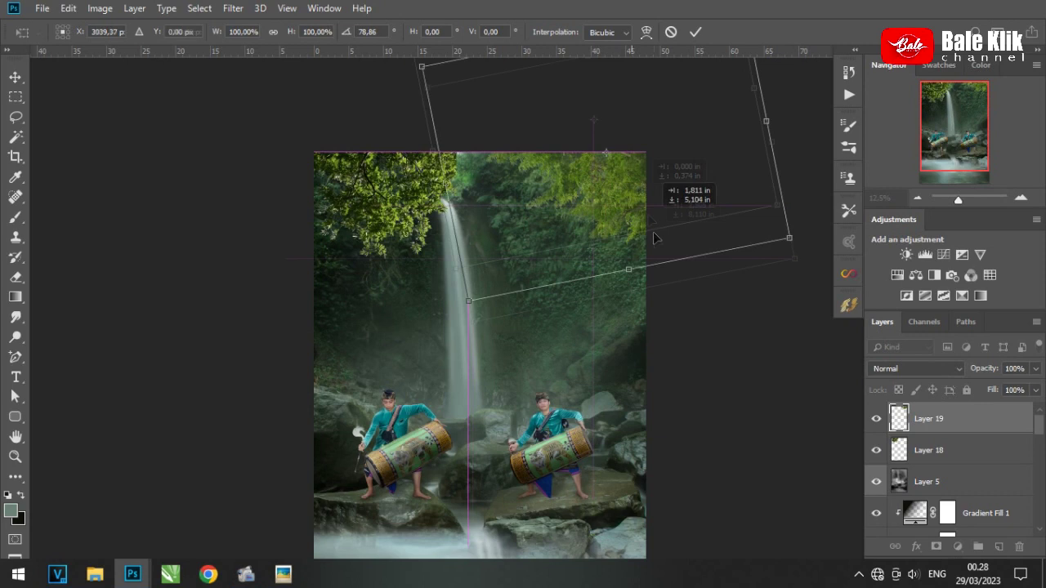
drag(633, 155, 653, 218)
drag(811, 276, 767, 318)
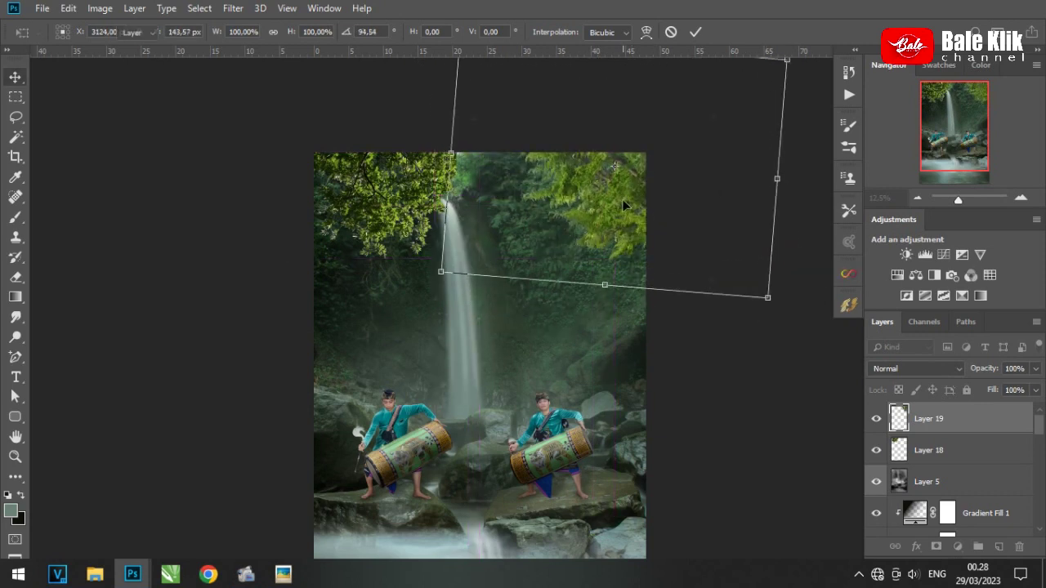
key(Return)
Scale up the top-left foliage layer slightly with Free Transform
click(918, 197)
click(929, 450)
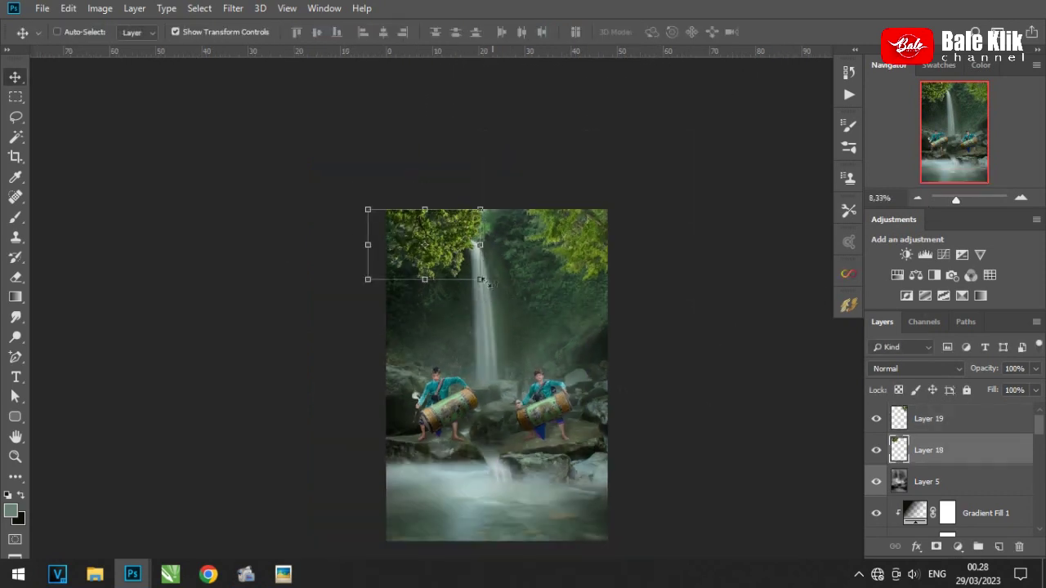
key(ctrl+t)
drag(481, 281, 480, 278)
key(Return)
click(972, 431)
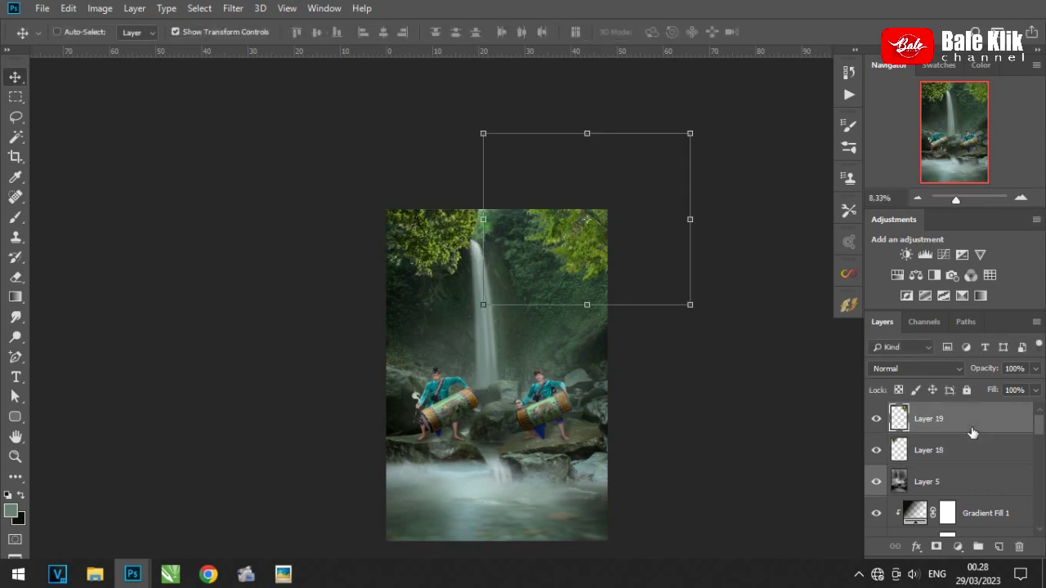
Darken the tree foliage with a Curves adjustment
key(ctrl+m)
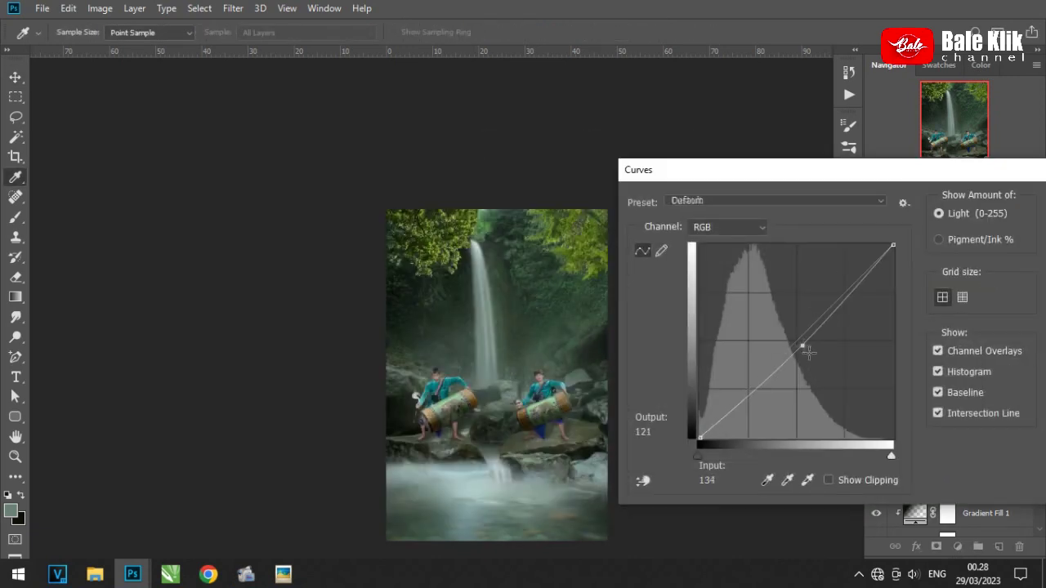
drag(808, 351, 812, 356)
drag(927, 184, 719, 211)
click(864, 234)
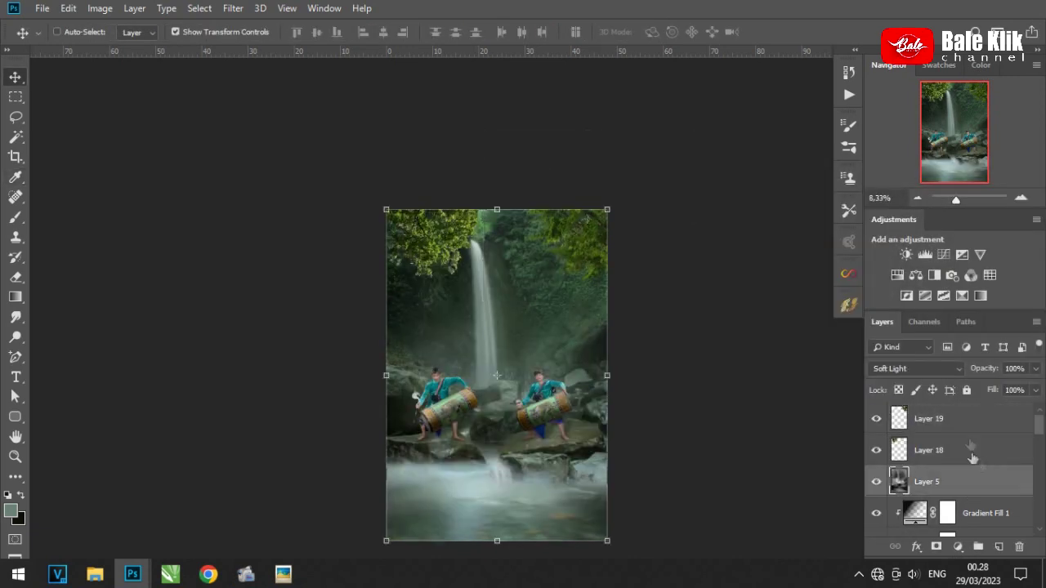
Set the foreground colour to pale yellow f6fad3
click(10, 510)
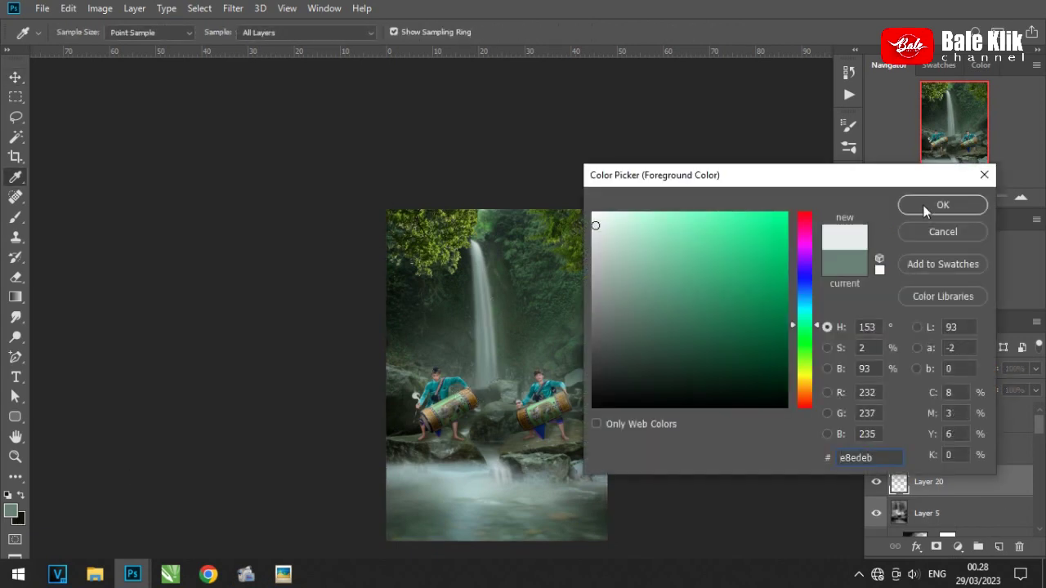
click(806, 372)
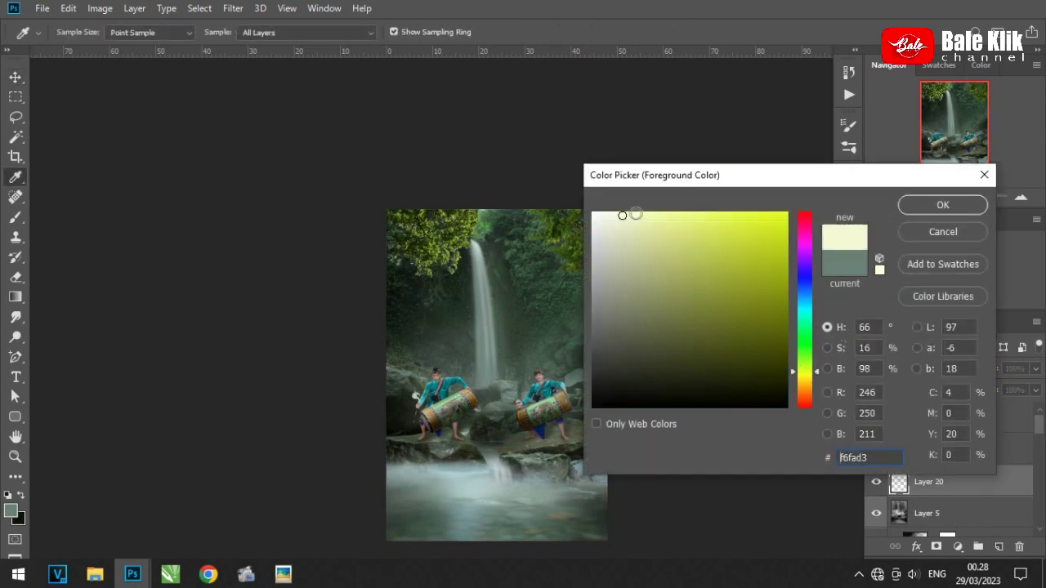
click(928, 205)
Choose the 1209 light-ray brush preset from the Brush Preset picker
click(15, 217)
right_click(536, 216)
scroll(660, 443, down, 3)
scroll(661, 444, down, 3)
scroll(661, 443, down, 3)
scroll(662, 444, down, 3)
scroll(658, 450, down, 3)
scroll(649, 450, down, 3)
scroll(648, 448, down, 3)
scroll(642, 453, down, 3)
scroll(634, 460, down, 3)
scroll(625, 467, down, 3)
scroll(623, 466, down, 3)
scroll(623, 458, down, 3)
scroll(621, 448, down, 3)
scroll(620, 440, down, 3)
scroll(619, 435, down, 3)
scroll(630, 442, down, 3)
scroll(642, 450, down, 3)
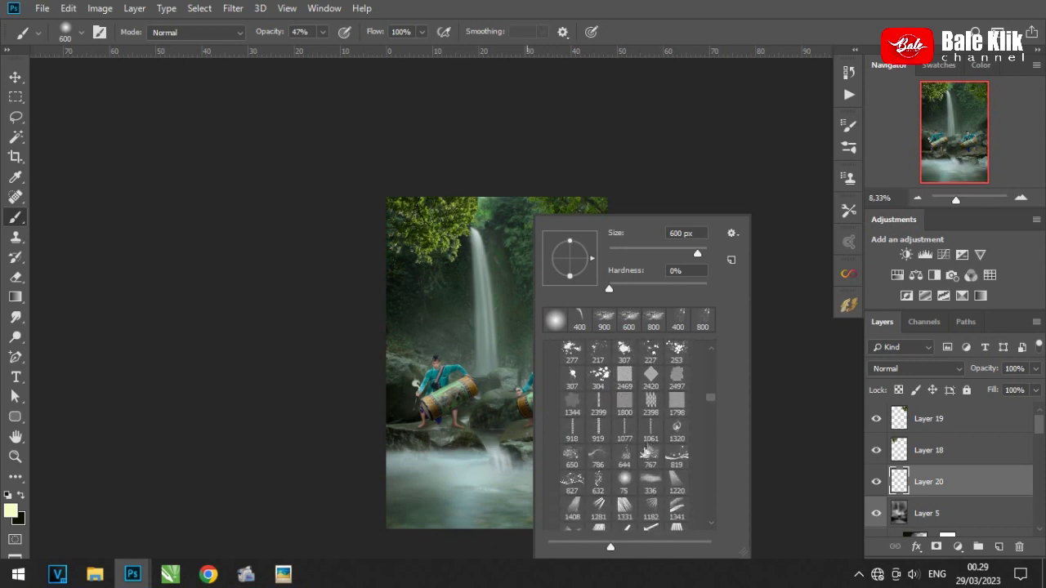
scroll(623, 503, down, 2)
scroll(634, 501, down, 2)
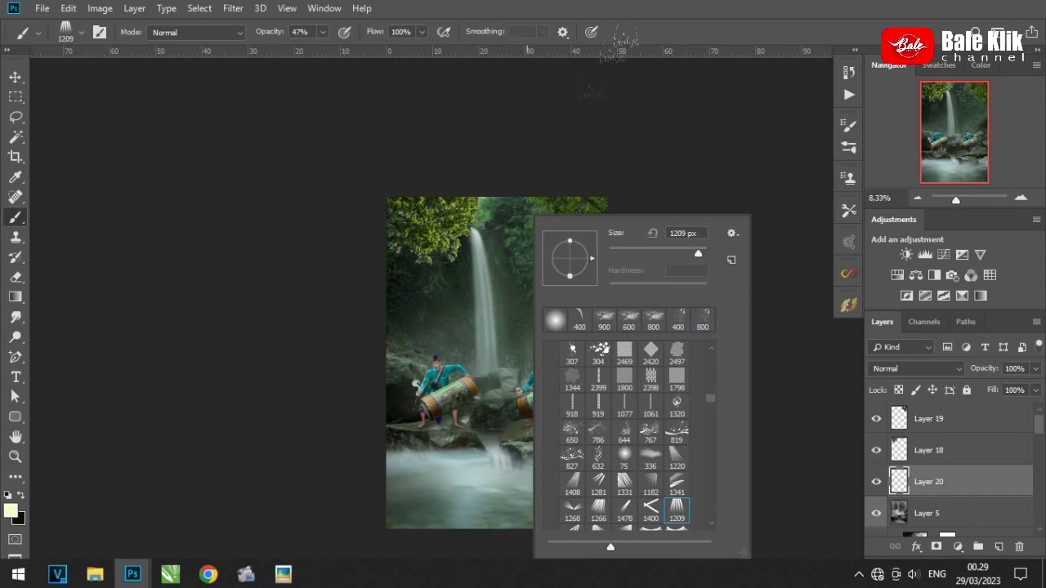
key(Return)
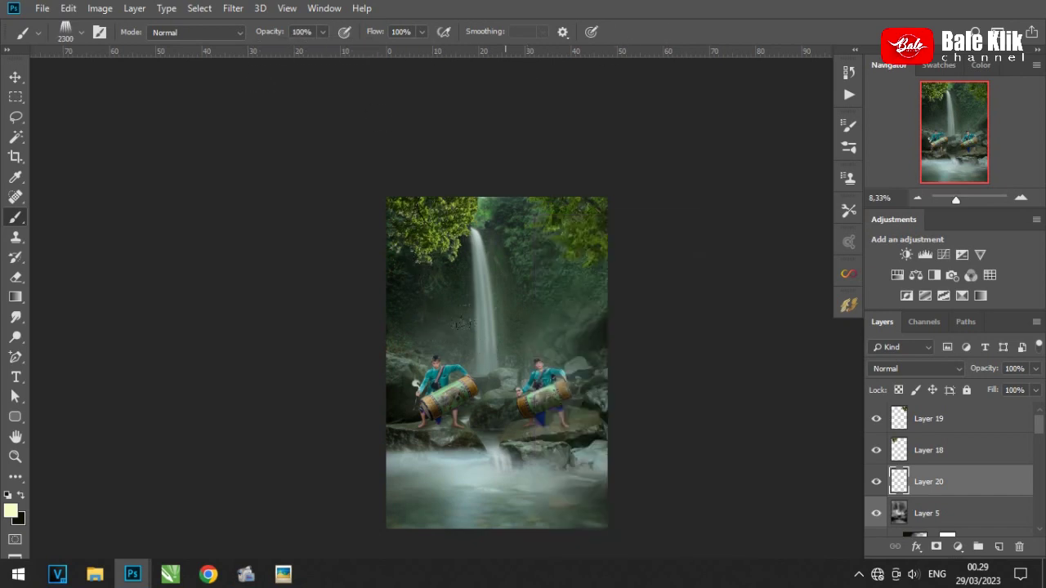
Stamp light rays with a slightly larger brush, then scale, rotate and narrow them into a beam
key(bracketright)
click(503, 353)
key(ctrl+t)
mouse_move(594, 443)
mouse_down()
mouse_move(542, 374)
mouse_move(582, 231)
mouse_up()
mouse_move(491, 311)
mouse_down()
mouse_move(419, 215)
mouse_move(611, 372)
mouse_up()
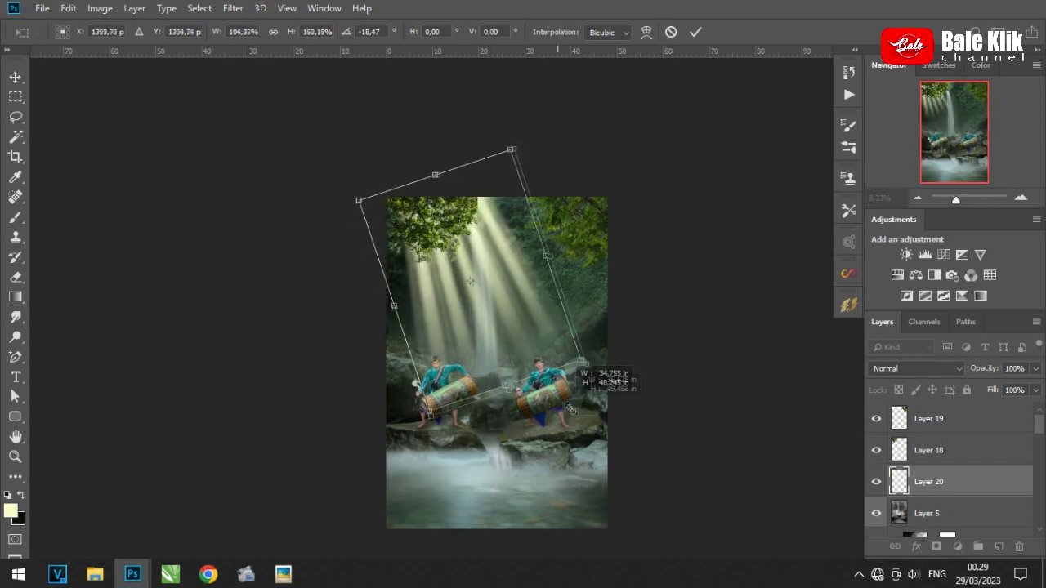
key(Return)
drag(561, 336, 508, 320)
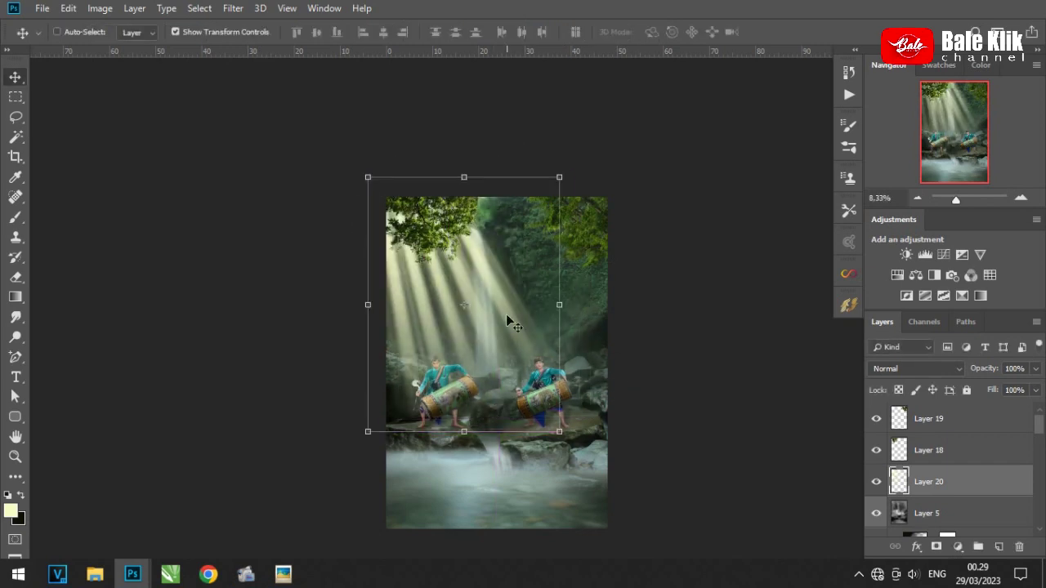
key(ctrl+alt+z)
drag(559, 353, 468, 358)
key(Return)
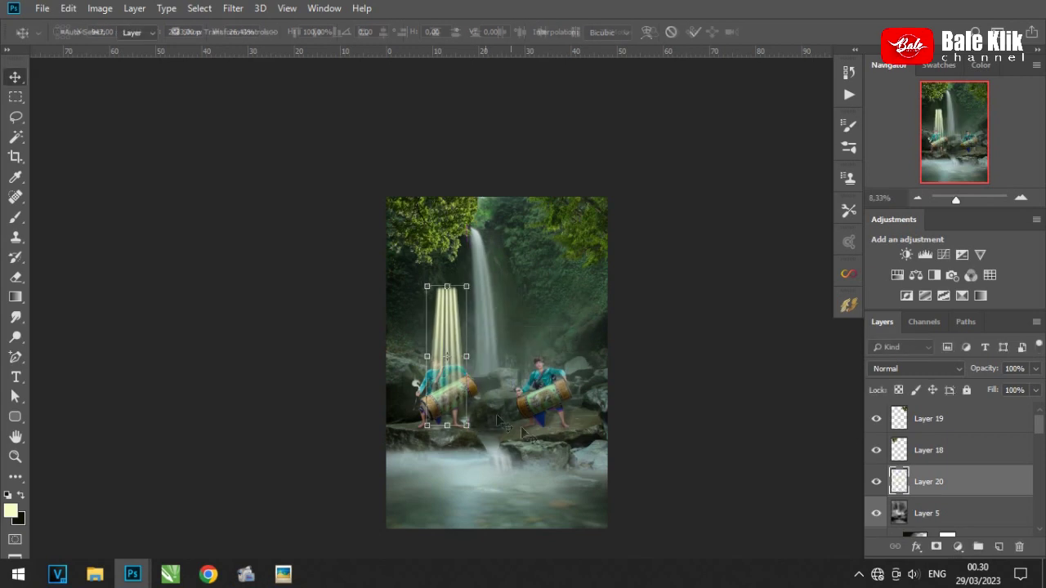
Save the document as gendang 2
key(ctrl+shift+s)
text(g)
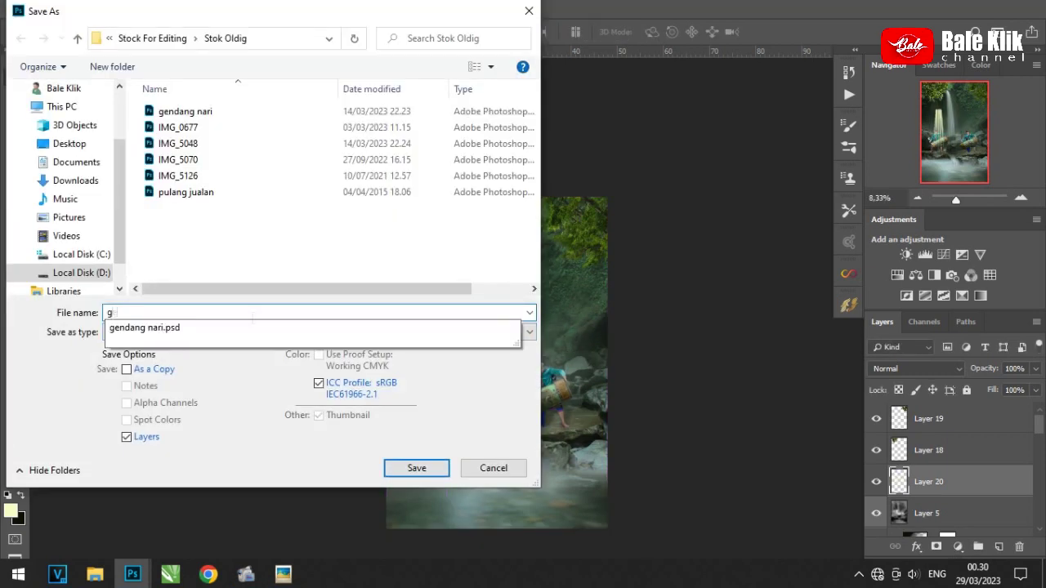
text(2)
click(416, 468)
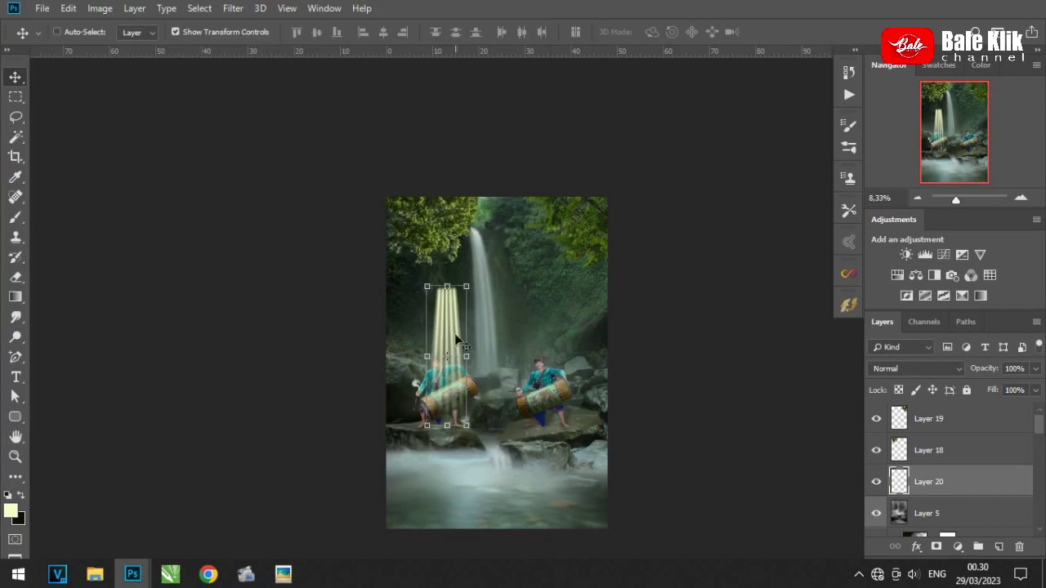
Move the rays near the top, apply a perspective reshape, stretch them downward and rotate
drag(514, 315, 438, 287)
drag(434, 249, 512, 273)
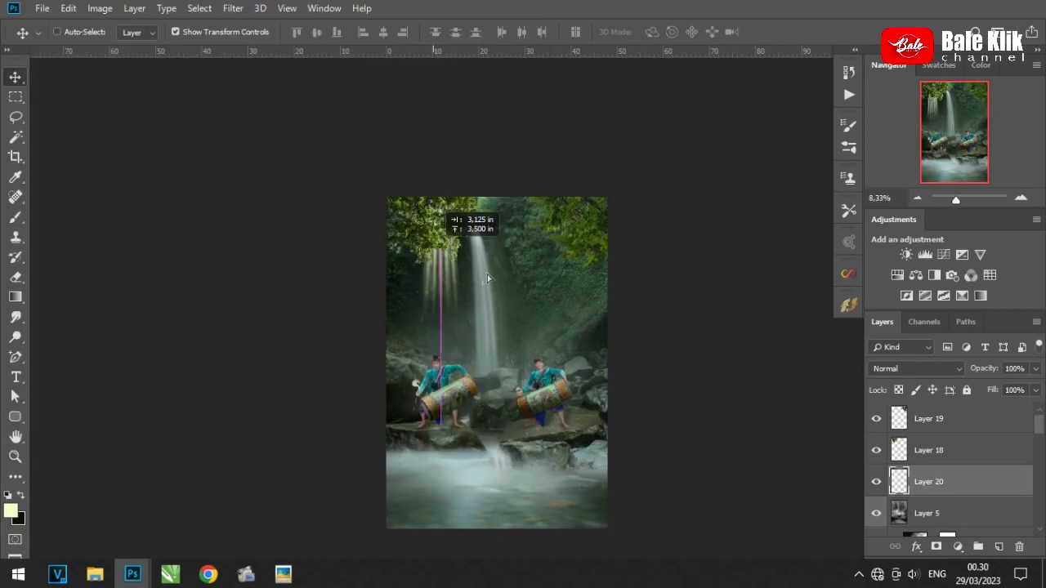
right_click(423, 308)
click(509, 393)
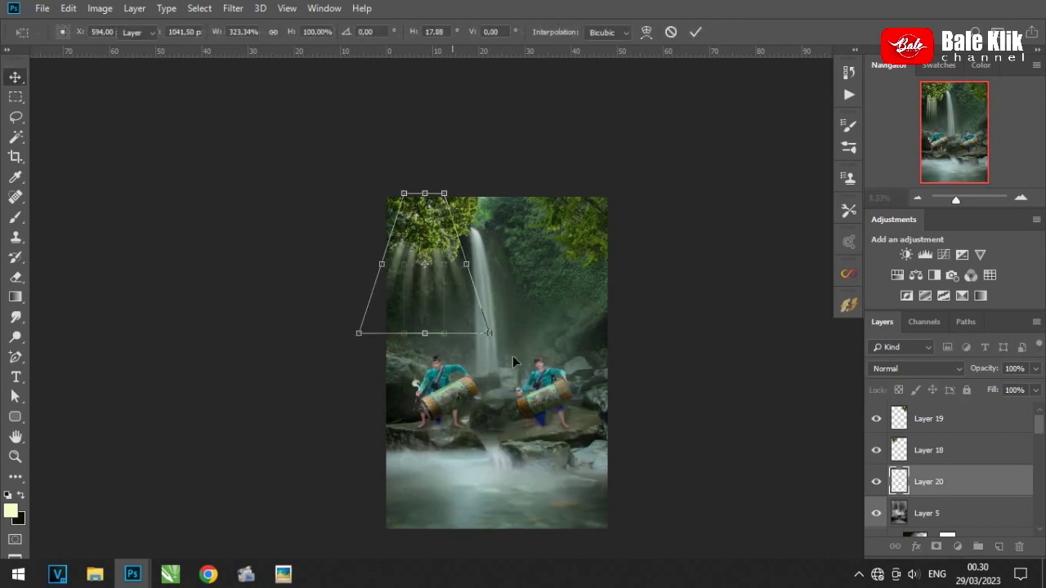
key(Return)
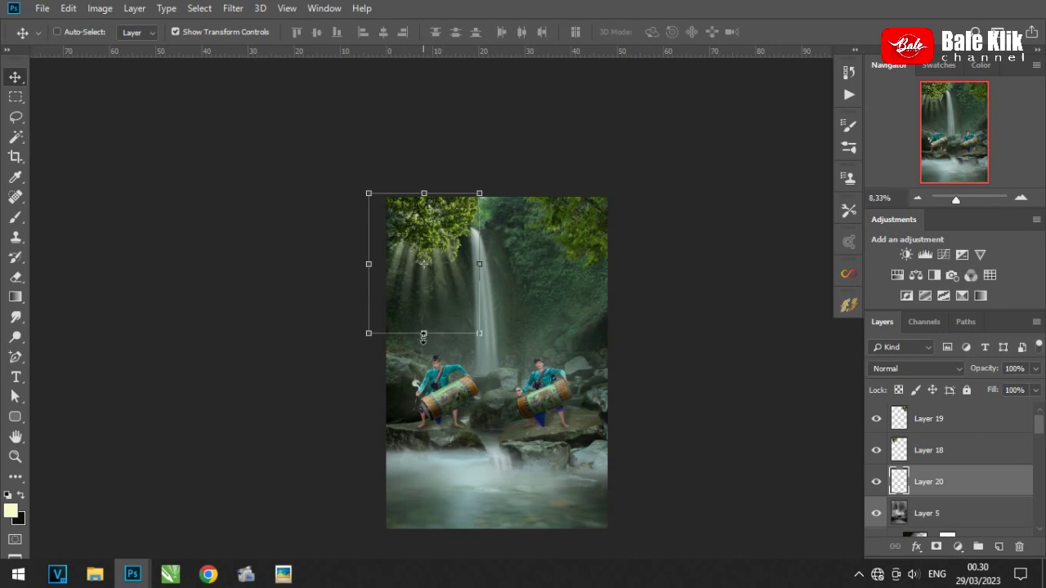
drag(423, 335, 423, 470)
mouse_move(491, 473)
mouse_down()
mouse_move(441, 327)
mouse_move(460, 311)
mouse_up()
key(Return)
Perspective-transform the rays into a beam widening down over the drummers
key(ctrl+t)
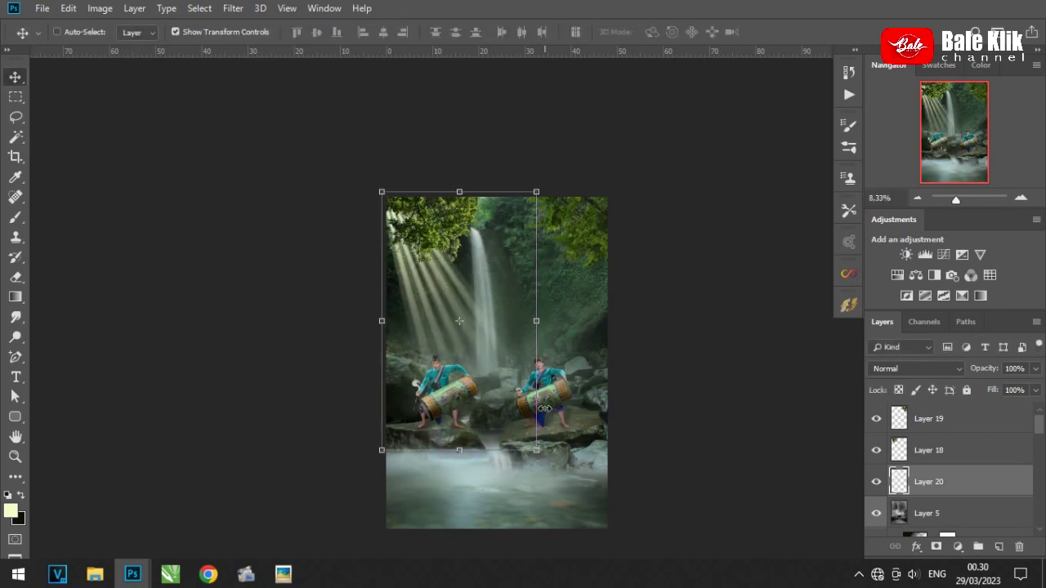
right_click(509, 172)
click(549, 253)
drag(536, 450, 590, 449)
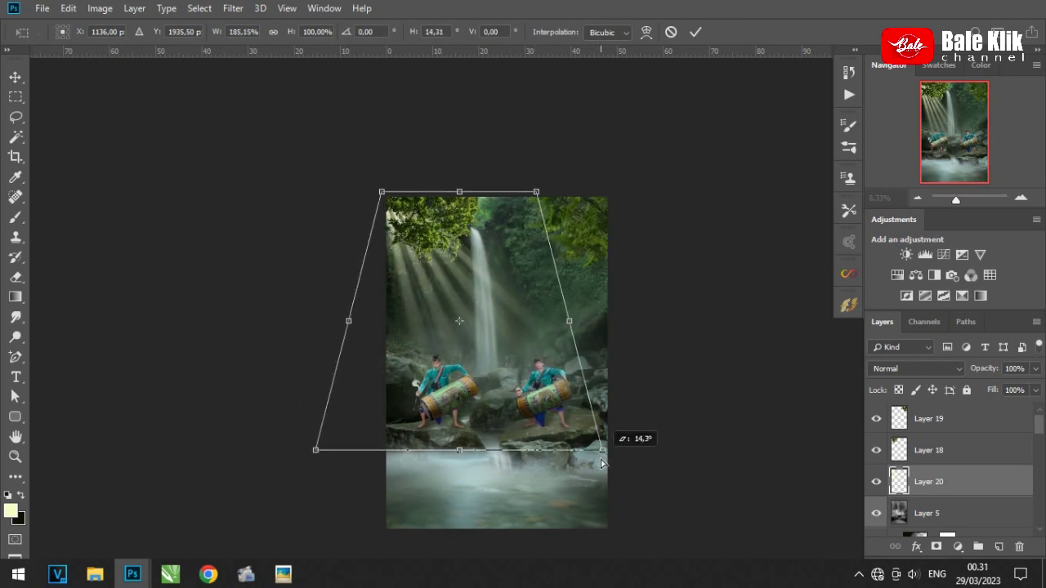
mouse_move(415, 199)
mouse_down()
mouse_move(433, 210)
mouse_move(385, 385)
mouse_up()
drag(386, 452, 387, 458)
drag(399, 215, 430, 214)
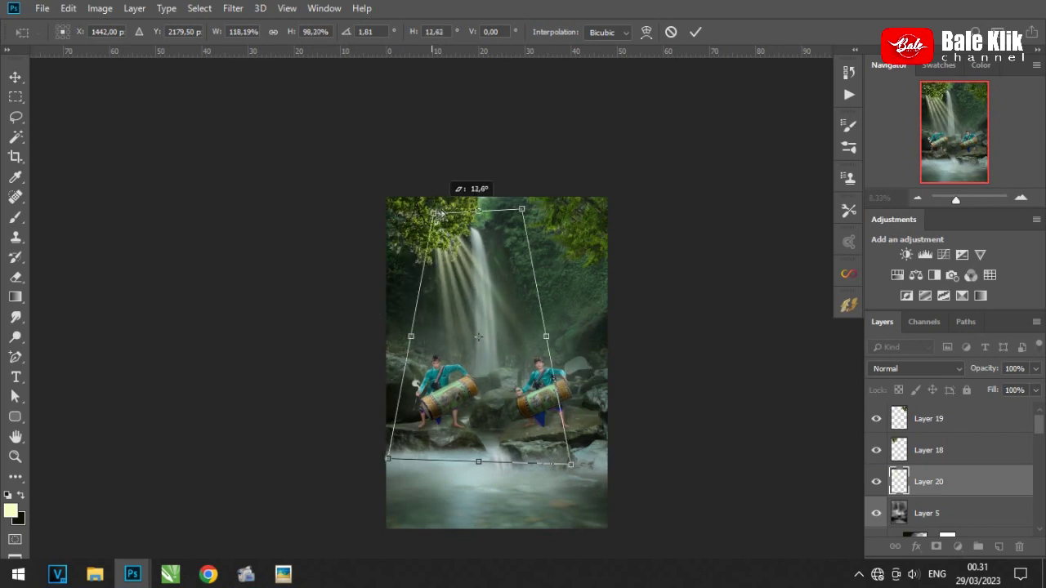
drag(471, 280, 423, 231)
key(Return)
Soften the light rays with a Gaussian Blur of 118.7 px
click(233, 8)
click(467, 248)
click(896, 353)
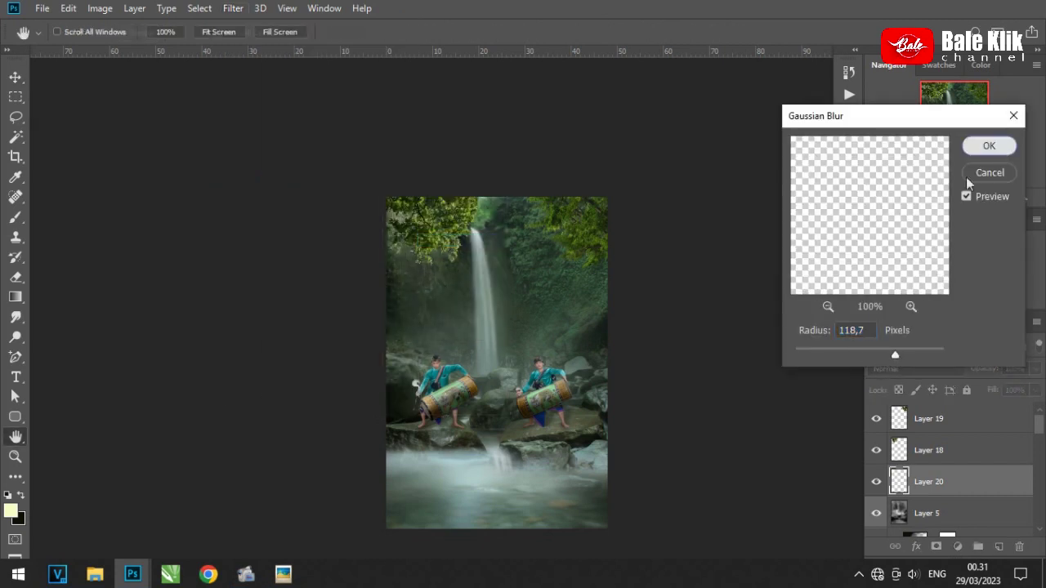
click(989, 145)
Drag the heavenly light image from Stock For Editing into the composition
mouse_move(95, 574)
click(507, 511)
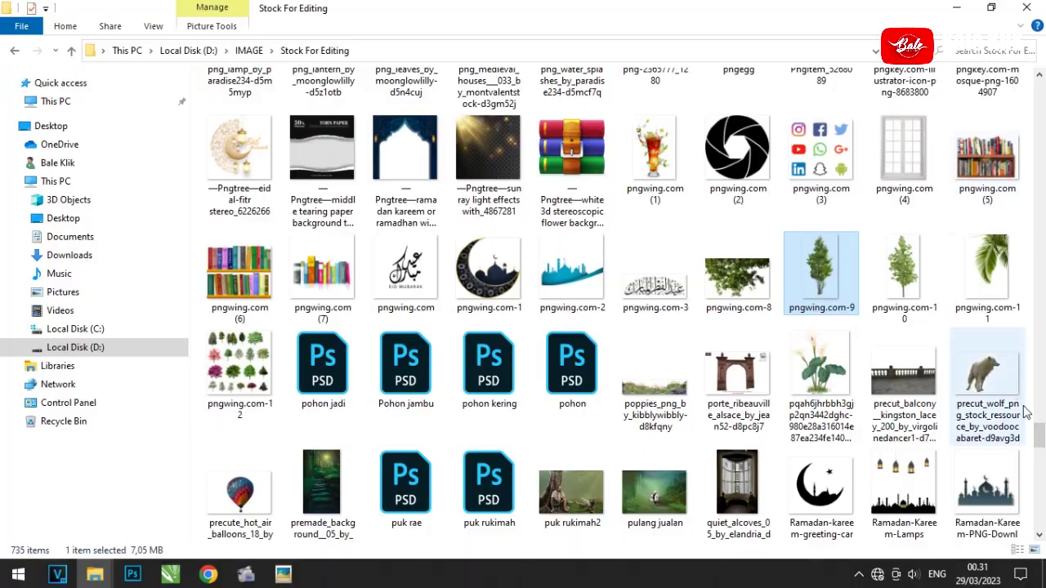
scroll(1040, 421, up, 3)
scroll(1040, 421, up, 5)
scroll(1040, 421, up, 5)
scroll(1039, 421, up, 5)
scroll(1039, 421, up, 3)
mouse_move(343, 348)
mouse_down()
mouse_move(507, 320)
mouse_move(542, 329)
mouse_up()
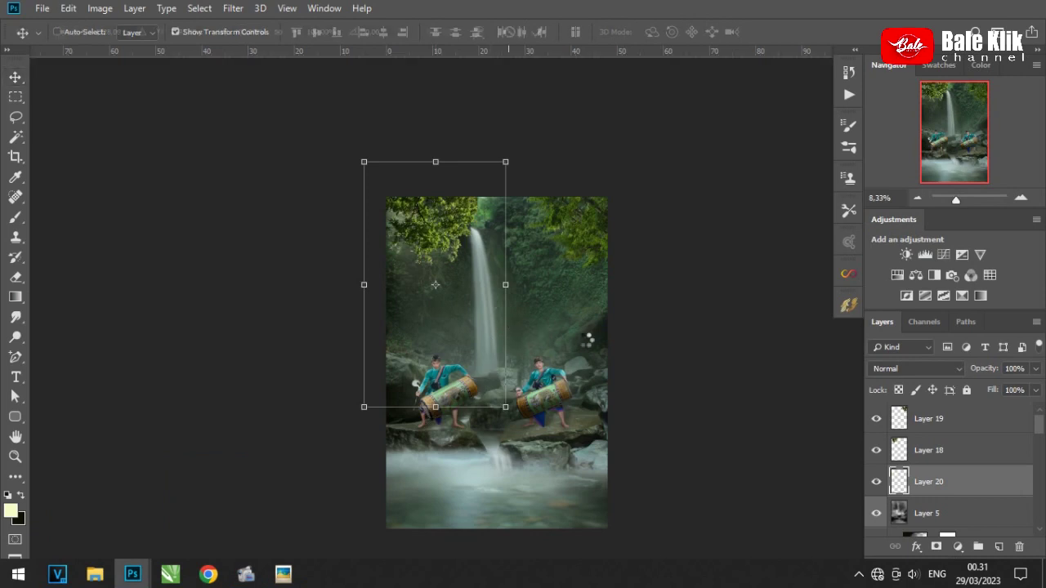
Rasterize the heavenly light image, darken its blacks with Levels, and set it to Screen
right_click(948, 482)
click(855, 261)
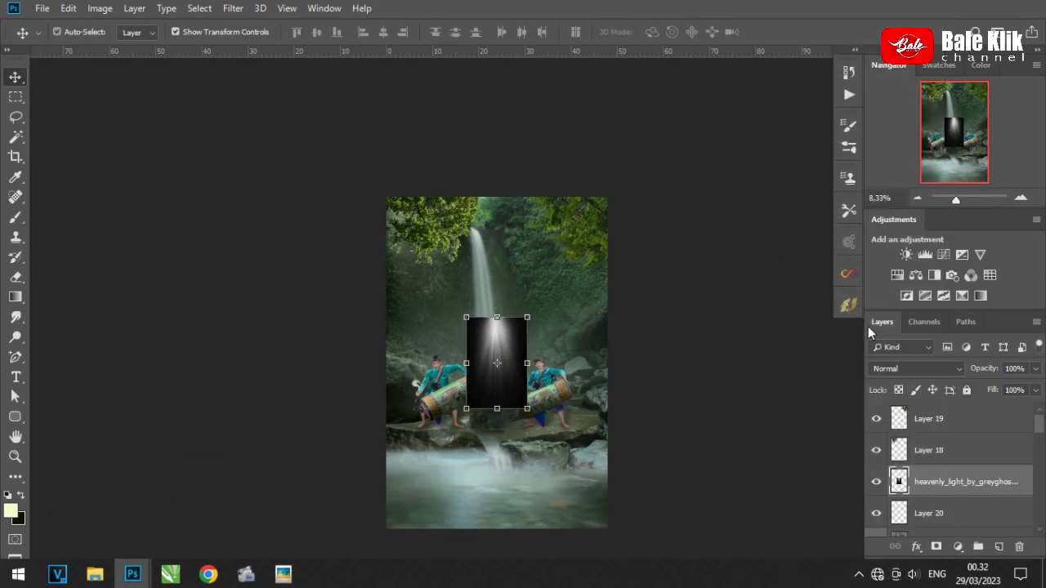
key(ctrl+l)
mouse_move(701, 254)
mouse_down()
mouse_move(766, 255)
mouse_move(705, 252)
mouse_up()
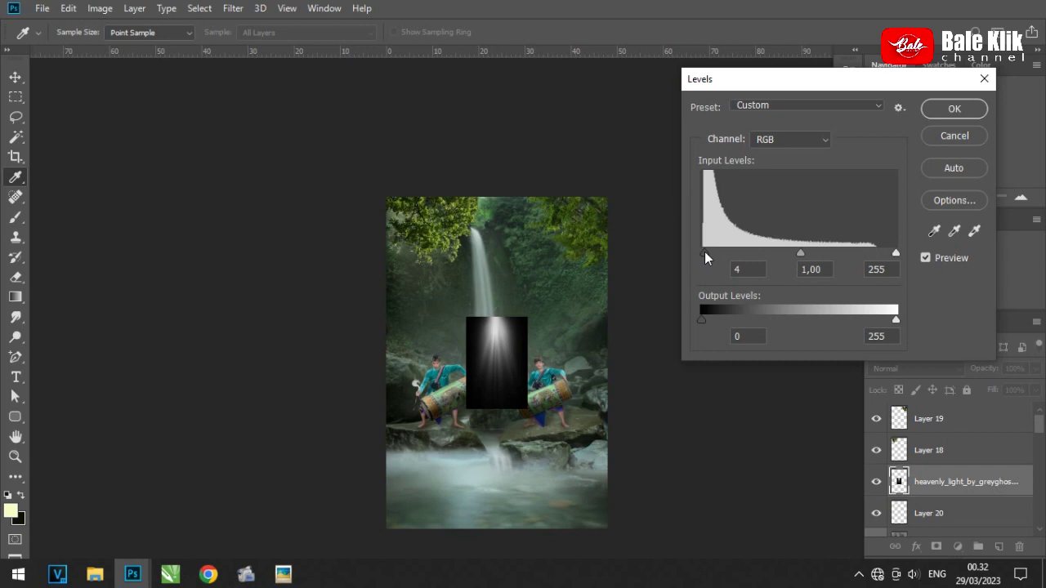
click(955, 108)
click(915, 369)
Enlarge, rotate and reposition the light so its rays slant down from the upper left
drag(507, 351, 425, 246)
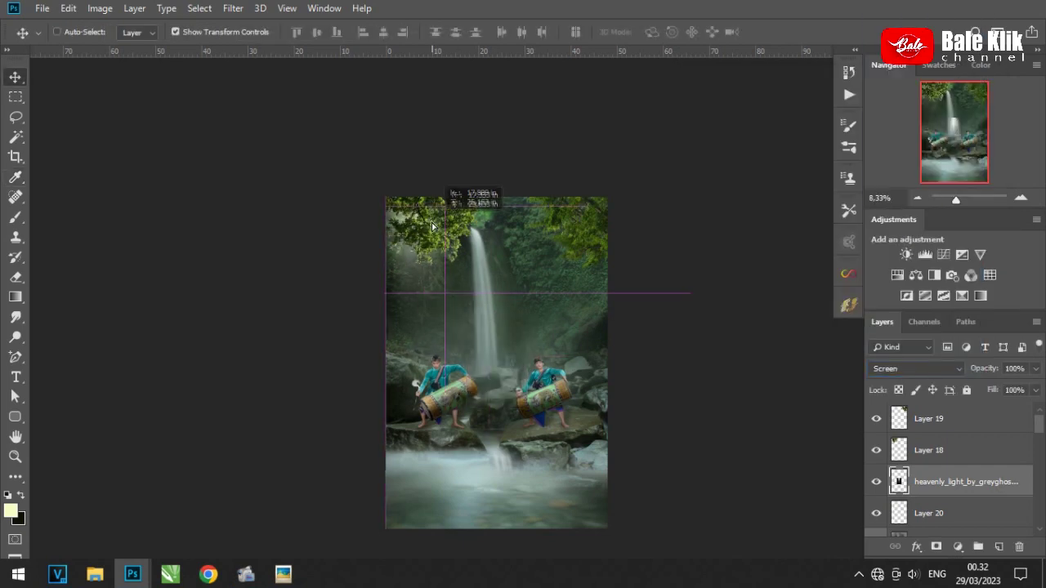
drag(444, 303, 606, 405)
key(Return)
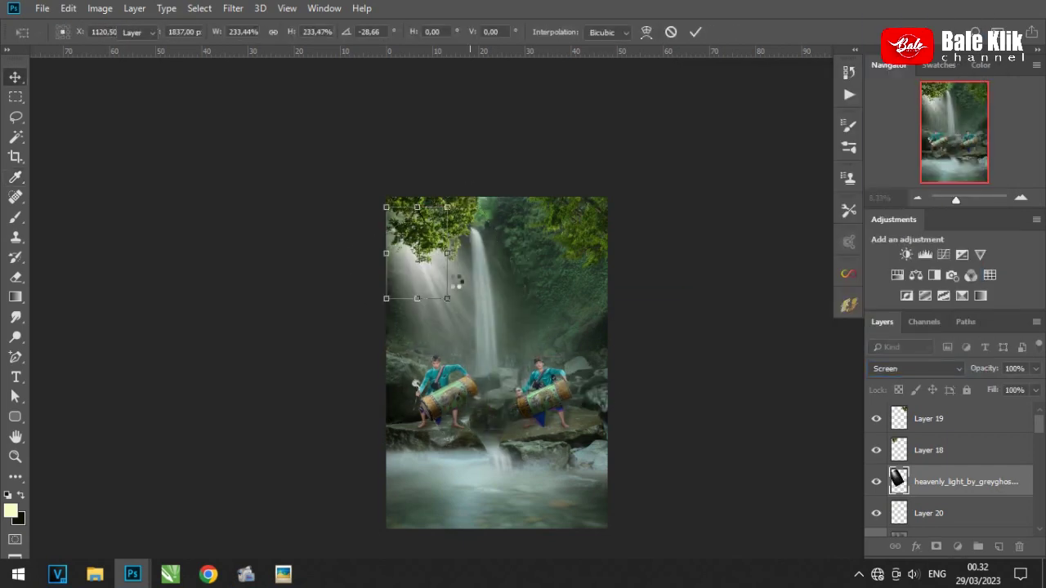
drag(504, 364, 492, 327)
drag(561, 407, 602, 453)
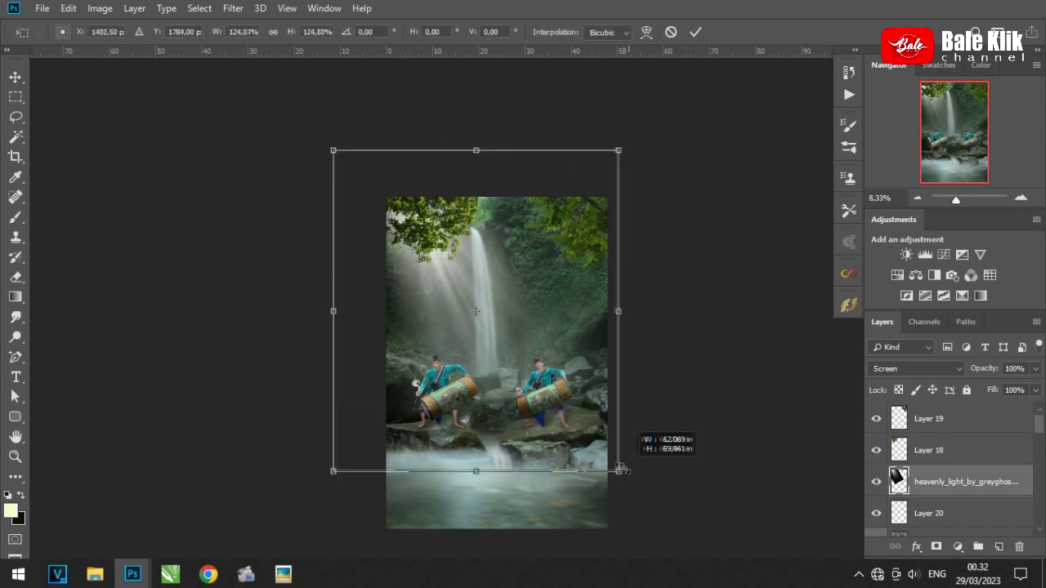
key(Return)
drag(446, 265, 417, 257)
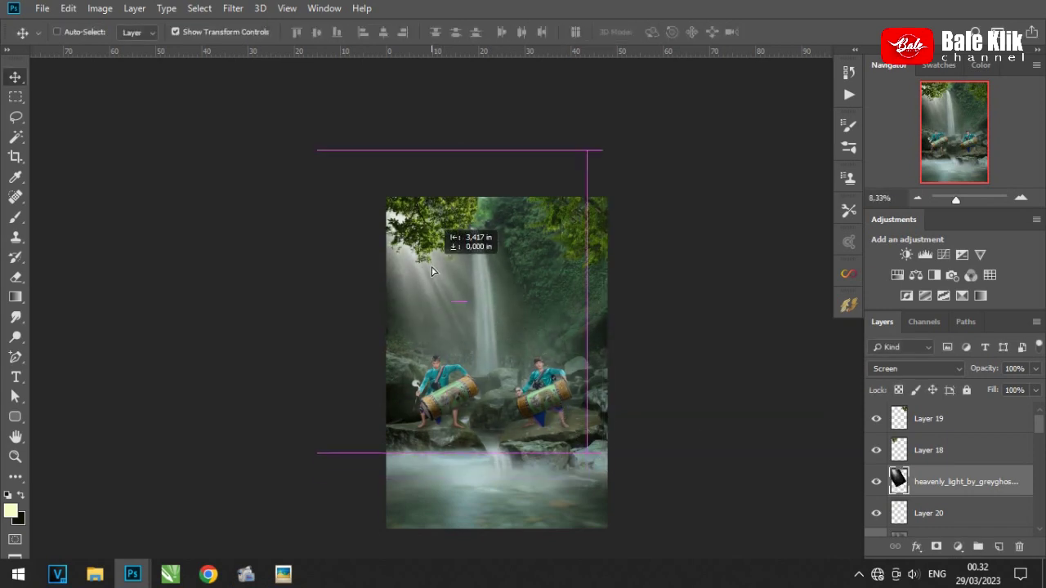
key(ctrl+t)
drag(582, 463, 595, 458)
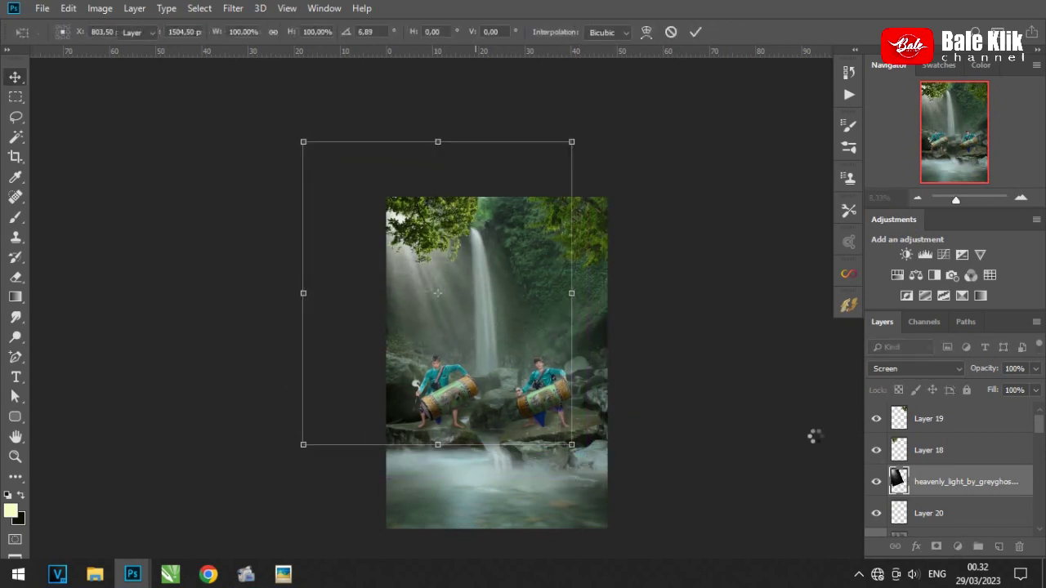
key(ctrl+b)
Shift the light layer's midtones toward yellow with Color Balance and compare it toggled off
drag(822, 266, 793, 272)
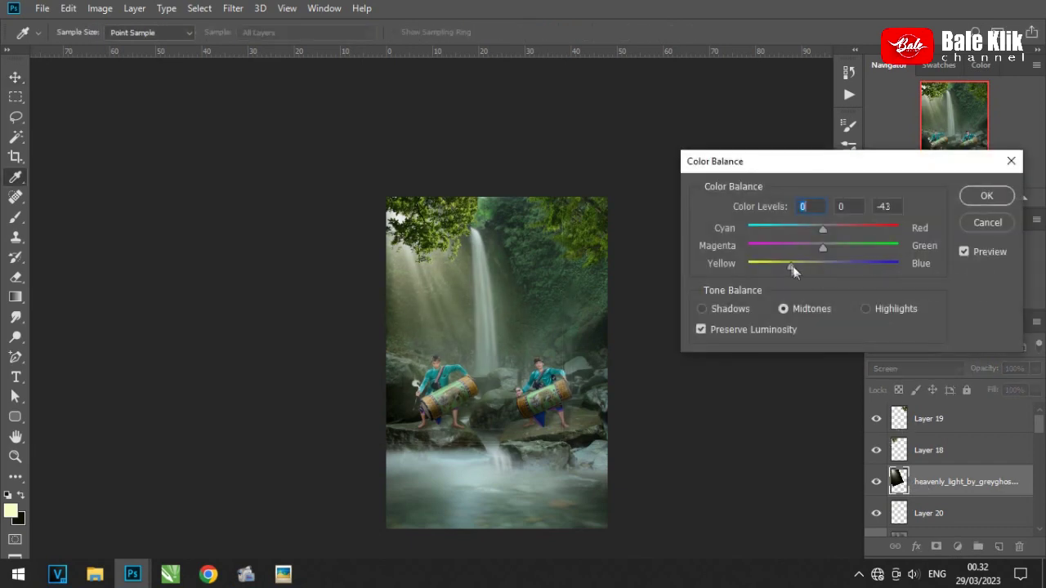
key(Return)
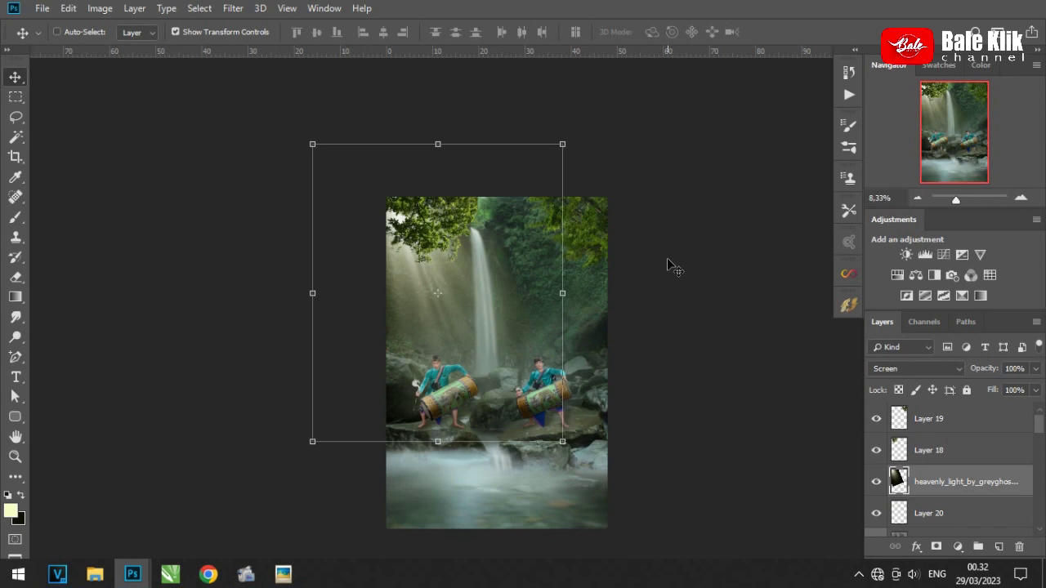
scroll(654, 269, up, 1)
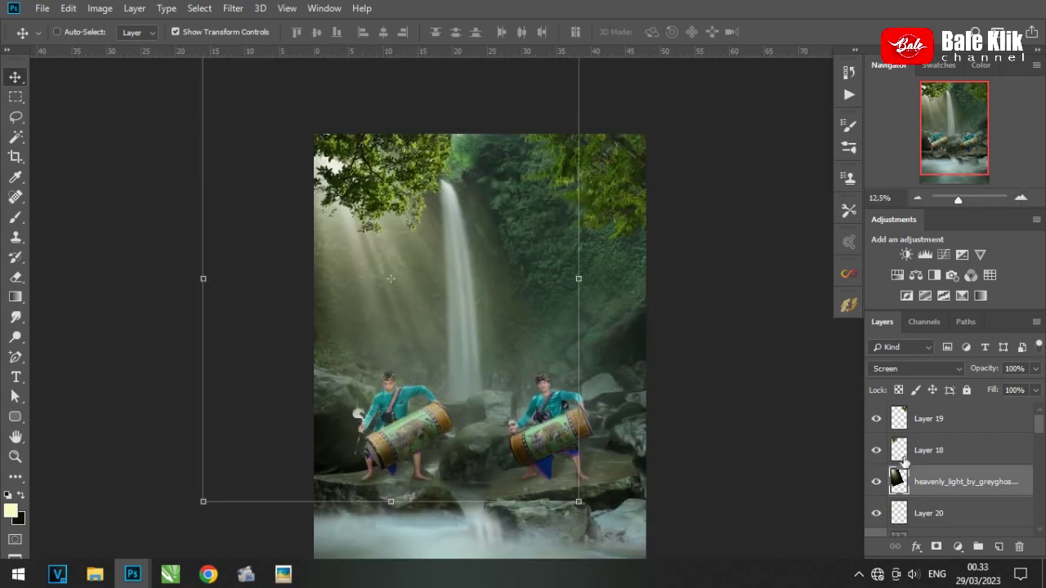
click(877, 482)
mouse_move(486, 364)
mouse_down()
mouse_move(479, 300)
mouse_move(527, 296)
mouse_up()
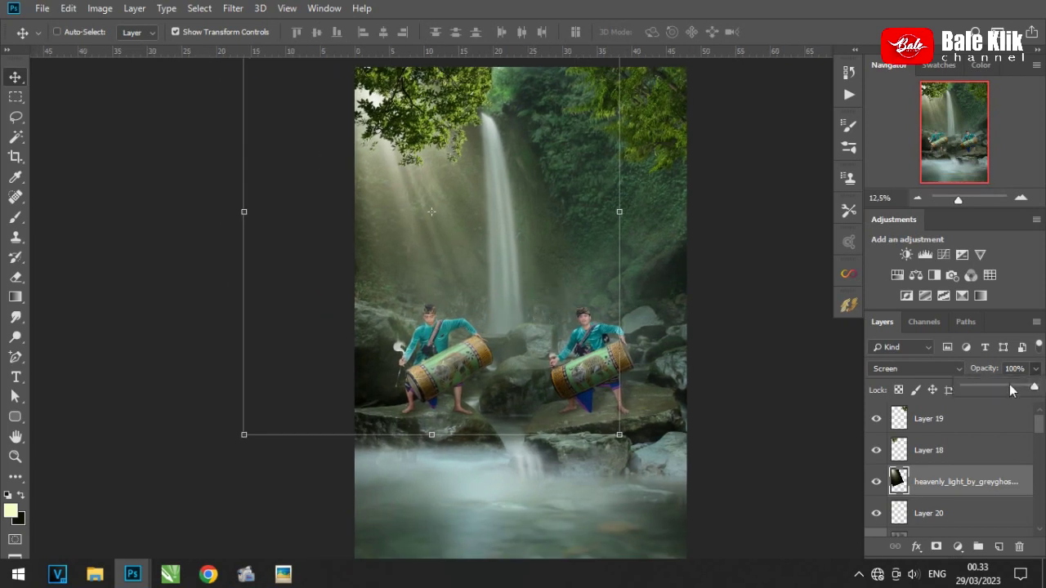
Soften the light layer with a Gaussian Blur
click(233, 8)
click(455, 174)
drag(875, 356, 867, 357)
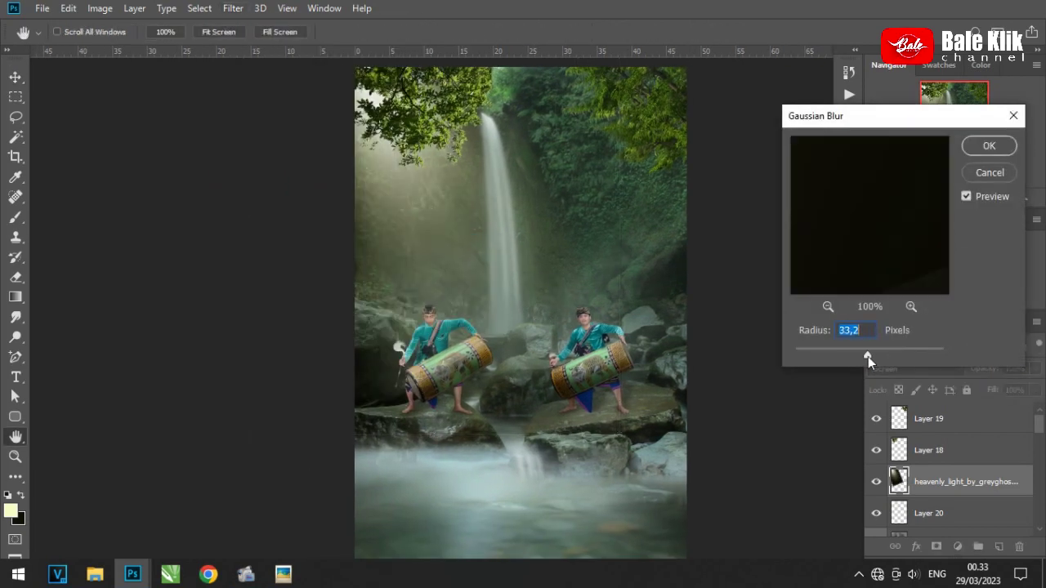
click(988, 147)
Move the light rays up and to the left over the waterfall
key(v)
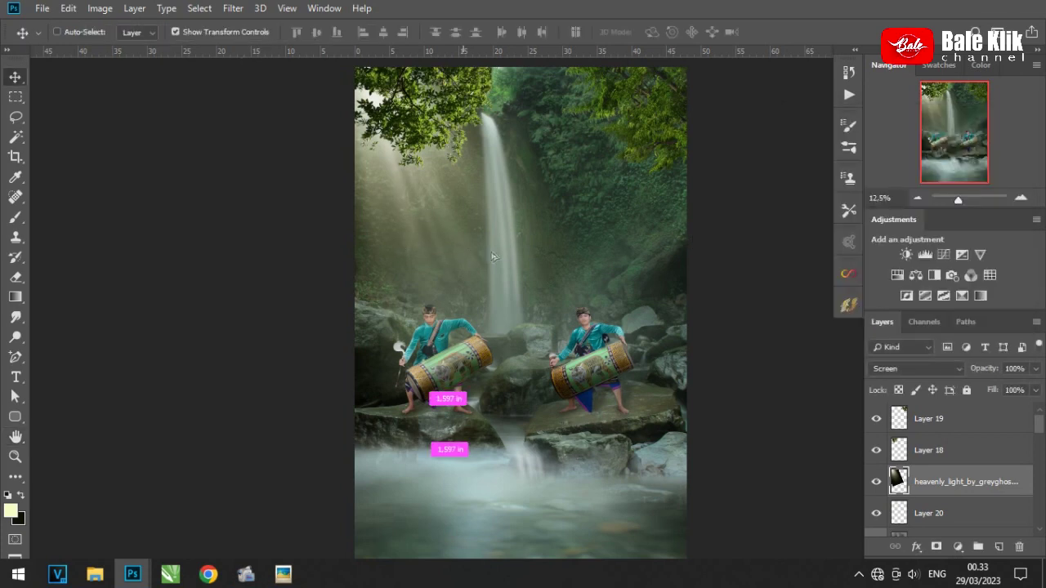
drag(472, 229, 414, 193)
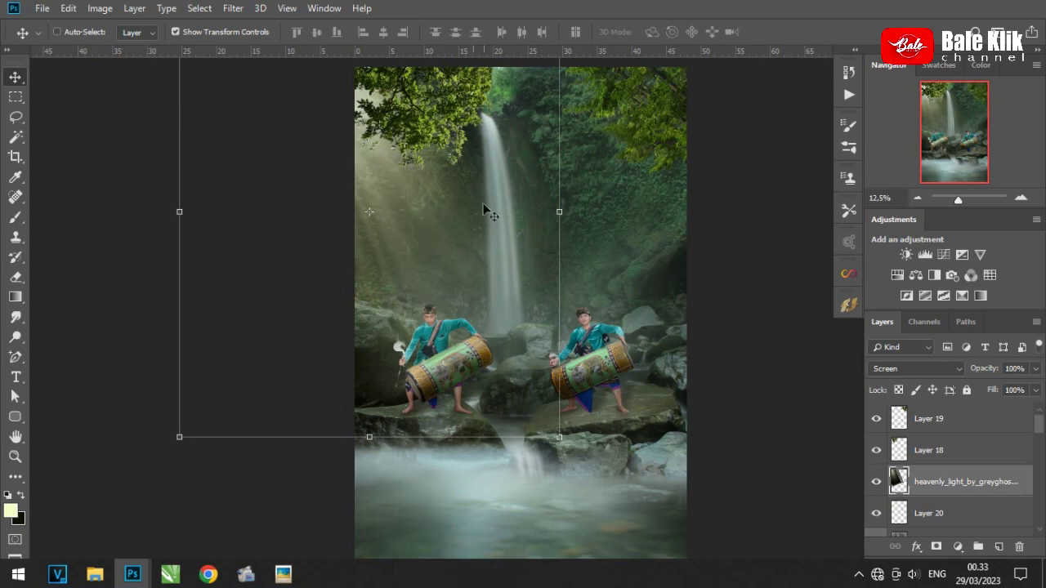
drag(501, 203, 459, 320)
drag(384, 314, 416, 304)
Apply Gaussian Blur to the light rays again and lower the layer to 54% opacity
click(233, 8)
click(462, 239)
click(981, 147)
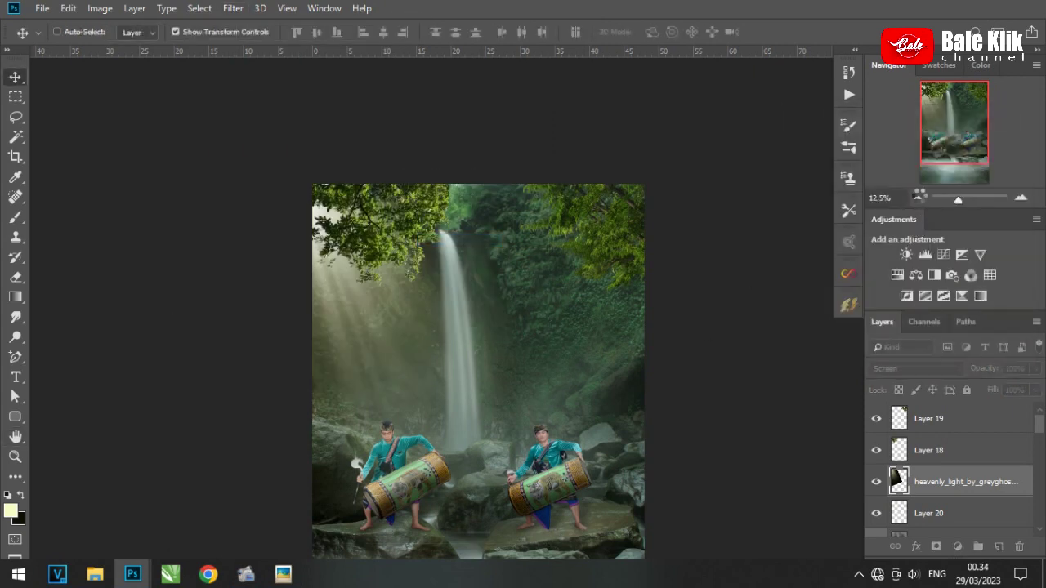
key(ctrl+minus)
click(1035, 369)
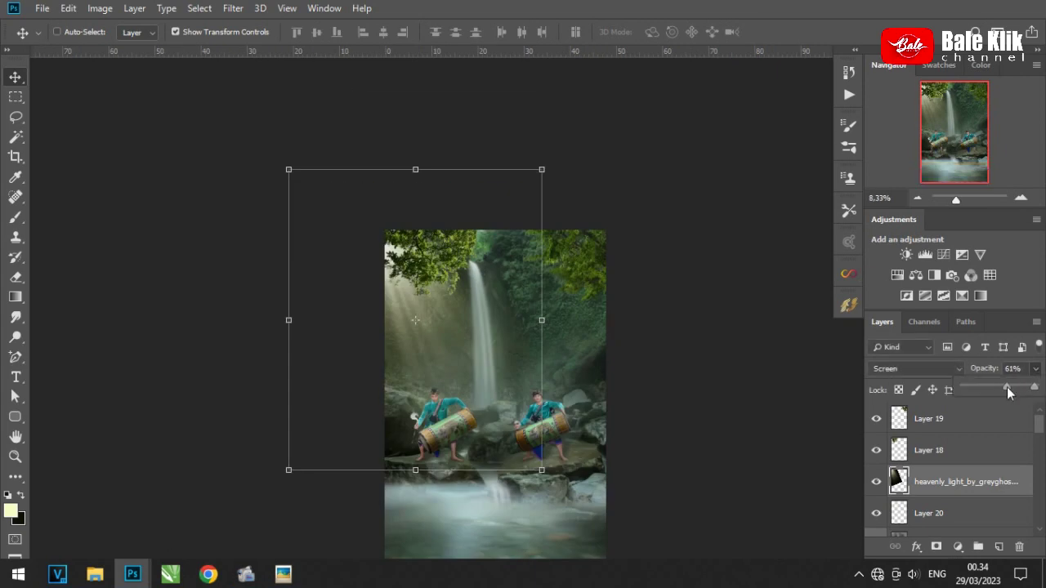
drag(1037, 386, 1002, 387)
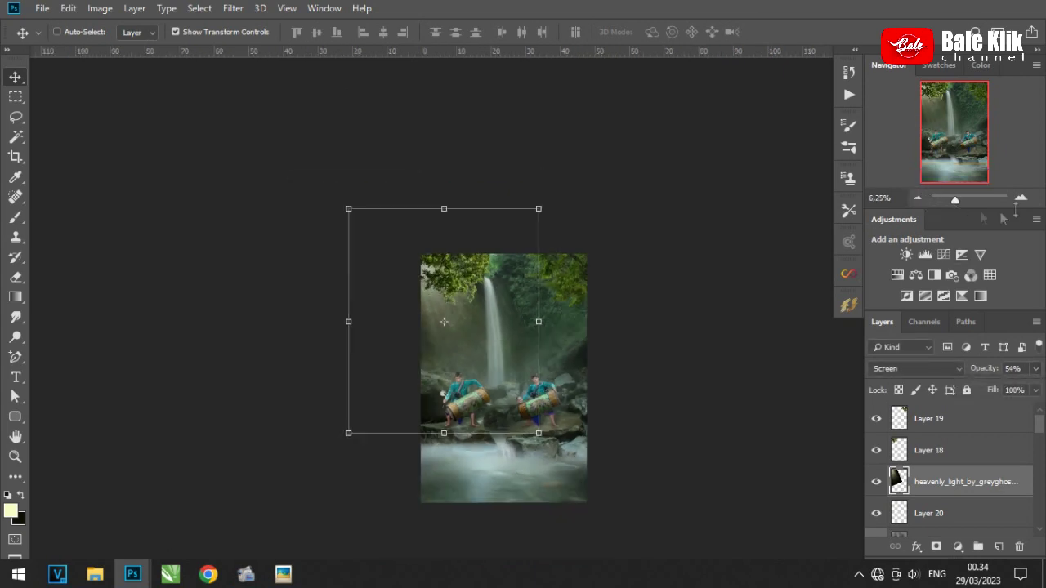
click(1022, 199)
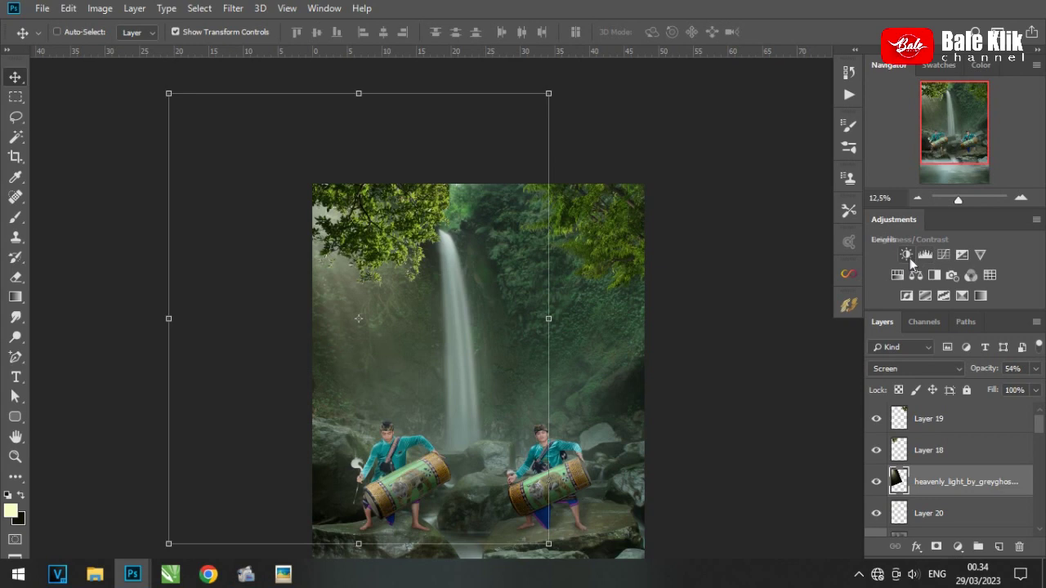
Select the first drummer's drop-shadow layer and its mask, checking its layer style
scroll(711, 327, down, 2)
scroll(967, 482, down, 3)
scroll(967, 482, down, 2)
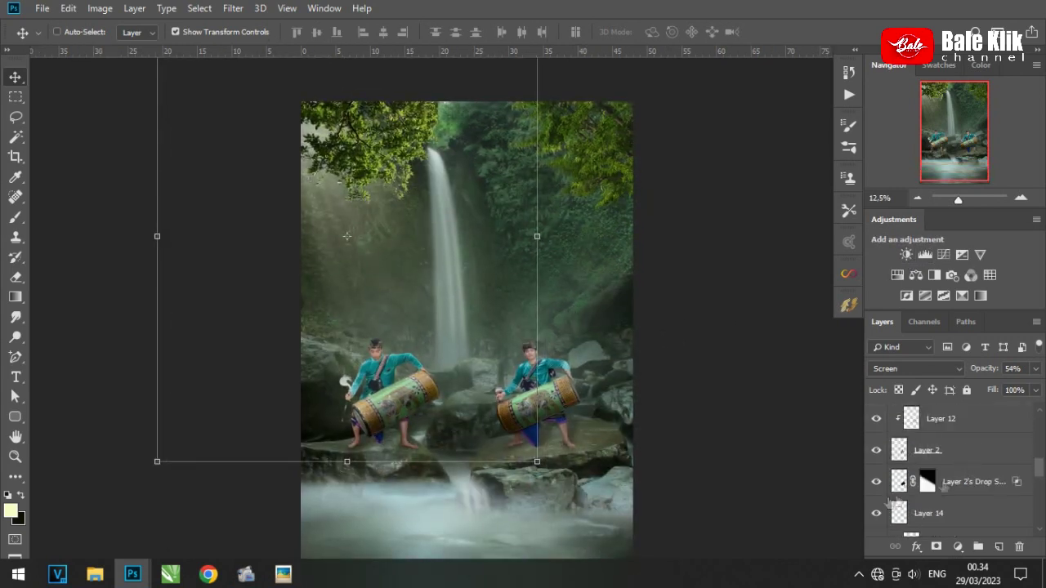
click(900, 478)
scroll(899, 490, down, 1)
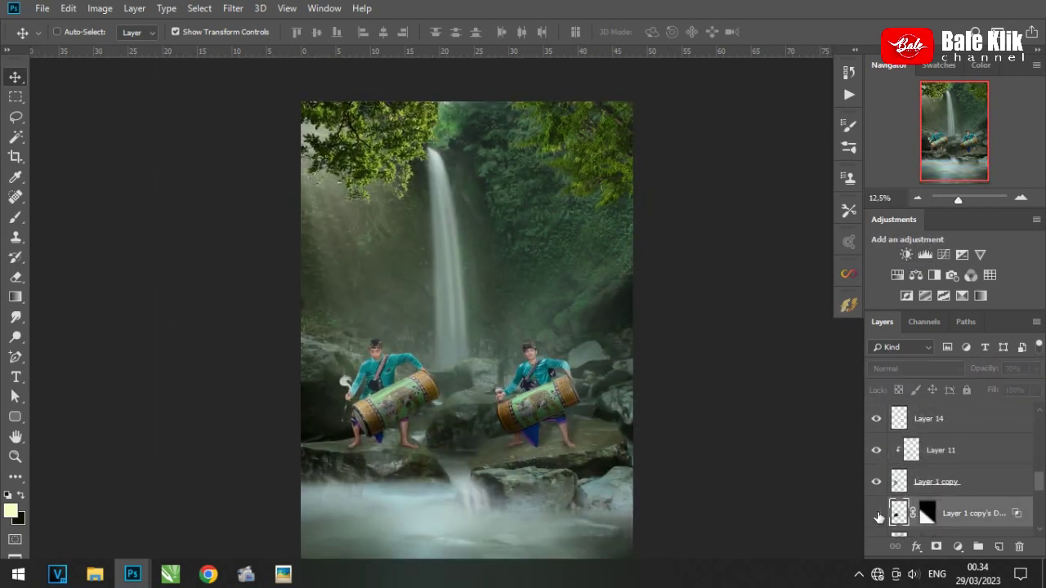
click(929, 513)
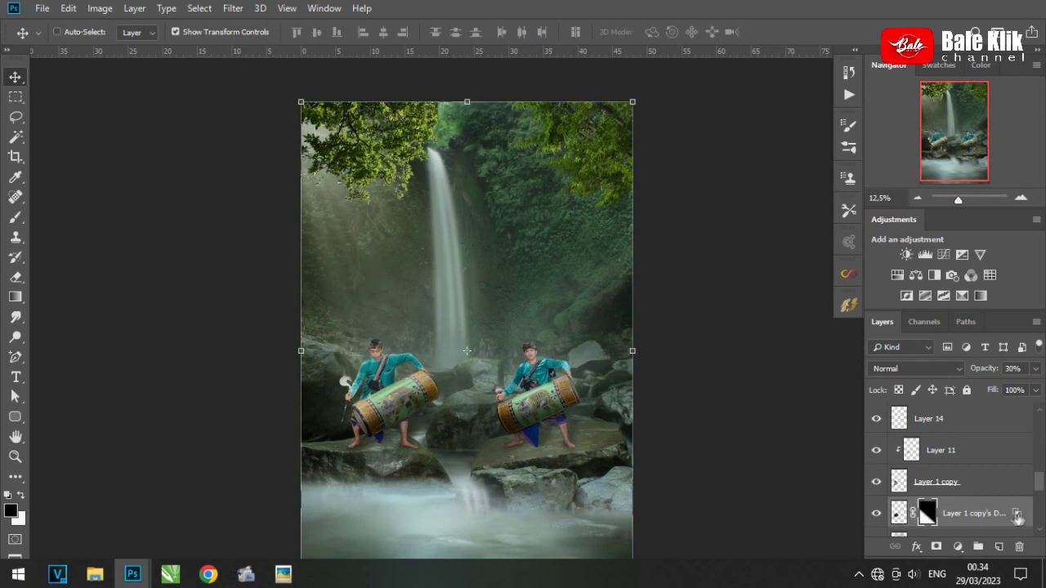
drag(1018, 515, 1002, 468)
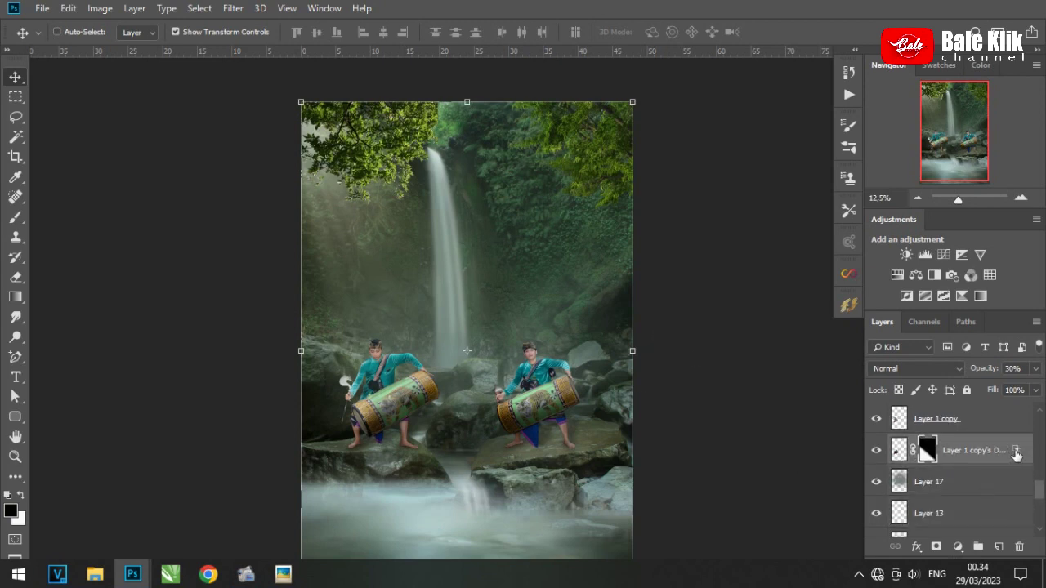
double_click(900, 449)
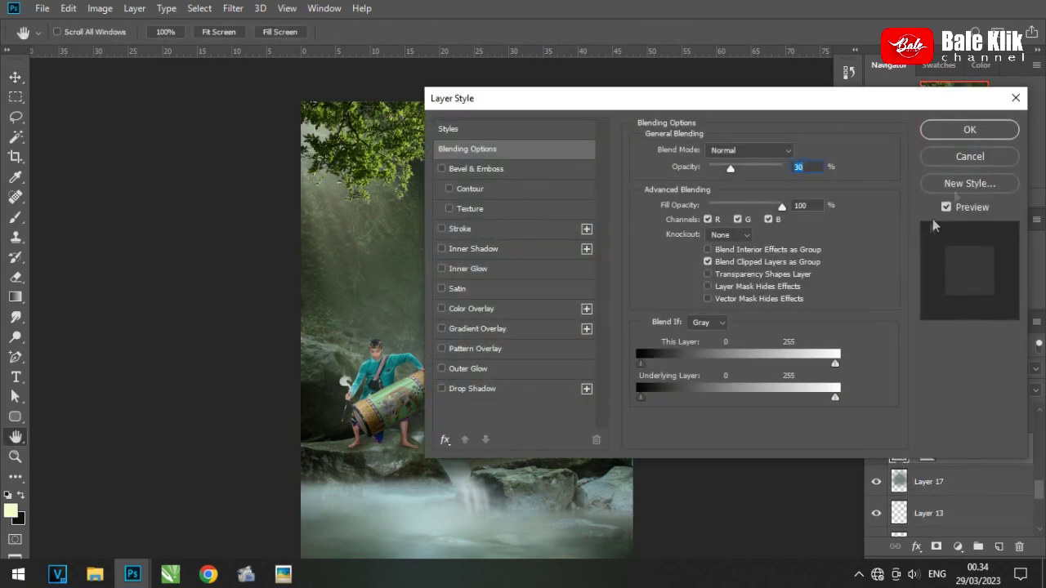
click(970, 154)
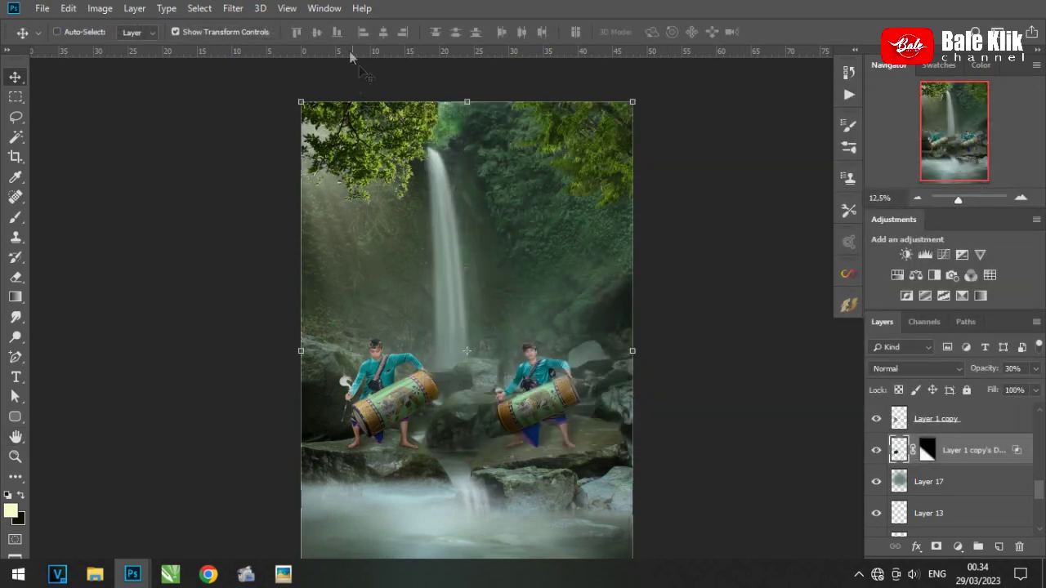
Flip the first shadow vertically and move it down below the drummer
right_click(409, 198)
click(495, 464)
mouse_move(432, 466)
mouse_down()
mouse_move(439, 458)
mouse_move(417, 485)
mouse_up()
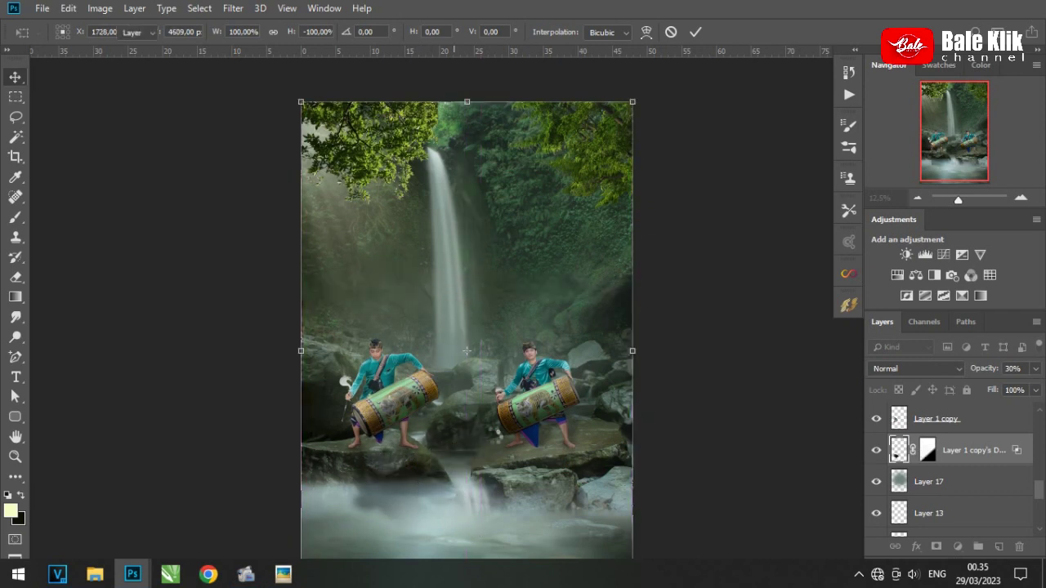
key(Return)
Fade the shadow's bottom with a black-to-white mask gradient and ready a soft round white brush
key(d)
key(g)
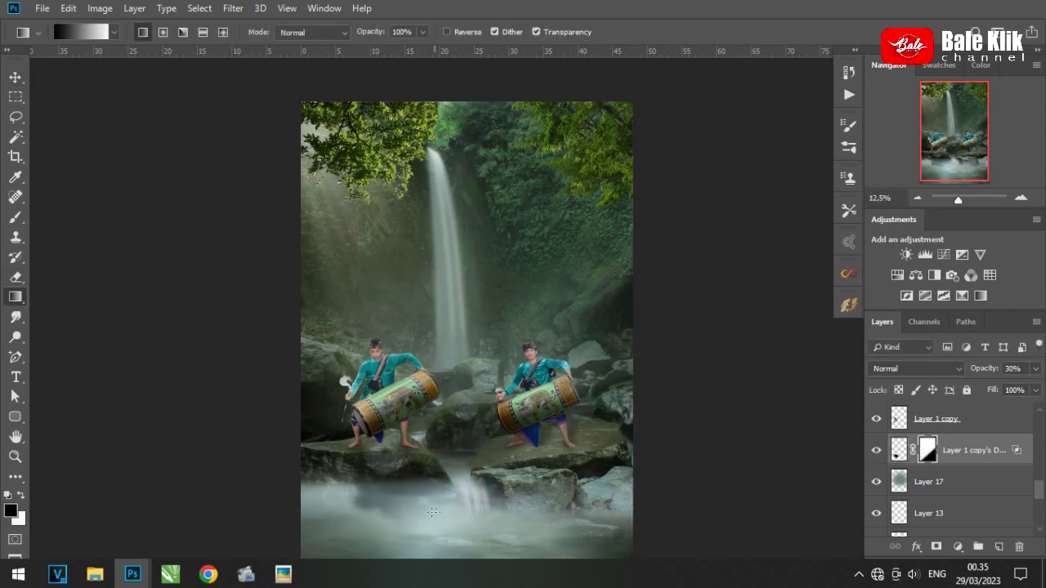
drag(420, 510, 435, 462)
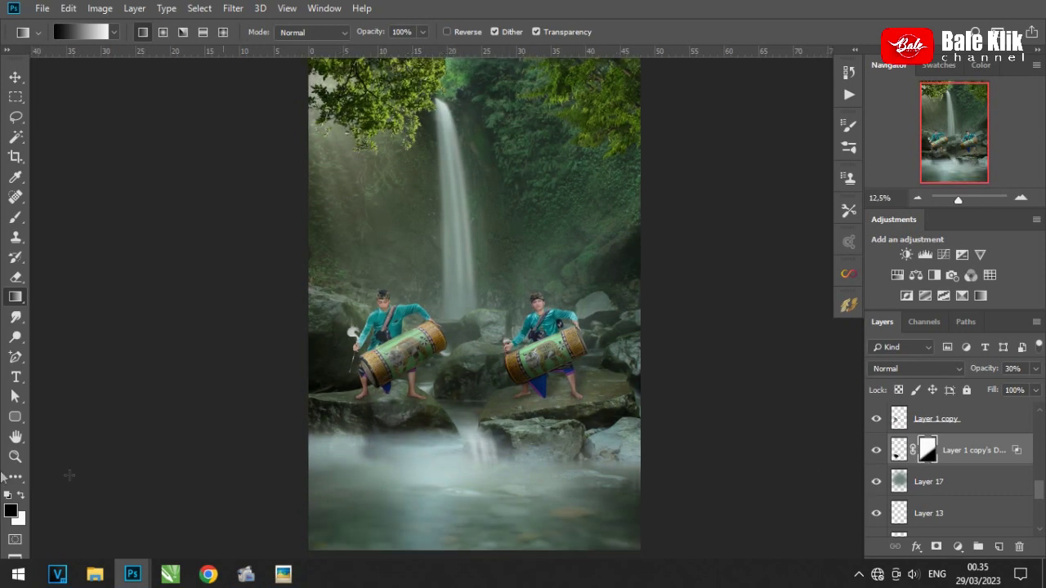
click(21, 495)
click(15, 216)
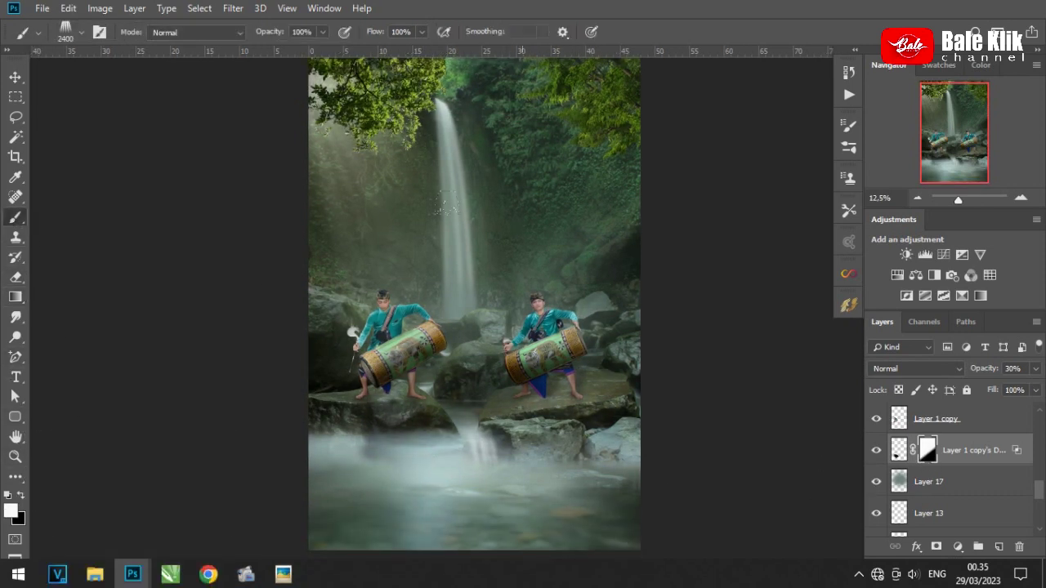
right_click(527, 214)
double_click(574, 322)
key(bracketright)
key(bracketright)
key(bracketright)
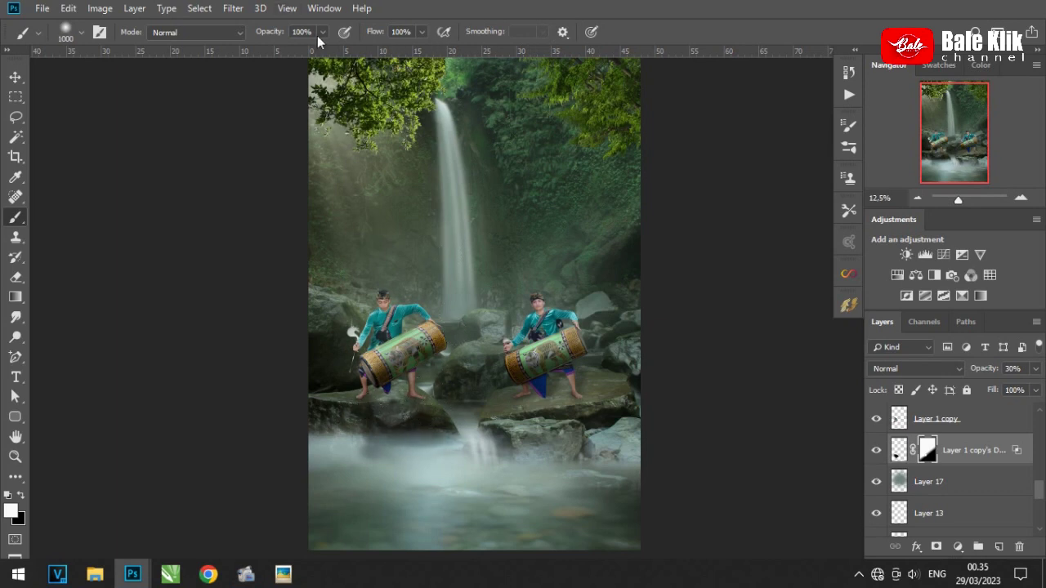
key(bracketleft)
key(bracketleft)
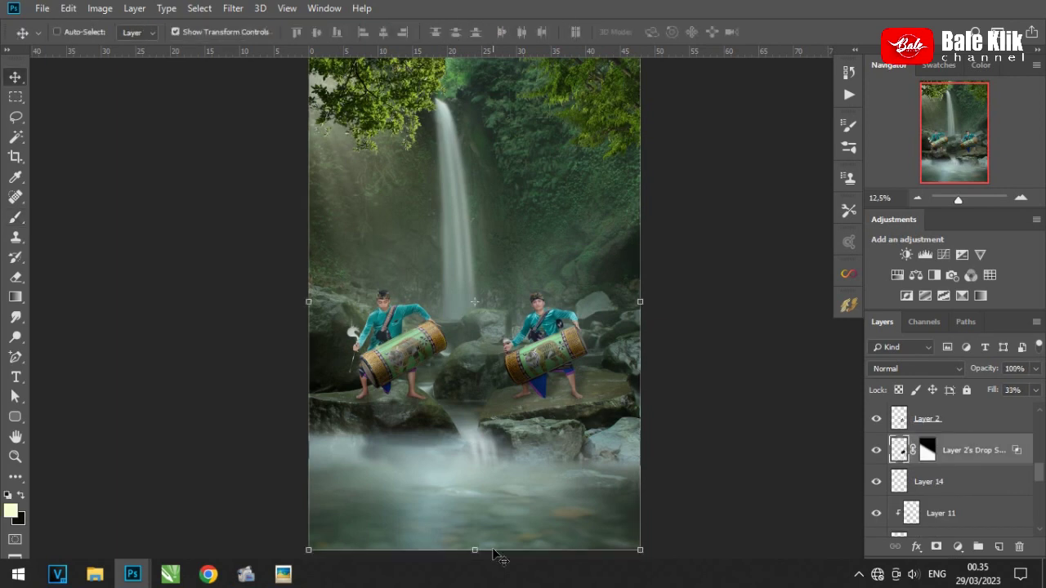
Flip the second drummer's shadow vertically and position it below the figure
right_click(519, 284)
click(596, 488)
drag(553, 224, 553, 435)
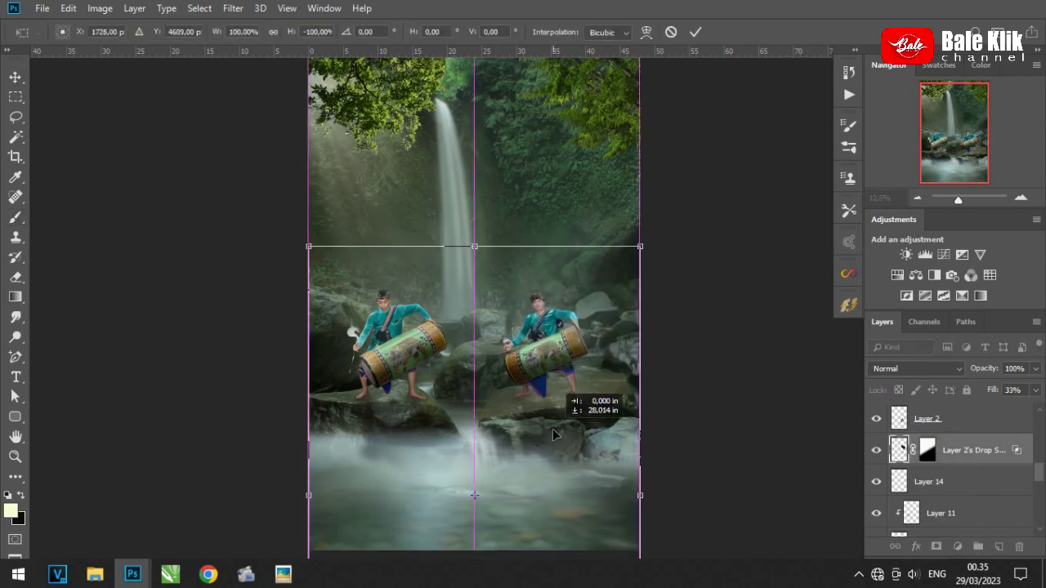
key(shift+Up)
key(shift+Up)
key(shift+Up)
key(shift+Up)
key(shift+Up)
key(shift+Up)
key(shift+Up)
key(shift+Up)
key(Left)
key(Left)
key(Left)
key(Left)
key(Left)
key(Left)
scroll(900, 491, down, 2)
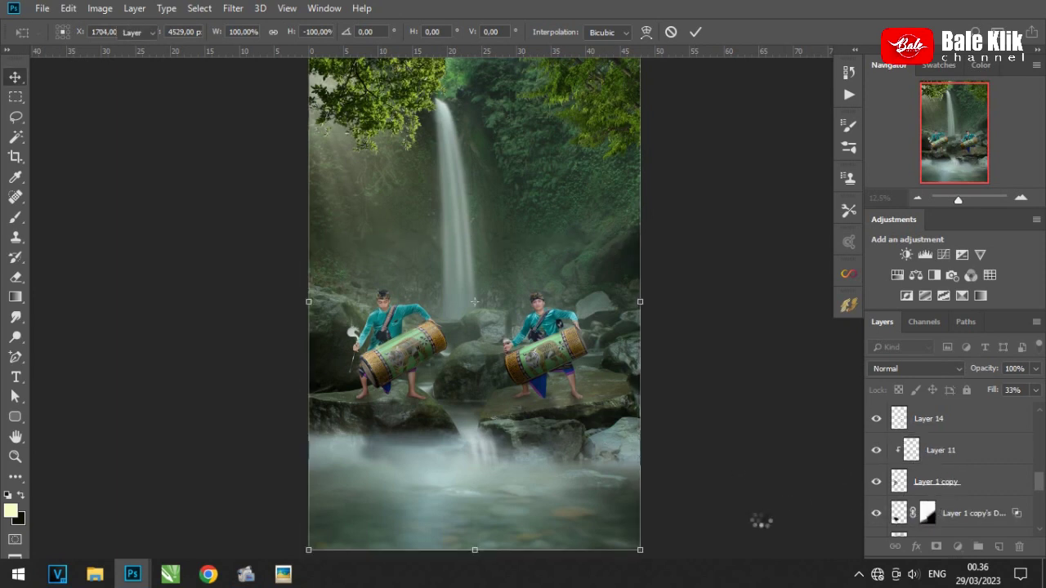
click(893, 517)
Nudge the first shadow up and right, then review the drummers at 12.5% zoom
key(shift+Up)
key(shift+Up)
key(shift+Up)
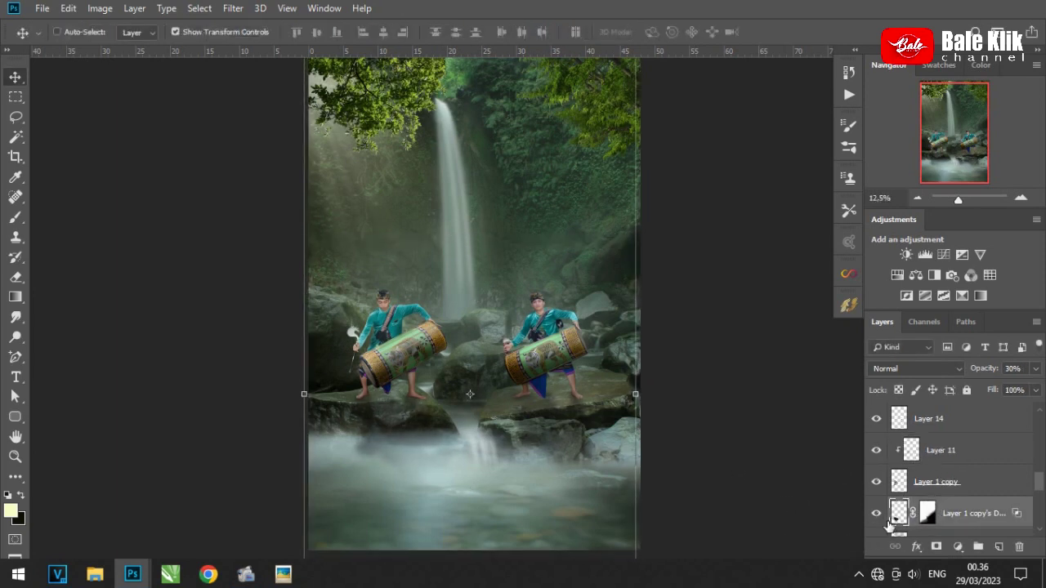
key(shift+Right)
key(shift+Right)
key(shift+Right)
key(shift+Right)
key(shift+Right)
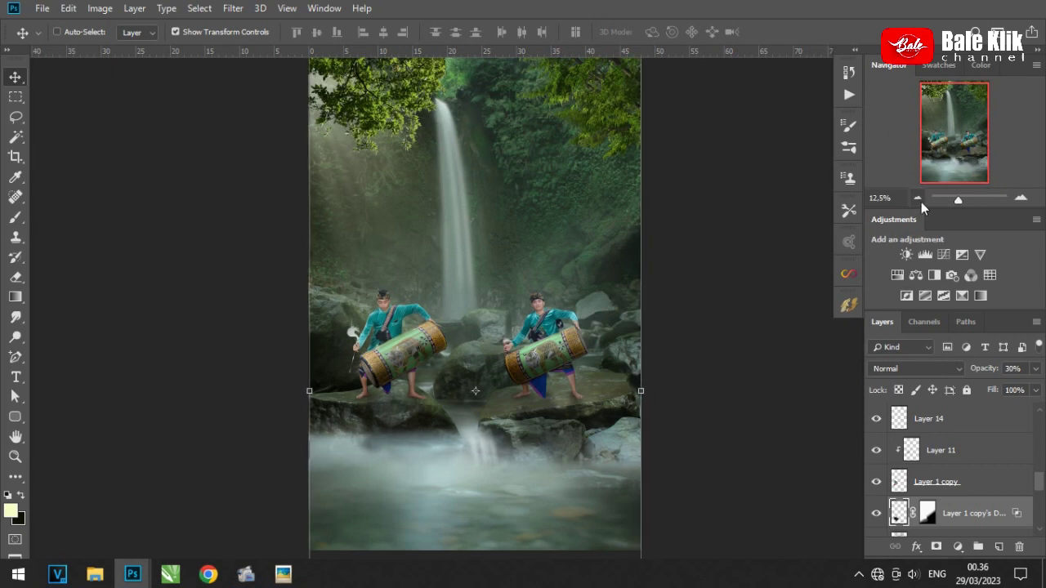
click(917, 198)
click(1022, 199)
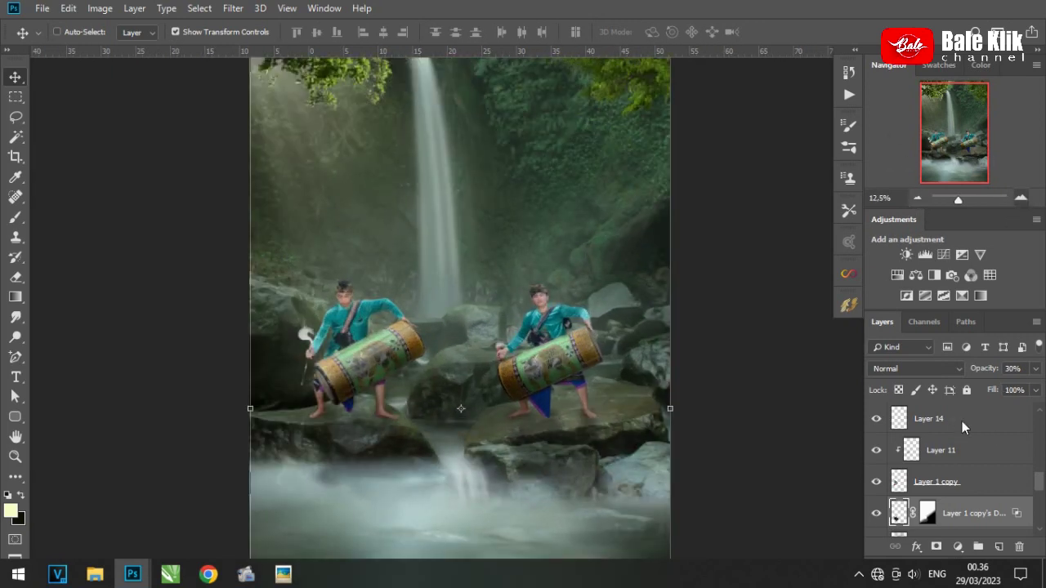
scroll(962, 421, up, 5)
click(969, 419)
Select Layer 19 and add a new empty layer above it
key(ctrl+minus)
scroll(957, 442, down, 3)
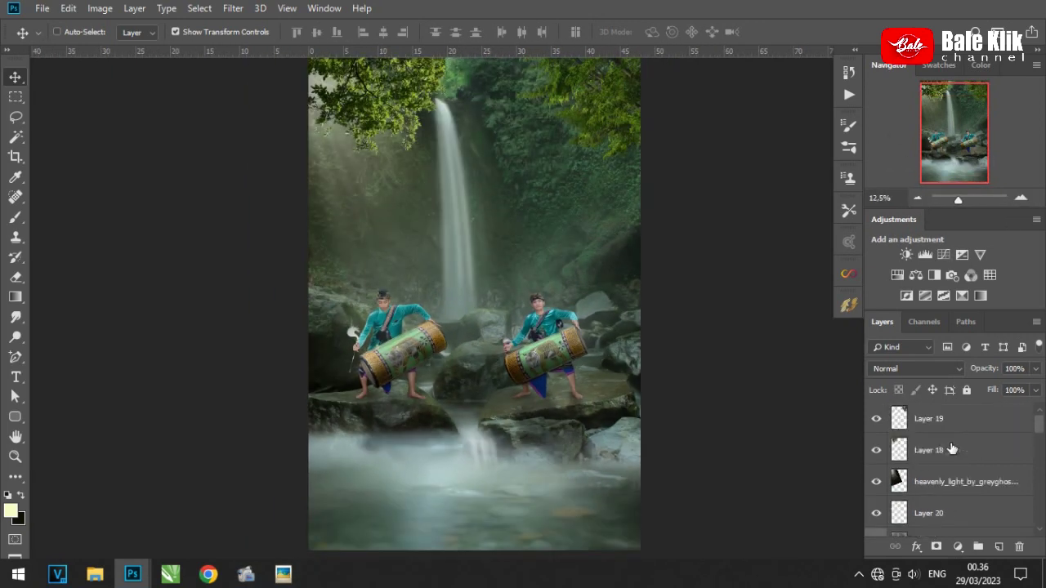
click(958, 446)
click(965, 426)
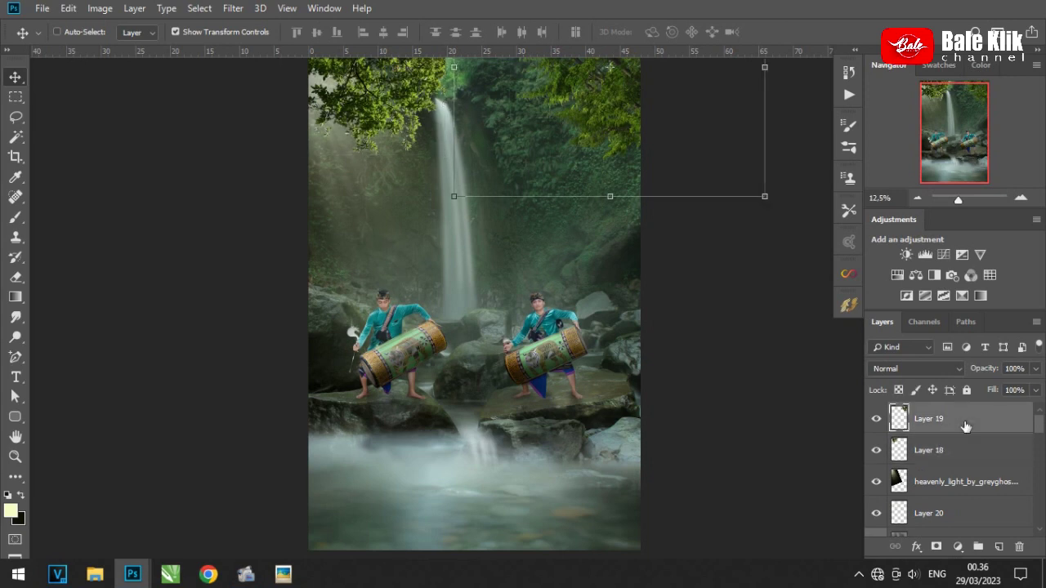
click(964, 450)
click(999, 546)
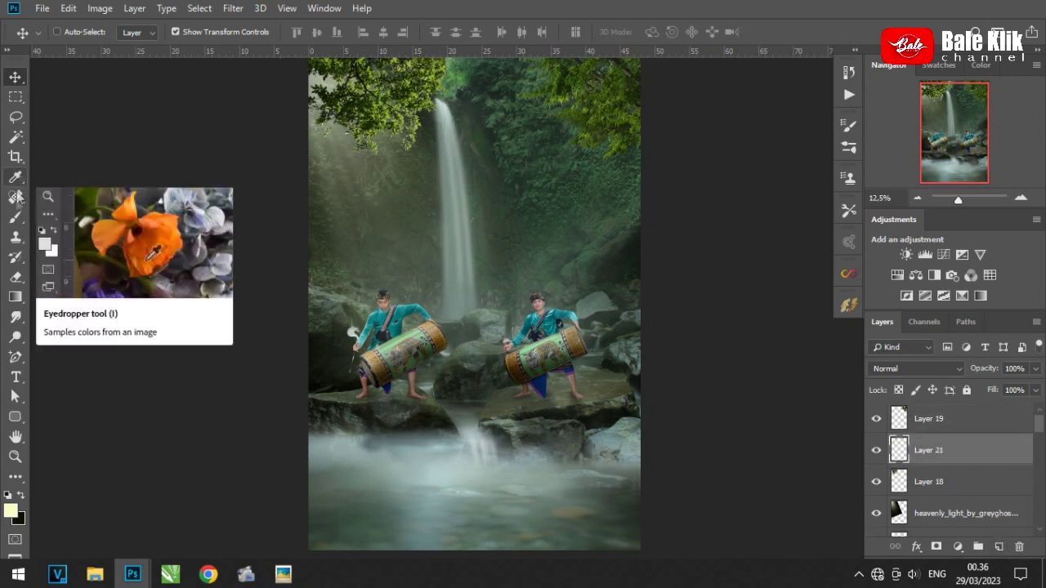
Set the brush opacity to 19%, create Layer 22 above Layer 19, and swap colours
click(15, 217)
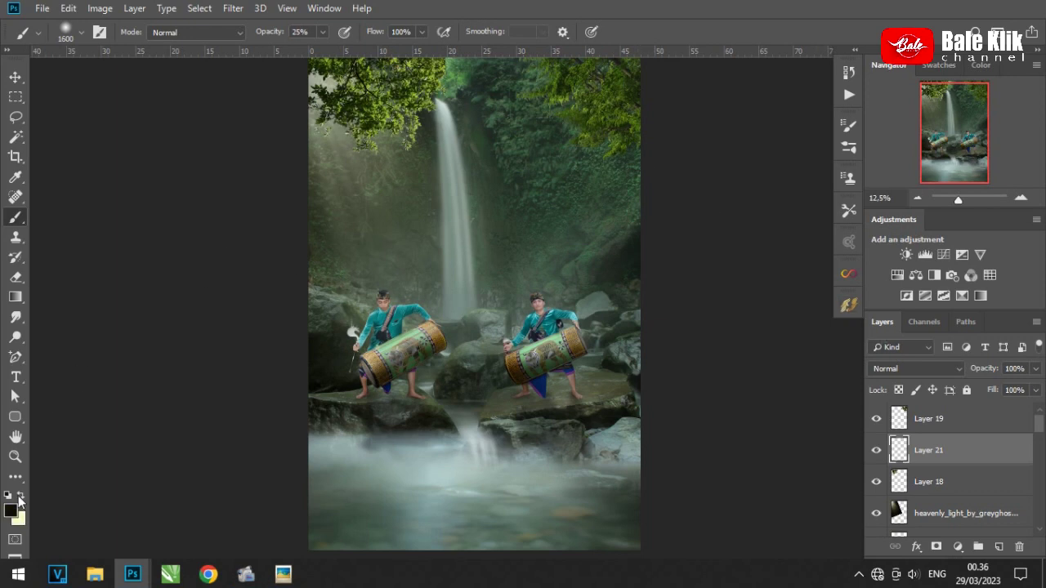
drag(323, 31, 309, 49)
drag(333, 50, 335, 49)
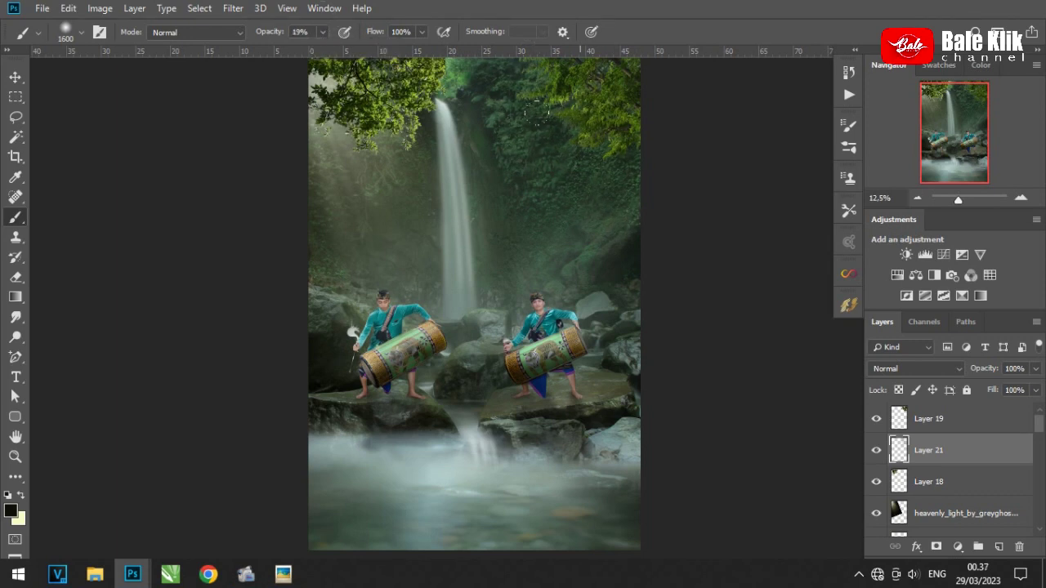
click(917, 198)
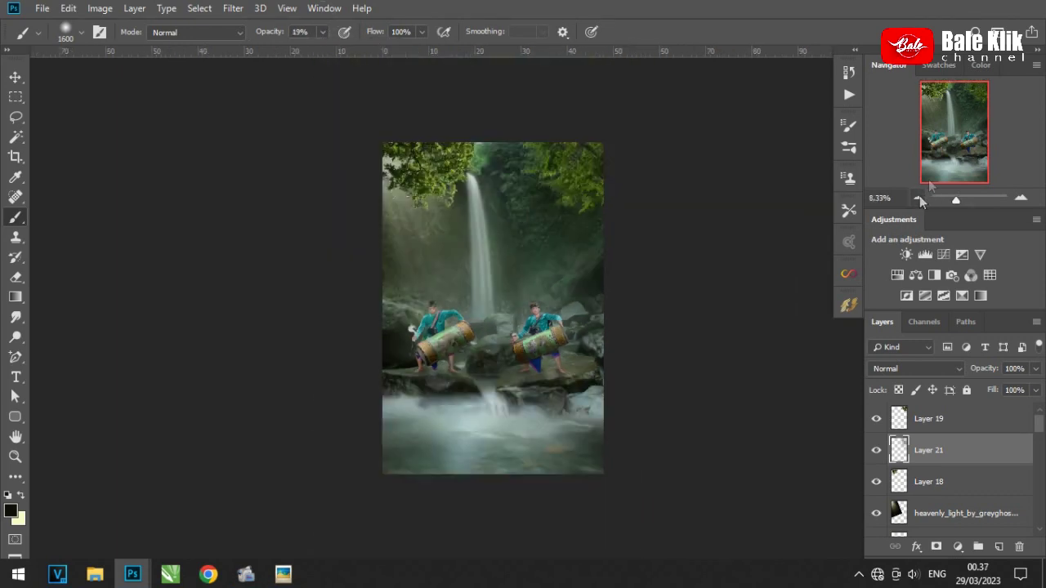
click(1020, 198)
click(999, 547)
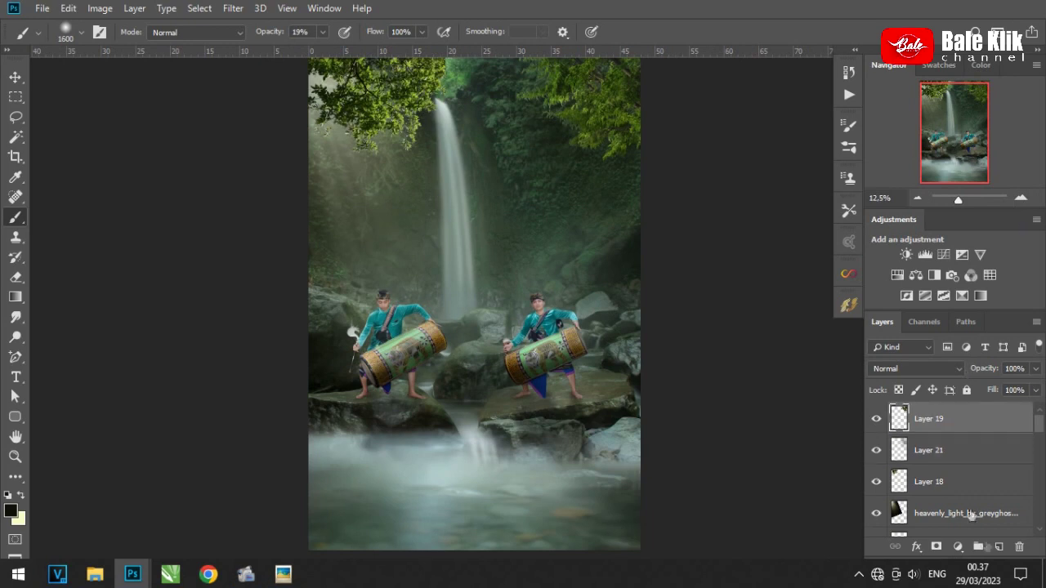
click(22, 496)
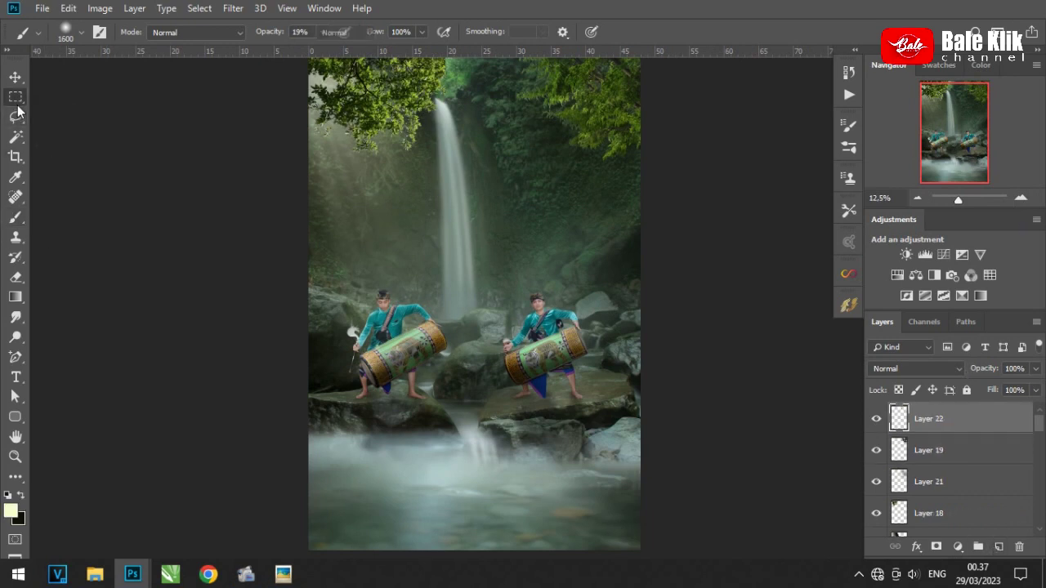
Fill a thin strip above the water with near-white #fcfcf8
key(m)
drag(323, 451, 491, 457)
click(16, 297)
click(73, 313)
click(10, 510)
click(452, 421)
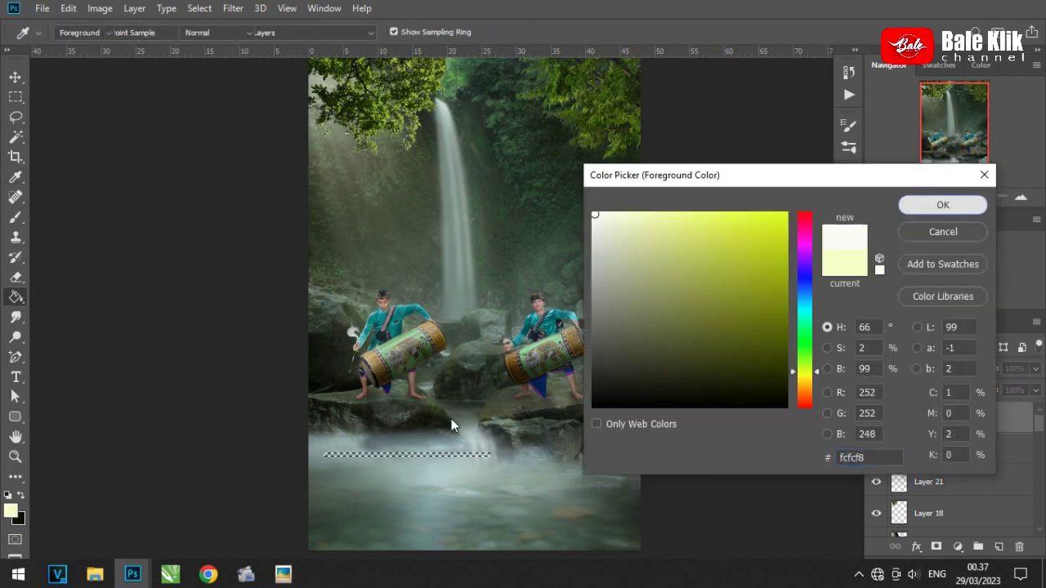
key(Return)
Blur the line with a 0°, 2000 px Motion Blur, then a 24,9 px Gaussian Blur
key(v)
click(233, 9)
mouse_move(241, 182)
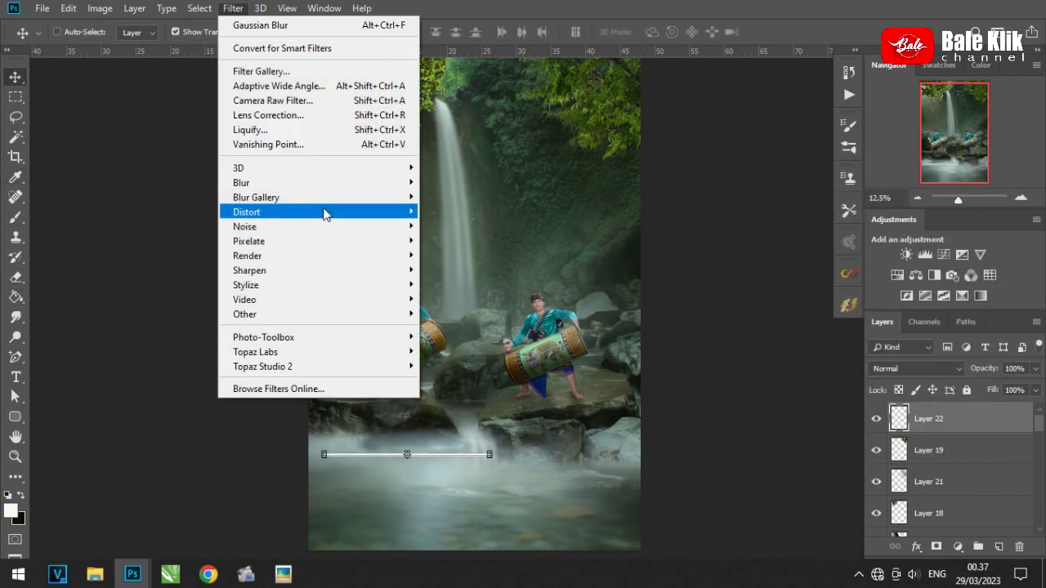
click(458, 270)
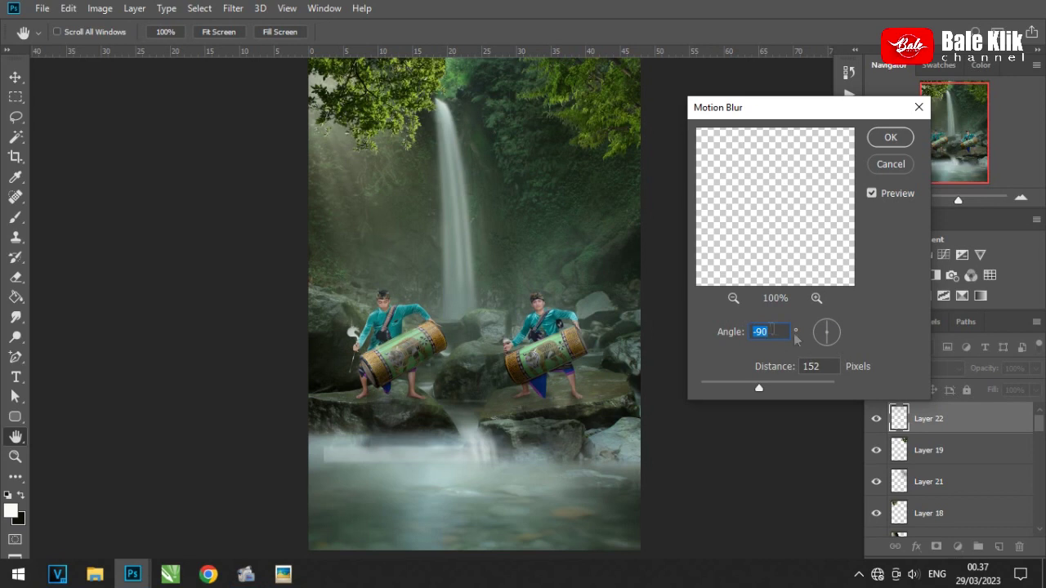
drag(822, 390, 835, 389)
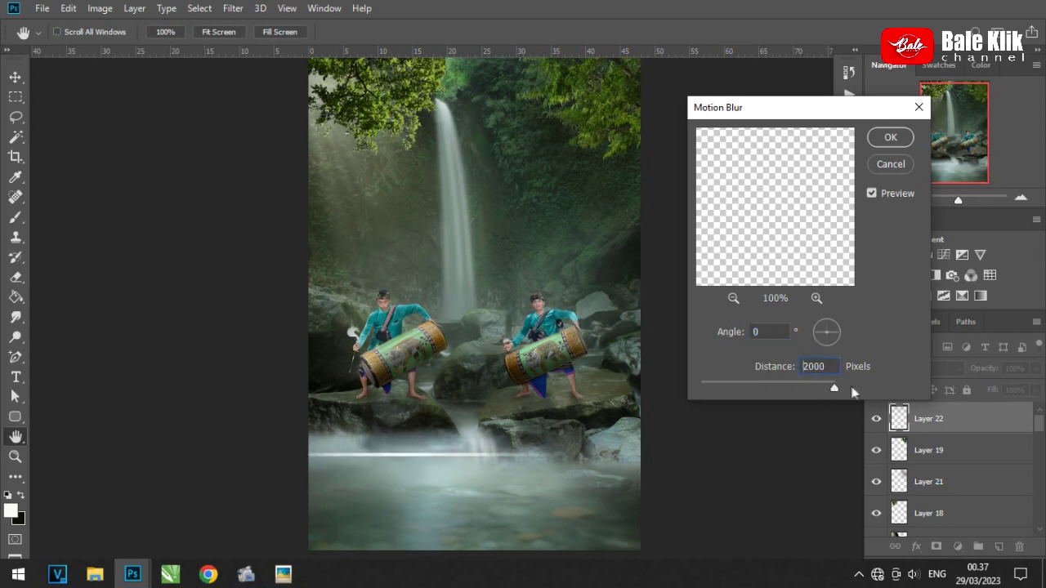
click(891, 137)
click(233, 9)
click(458, 241)
mouse_move(838, 348)
mouse_down()
mouse_move(879, 348)
mouse_move(863, 353)
mouse_up()
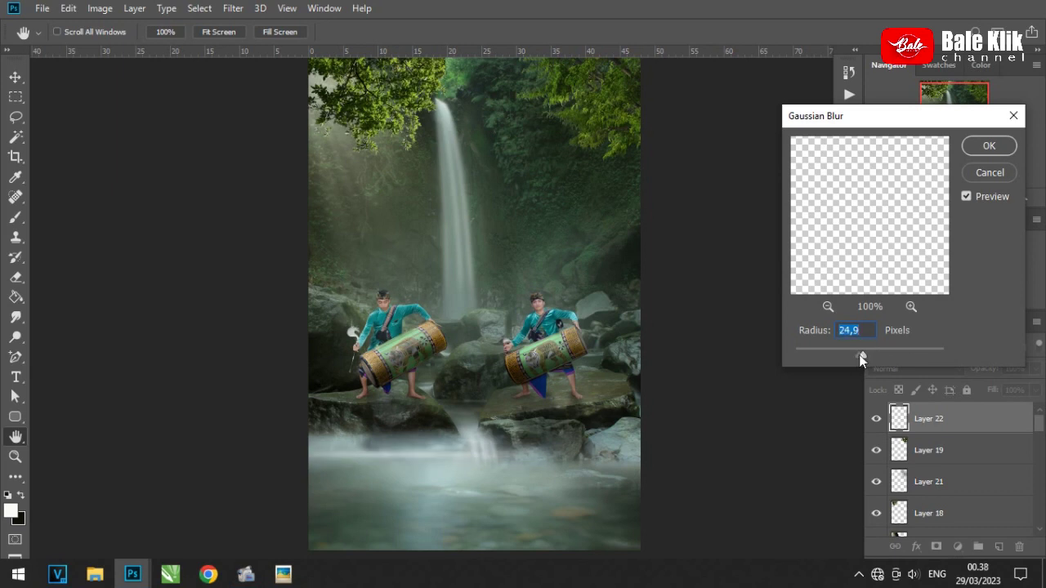
click(989, 146)
Flatten and shorten the light streak, then move it down over the water
key(v)
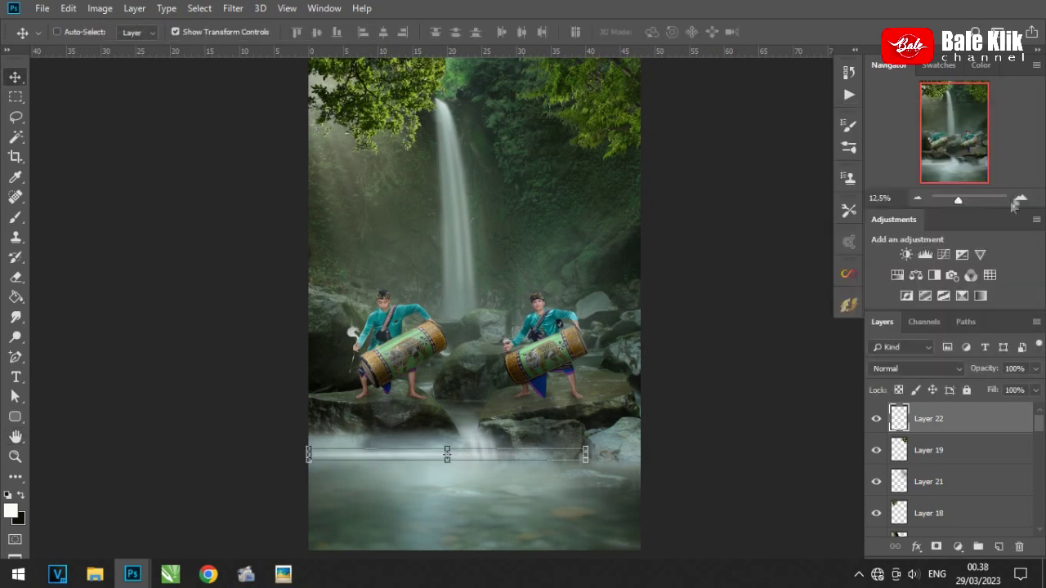
key(ctrl+plus)
key(ctrl+plus)
scroll(523, 367, down, 5)
drag(505, 345, 505, 351)
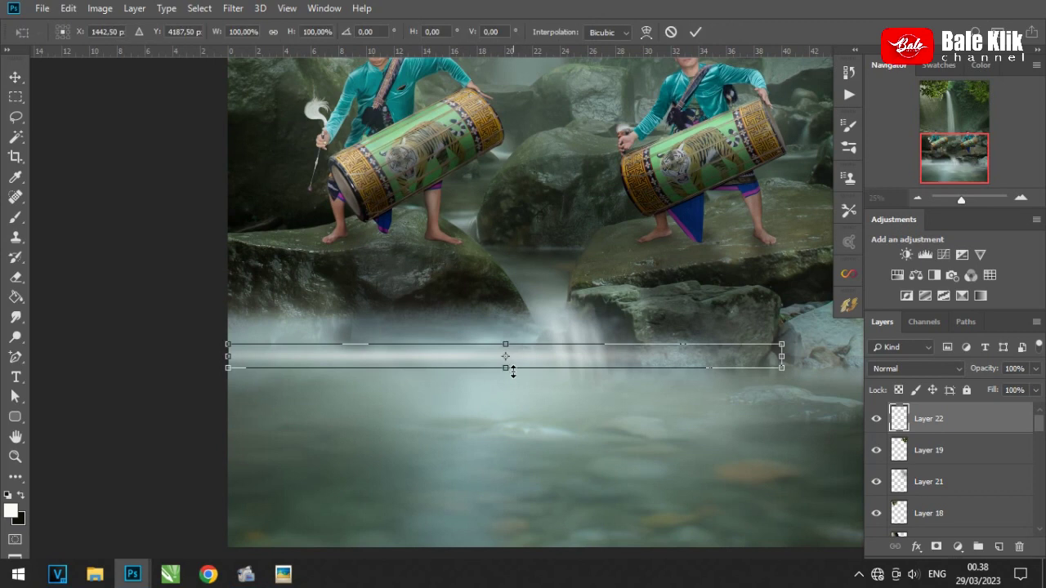
drag(785, 352, 548, 351)
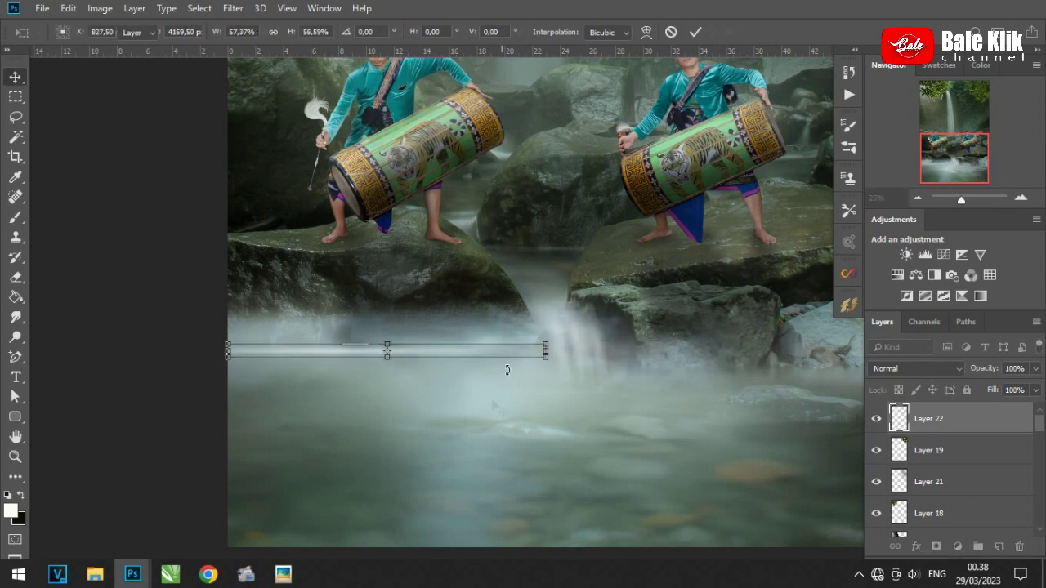
key(Return)
mouse_move(393, 306)
mouse_down()
mouse_move(395, 337)
mouse_move(374, 341)
mouse_move(456, 390)
mouse_move(444, 382)
mouse_up()
Mask the streak copy with a black-to-white gradient fading its ends, then apply the mask
click(937, 547)
right_click(16, 298)
click(73, 296)
click(22, 497)
drag(285, 351, 365, 351)
right_click(927, 418)
click(915, 329)
Squash the streak copy to about 42% height, move it left over the water and duplicate it
key(v)
click(1021, 200)
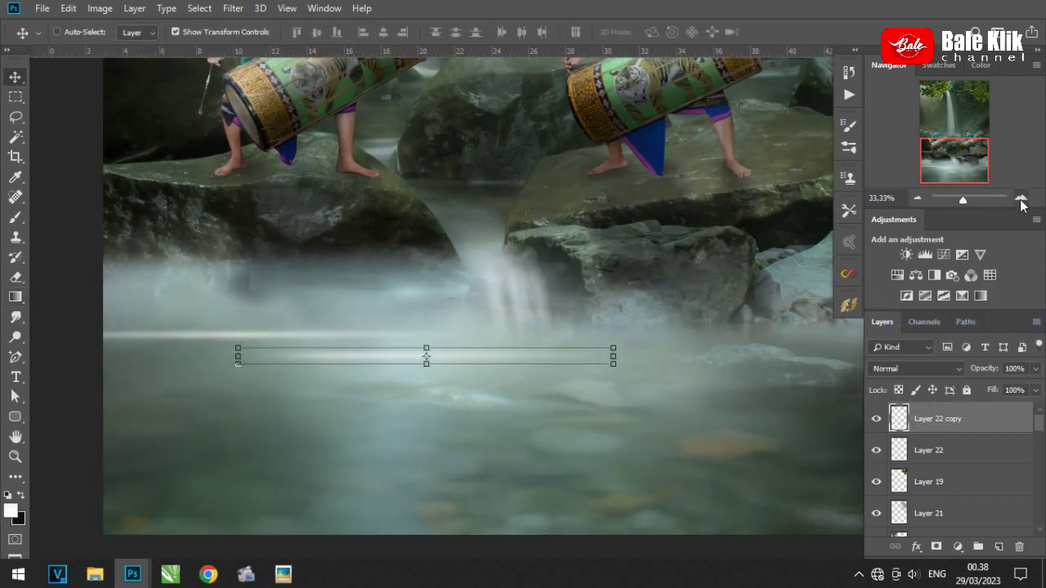
key(ctrl+plus)
drag(373, 368, 404, 381)
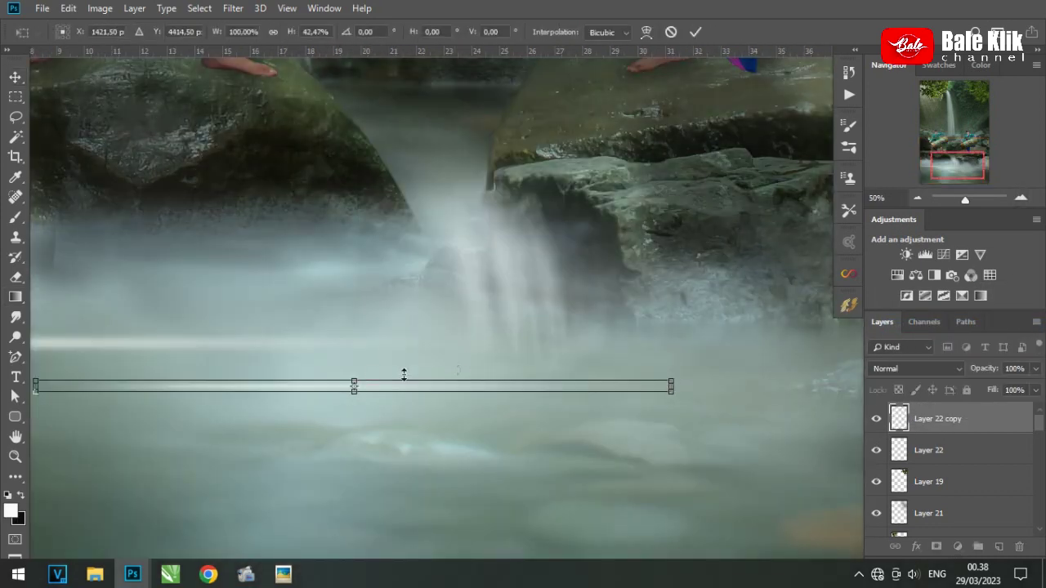
key(Return)
click(918, 197)
mouse_move(502, 363)
mouse_down()
mouse_move(388, 368)
mouse_move(734, 378)
mouse_move(724, 399)
mouse_move(591, 395)
mouse_move(456, 411)
mouse_move(658, 406)
mouse_move(712, 427)
mouse_move(571, 449)
mouse_move(430, 437)
mouse_move(526, 417)
mouse_move(661, 458)
mouse_move(626, 461)
mouse_up()
key(ctrl+j)
key(ctrl+j)
key(ctrl+j)
key(ctrl+j)
key(ctrl+j)
key(ctrl+j)
key(ctrl+j)
key(ctrl+j)
key(ctrl+j)
Select all the streak copy layers and group them with Ctrl+G
click(918, 198)
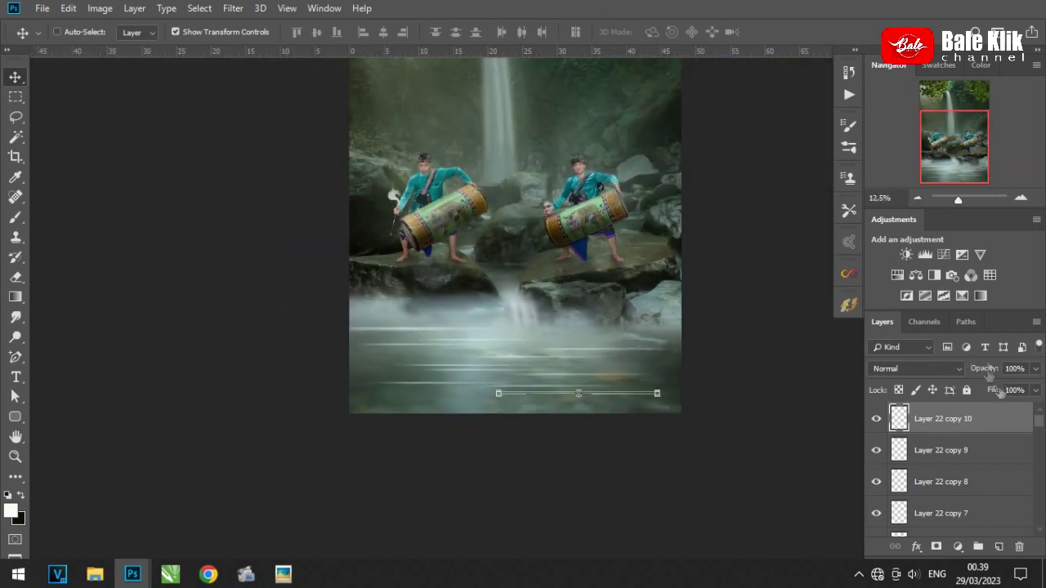
ctrl+click(975, 454)
ctrl+click(974, 479)
ctrl+click(964, 501)
scroll(962, 493, down, 2)
ctrl+click(962, 483)
scroll(962, 485, down, 1)
scroll(969, 493, down, 1)
ctrl+click(969, 503)
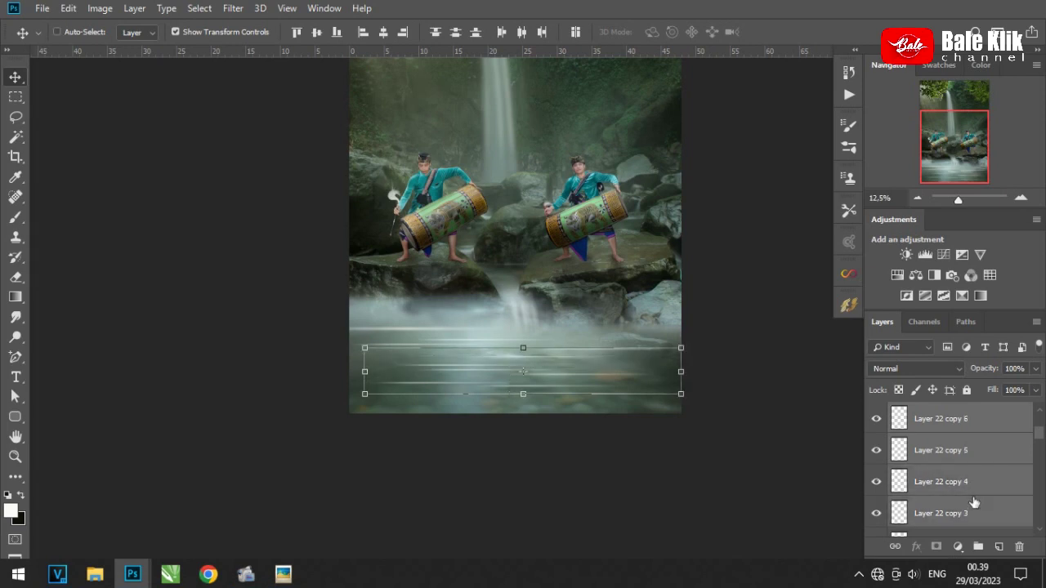
ctrl+click(973, 514)
scroll(969, 498, down, 1)
key(ctrl+g)
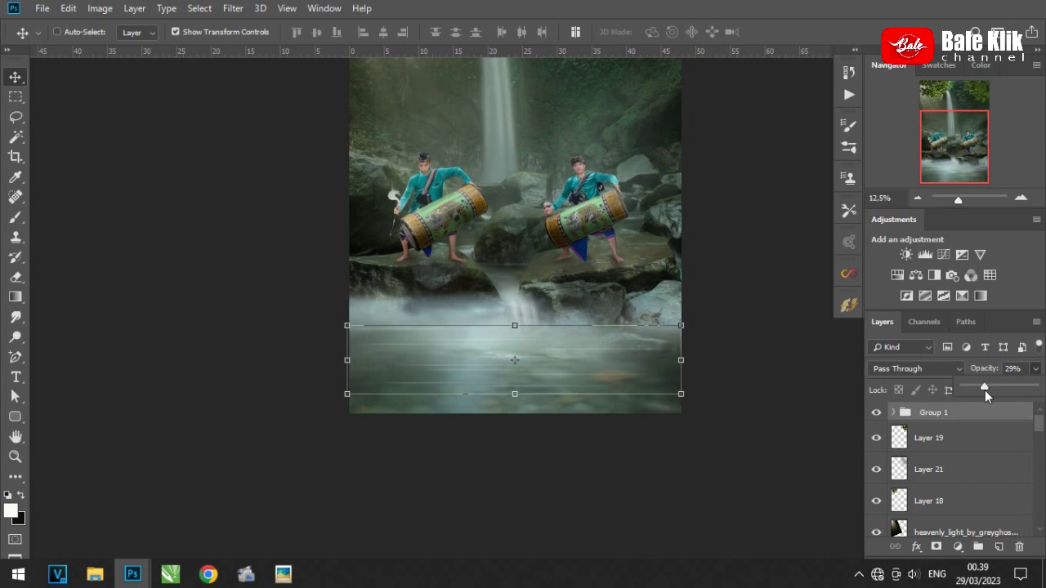
Review the layer stack and select the bottom layer, Layer 1
click(965, 478)
key(ctrl+minus)
scroll(752, 219, up, 3)
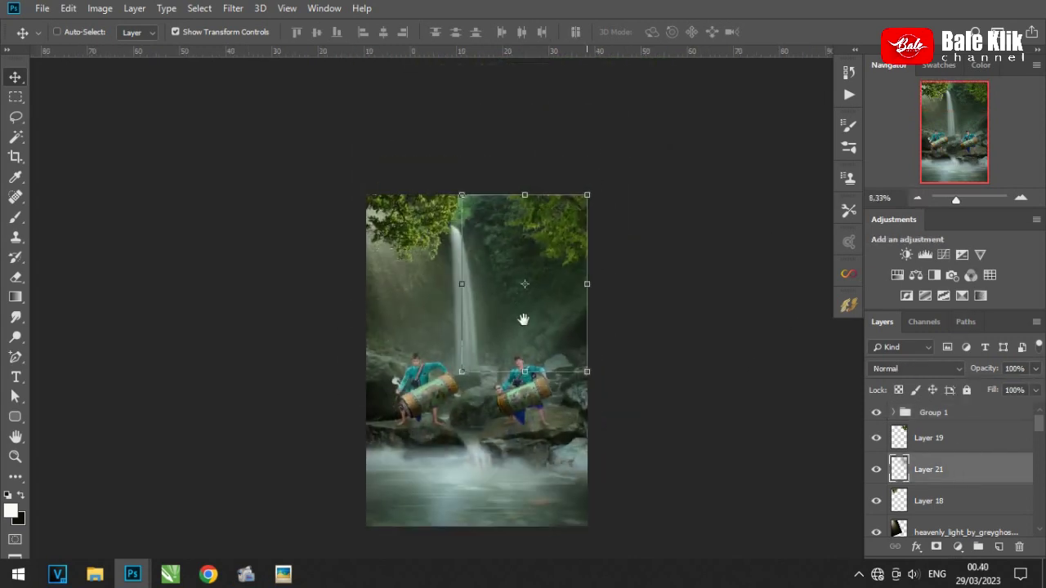
click(1013, 200)
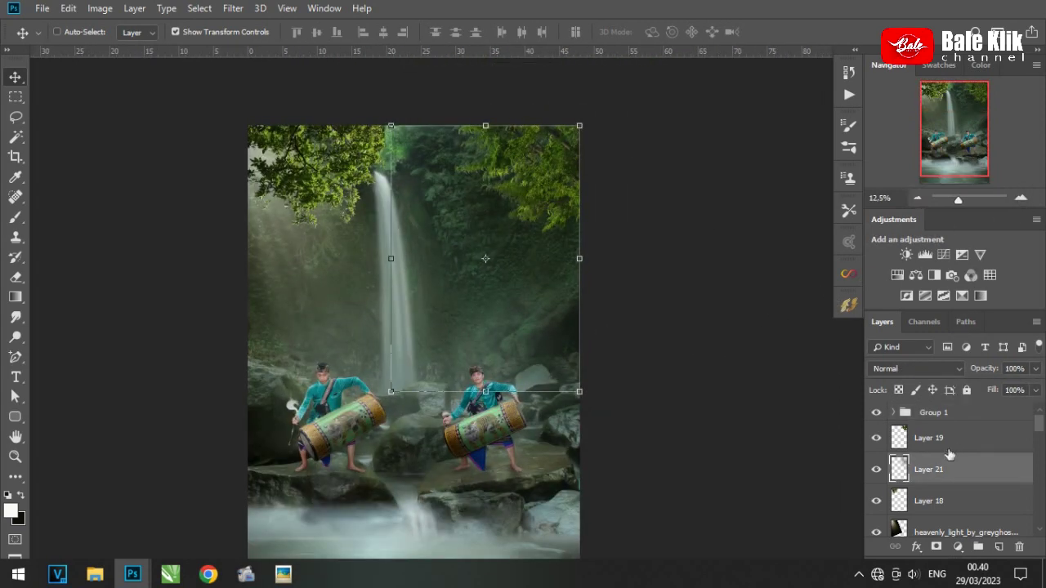
click(951, 415)
scroll(961, 458, down, 3)
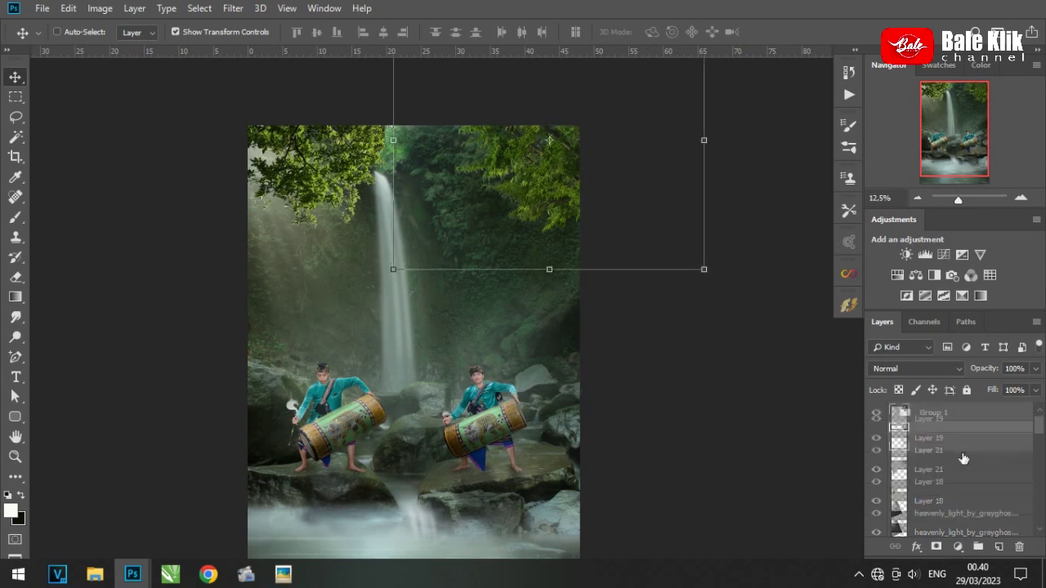
scroll(961, 466, down, 5)
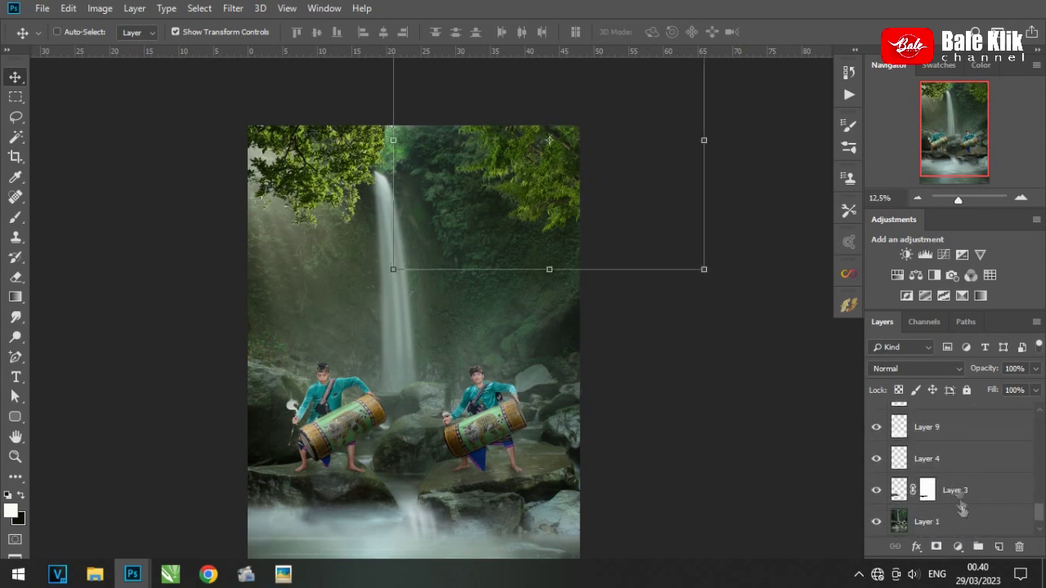
click(960, 519)
alt+click(999, 546)
Create a gray-labelled Soft Light layer filled with 50% gray above Layer 1
click(658, 169)
click(645, 299)
click(654, 193)
click(638, 223)
click(607, 213)
click(845, 127)
Set up a large black brush at 34% opacity
click(15, 217)
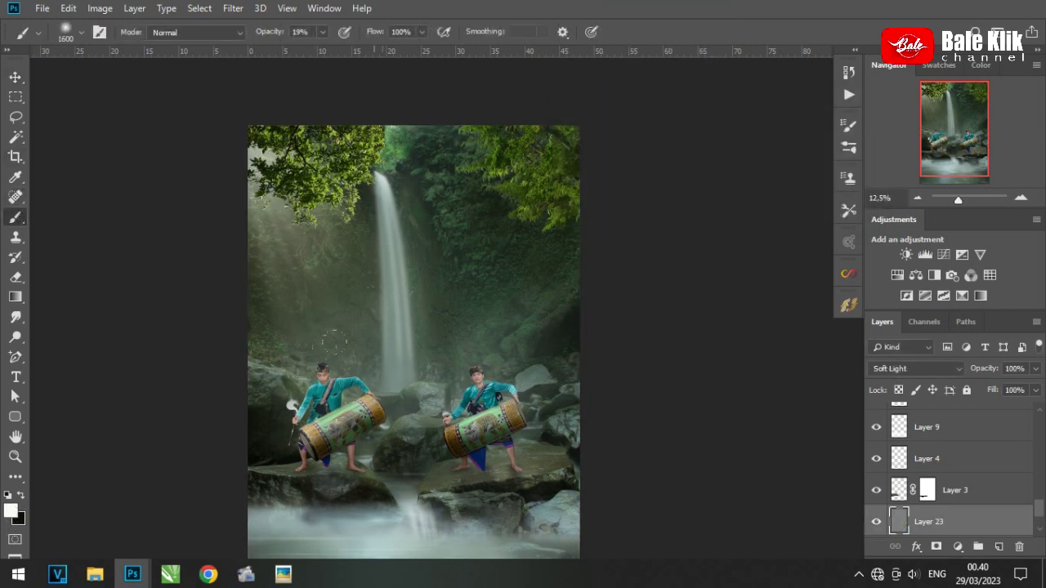
key(3)
key(4)
key(bracketright)
key(bracketright)
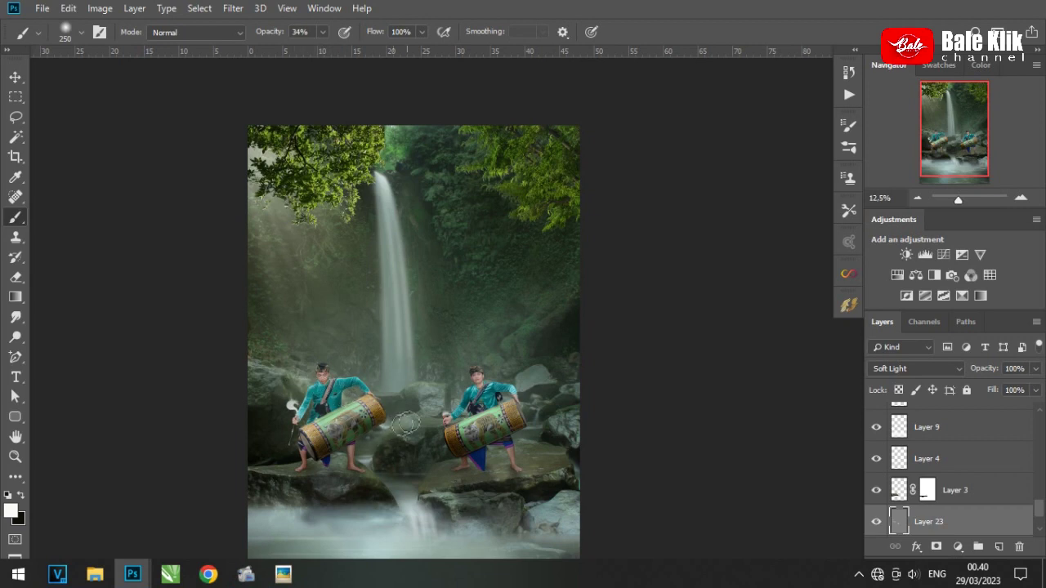
key(bracketright)
key(x)
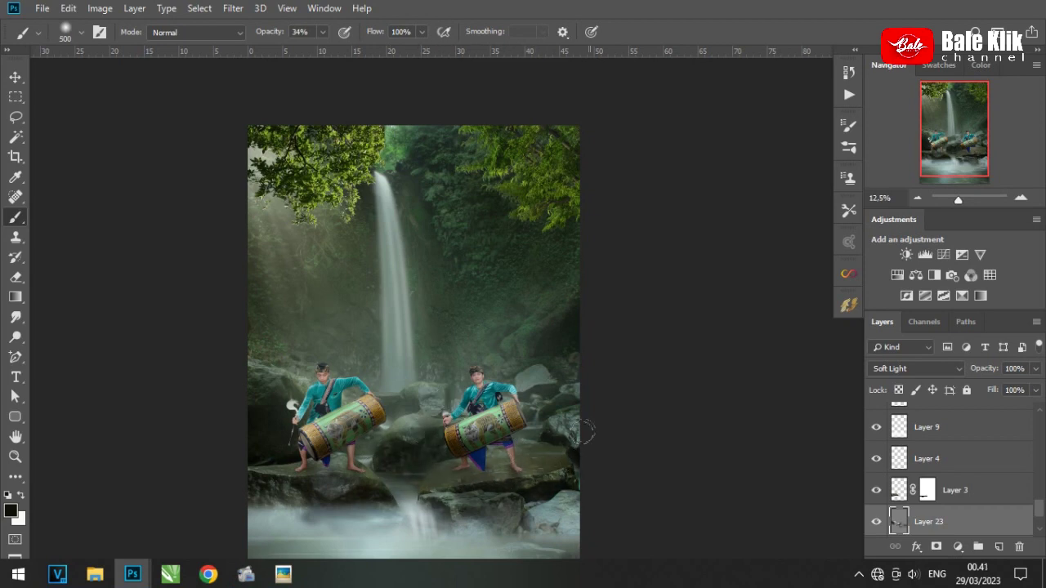
Paint black over the lower-right rocks and bottom water to darken them
drag(610, 518, 622, 501)
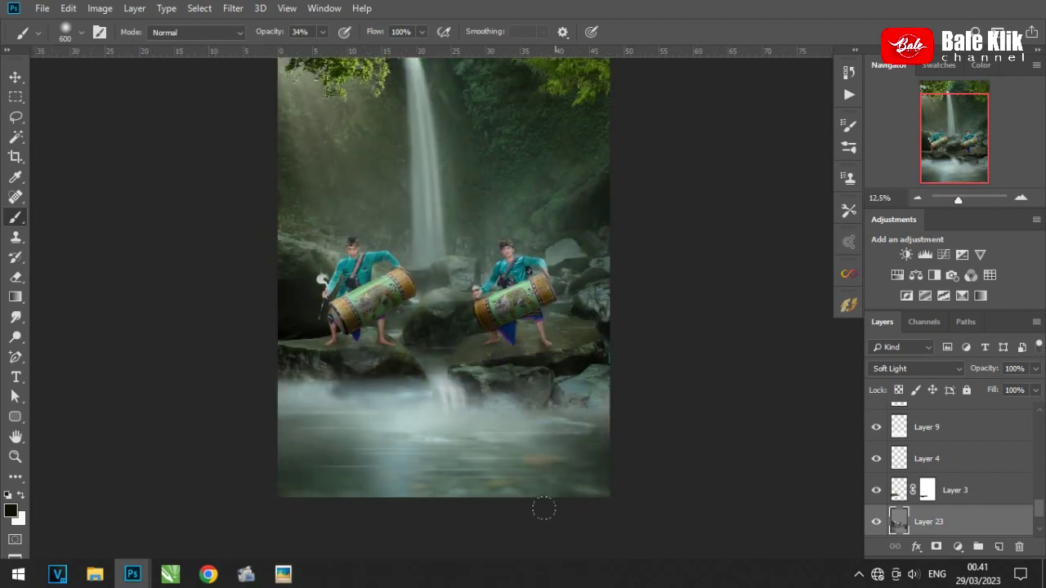
click(425, 453)
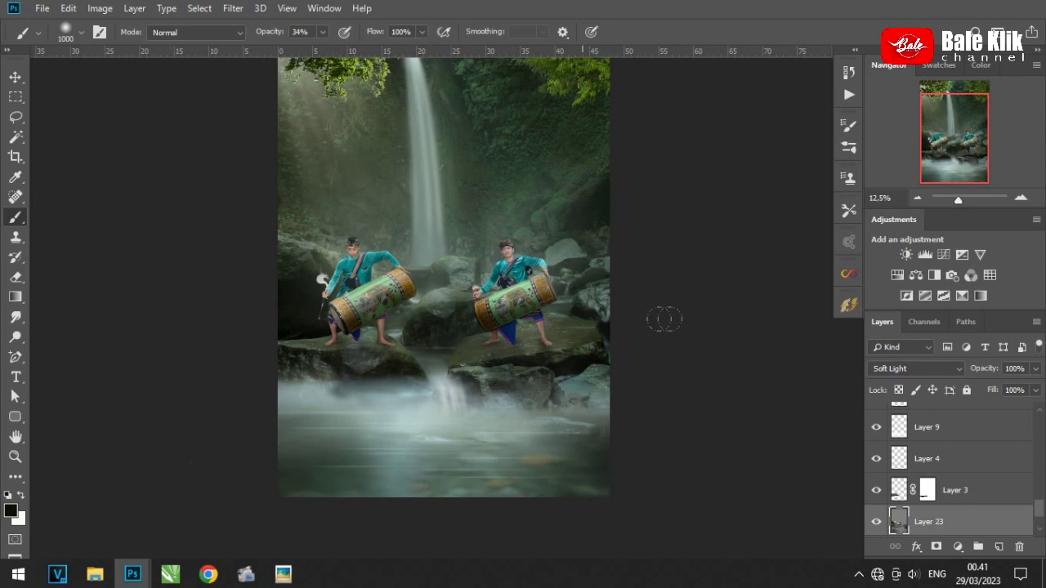
scroll(956, 466, up, 3)
scroll(958, 461, up, 3)
scroll(962, 456, up, 2)
scroll(961, 457, up, 1)
scroll(952, 459, up, 2)
scroll(940, 462, up, 2)
scroll(928, 468, up, 2)
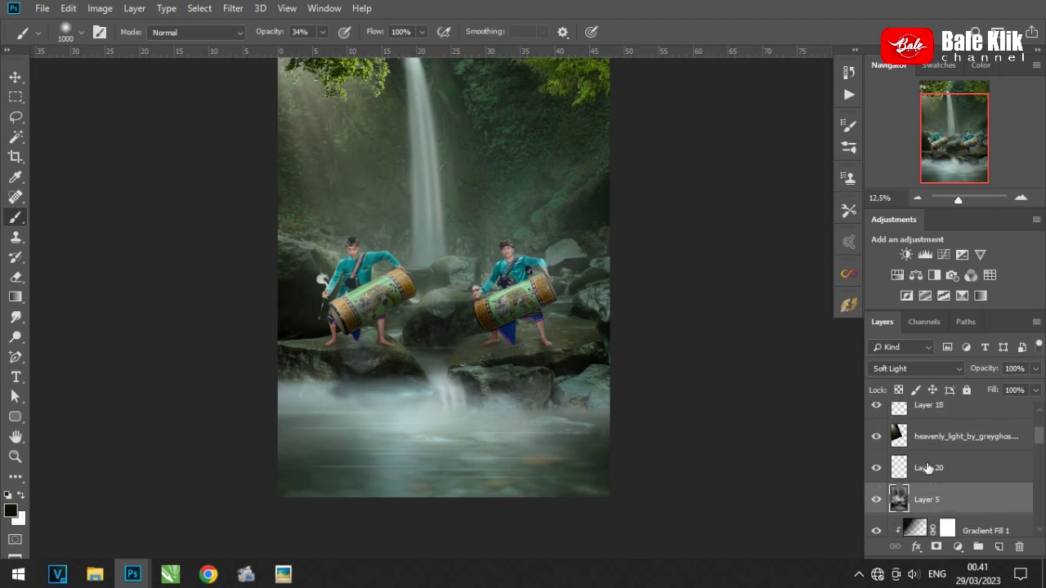
click(928, 468)
mouse_move(478, 456)
mouse_down()
mouse_move(401, 470)
mouse_move(268, 417)
mouse_up()
key(bracketright)
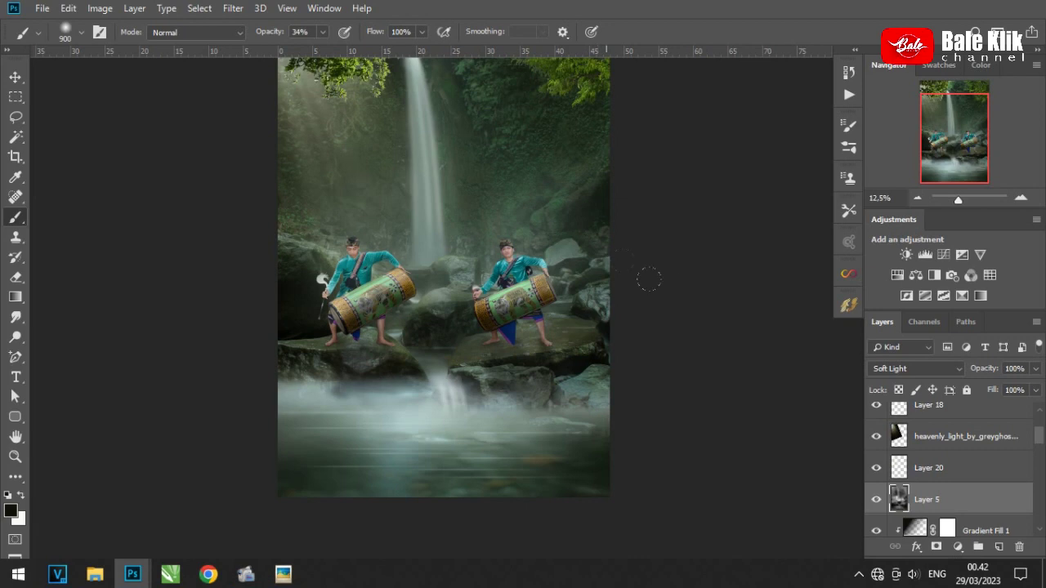
Adjust the zoom and select Group 1
click(917, 198)
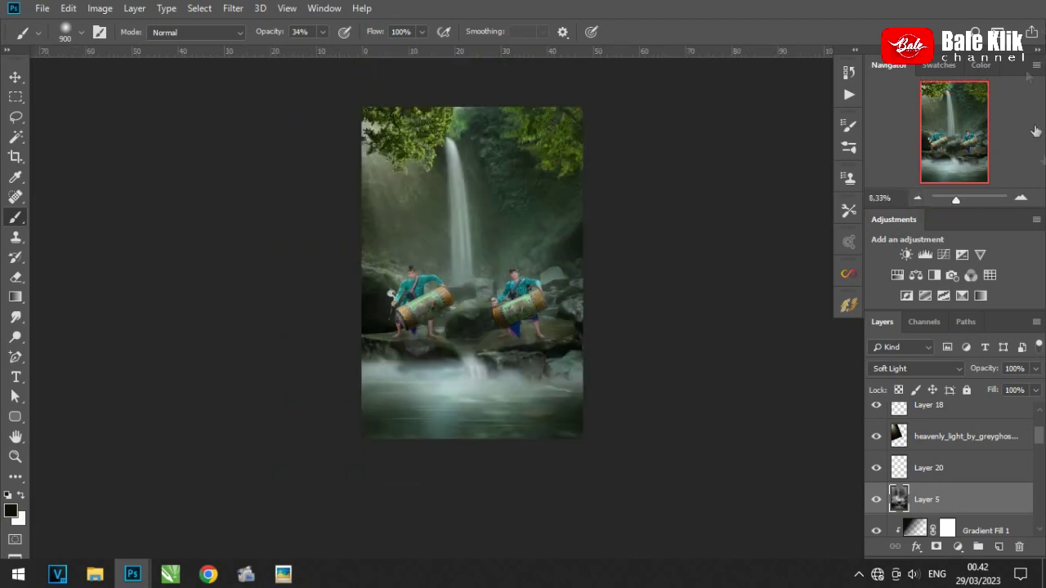
click(1022, 198)
scroll(981, 457, up, 3)
click(948, 415)
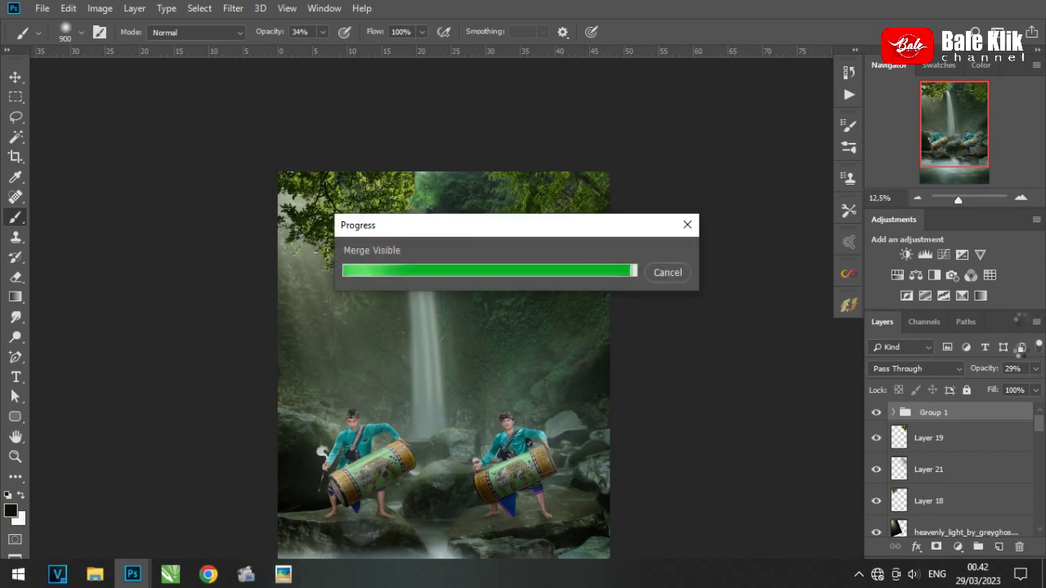
Merge visible layers into a new layer and apply the SUASANA PAGI Camera Raw preset
key(ctrl+shift+a)
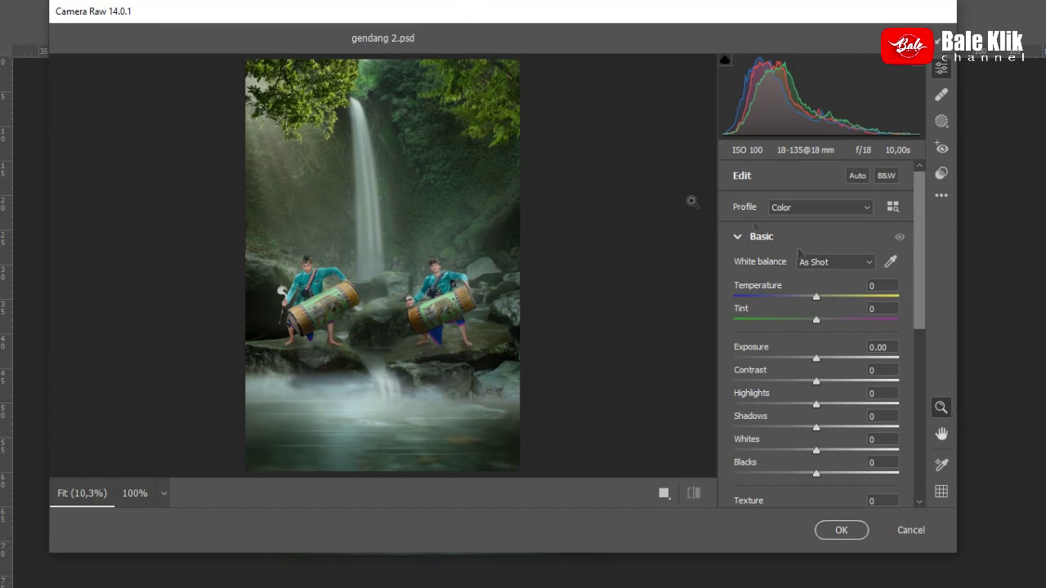
click(942, 173)
drag(920, 270, 911, 425)
scroll(911, 426, down, 5)
click(806, 373)
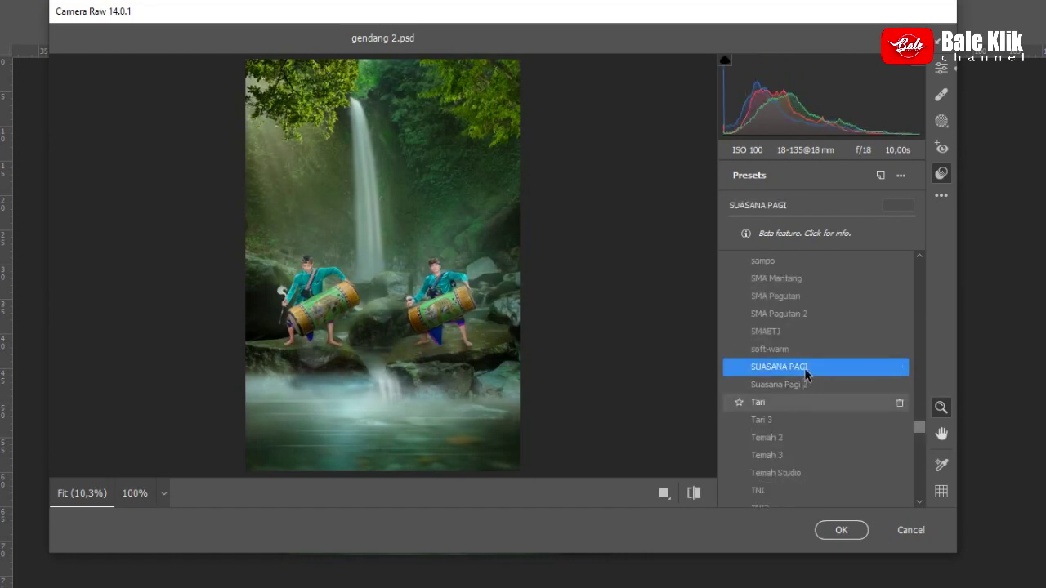
click(806, 385)
click(806, 367)
Set Contrast to -13, Exposure to 0 and Temperature to -8
click(942, 69)
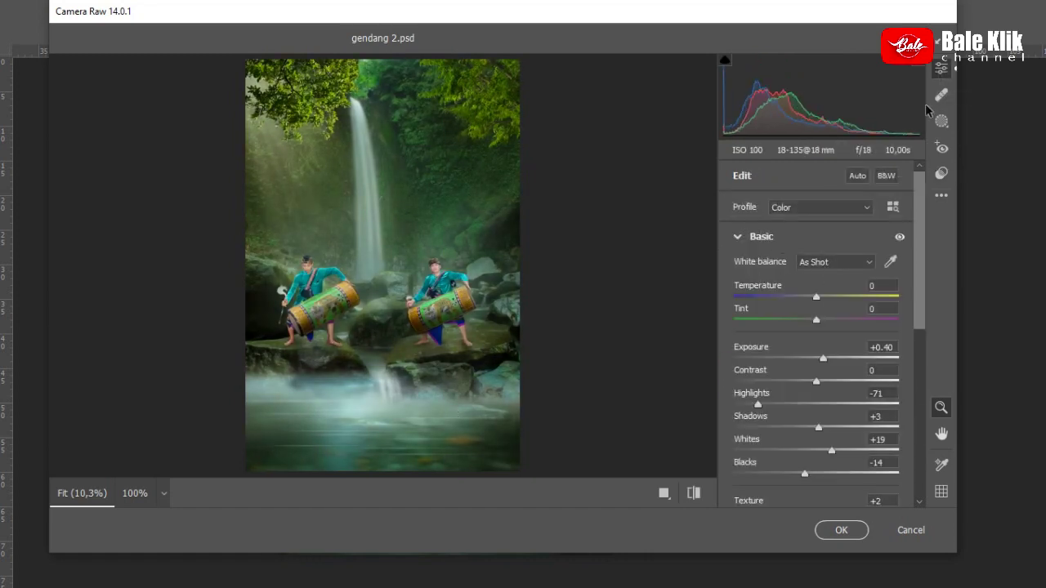
mouse_move(822, 358)
mouse_down()
mouse_move(810, 359)
mouse_move(806, 381)
mouse_up()
double_click(810, 359)
mouse_move(819, 298)
mouse_down()
mouse_move(831, 299)
mouse_move(811, 300)
mouse_up()
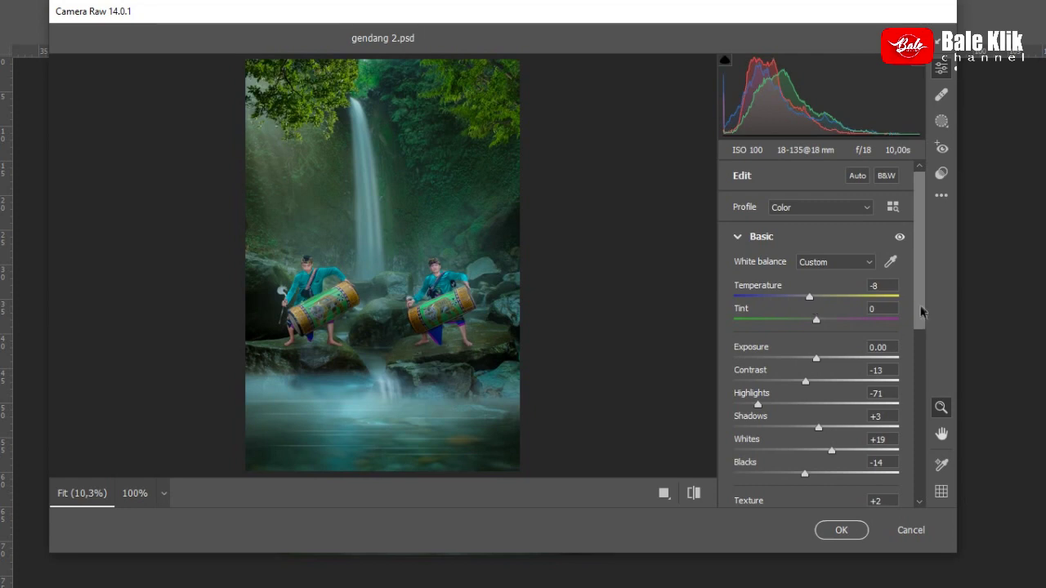
Raise Vibrance and Saturation, set Noise Reduction to 15 and Sharpening to 27
scroll(811, 310, down, 3)
mouse_move(815, 428)
mouse_down()
mouse_move(834, 430)
mouse_move(832, 451)
mouse_up()
scroll(817, 368, up, 1)
scroll(808, 414, down, 3)
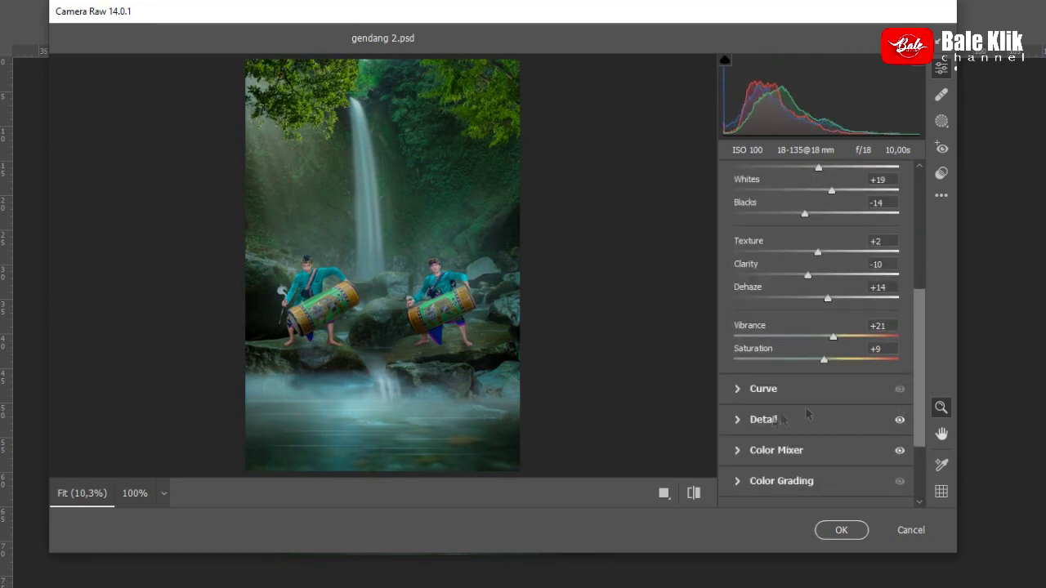
click(760, 419)
drag(765, 339, 763, 337)
click(762, 365)
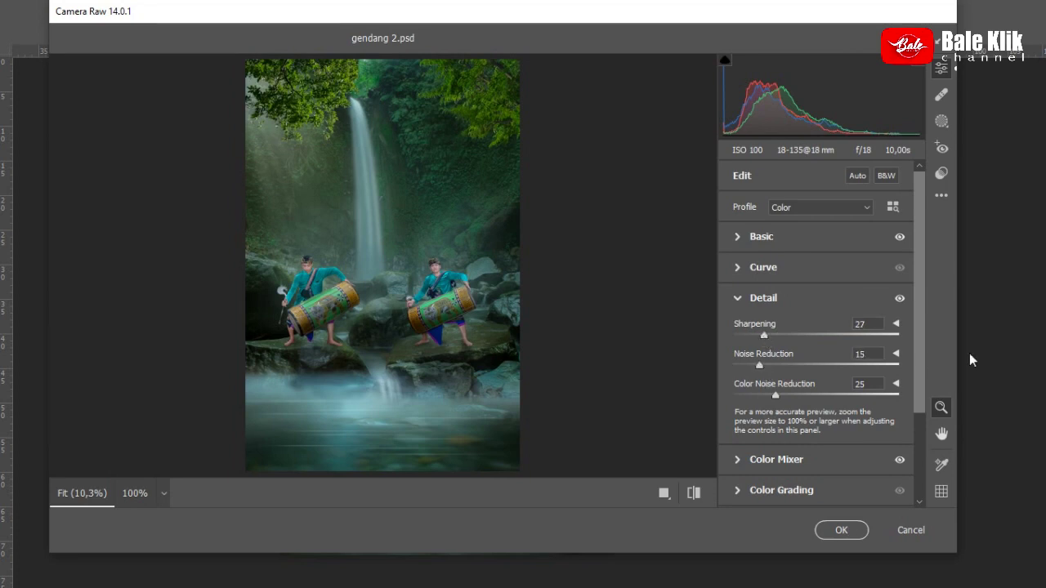
In the Color Mixer, reduce Blues saturation to +6
scroll(909, 382, down, 1)
scroll(920, 408, down, 1)
click(777, 362)
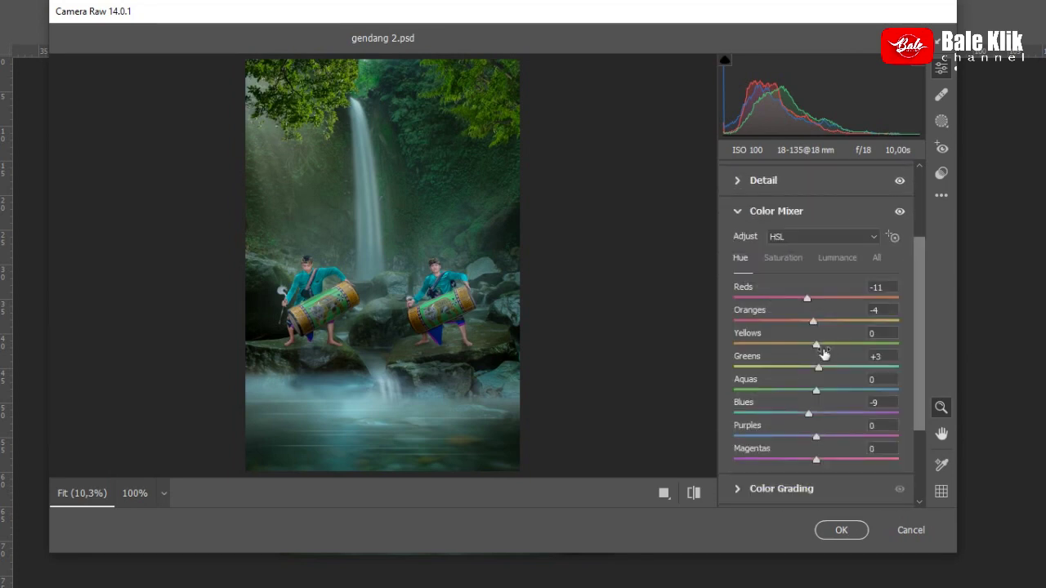
drag(816, 413, 765, 415)
drag(829, 416, 781, 391)
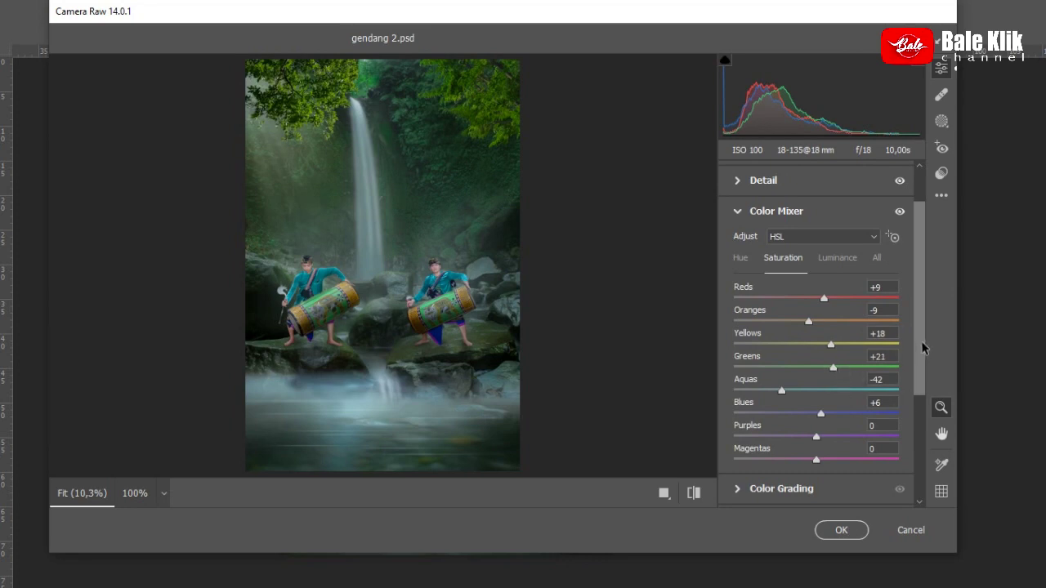
Pull the tone curve midpoint down and lower Whites and Highlights
scroll(818, 343, up, 5)
click(763, 245)
drag(817, 330, 820, 332)
click(738, 169)
scroll(818, 327, down, 3)
mouse_move(834, 330)
mouse_down()
mouse_move(790, 330)
mouse_move(817, 331)
mouse_move(821, 353)
mouse_up()
click(790, 284)
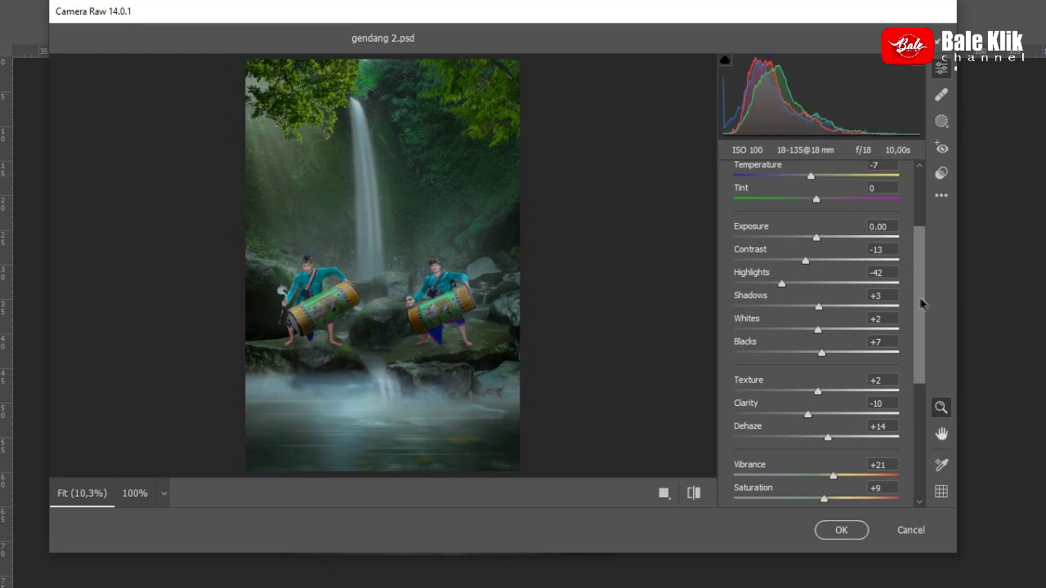
Set Greens saturation to +13, shift Yellows hue and desaturate Magentas to -52
scroll(922, 303, down, 5)
click(739, 379)
mouse_move(833, 368)
mouse_down()
mouse_move(847, 348)
mouse_move(833, 367)
mouse_up()
click(837, 258)
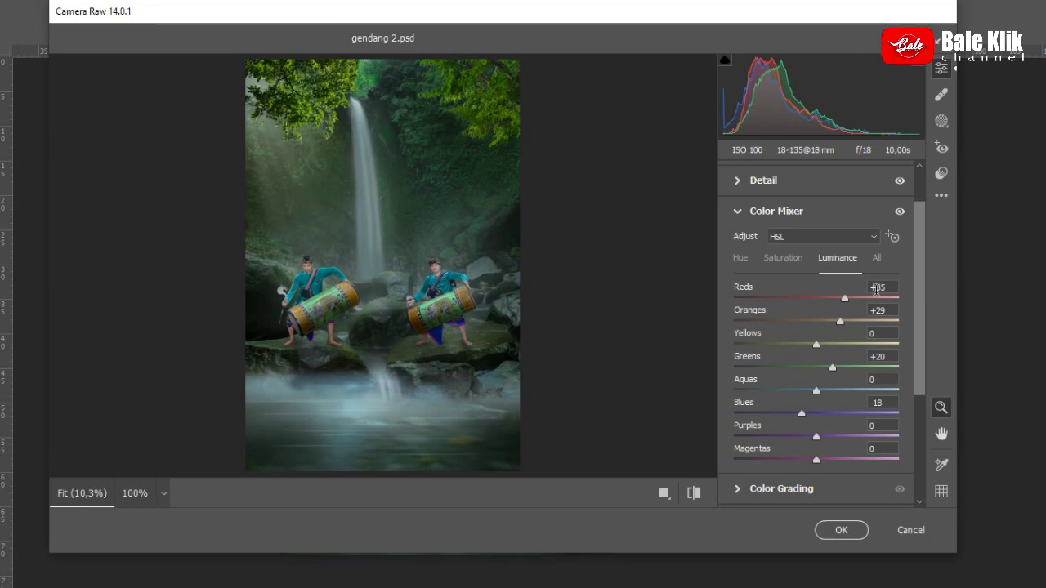
scroll(848, 378, up, 2)
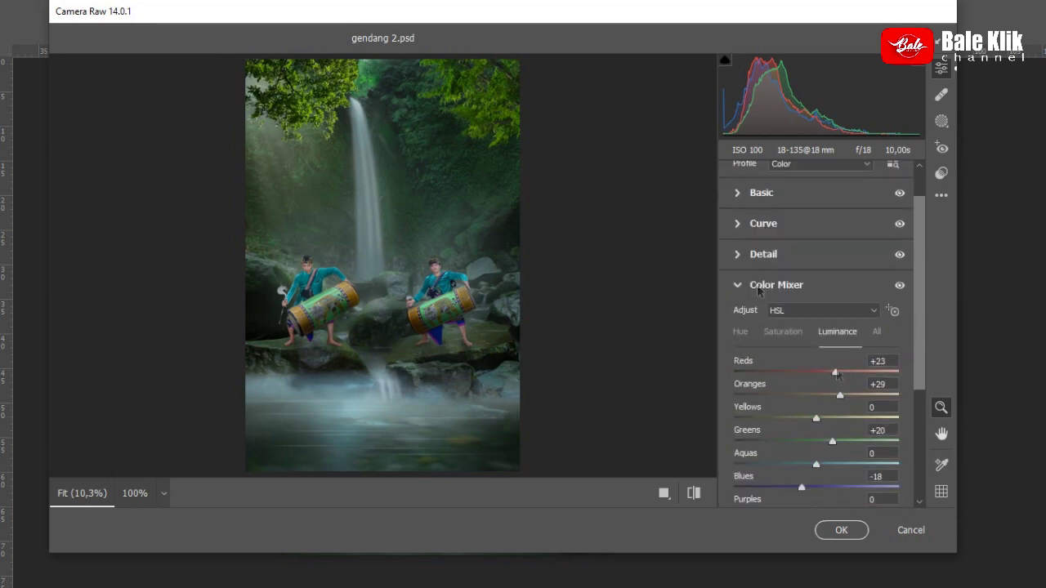
scroll(920, 353, down, 2)
click(740, 266)
mouse_move(816, 353)
mouse_down()
mouse_move(768, 353)
mouse_move(885, 388)
mouse_move(850, 385)
mouse_up()
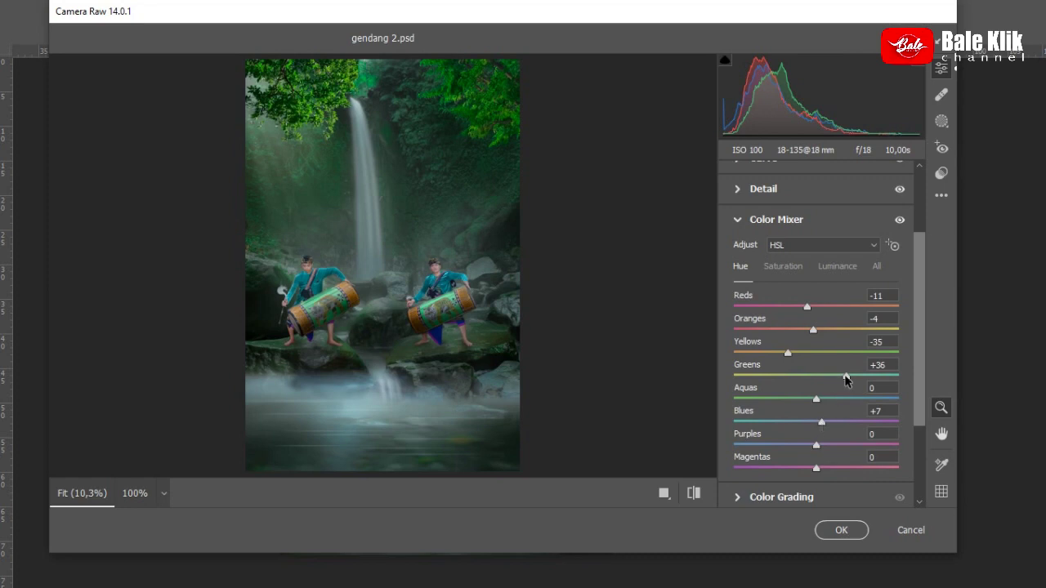
click(791, 268)
drag(825, 377, 800, 400)
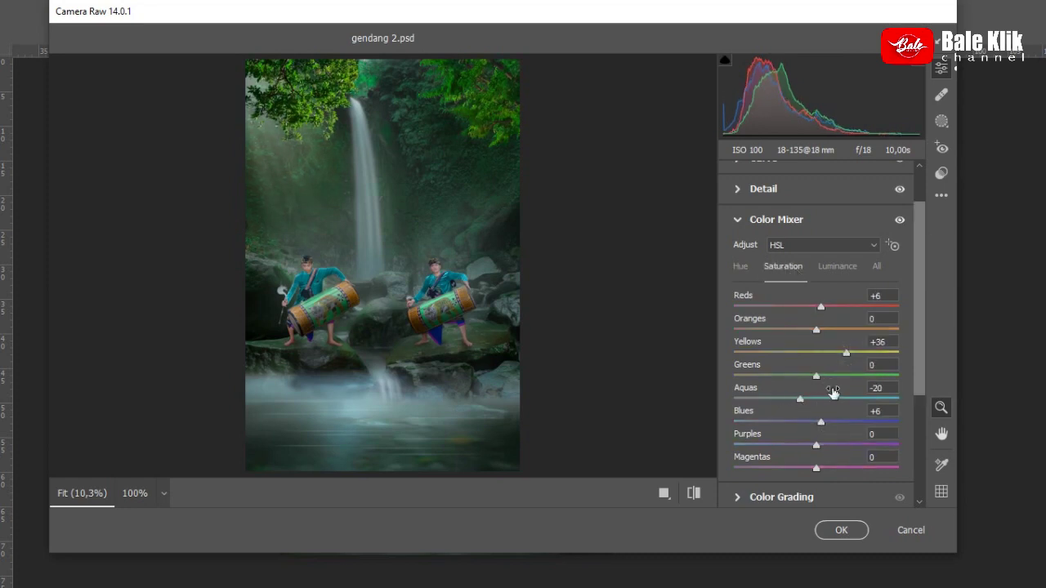
drag(793, 471, 773, 471)
Lower Exposure to -0.15 and apply the Camera Raw filter
scroll(915, 392, up, 5)
click(748, 237)
drag(817, 296, 815, 303)
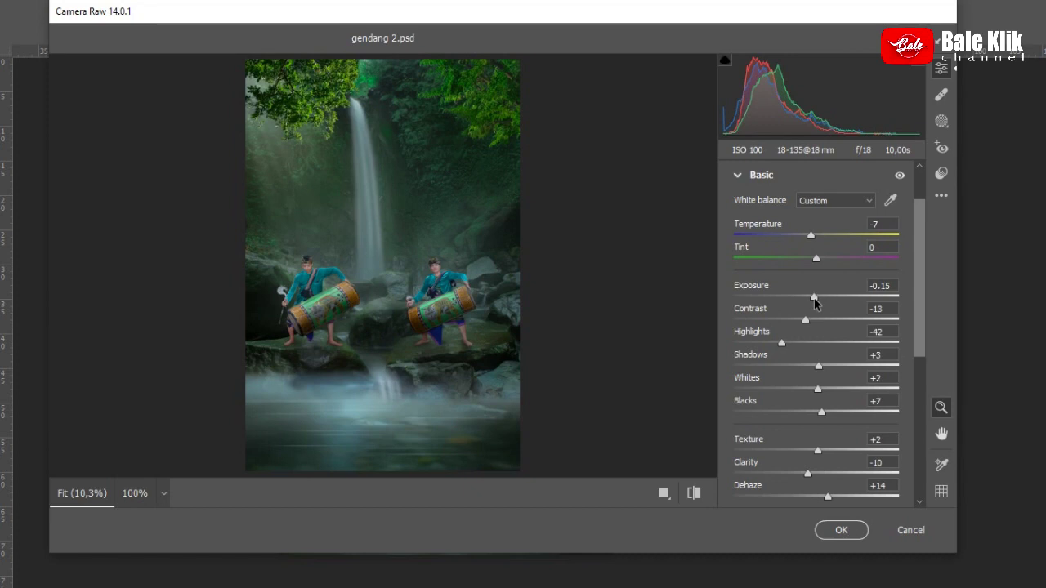
click(841, 529)
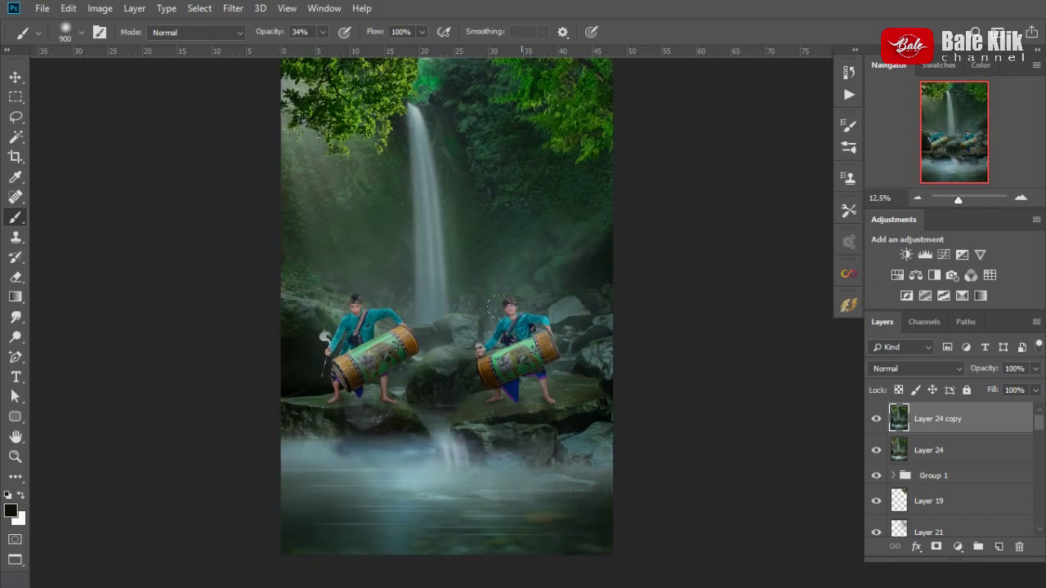
Add a black Solid Color fill layer with a vertical gradient mask darkening only the bottom
click(958, 546)
click(952, 278)
click(597, 405)
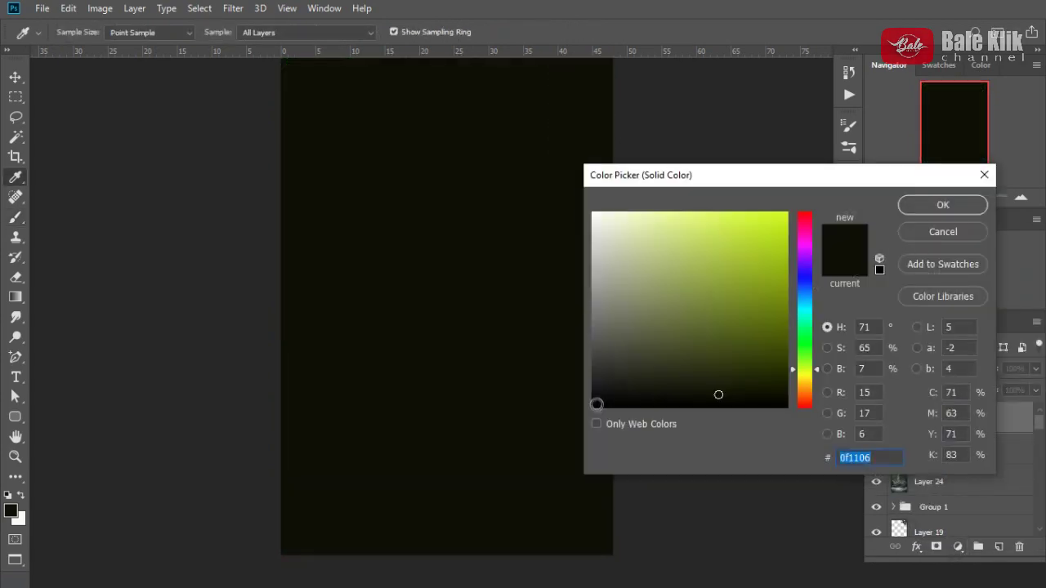
key(Return)
key(g)
drag(449, 443, 449, 542)
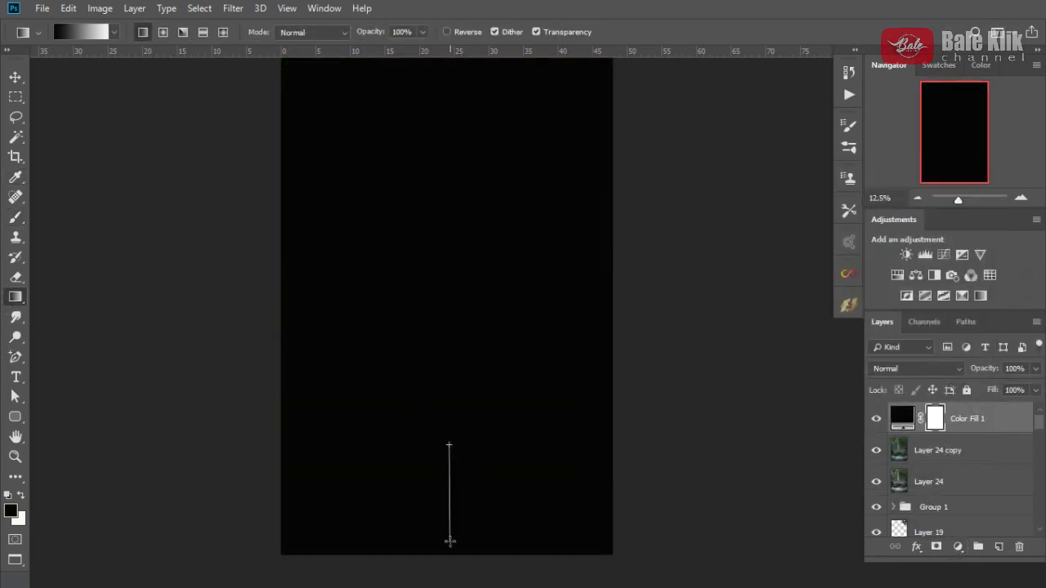
drag(440, 404, 439, 537)
drag(444, 425, 443, 556)
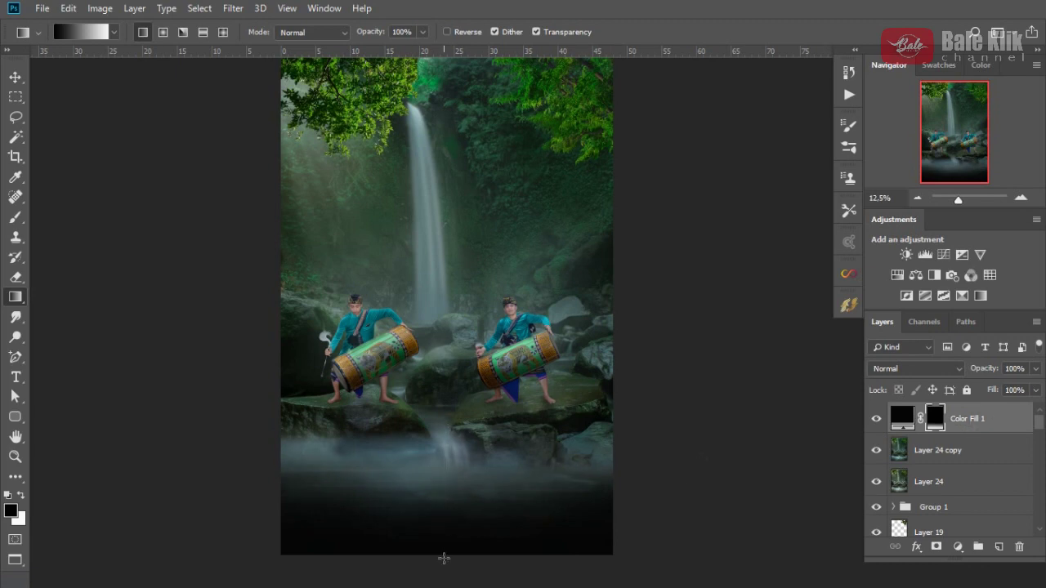
Set the fill layer opacity to 75% and zoom in on the drummers
click(1036, 369)
drag(1036, 387, 1018, 387)
click(918, 198)
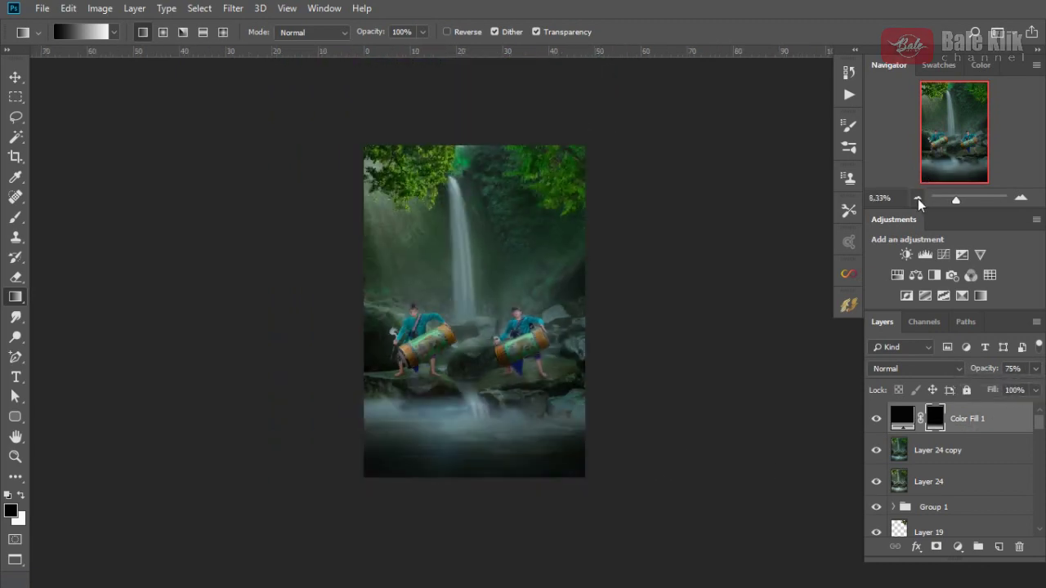
click(1021, 198)
drag(960, 200, 963, 210)
Add a Color Lookup adjustment layer, trying the HorrorBlue.3DL and Crisp_Warm.look LUTs
click(918, 198)
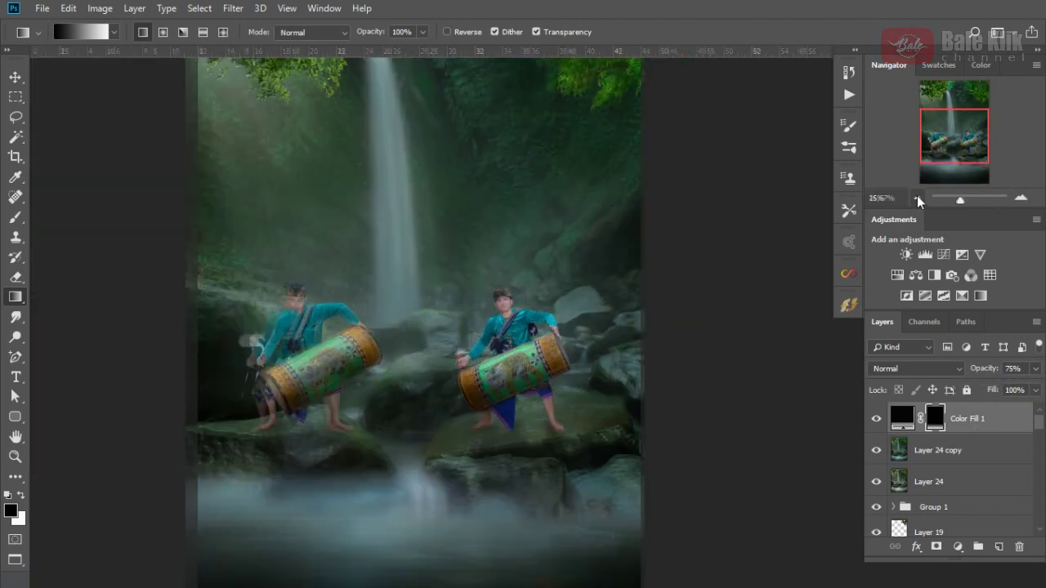
click(958, 546)
click(1005, 461)
click(711, 250)
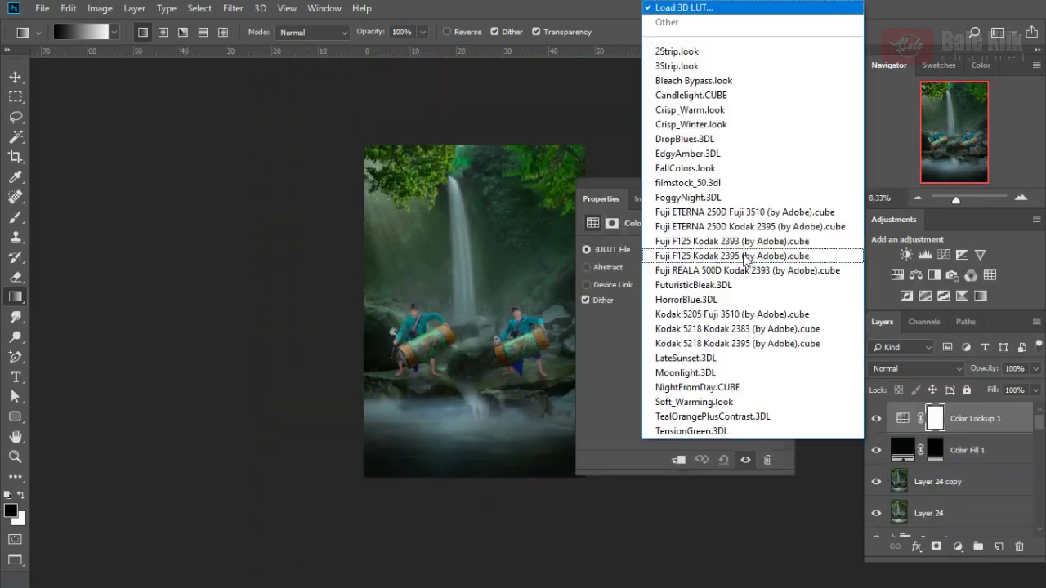
click(731, 300)
click(756, 254)
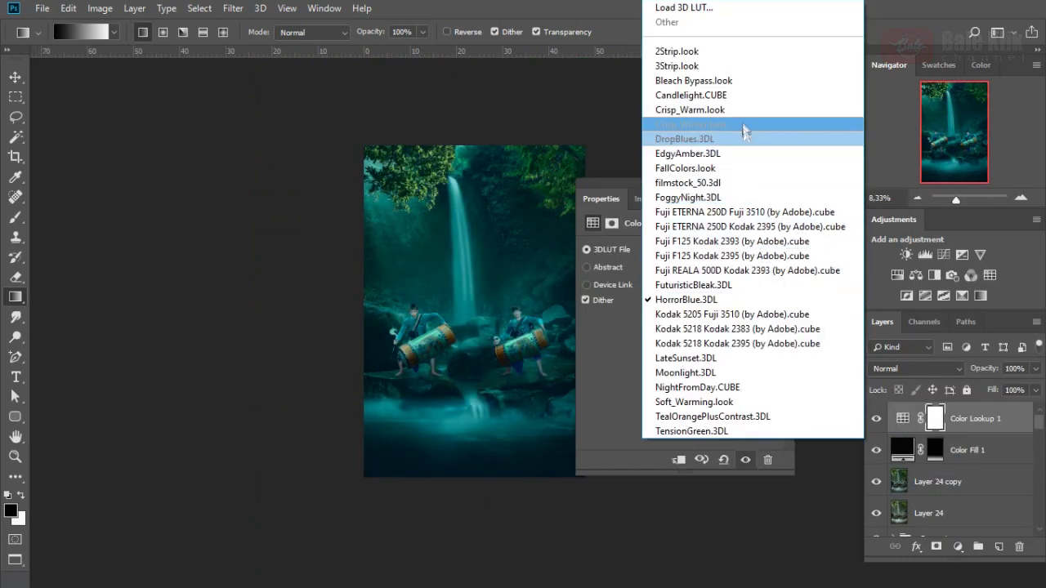
click(745, 110)
click(788, 184)
Compare Soft Light, Lighter Color and Color Burn blending, then set the lookup layer to Screen
click(1021, 198)
click(916, 369)
click(891, 189)
click(916, 368)
click(928, 155)
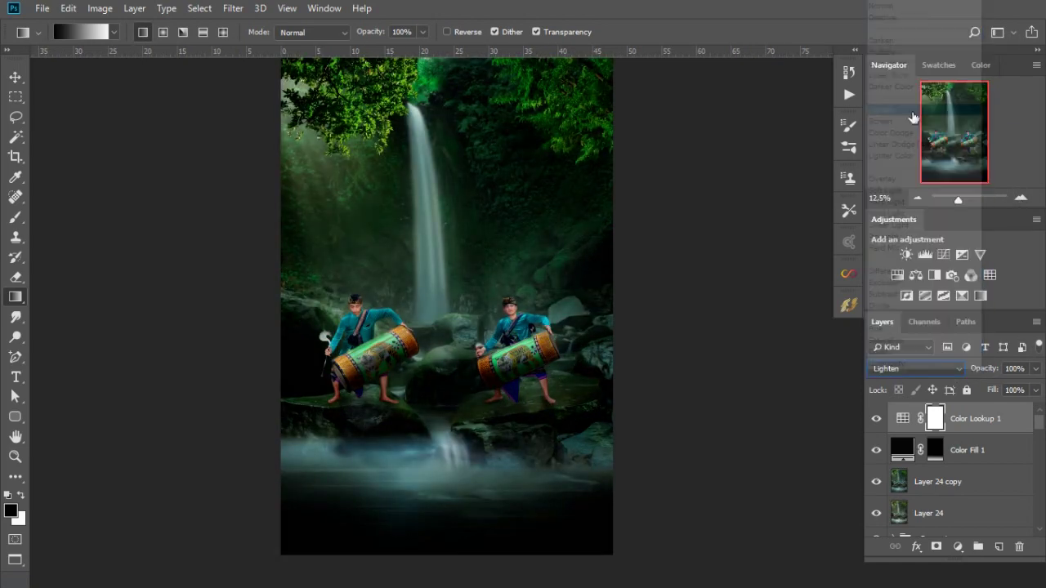
click(916, 368)
click(891, 63)
click(916, 369)
click(883, 121)
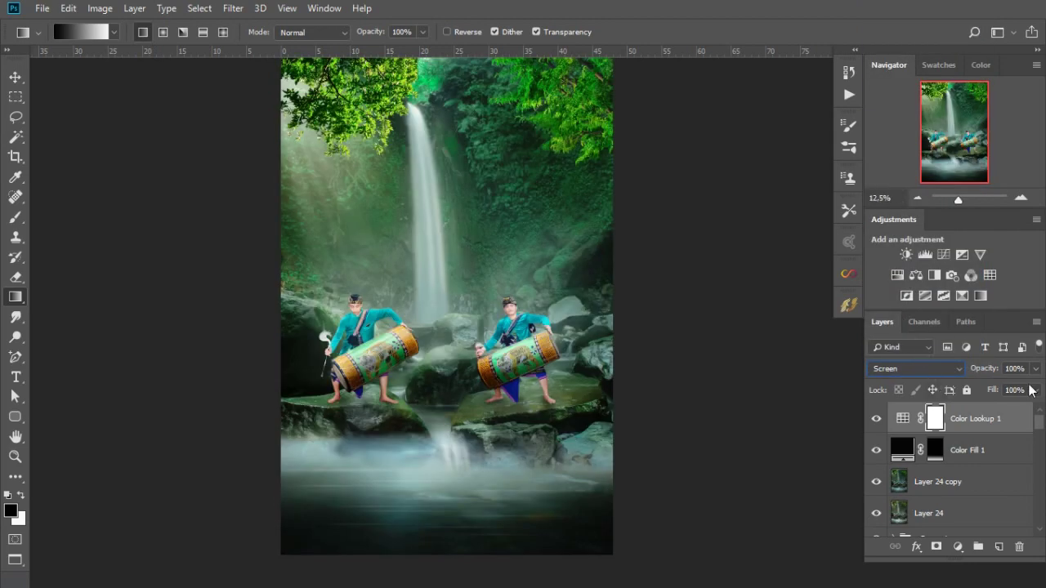
Switch the lookup to the FallColors look and toggle the layer to compare before and after
double_click(903, 418)
click(711, 251)
click(724, 168)
click(712, 251)
click(711, 214)
click(788, 183)
click(877, 418)
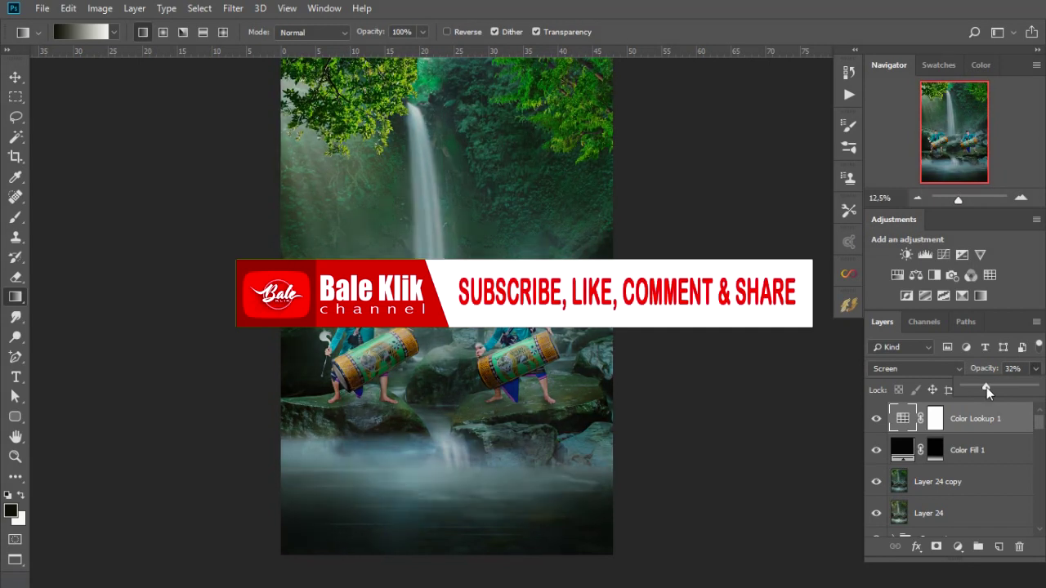
click(876, 418)
Add a Brightness/Contrast adjustment layer with brightness lowered to -20
click(958, 546)
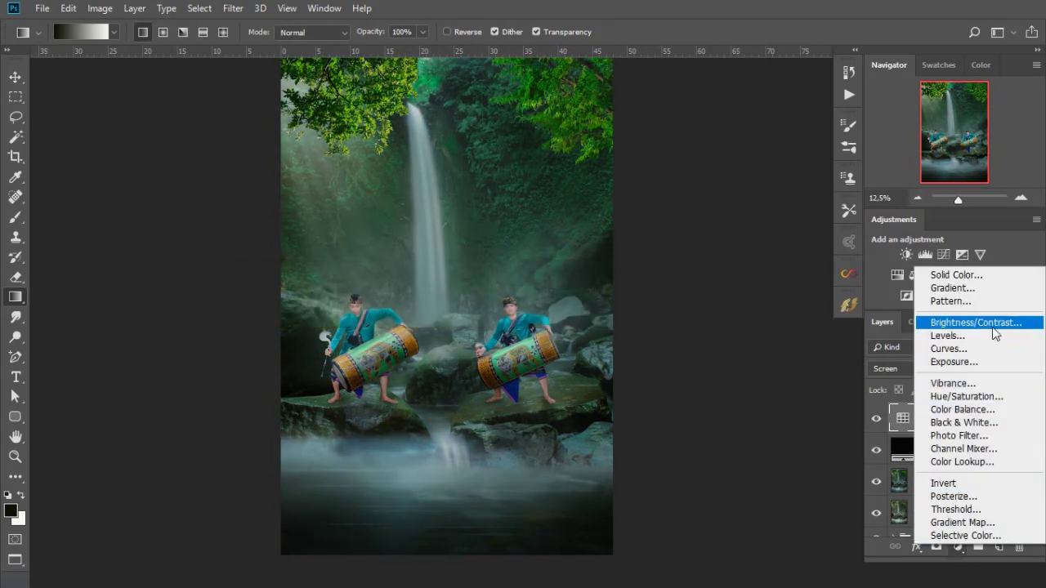
click(992, 332)
drag(680, 288, 669, 292)
click(788, 183)
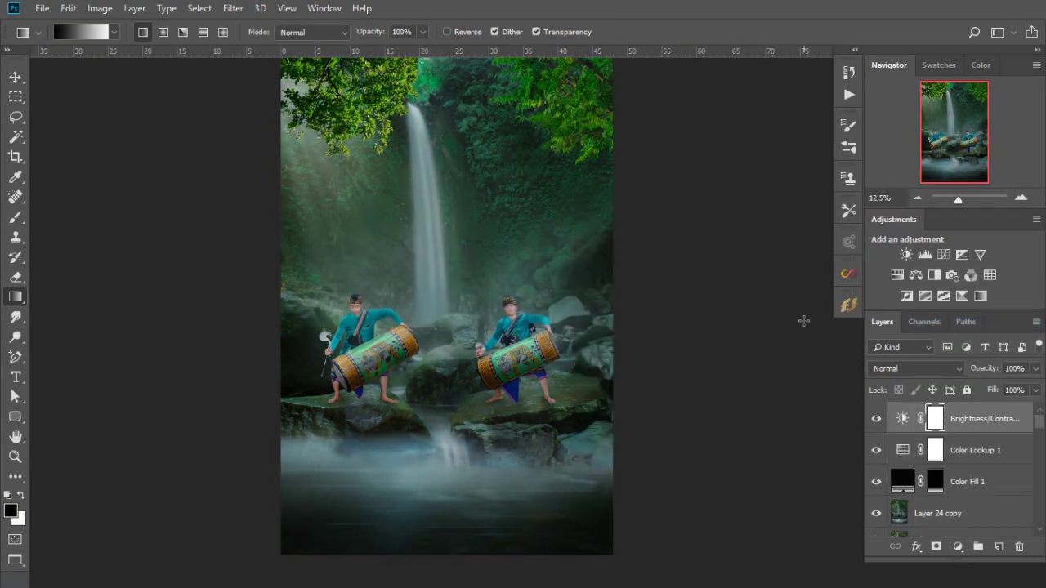
Zoom in to inspect the drummers in the finished composite
scroll(530, 321, down, 1)
scroll(969, 491, down, 1)
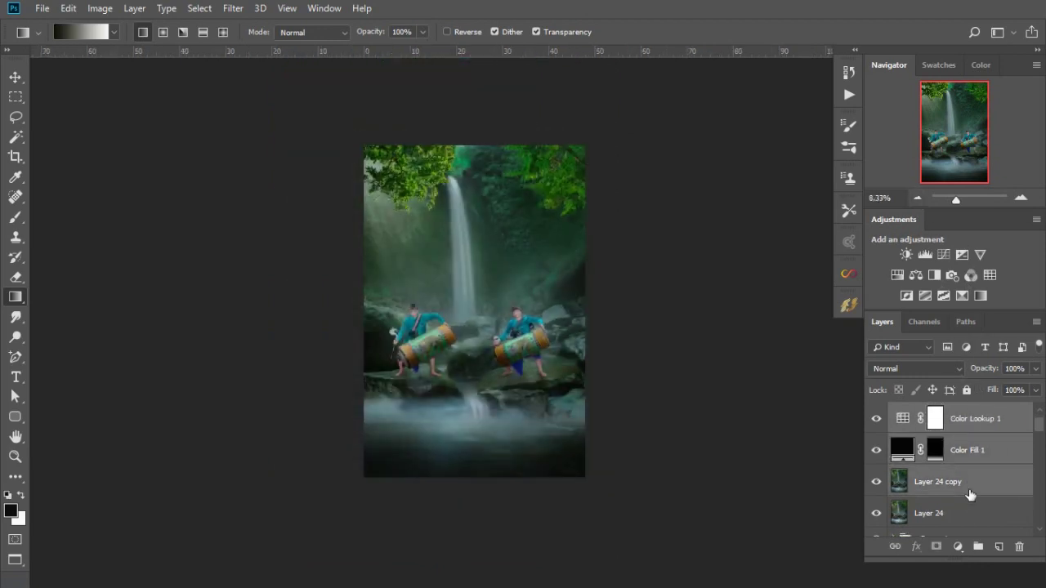
scroll(965, 484, down, 1)
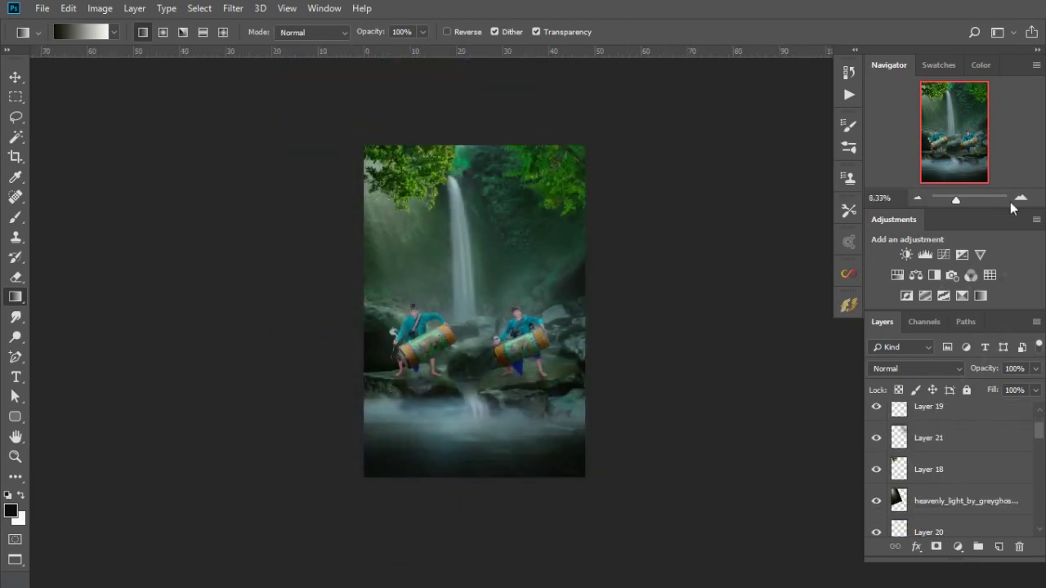
click(1021, 200)
click(1021, 199)
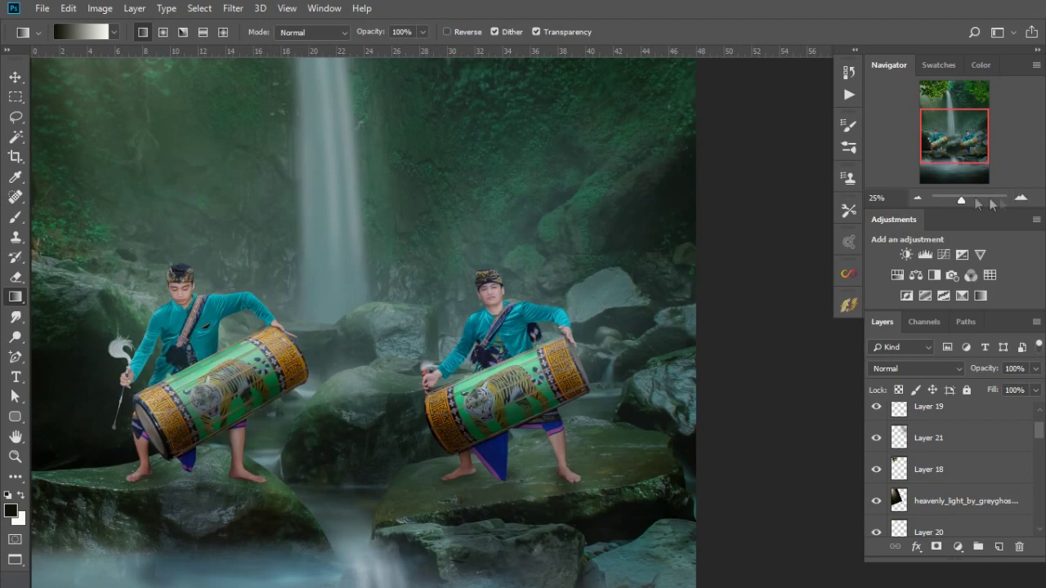